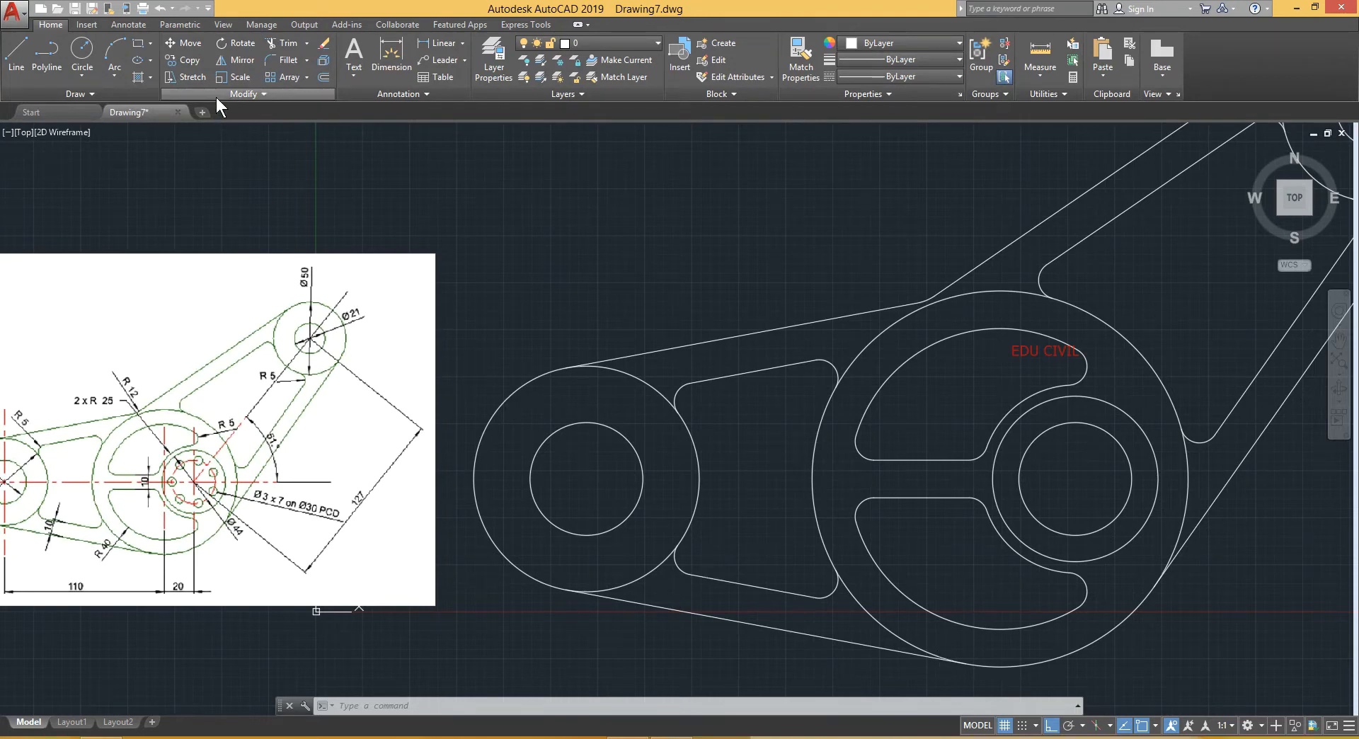
{"action": "left_click", "coordinate": [307, 78]}
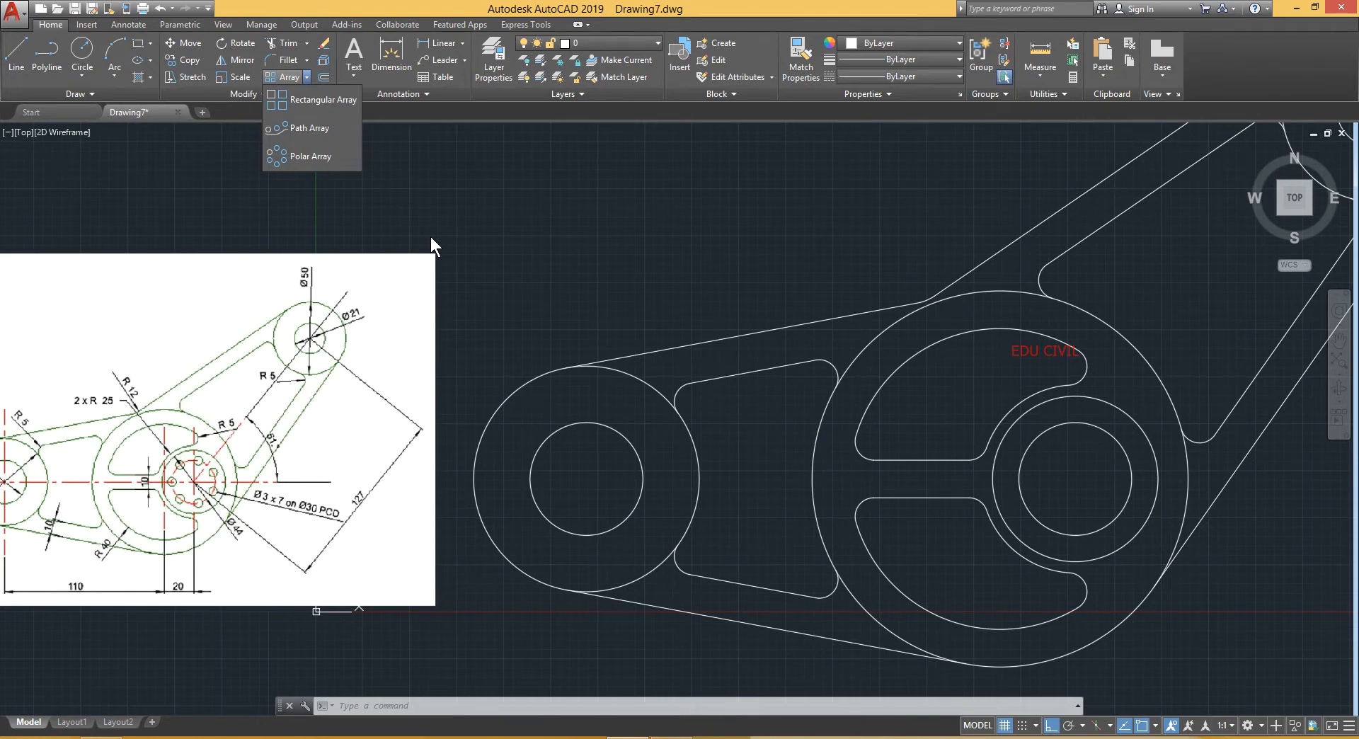
{"action": "left_click", "coordinate": [664, 268]}
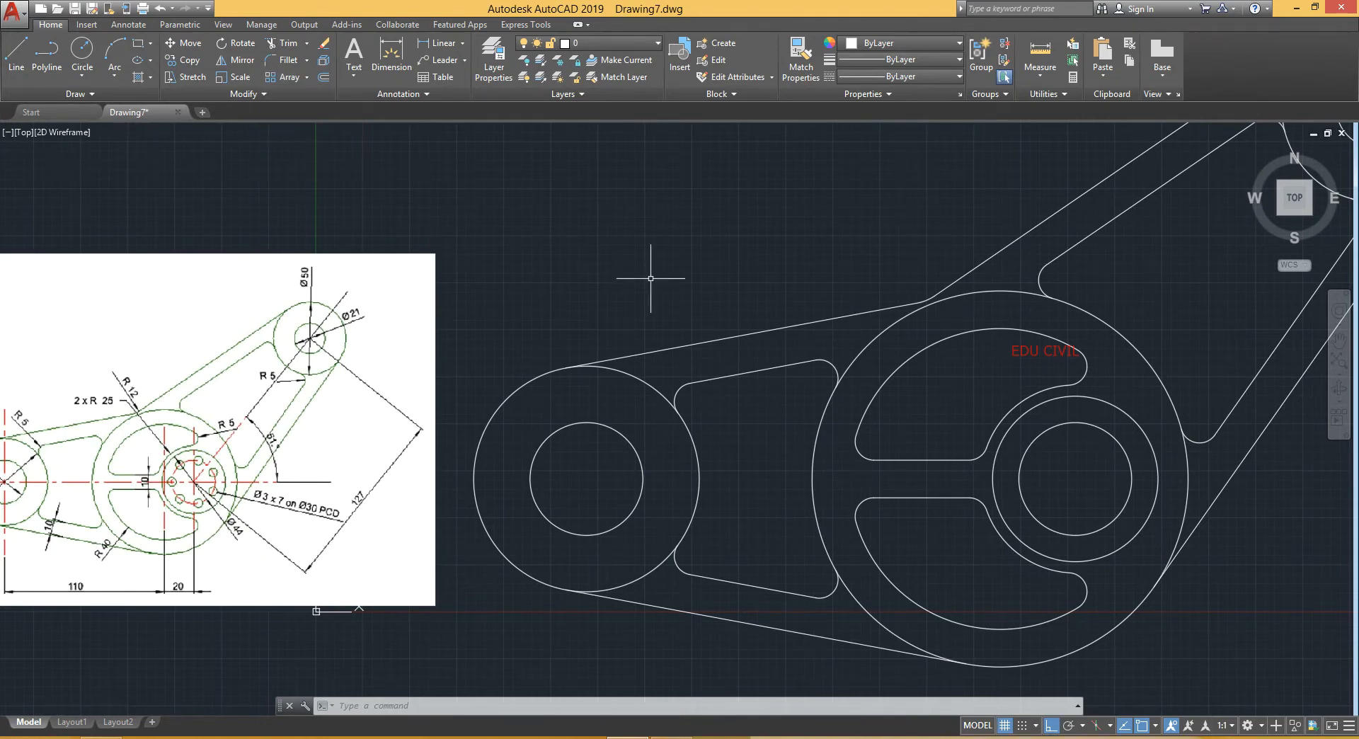
{"action": "scroll", "coordinate": [646, 285], "scroll_direction": "down", "scroll_amount": 5}
{"action": "mouse_move", "coordinate": [728, 285]}
{"action": "middle_mouse_down"}
{"action": "mouse_move", "coordinate": [628, 319]}
{"action": "mouse_move", "coordinate": [526, 330]}
{"action": "middle_mouse_up"}
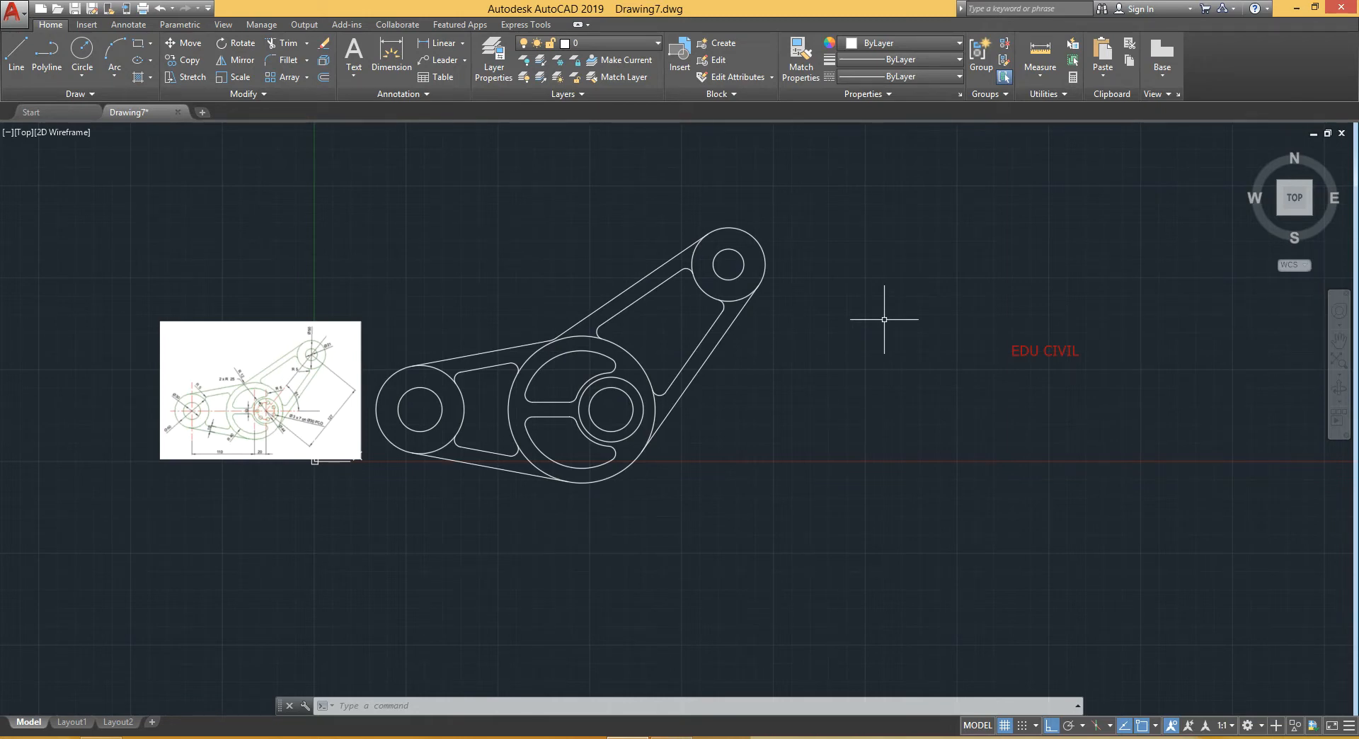
{"action": "left_click", "coordinate": [307, 77]}
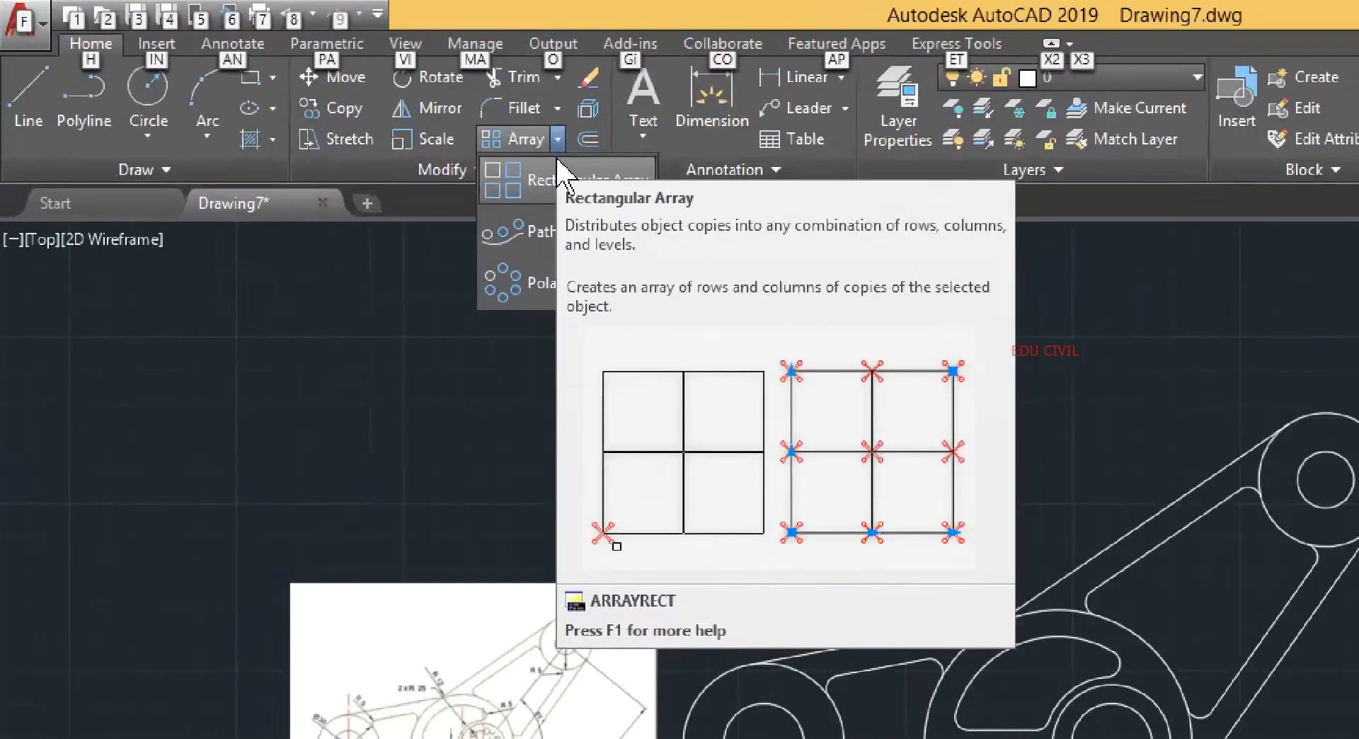
{"action": "key", "text": "alt"}
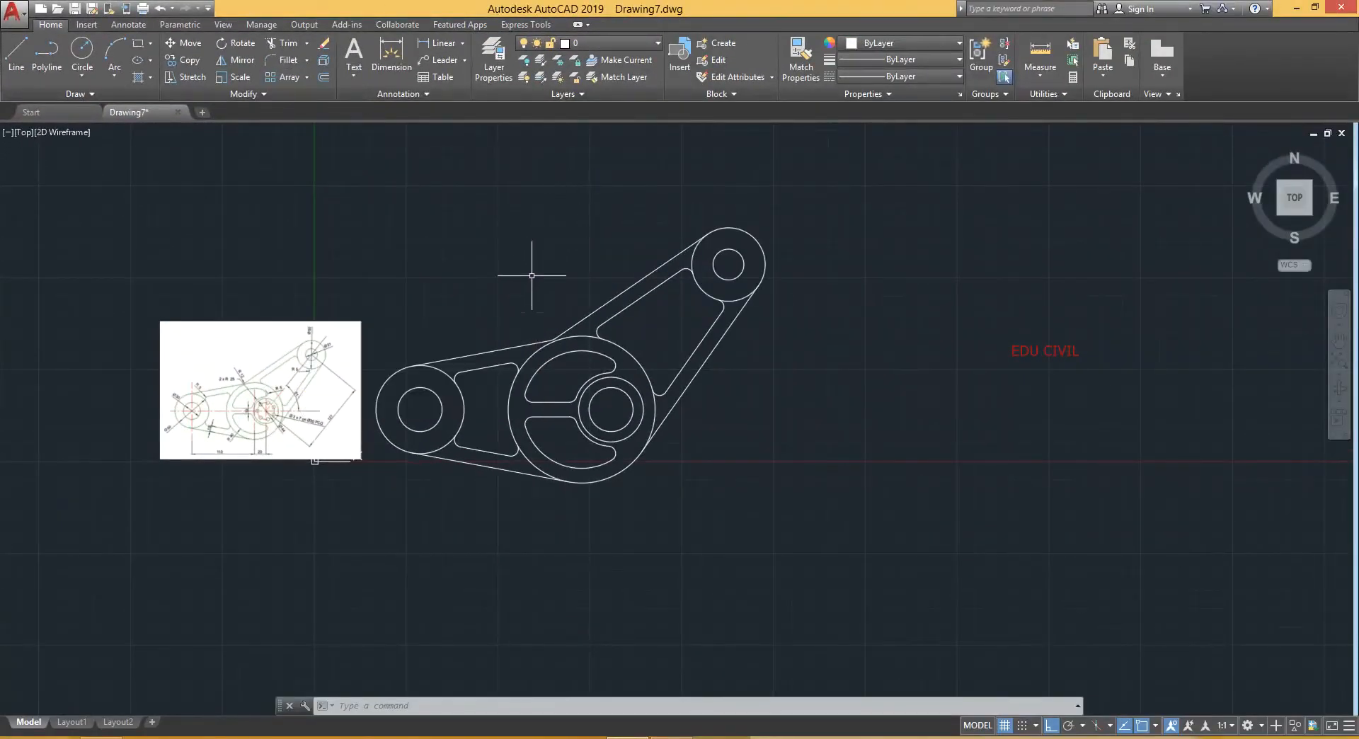
- Examine the small-hole pattern callout in the reference image and the matching concentric circles in the drawn part
{"action": "scroll", "coordinate": [603, 428], "scroll_direction": "up", "scroll_amount": 4}
{"action": "scroll", "coordinate": [602, 429], "scroll_direction": "up", "scroll_amount": 3}
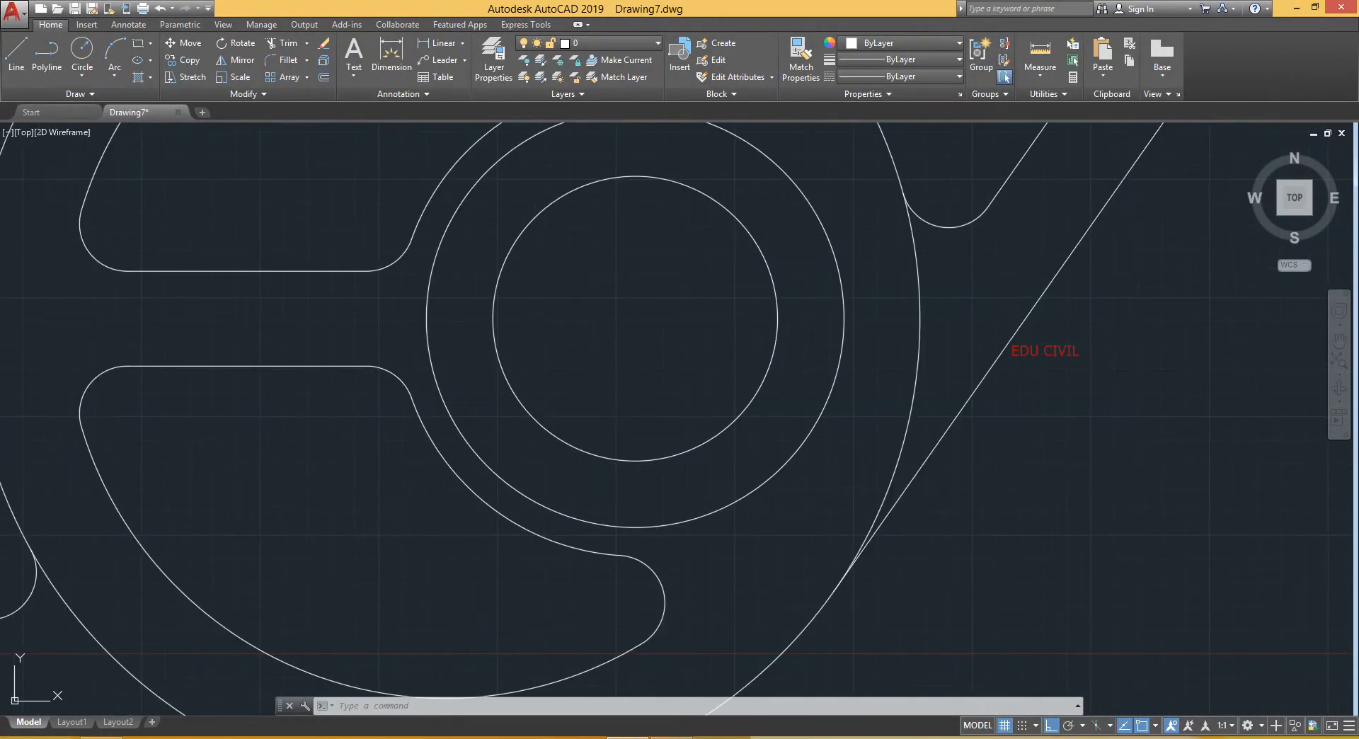
{"action": "scroll", "coordinate": [623, 439], "scroll_direction": "down", "scroll_amount": 6}
{"action": "middle_click_drag", "start_coordinate": [634, 451], "coordinate": [812, 438]}
{"action": "scroll", "coordinate": [338, 429], "scroll_direction": "up", "scroll_amount": 6}
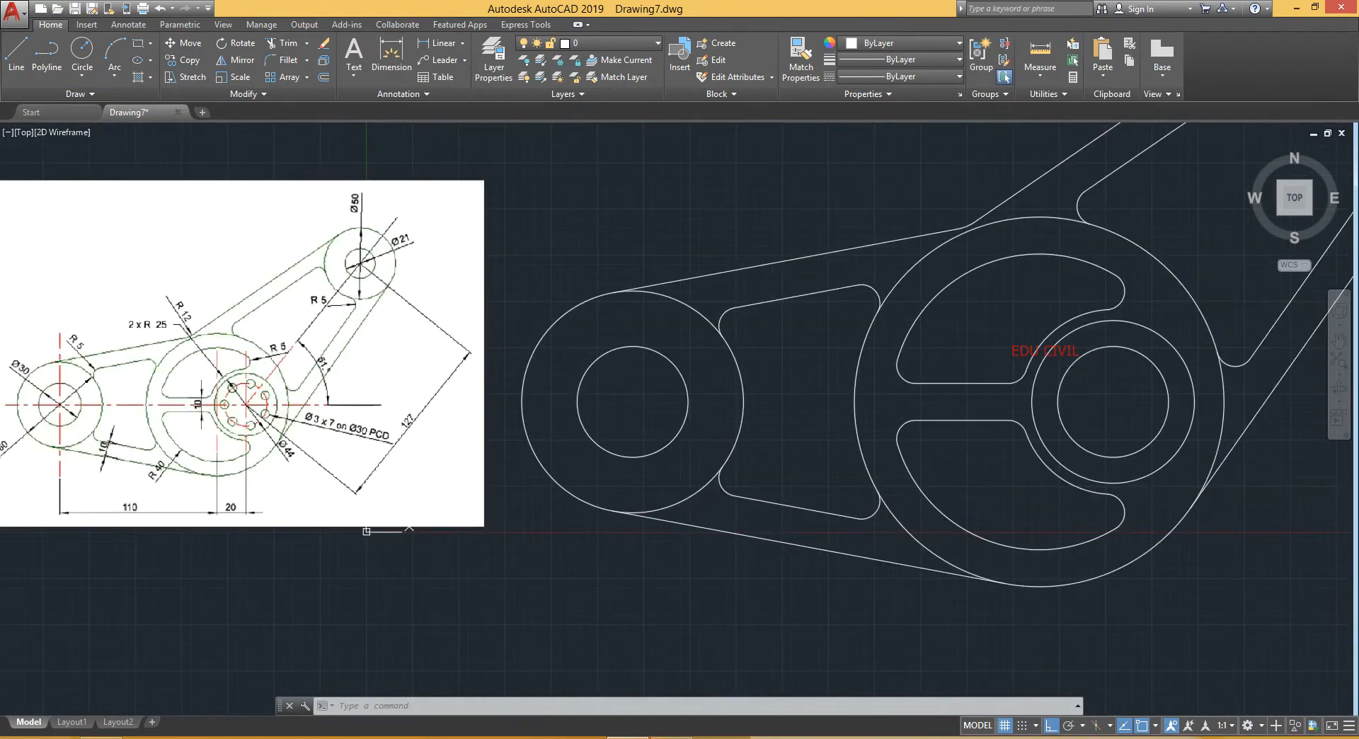
{"action": "middle_click_drag", "start_coordinate": [191, 424], "coordinate": [287, 455]}
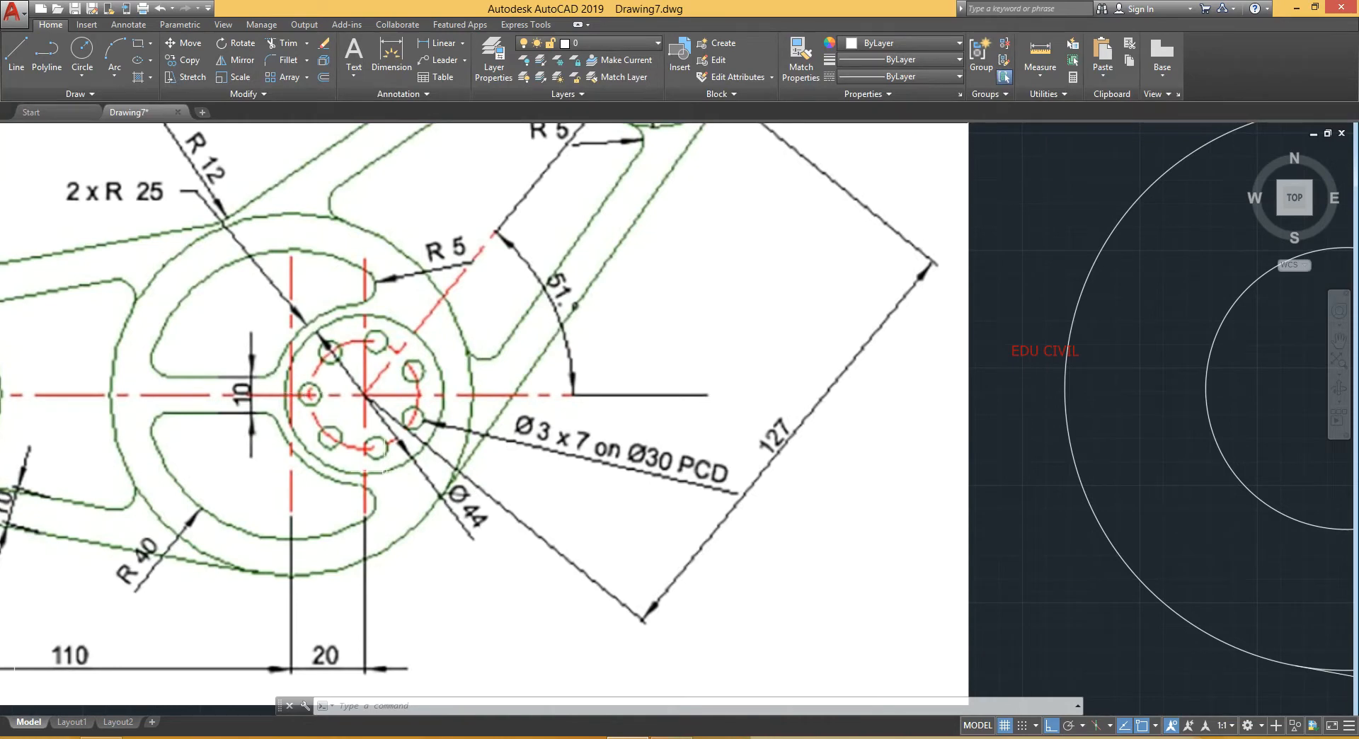
{"action": "scroll", "coordinate": [385, 472], "scroll_direction": "down", "scroll_amount": 2}
{"action": "middle_click_drag", "start_coordinate": [465, 482], "coordinate": [226, 494]}
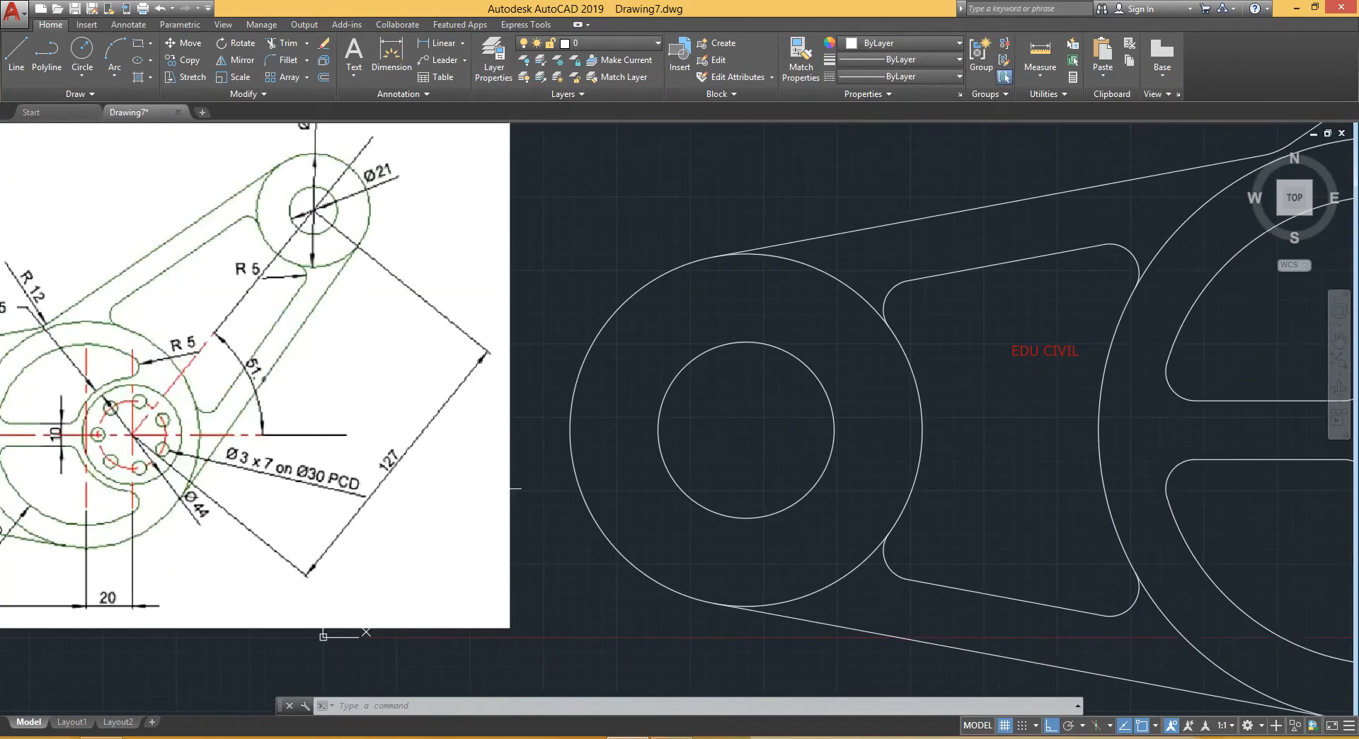
{"action": "middle_click_drag", "start_coordinate": [750, 496], "coordinate": [365, 495]}
{"action": "middle_click_drag", "start_coordinate": [910, 464], "coordinate": [668, 489]}
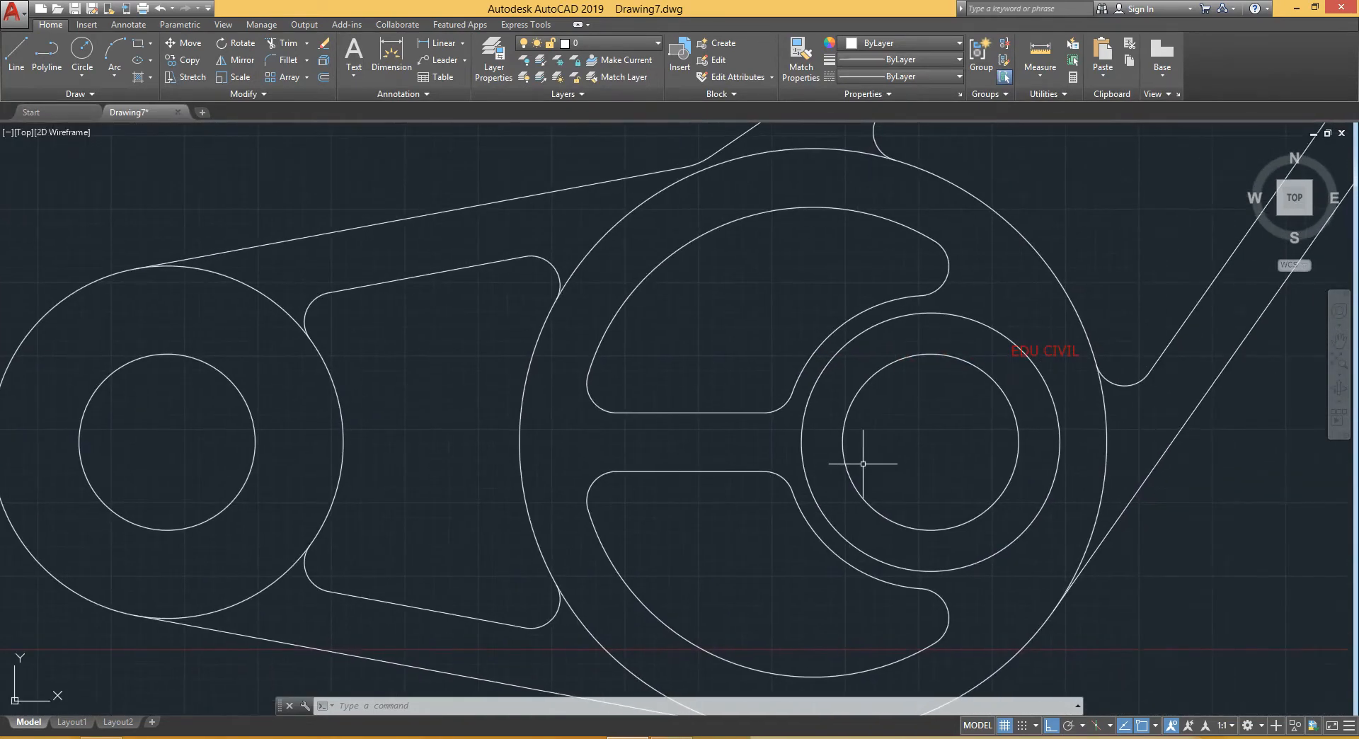
- Draw a circle of radius 1.5 centred on the left quadrant of the innermost circle in the large hub
{"action": "scroll", "coordinate": [862, 463], "scroll_direction": "up", "scroll_amount": 3}
{"action": "type", "text": "c"}
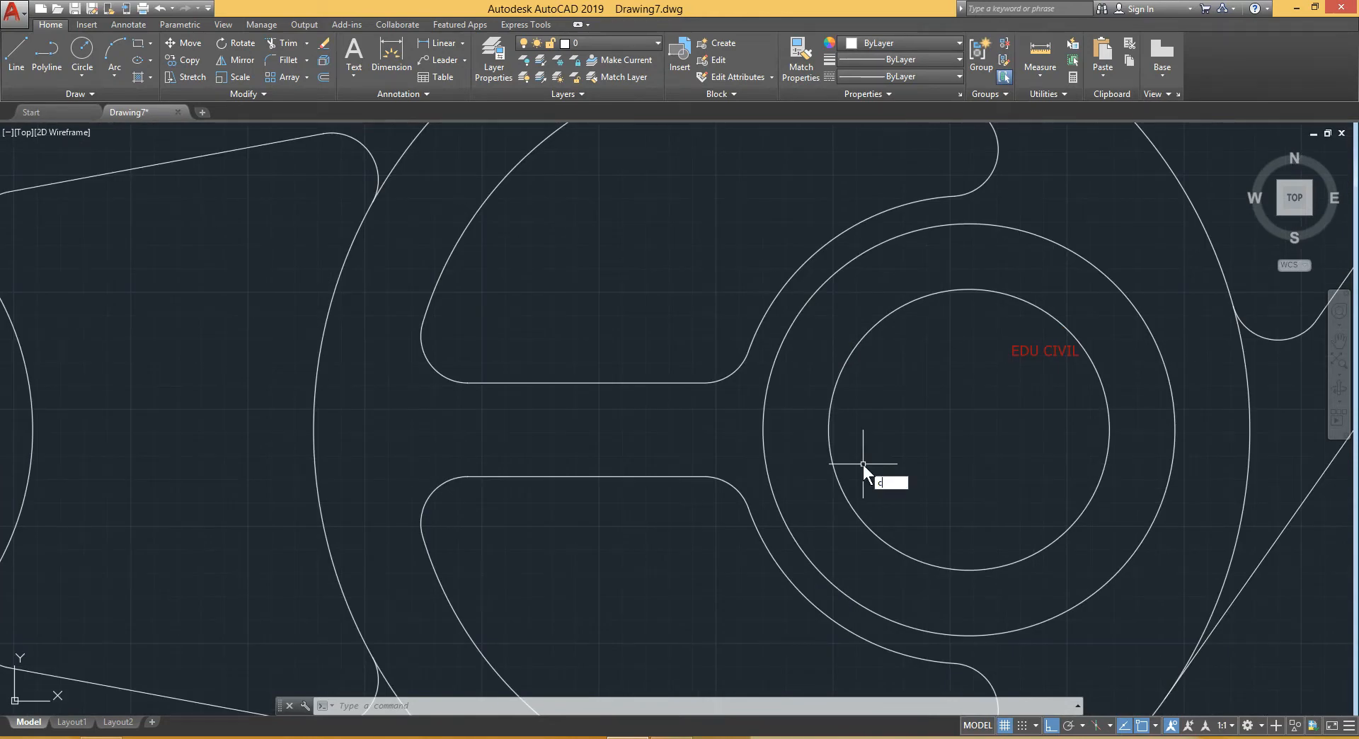
{"action": "key", "text": "Return"}
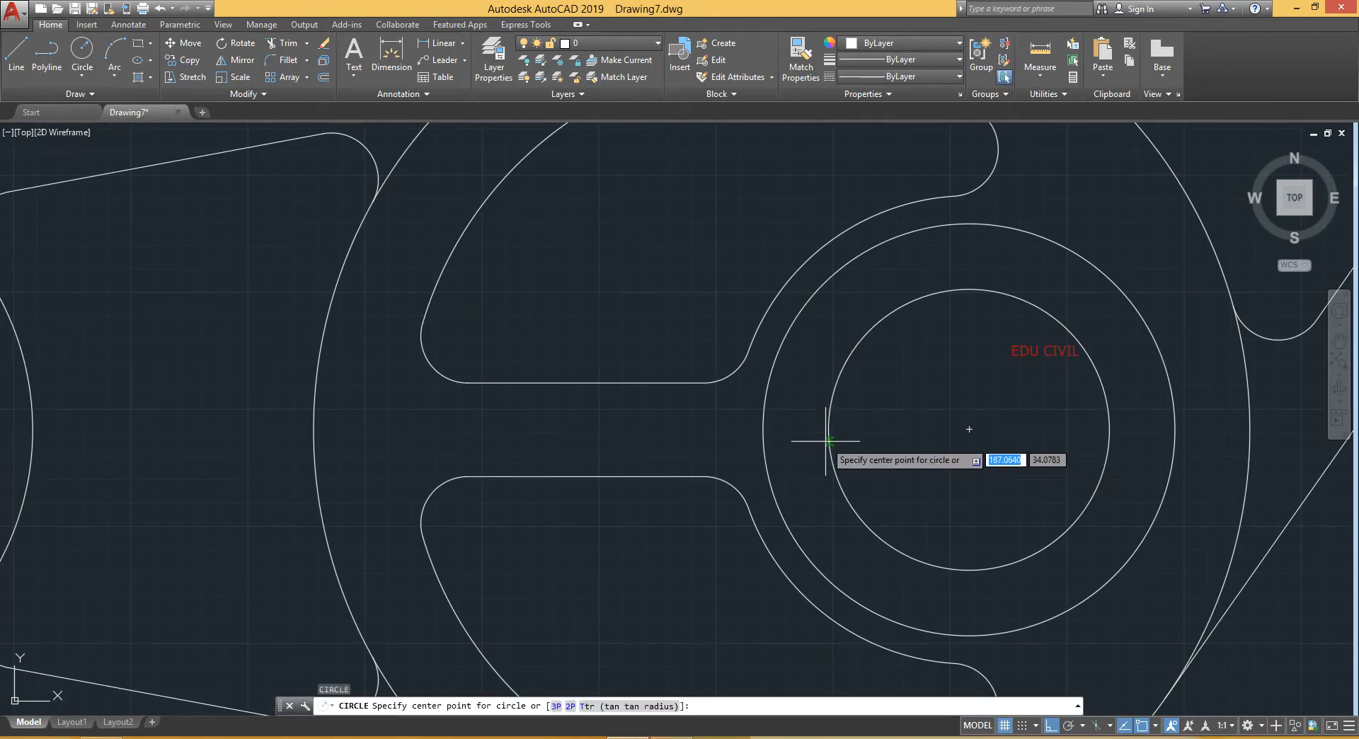
{"action": "left_click", "coordinate": [829, 429]}
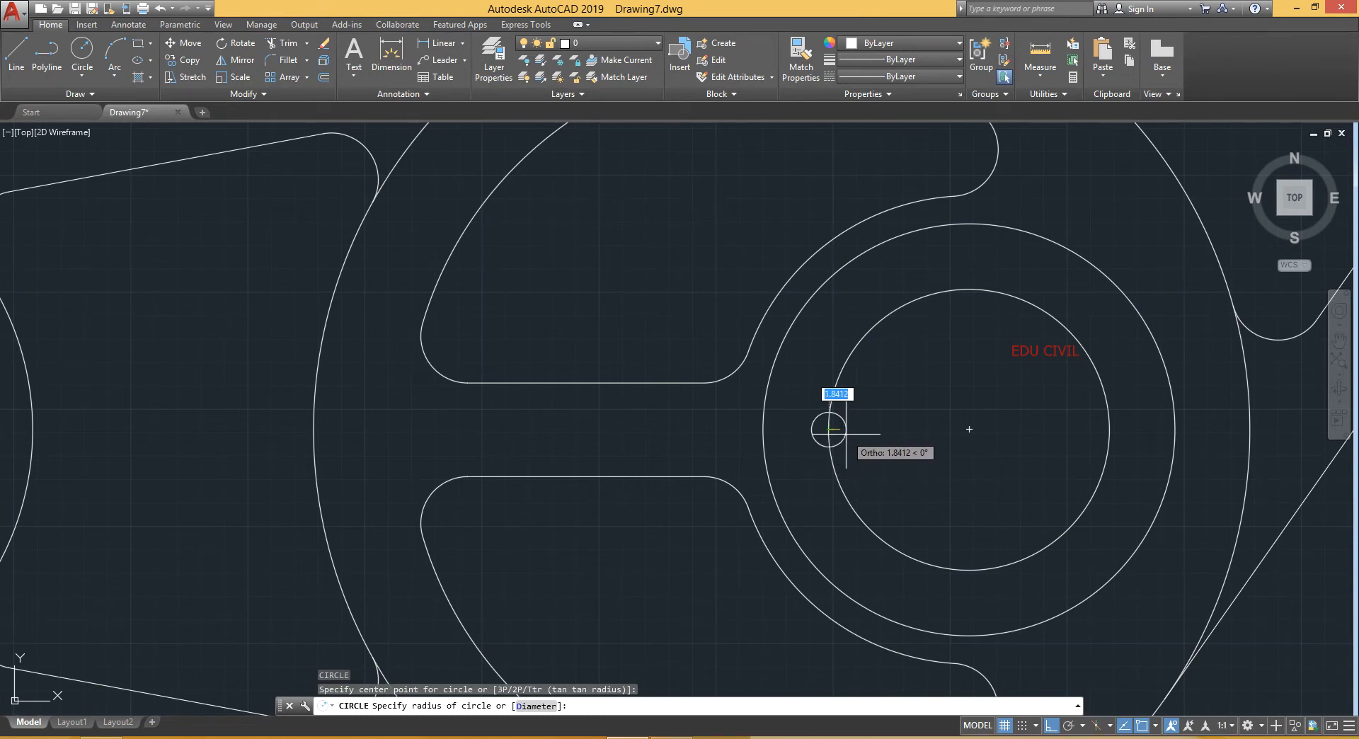
{"action": "type", "text": "1.5"}
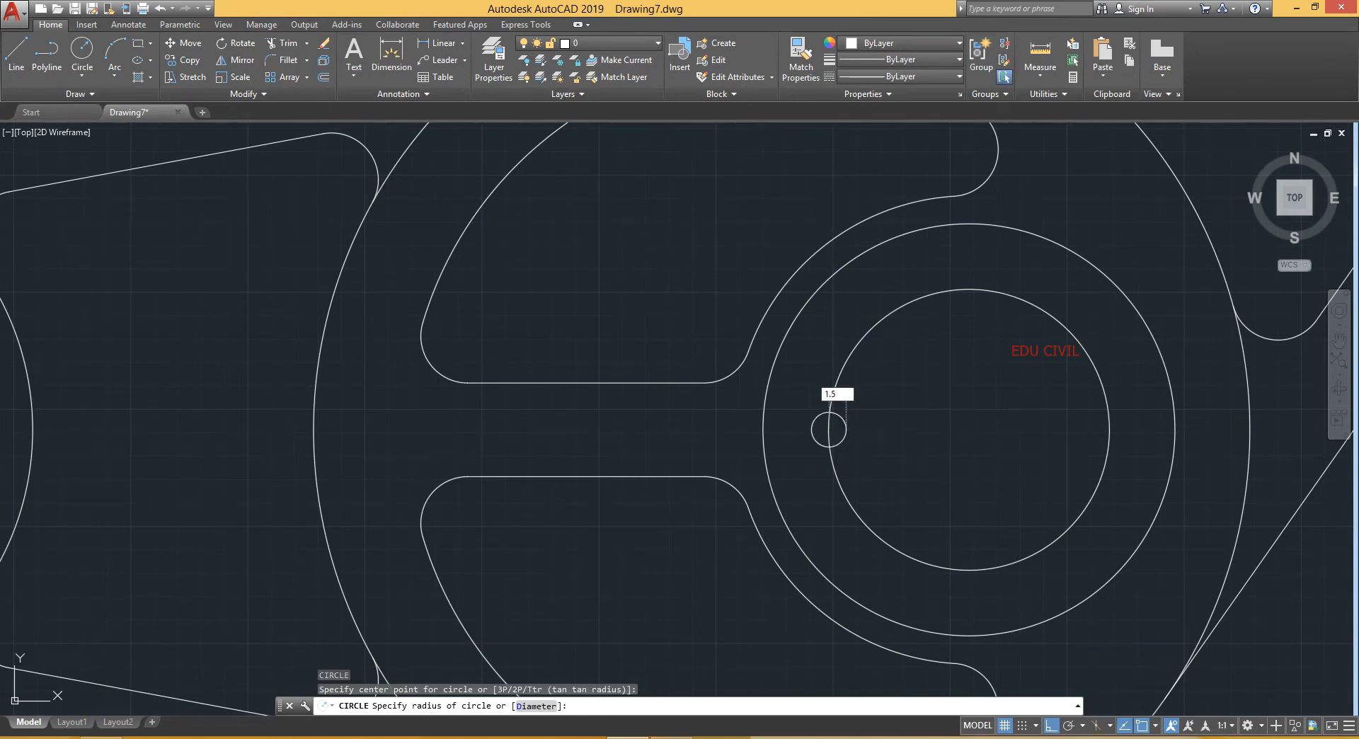
{"action": "key", "text": "Return"}
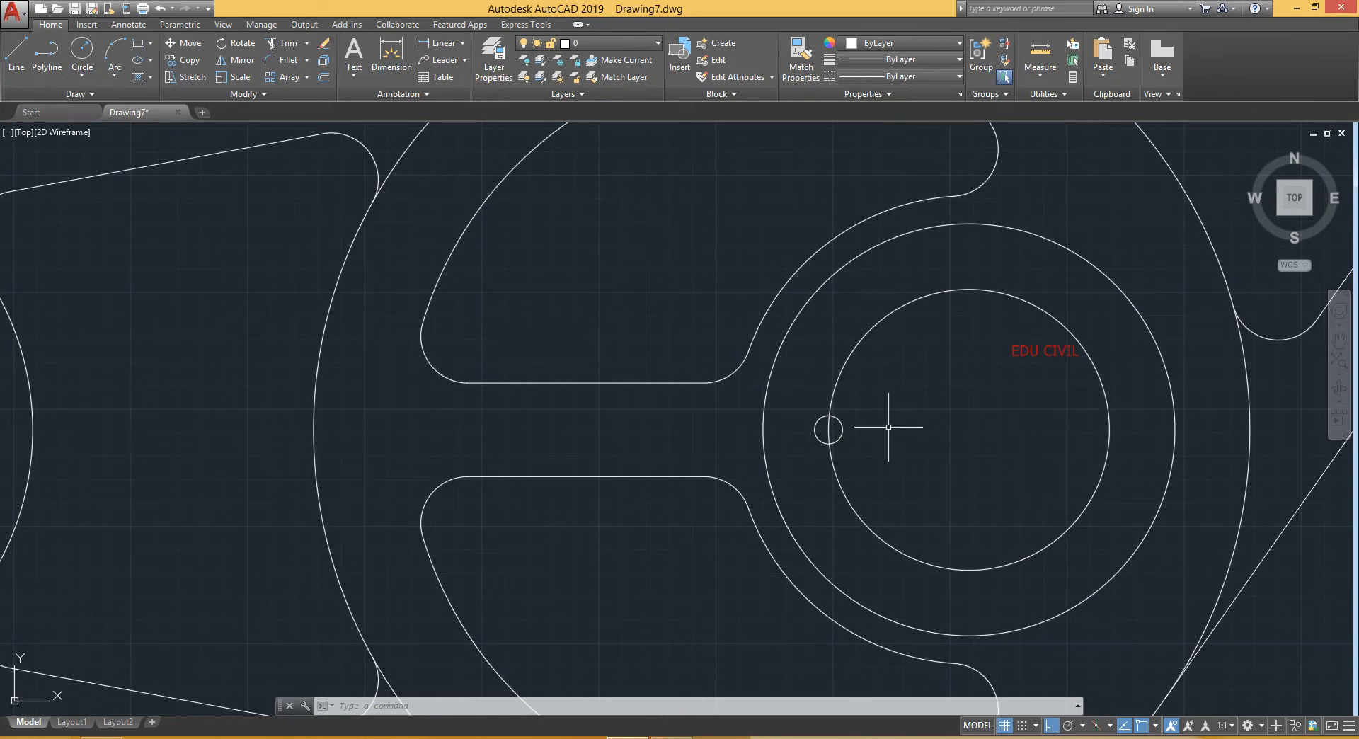
- Create a polar array of the small circle about the centre of the hub's concentric circles, with 7 items
{"action": "type", "text": "AR"}
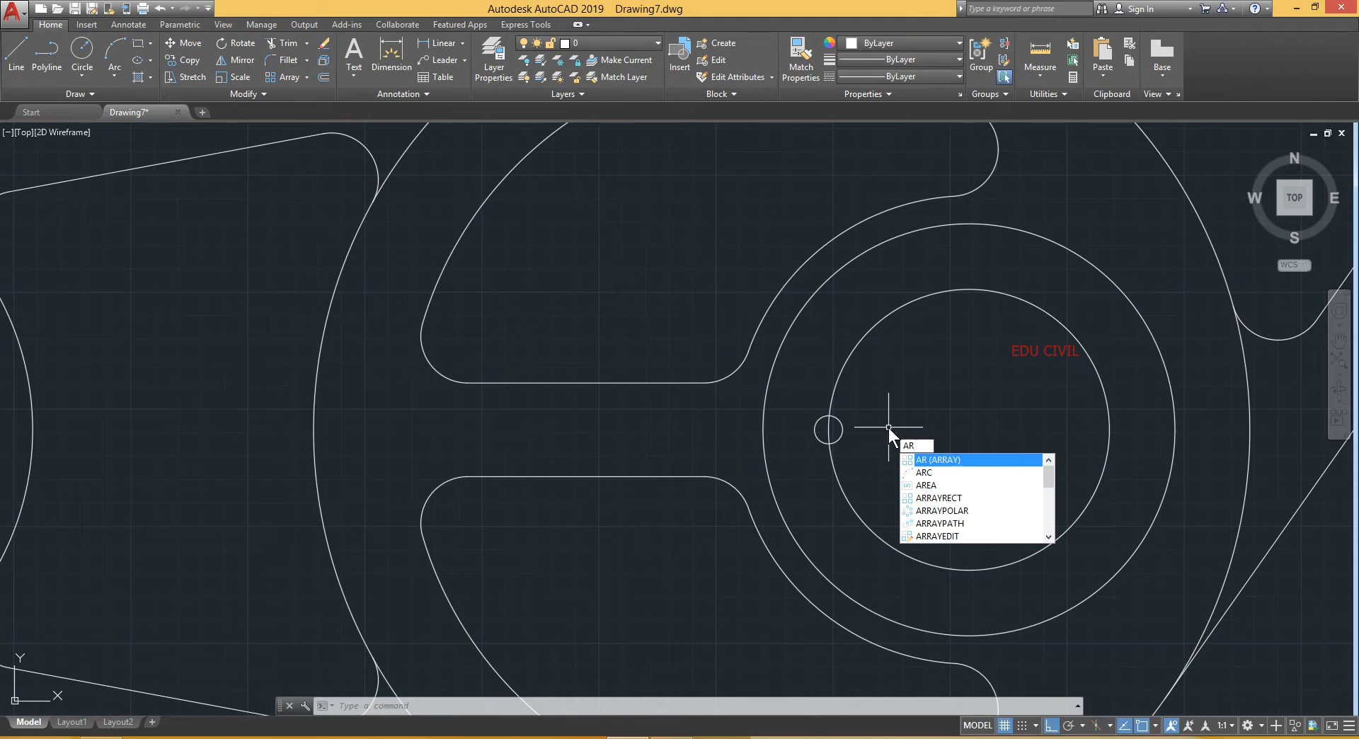
{"action": "key", "text": "Return"}
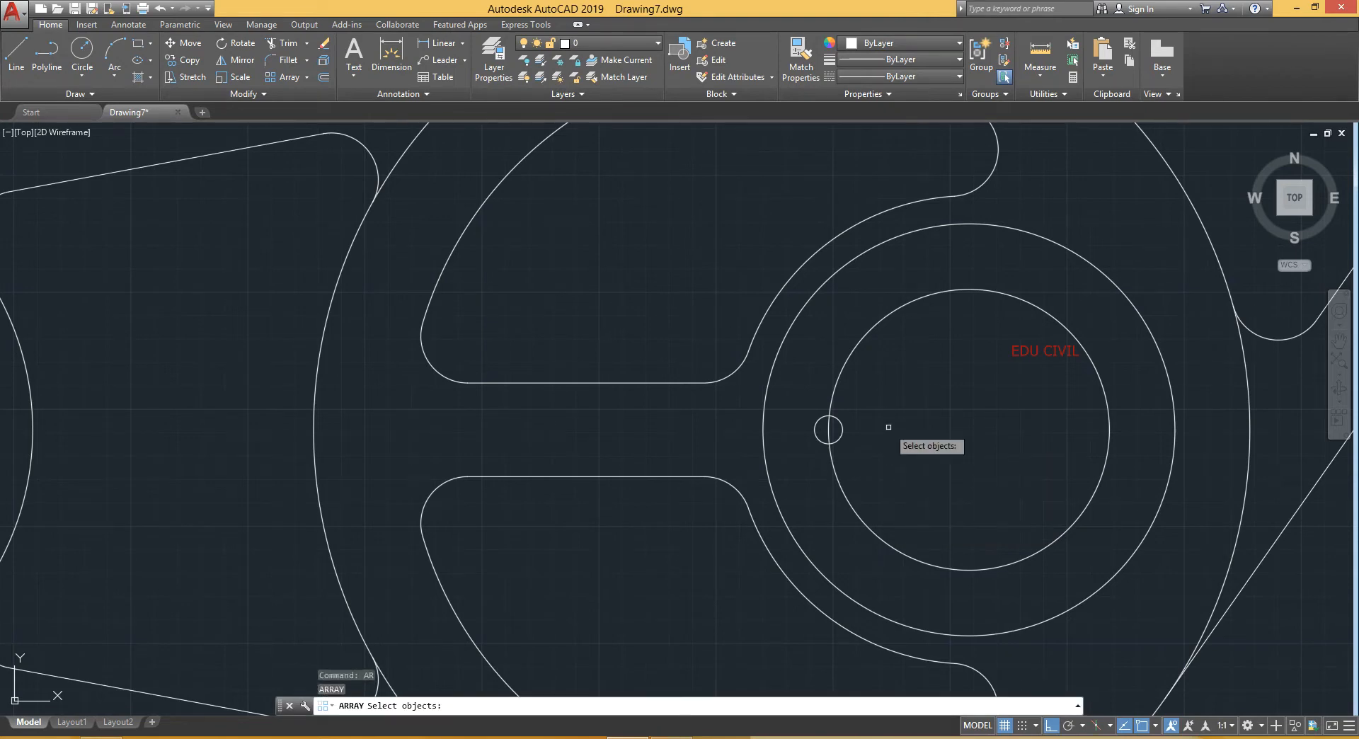
{"action": "left_click", "coordinate": [306, 76]}
{"action": "left_click", "coordinate": [298, 151]}
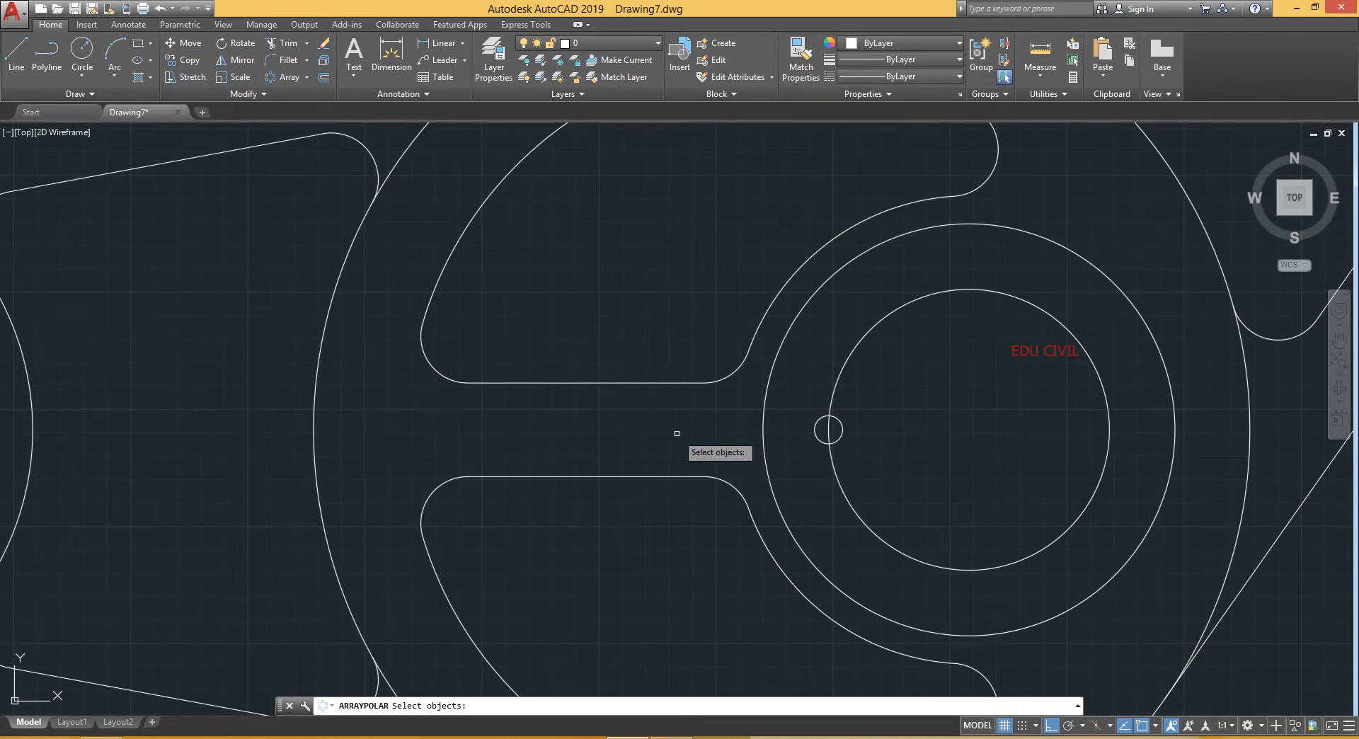
{"action": "left_click", "coordinate": [813, 430]}
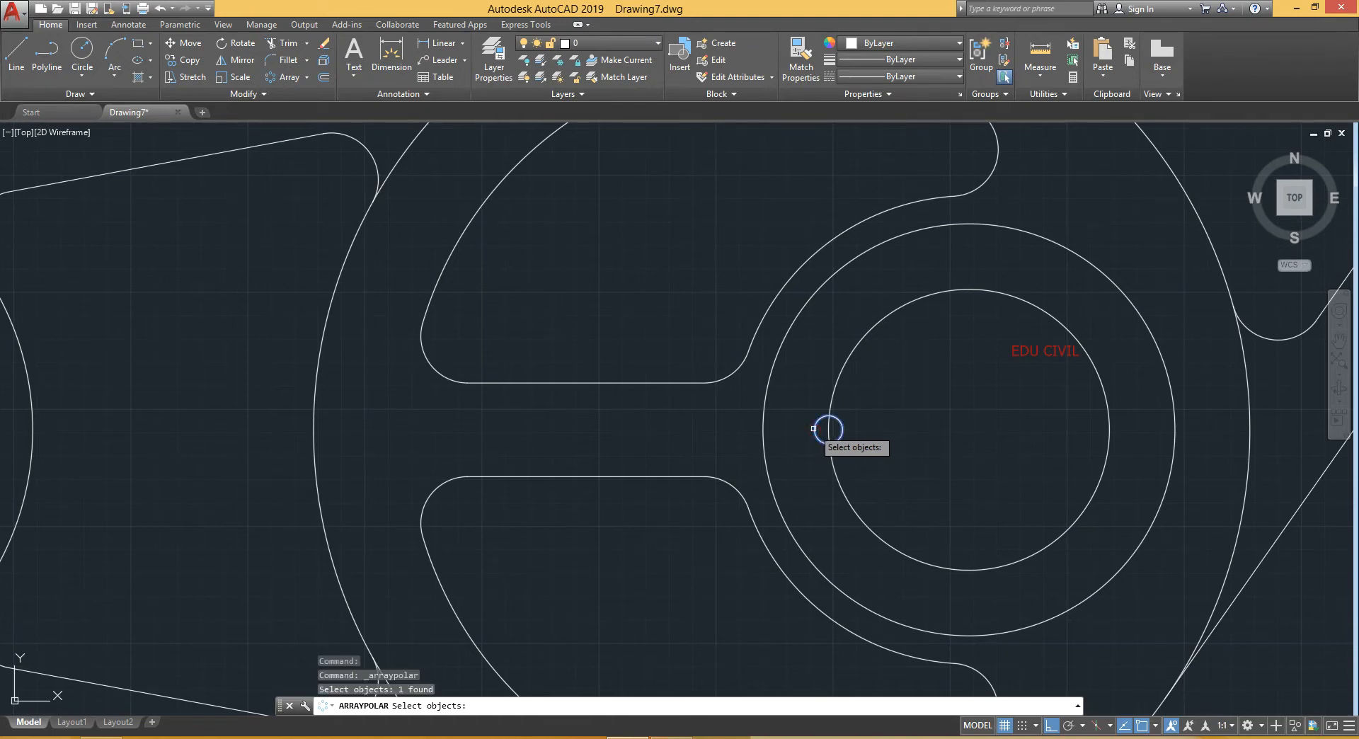
{"action": "key", "text": "Return"}
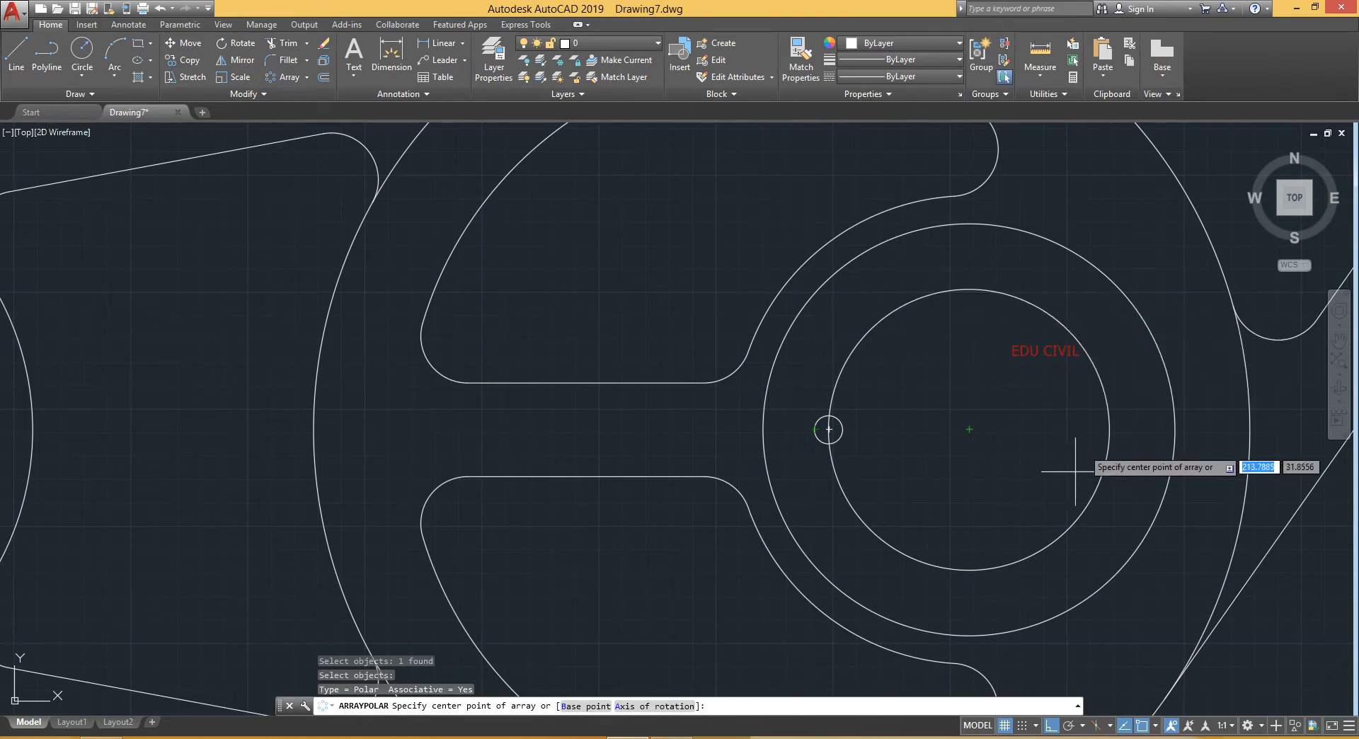
{"action": "left_click", "coordinate": [971, 430]}
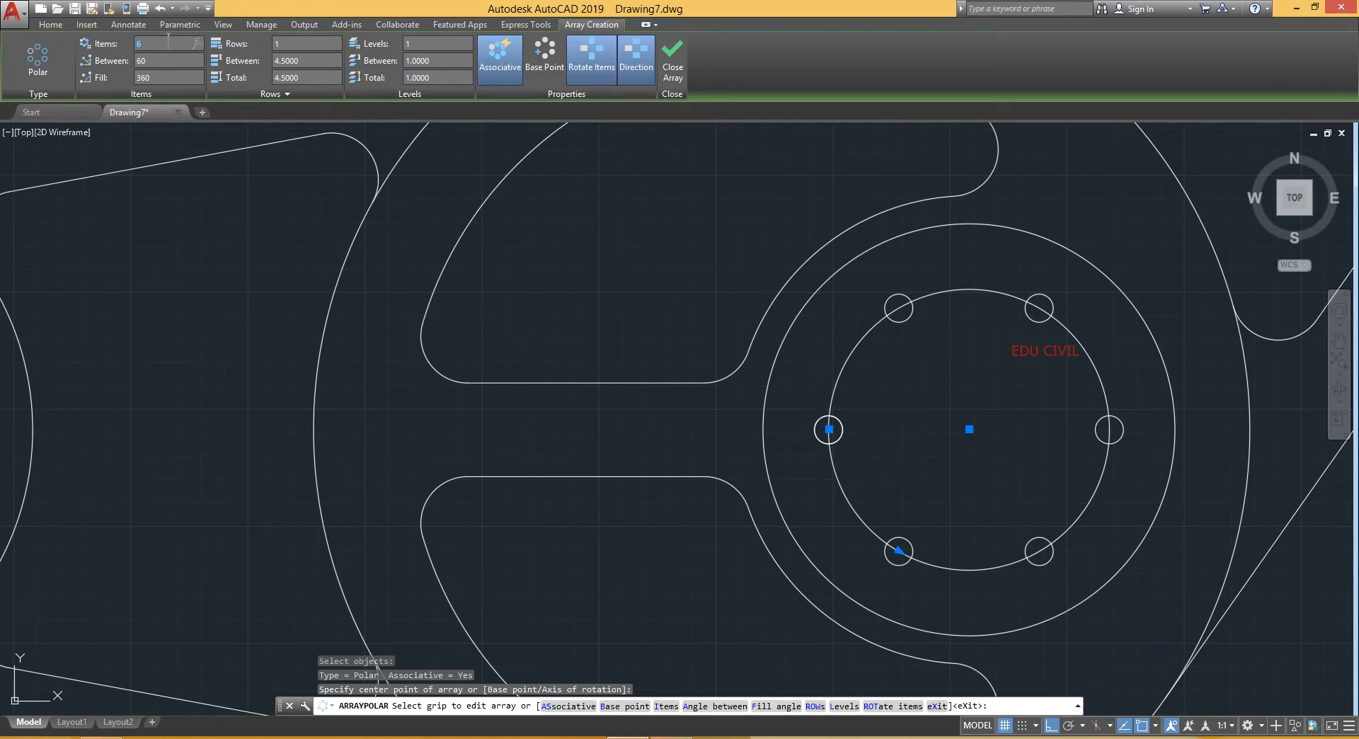
{"action": "type", "text": "7"}
{"action": "key", "text": "Return"}
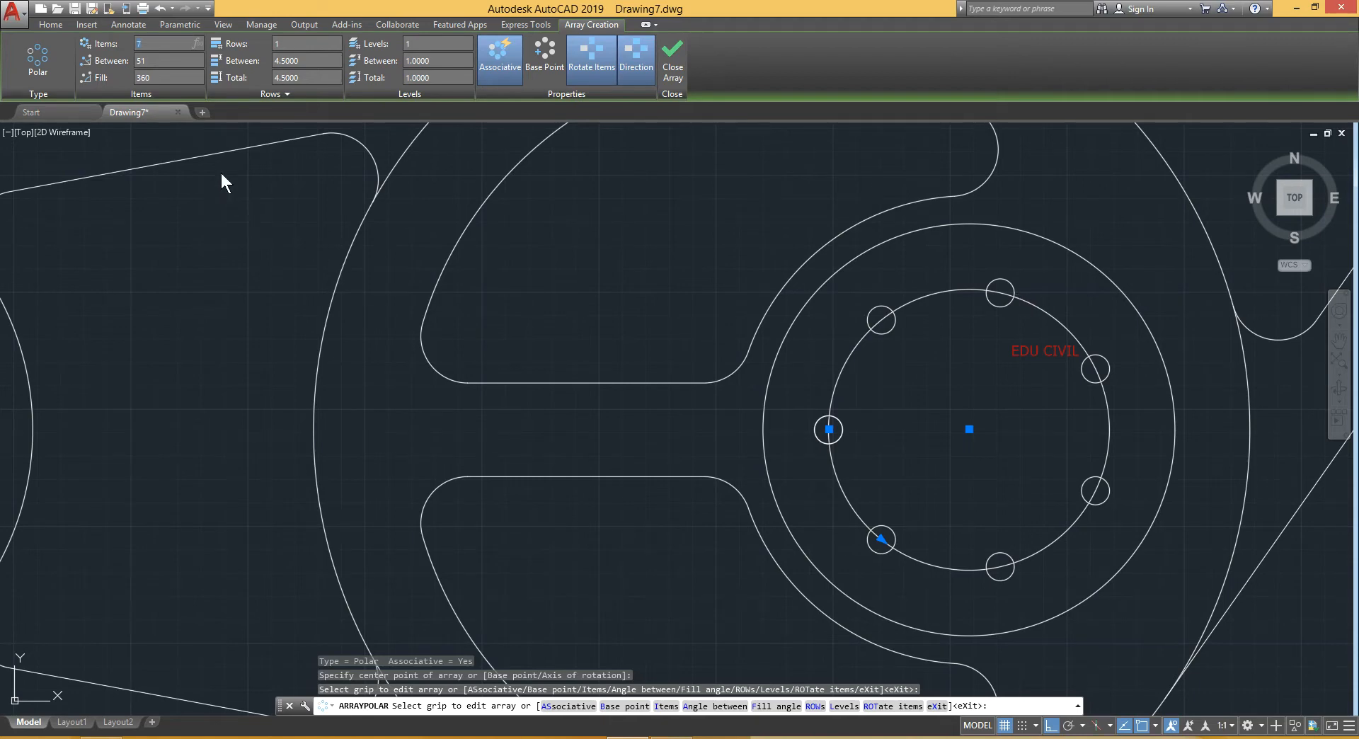
- Try a fill angle of 180 degrees for the polar array and set it back to 360 degrees
{"action": "left_click", "coordinate": [169, 79]}
{"action": "type", "text": "180"}
{"action": "key", "text": "Return"}
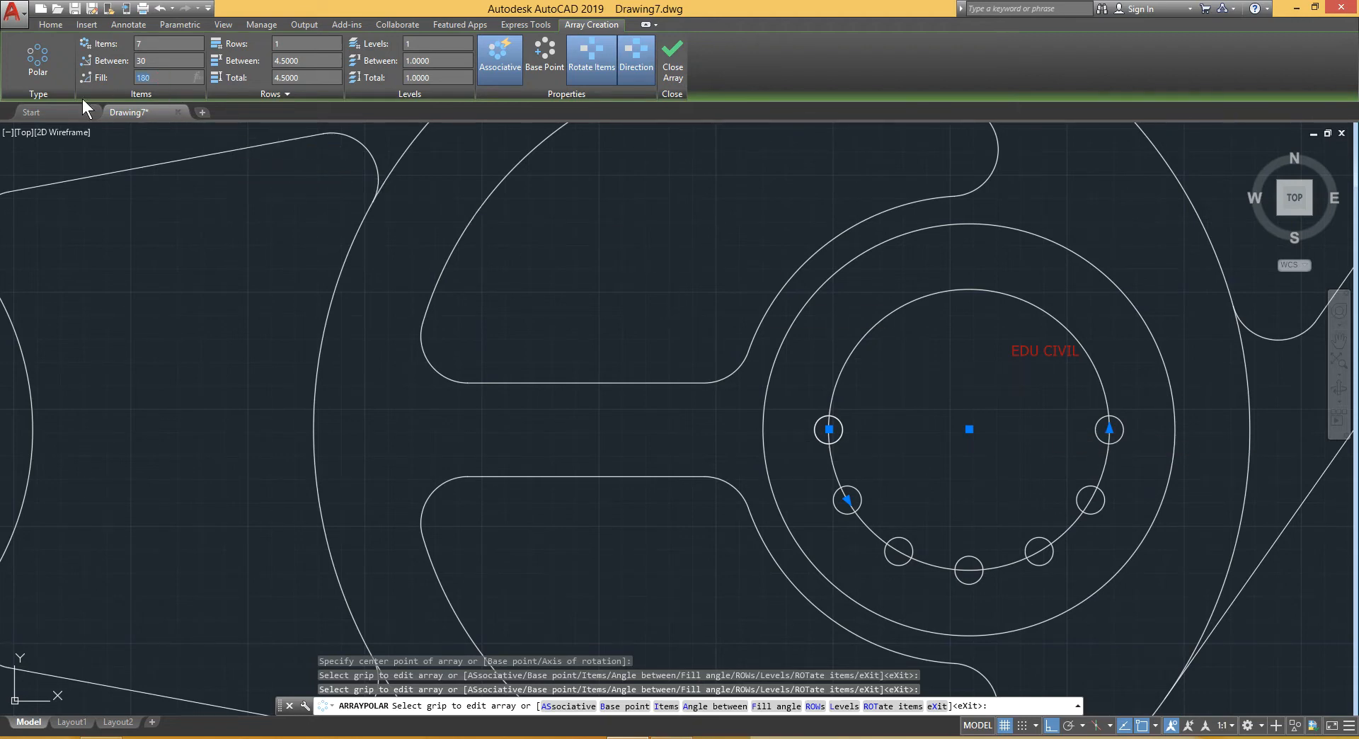
{"action": "type", "text": "360"}
{"action": "key", "text": "Return"}
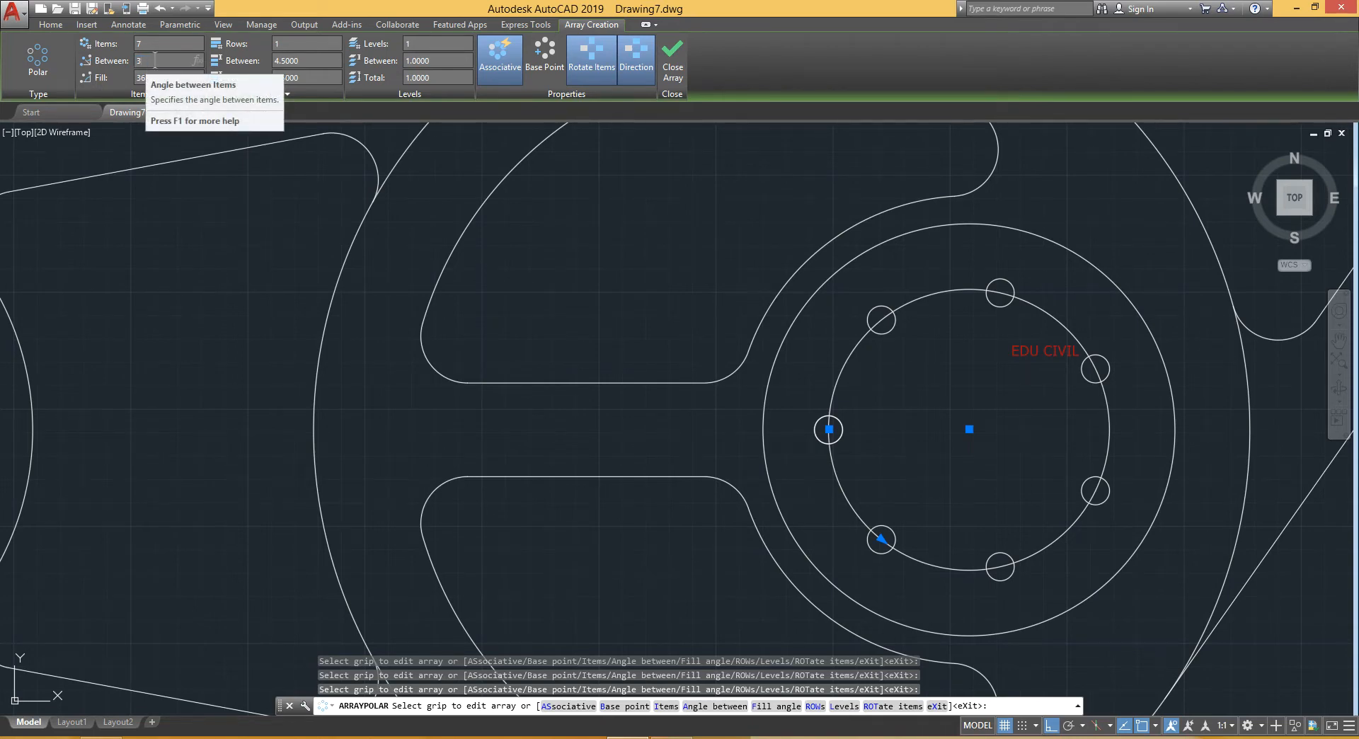
- Set the angle between the polar array's items to 51 degrees
{"action": "key", "text": "Return"}
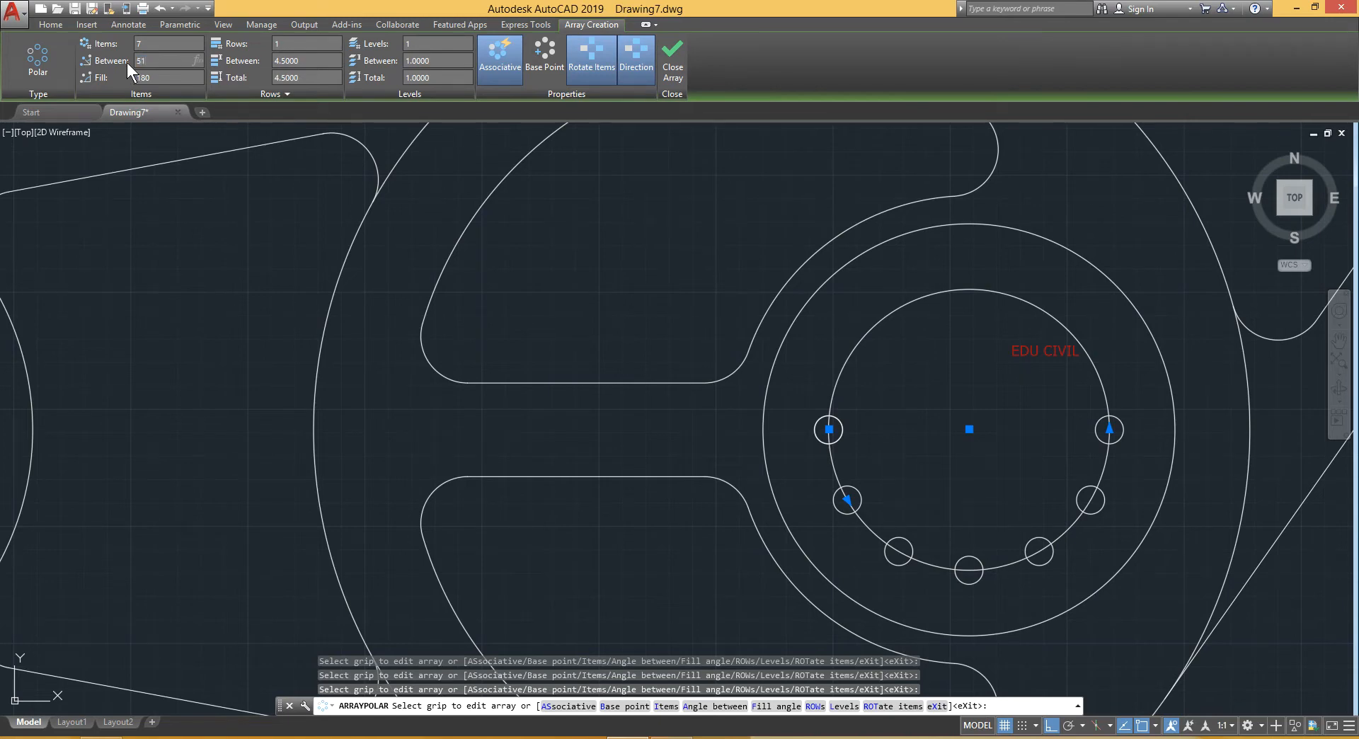
{"action": "left_click", "coordinate": [885, 430]}
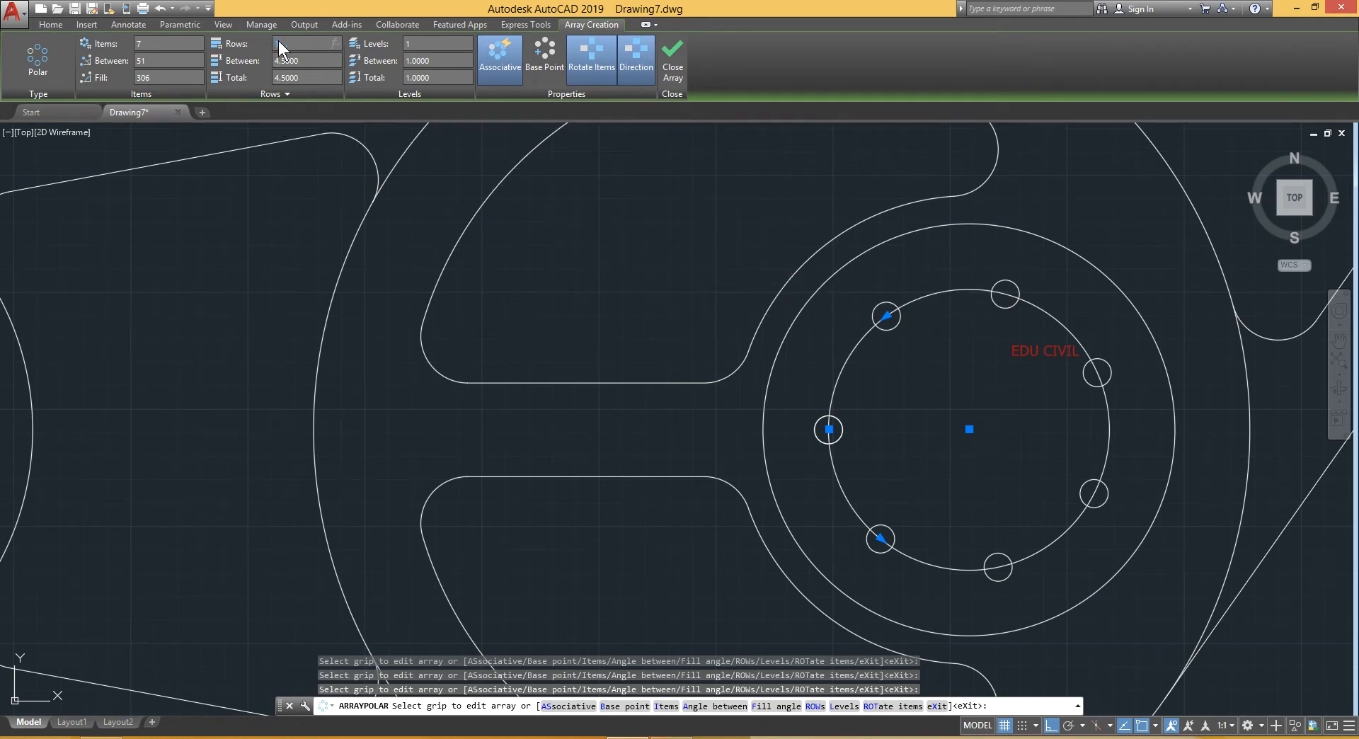
- Try 2 rows in the polar array and return the row count to 1
{"action": "type", "text": "2"}
{"action": "key", "text": "Return"}
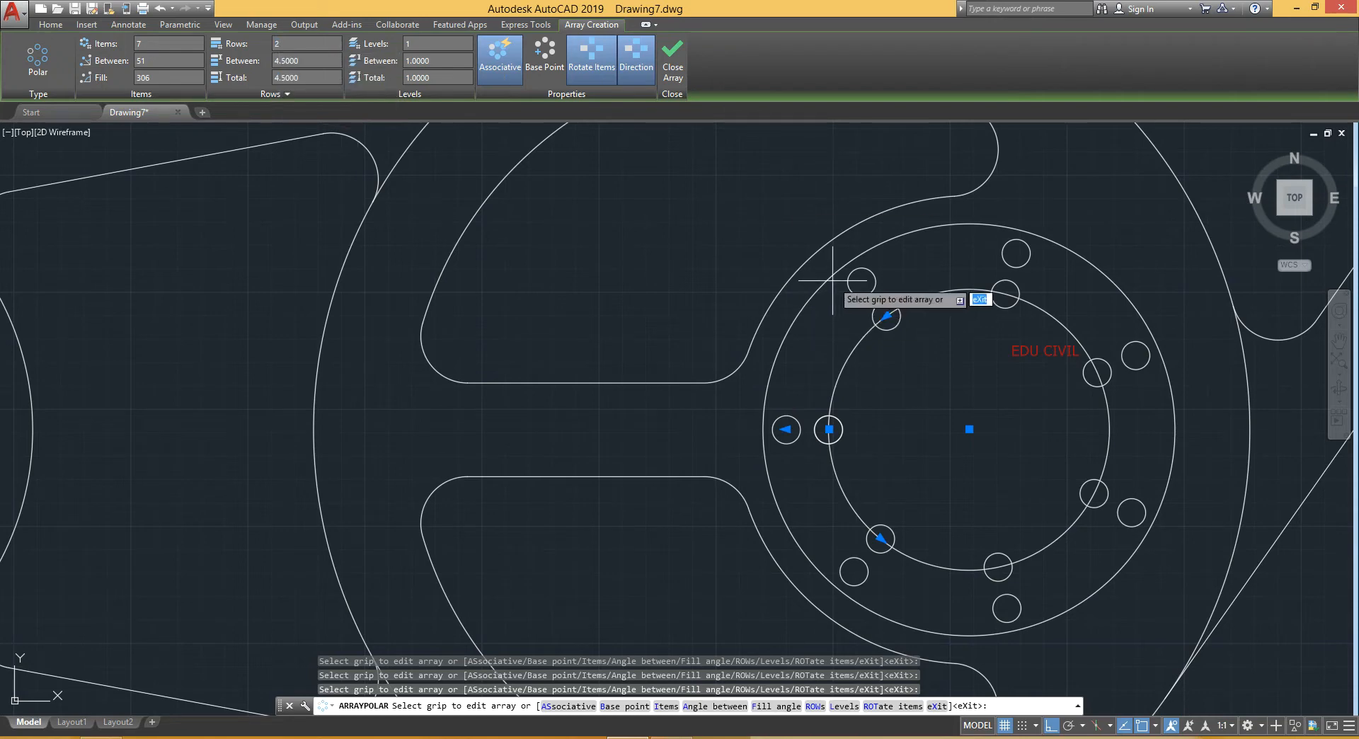
{"action": "left_click", "coordinate": [287, 45]}
{"action": "type", "text": "1"}
{"action": "key", "text": "Return"}
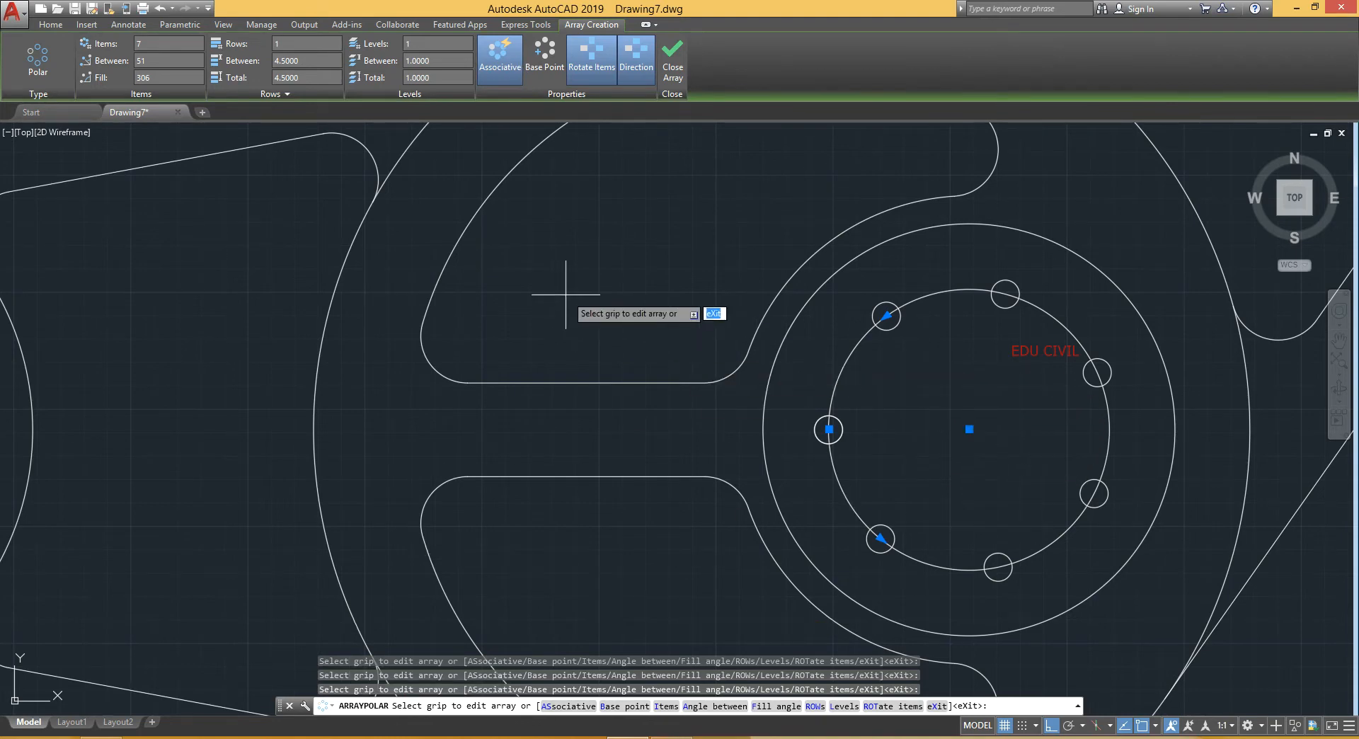
- Make the polar array non-associative and finish creating it
{"action": "left_click", "coordinate": [507, 57]}
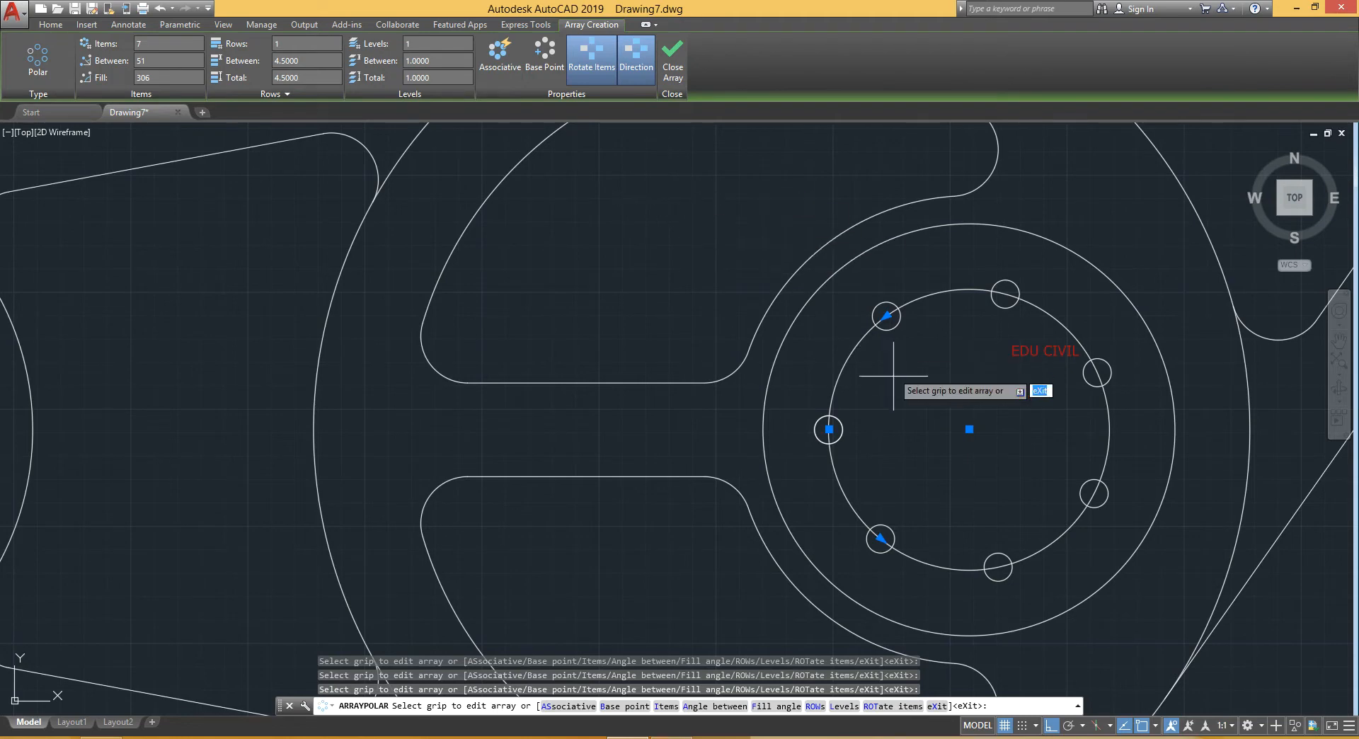
{"action": "left_click", "coordinate": [669, 60]}
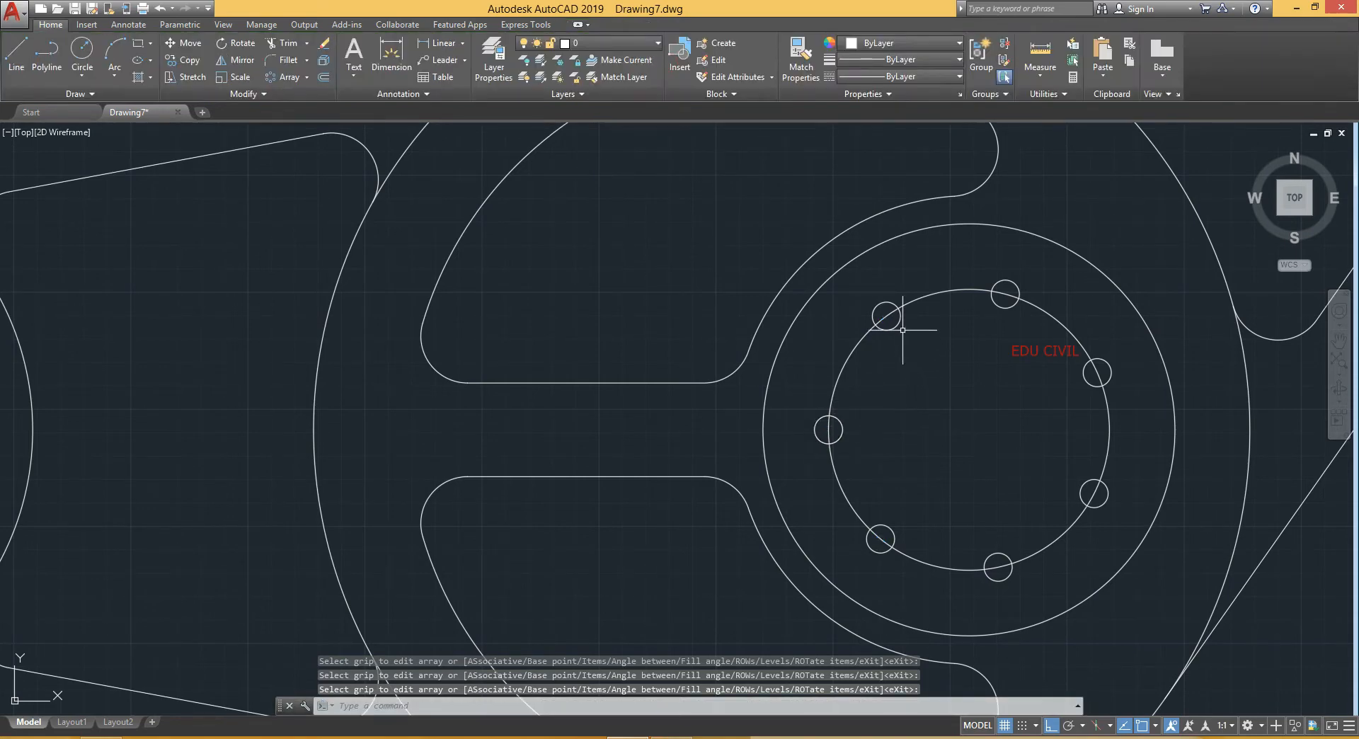
- Select each of the seven small hub holes individually to check that they are separate objects, and clear the selection
{"action": "left_click", "coordinate": [878, 307]}
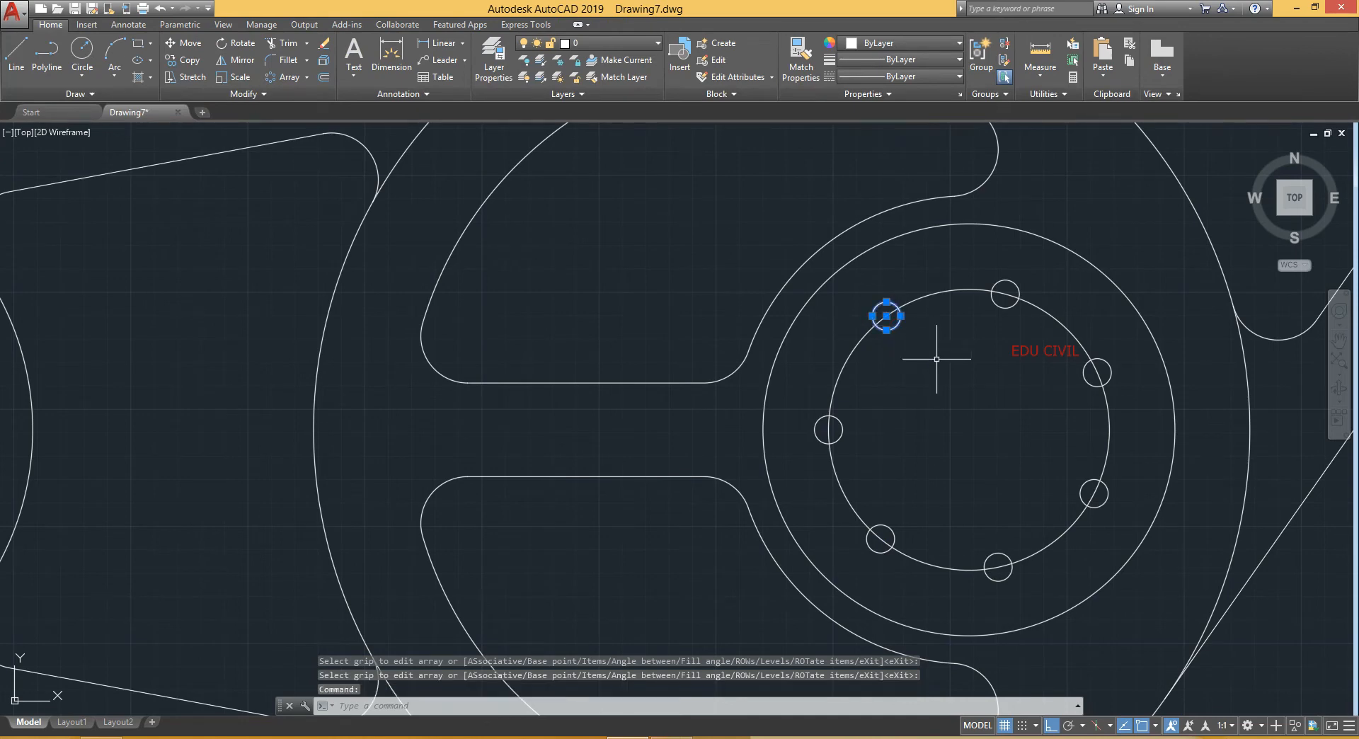
{"action": "left_click", "coordinate": [1003, 309]}
{"action": "left_click", "coordinate": [1004, 305]}
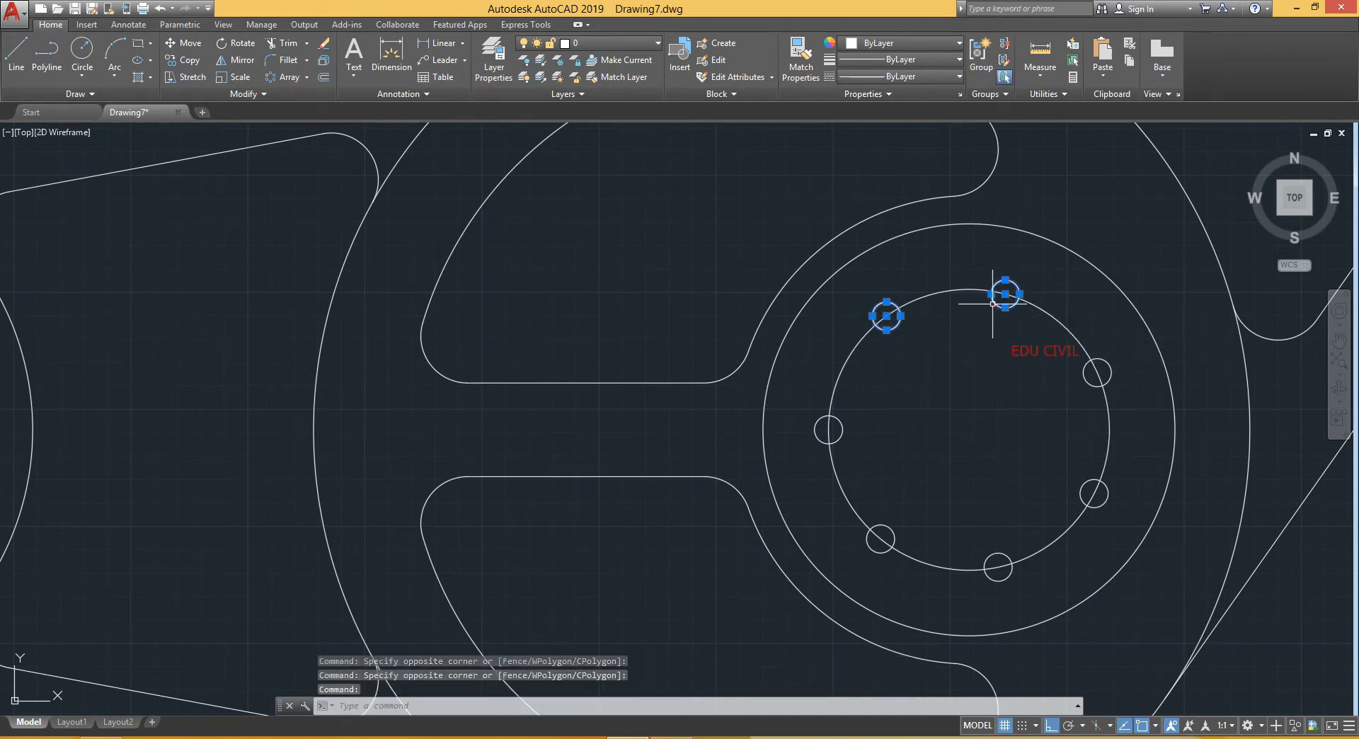
{"action": "left_click", "coordinate": [1085, 375]}
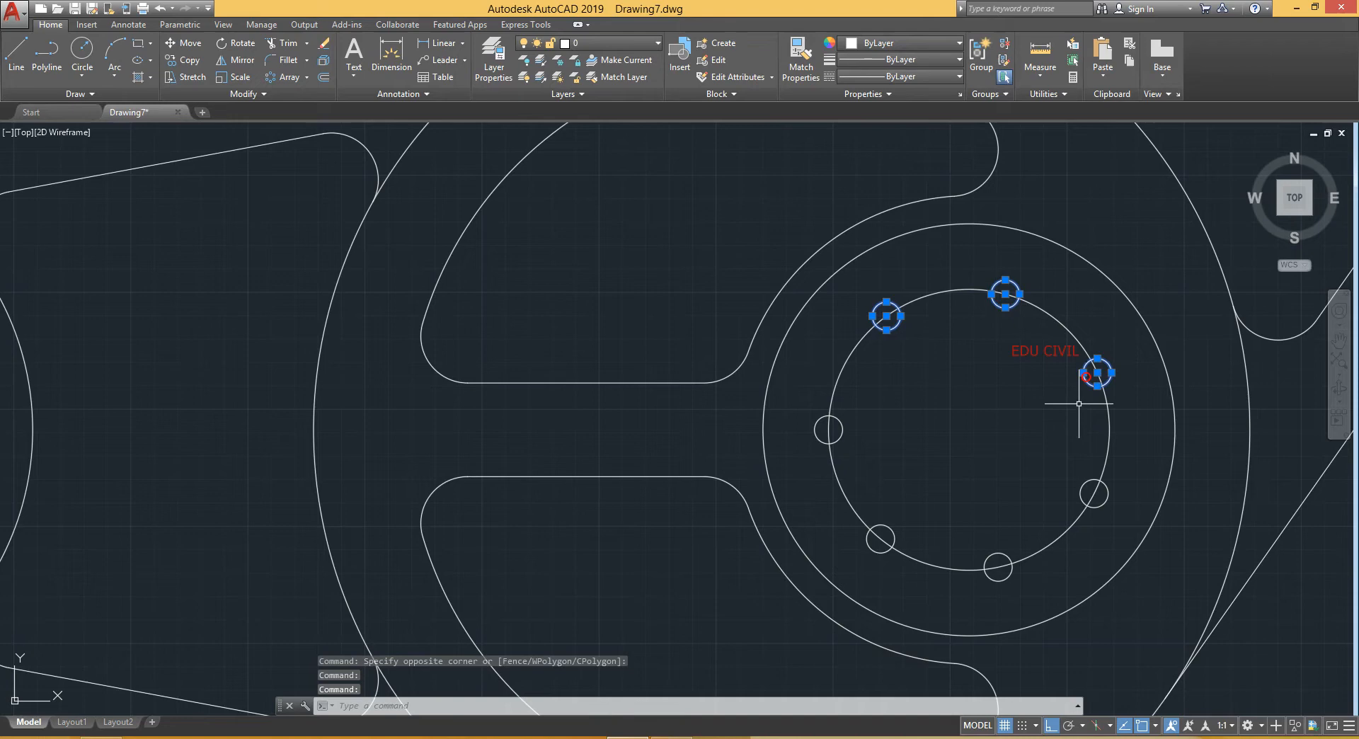
{"action": "left_click", "coordinate": [1092, 488]}
{"action": "left_click", "coordinate": [998, 552]}
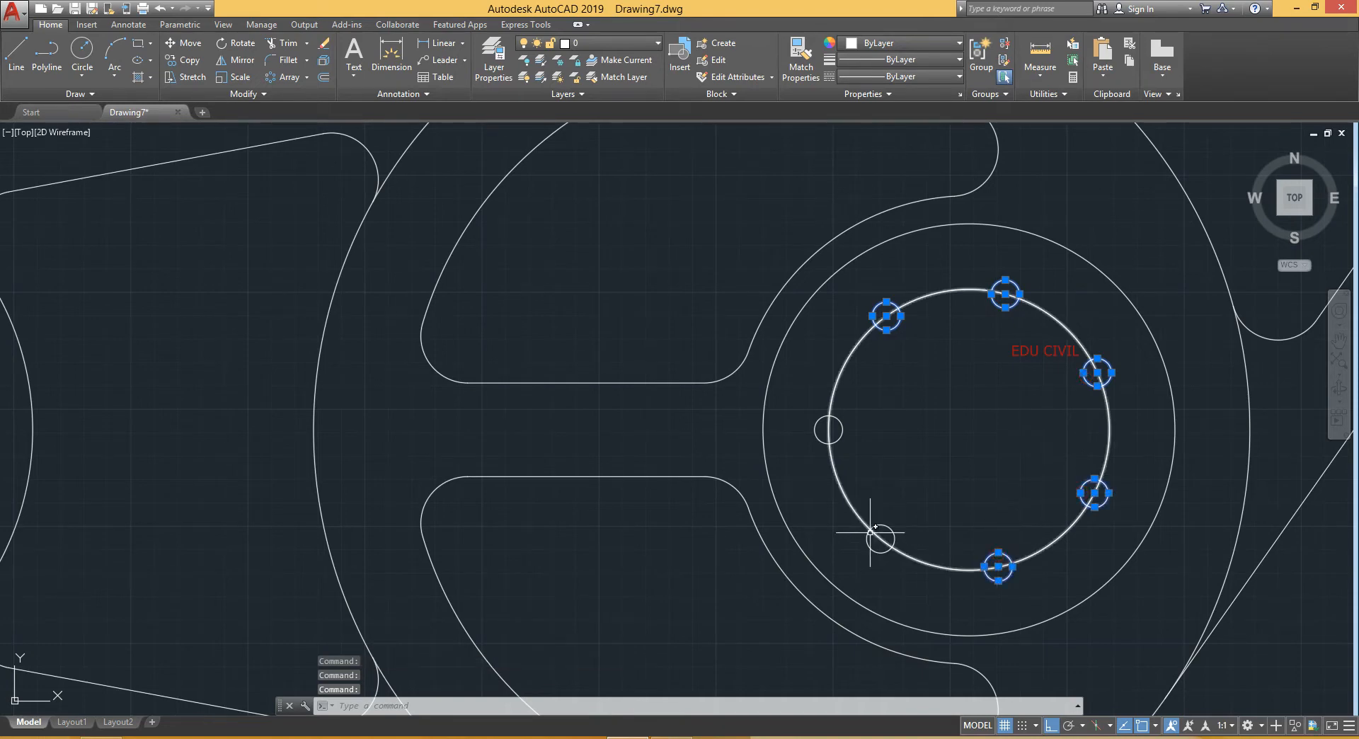
{"action": "left_click", "coordinate": [880, 537]}
{"action": "left_click", "coordinate": [878, 515]}
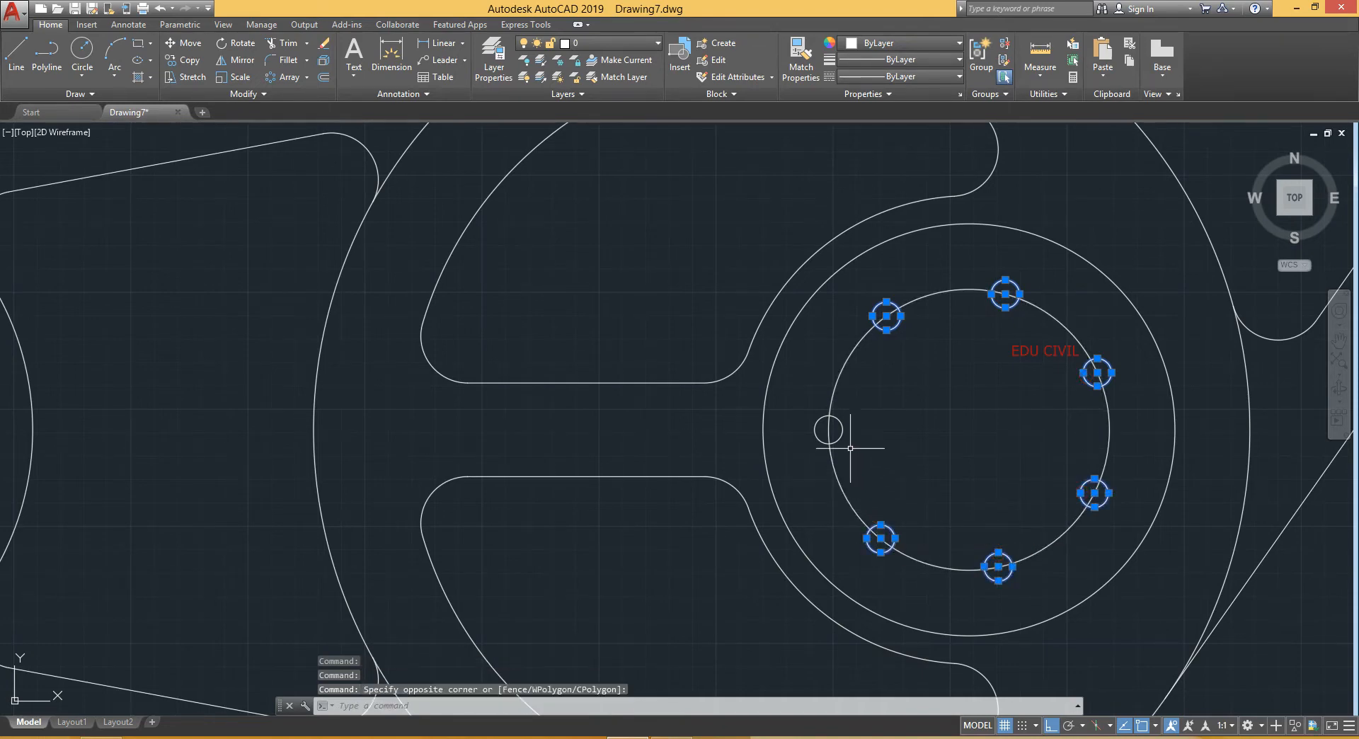
{"action": "left_click", "coordinate": [828, 428]}
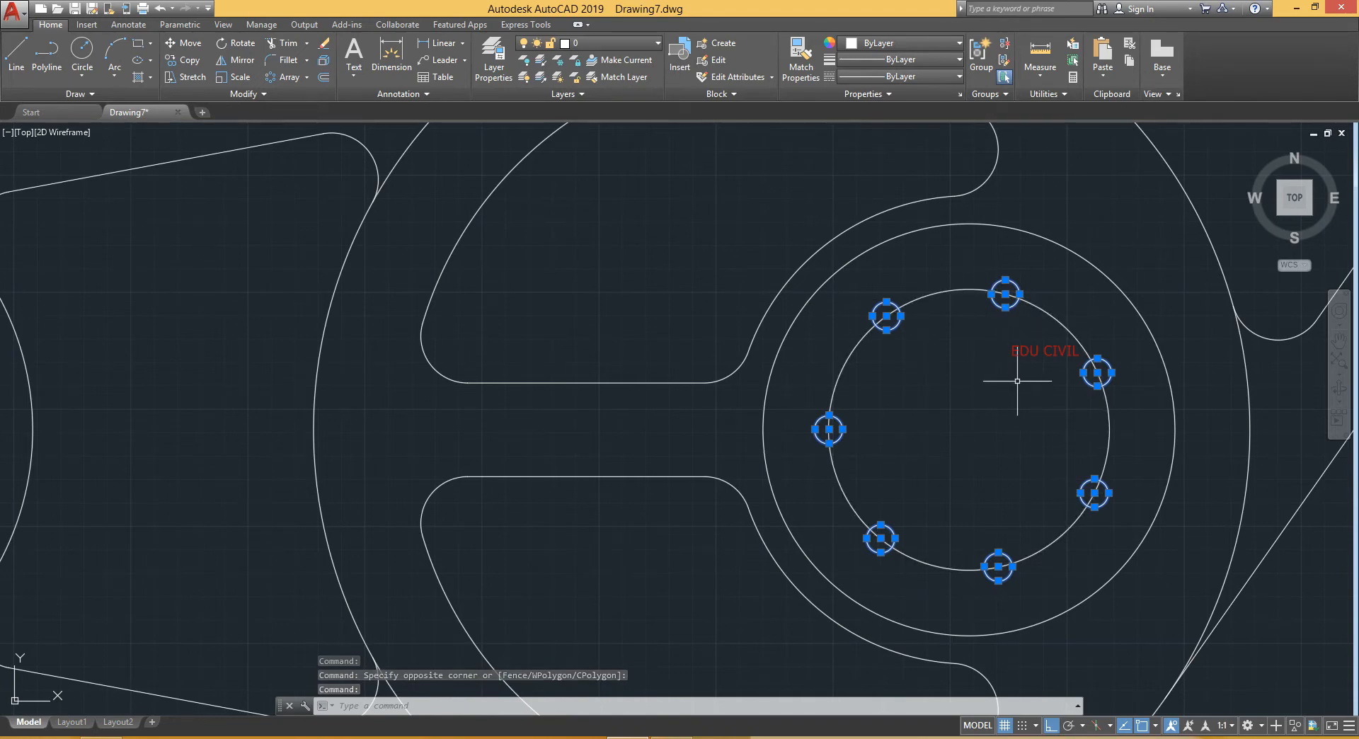
{"action": "key", "text": "Escape"}
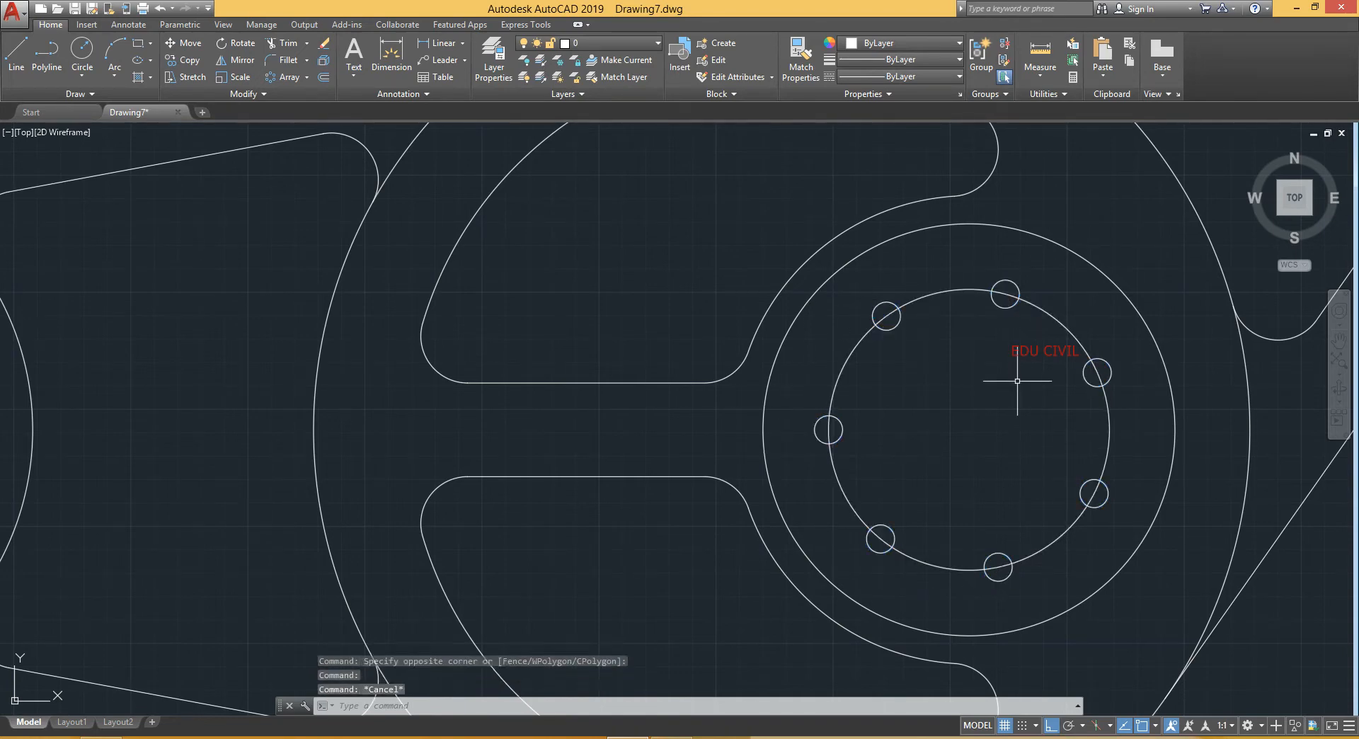
- Delete the pitch circle running through the centres of the seven small hub holes
{"action": "scroll", "coordinate": [813, 395], "scroll_direction": "down", "scroll_amount": 4}
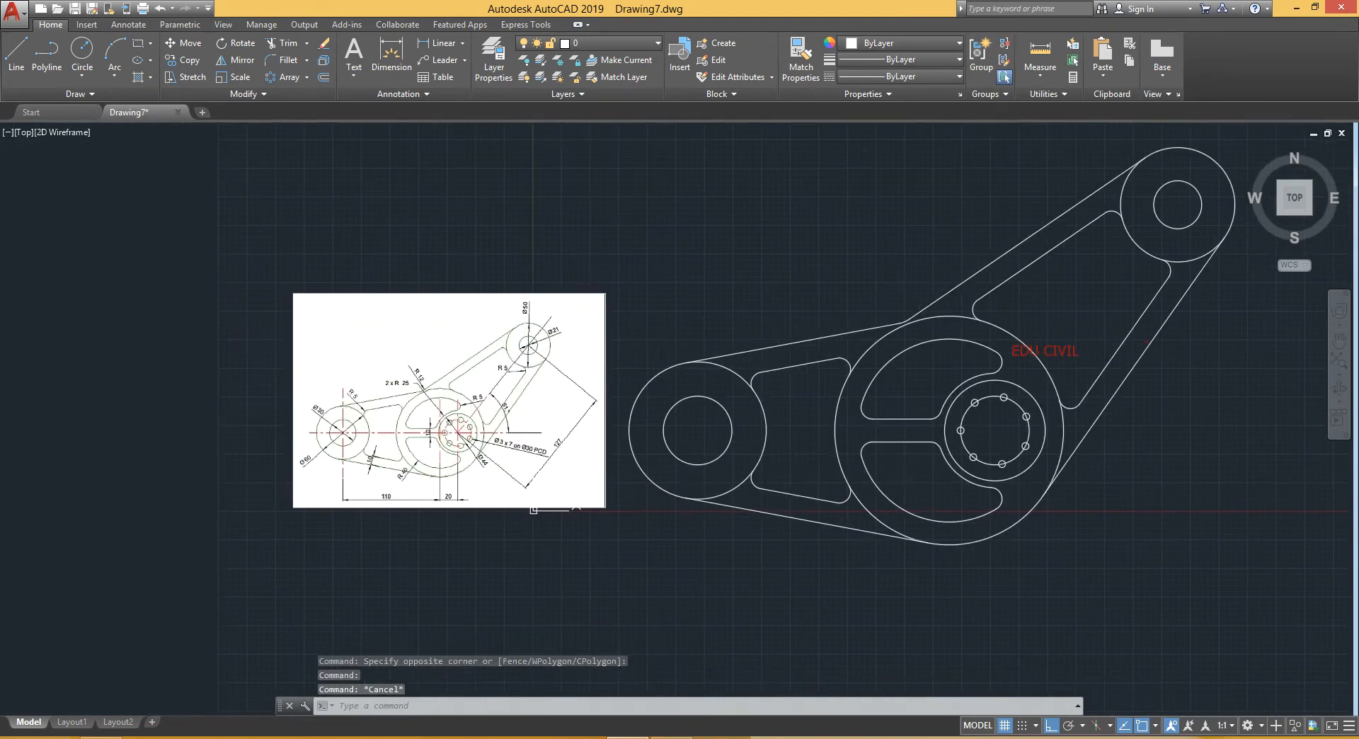
{"action": "scroll", "coordinate": [456, 433], "scroll_direction": "up", "scroll_amount": 5}
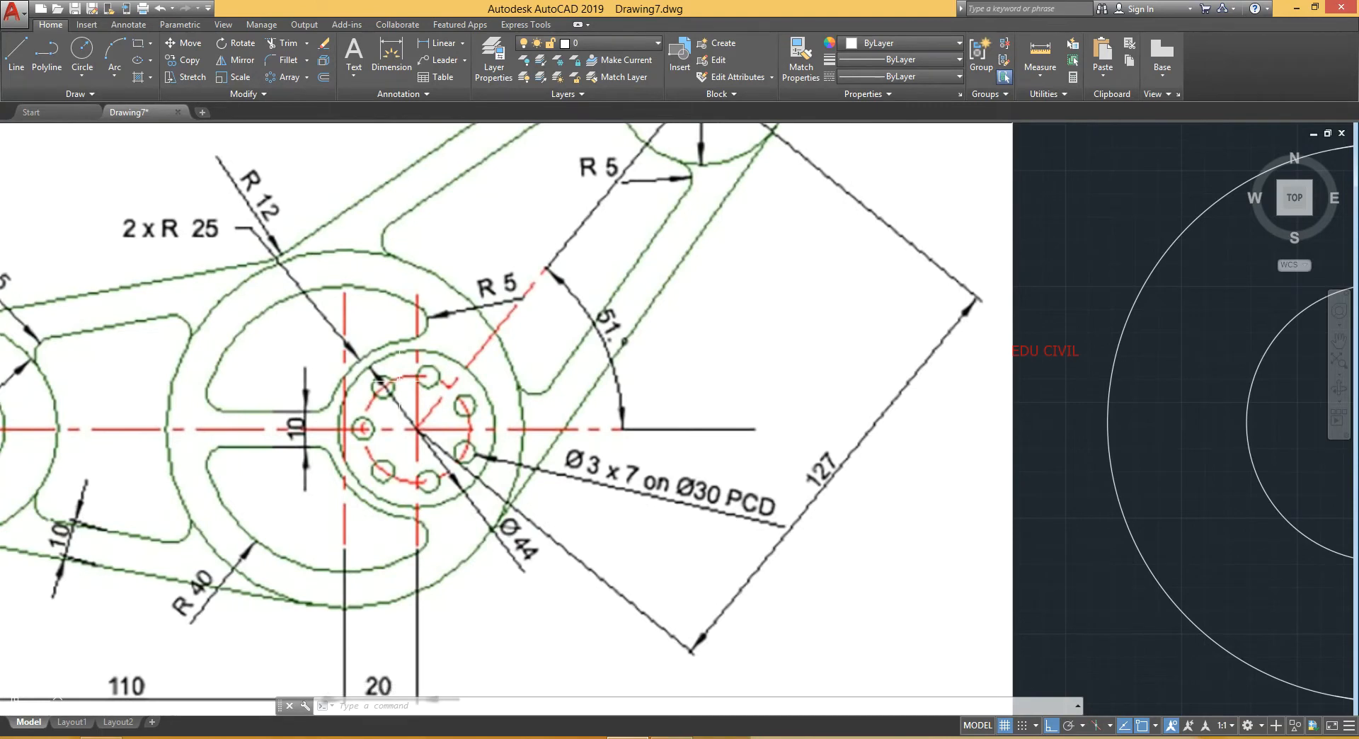
{"action": "scroll", "coordinate": [399, 382], "scroll_direction": "down", "scroll_amount": 2}
{"action": "scroll", "coordinate": [608, 451], "scroll_direction": "down", "scroll_amount": 2}
{"action": "middle_click_drag", "start_coordinate": [608, 451], "coordinate": [352, 455]}
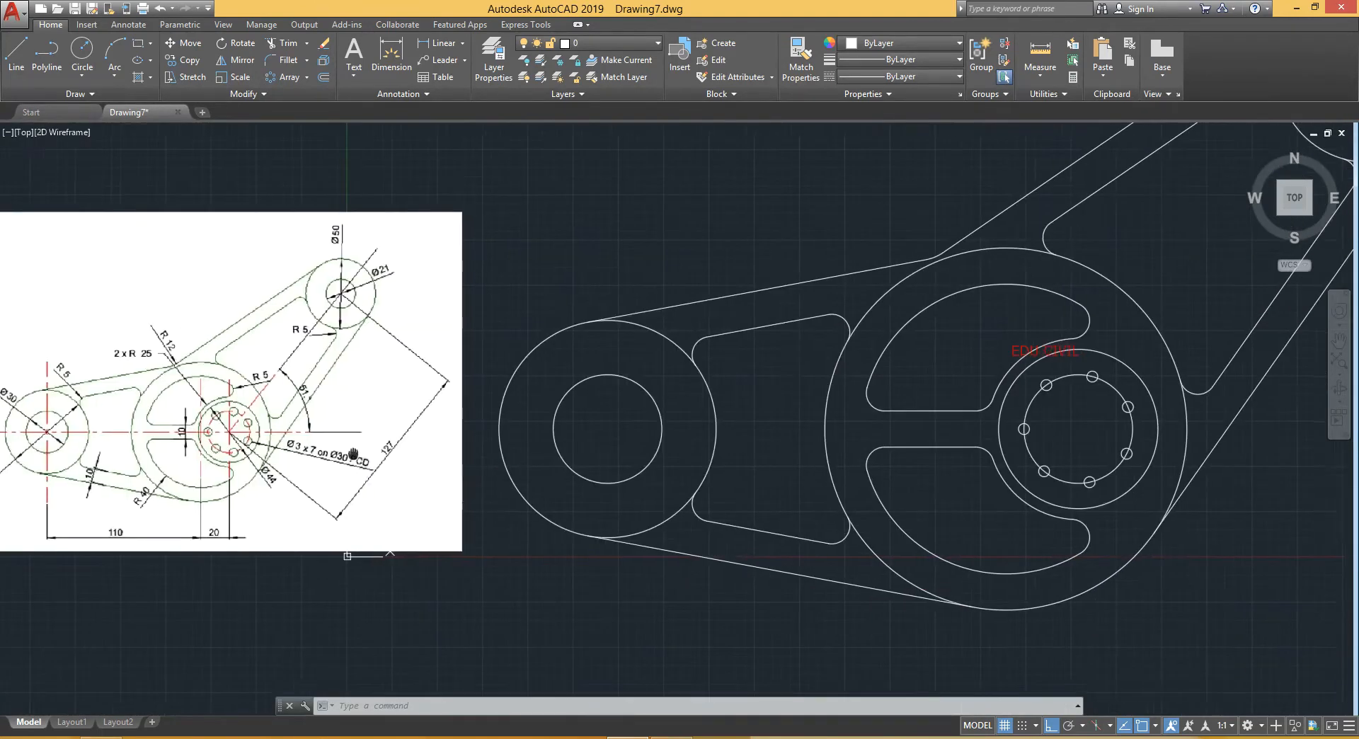
{"action": "scroll", "coordinate": [350, 455], "scroll_direction": "down", "scroll_amount": 2}
{"action": "middle_click_drag", "start_coordinate": [716, 453], "coordinate": [621, 463]}
{"action": "scroll", "coordinate": [712, 443], "scroll_direction": "up", "scroll_amount": 2}
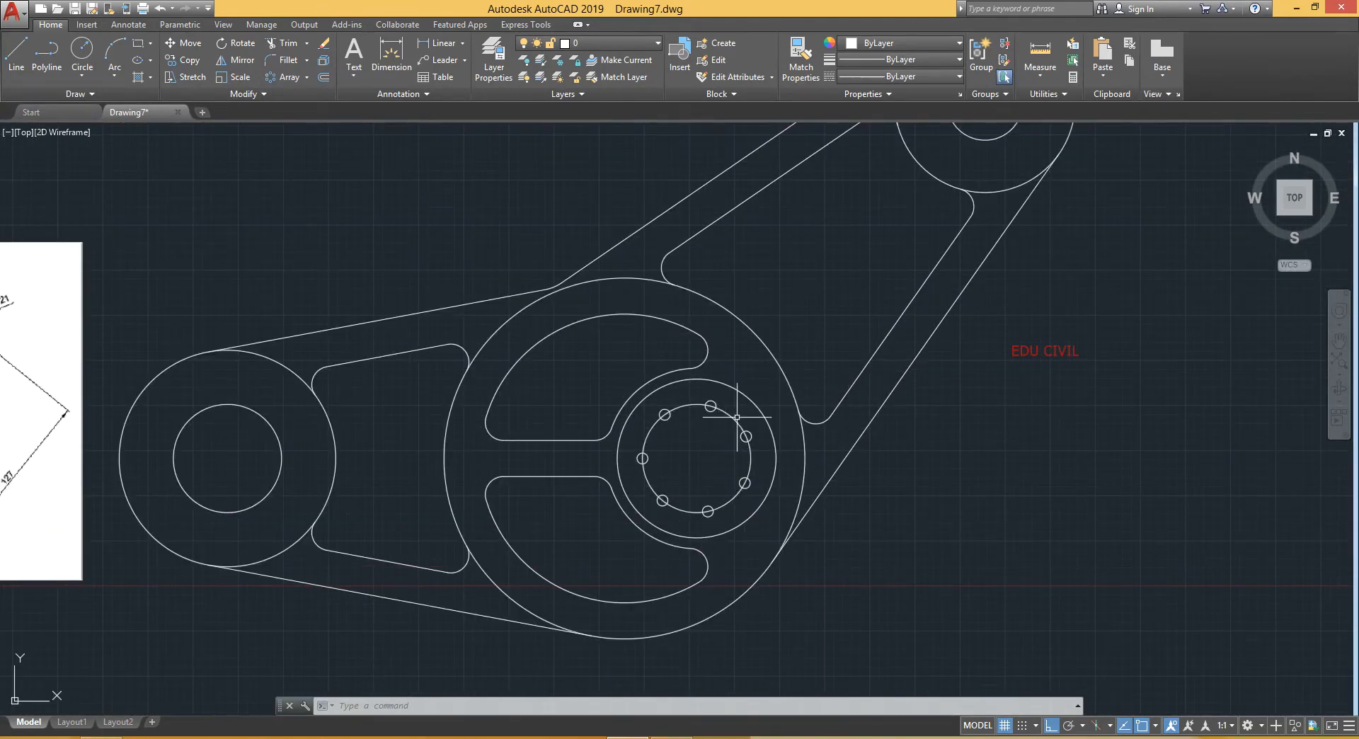
{"action": "left_click", "coordinate": [737, 417]}
{"action": "key", "text": "Delete"}
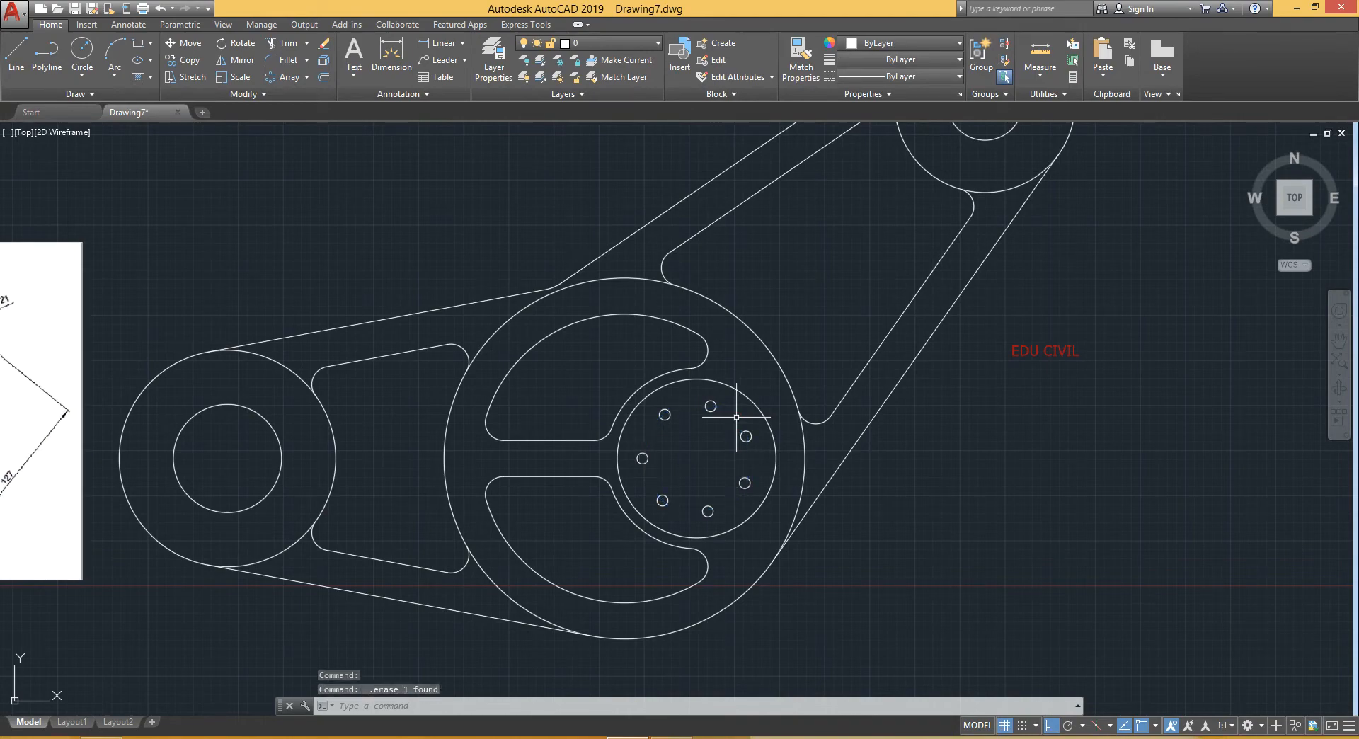
- Compare the lever drawing and its seven hub holes with the dimensioned reference image
{"action": "scroll", "coordinate": [737, 417], "scroll_direction": "down", "scroll_amount": 4}
{"action": "mouse_move", "coordinate": [752, 447]}
{"action": "middle_mouse_down"}
{"action": "mouse_move", "coordinate": [818, 440]}
{"action": "mouse_move", "coordinate": [857, 408]}
{"action": "middle_mouse_up"}
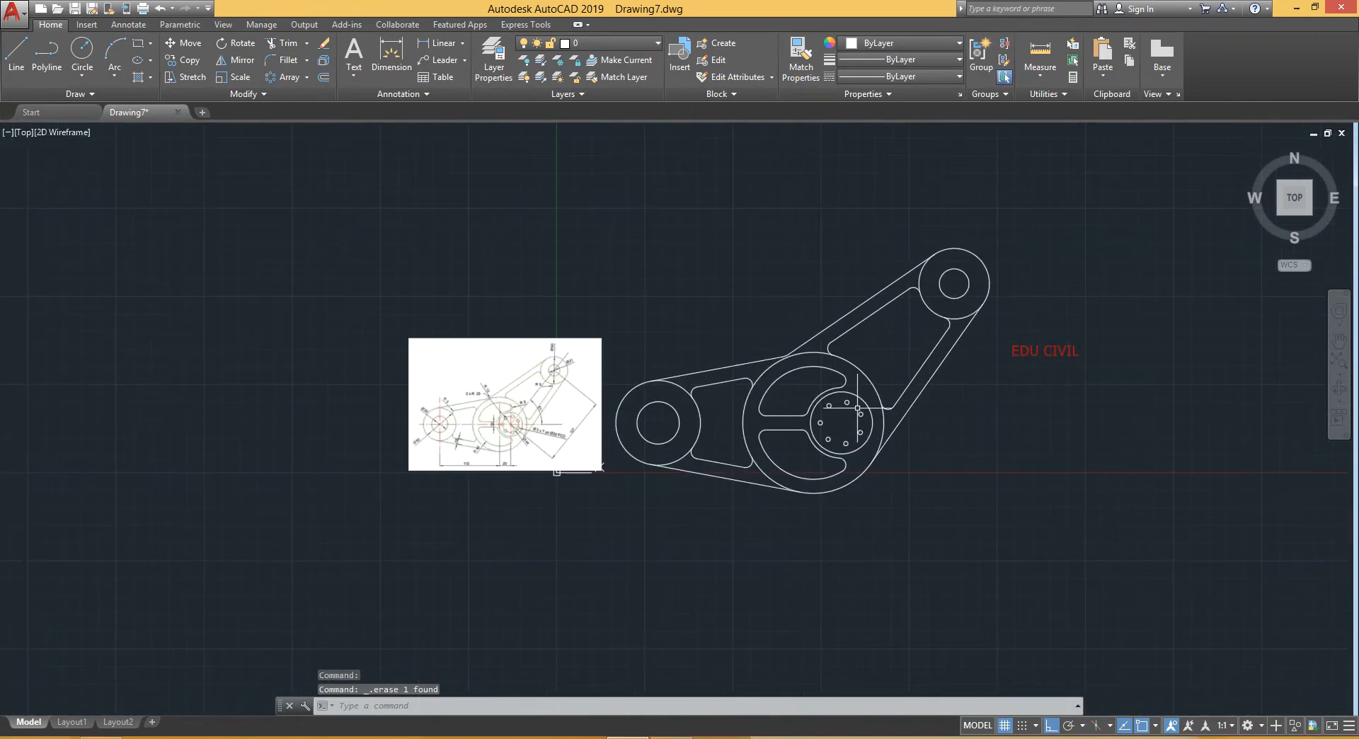
{"action": "scroll", "coordinate": [859, 407], "scroll_direction": "up", "scroll_amount": 4}
{"action": "scroll", "coordinate": [476, 507], "scroll_direction": "down", "scroll_amount": 2}
{"action": "middle_click_drag", "start_coordinate": [496, 506], "coordinate": [686, 489]}
{"action": "scroll", "coordinate": [483, 454], "scroll_direction": "up", "scroll_amount": 2}
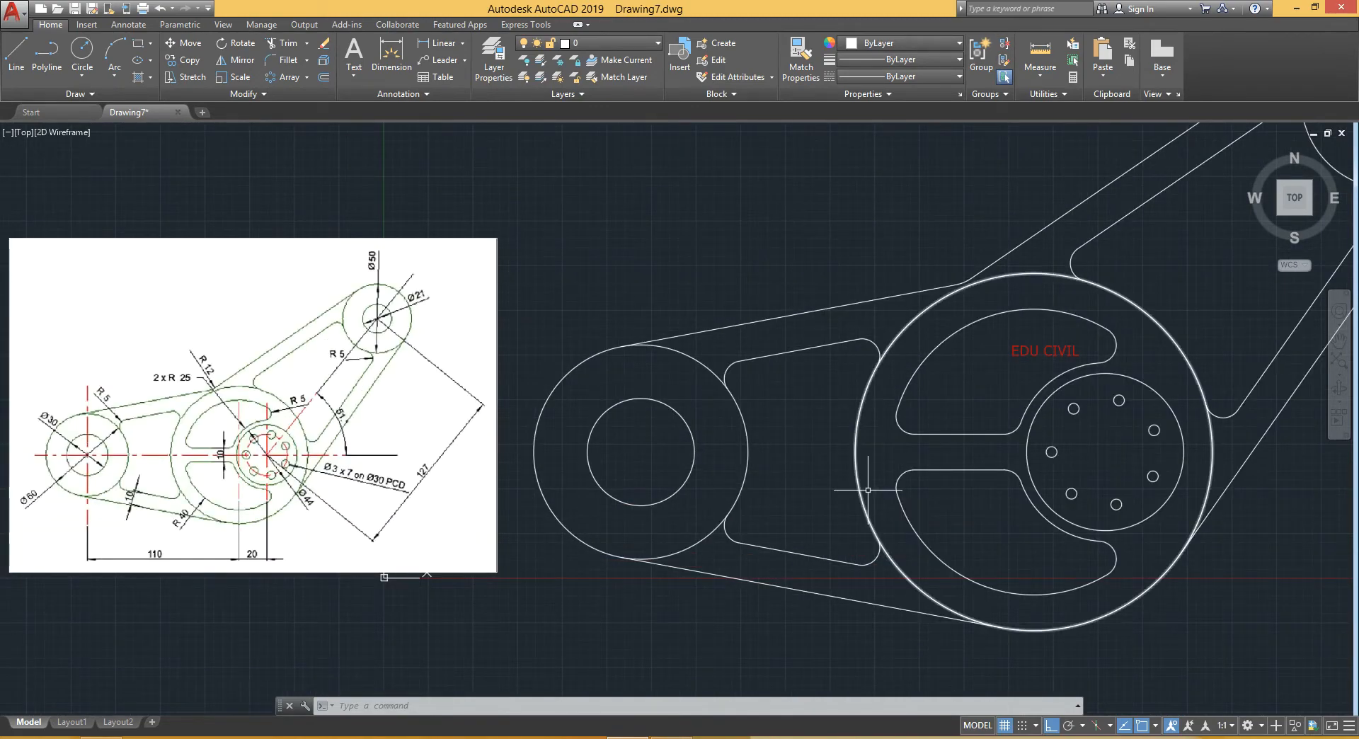
{"action": "scroll", "coordinate": [870, 485], "scroll_direction": "down", "scroll_amount": 2}
{"action": "middle_click_drag", "start_coordinate": [850, 439], "coordinate": [609, 473]}
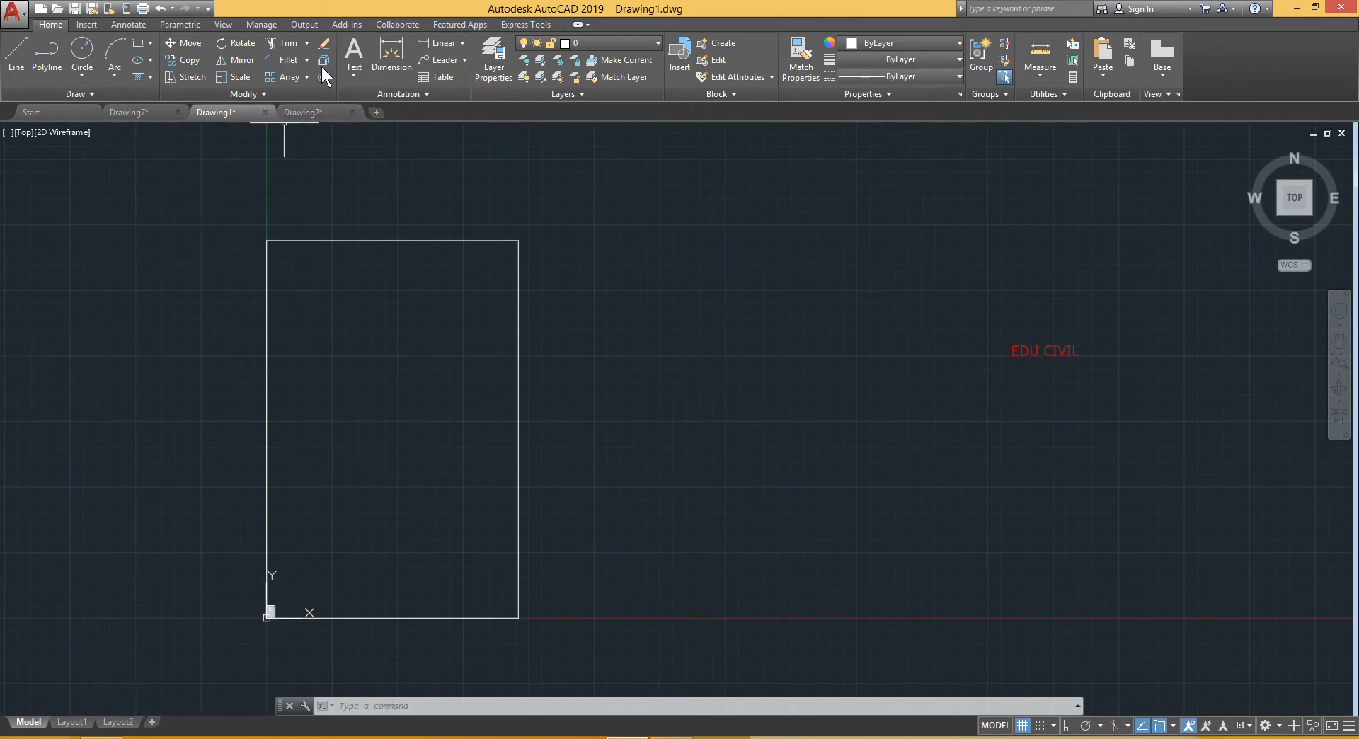
- Check the available array types, and examine the rectangular outline and the hatched column in its lower-left corner in Drawing1
{"action": "left_click", "coordinate": [306, 77]}
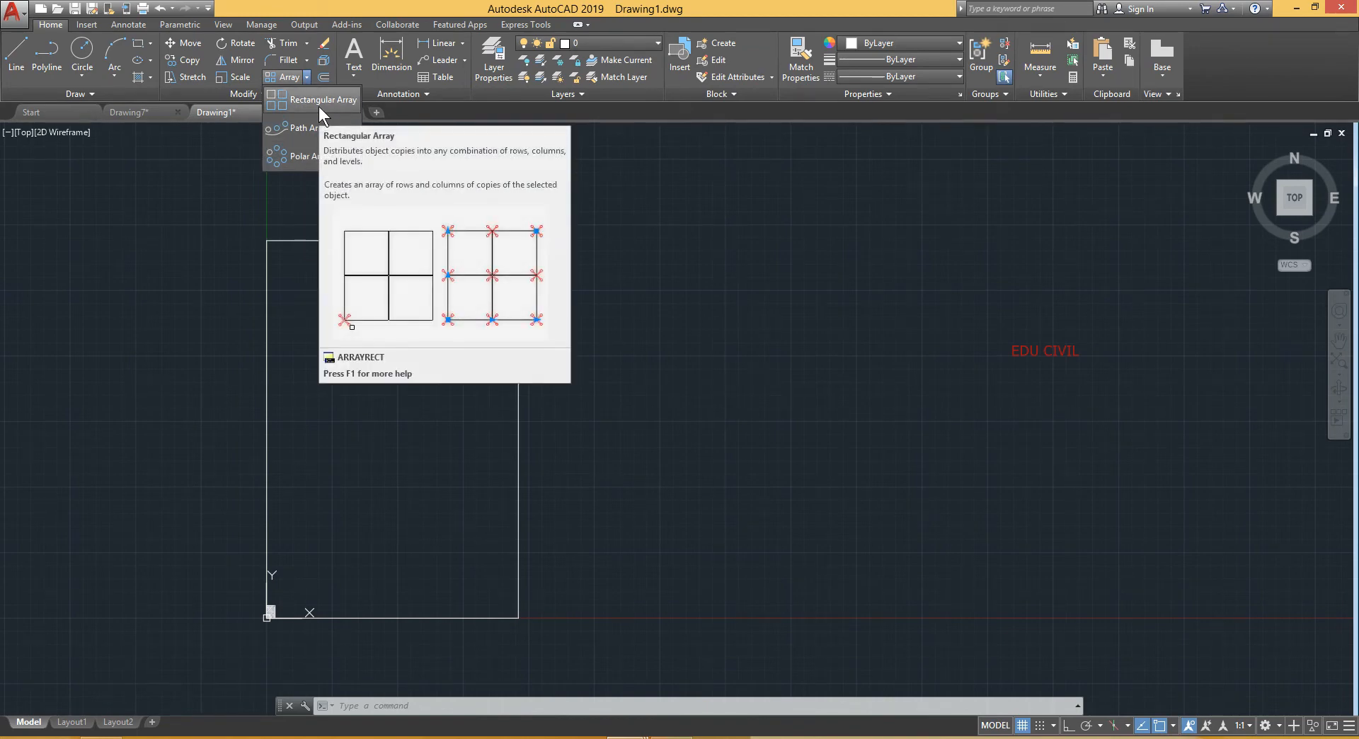
{"action": "key", "text": "Escape"}
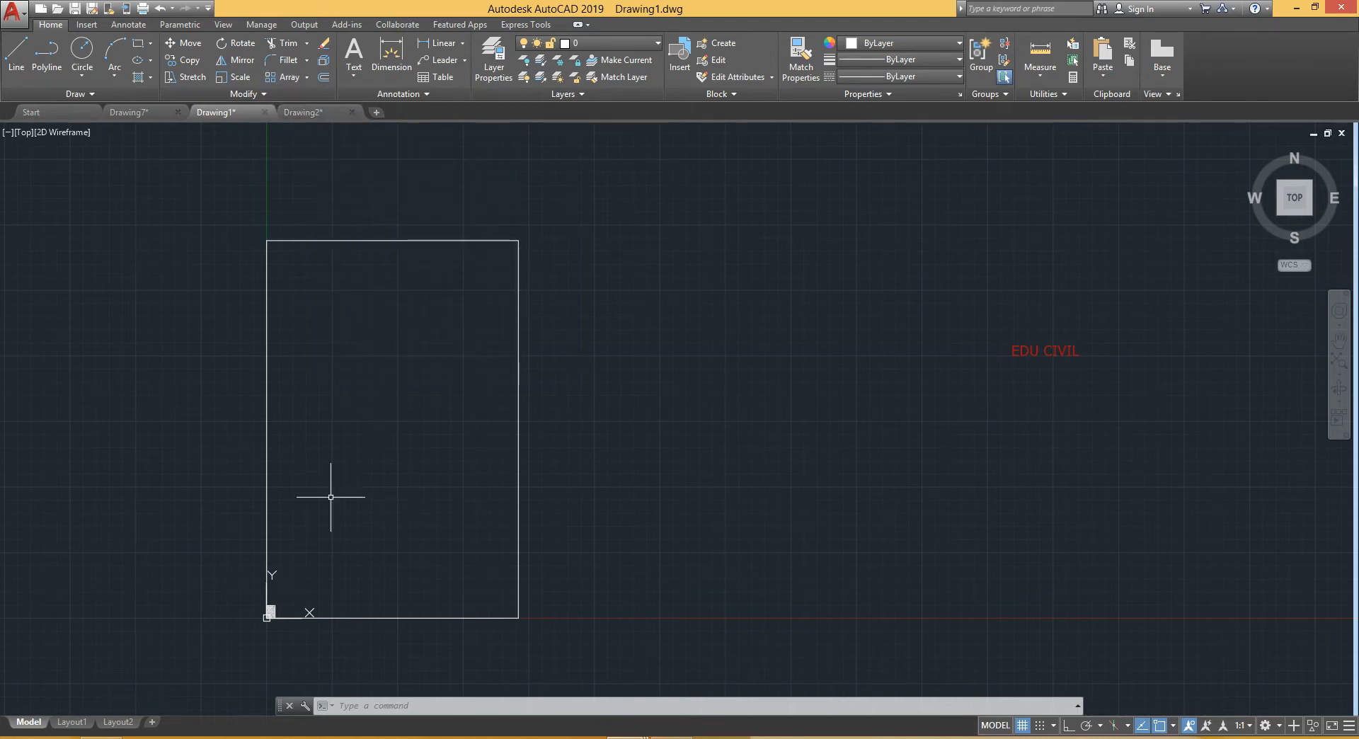
{"action": "scroll", "coordinate": [304, 545], "scroll_direction": "up", "scroll_amount": 2}
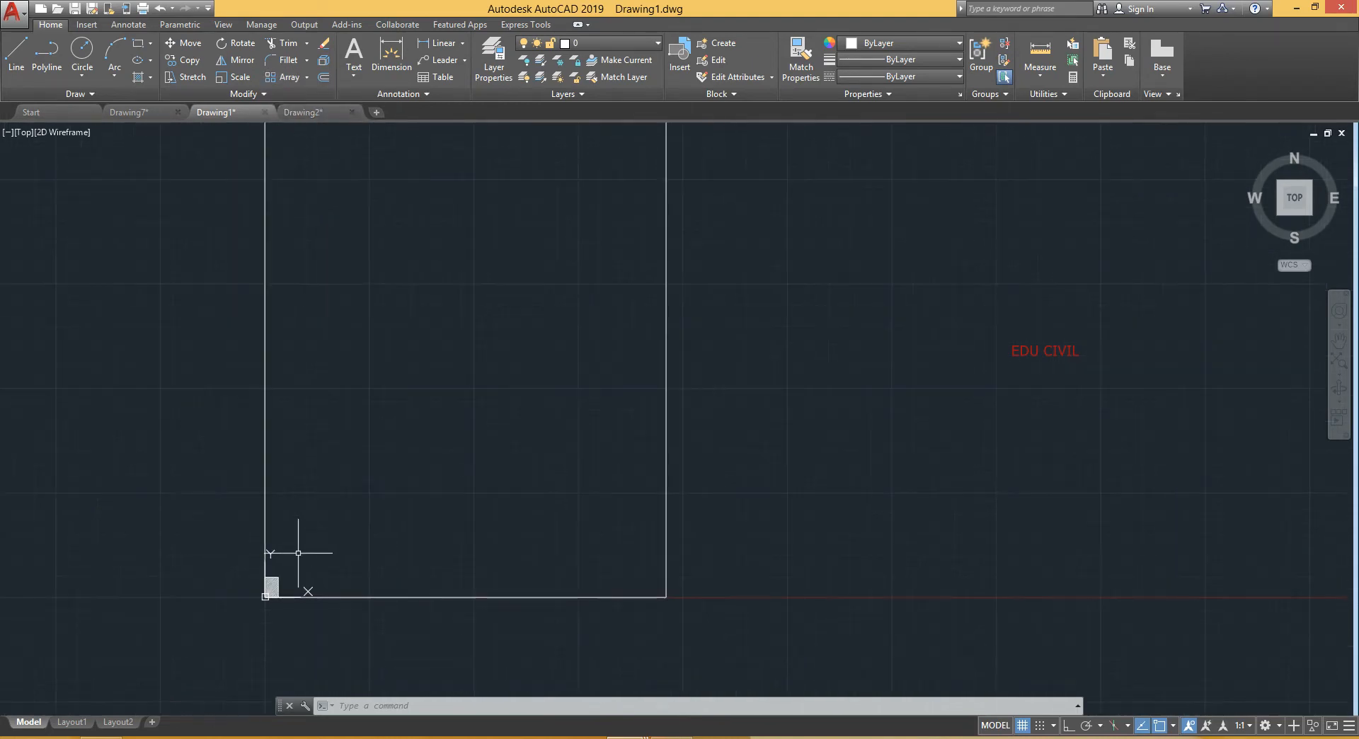
{"action": "scroll", "coordinate": [276, 577], "scroll_direction": "up", "scroll_amount": 2}
{"action": "mouse_move", "coordinate": [320, 552]}
{"action": "middle_mouse_down"}
{"action": "mouse_move", "coordinate": [446, 567]}
{"action": "mouse_move", "coordinate": [365, 549]}
{"action": "middle_mouse_up"}
{"action": "scroll", "coordinate": [347, 573], "scroll_direction": "down", "scroll_amount": 2}
{"action": "scroll", "coordinate": [439, 569], "scroll_direction": "down", "scroll_amount": 2}
{"action": "scroll", "coordinate": [329, 587], "scroll_direction": "up", "scroll_amount": 2}
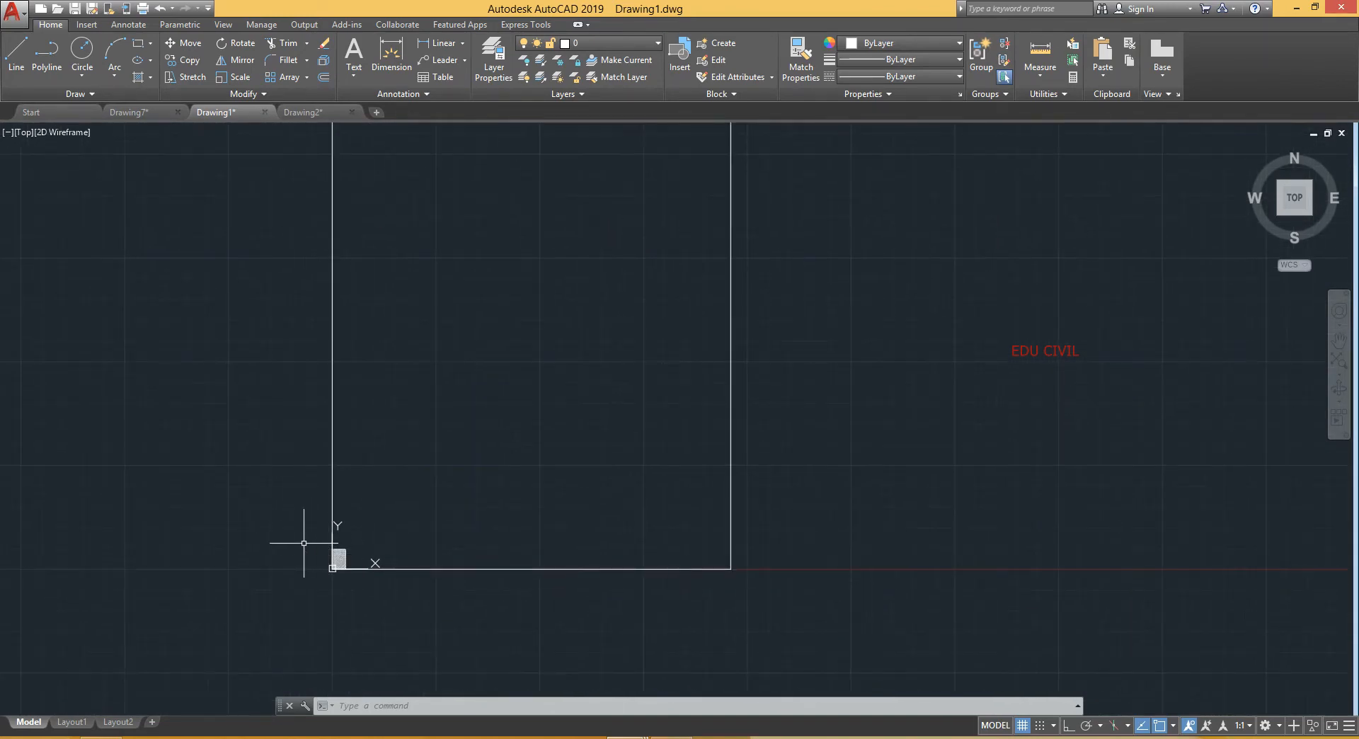
{"action": "scroll", "coordinate": [325, 551], "scroll_direction": "up", "scroll_amount": 2}
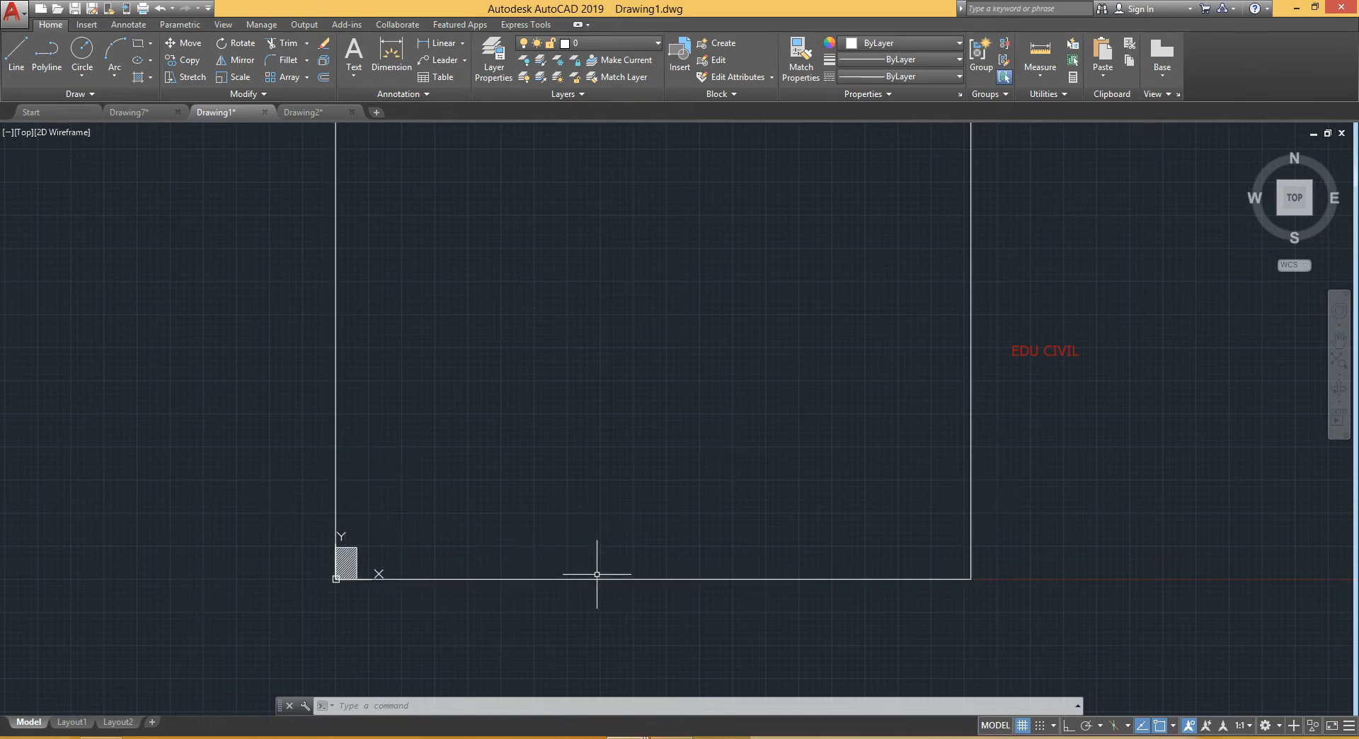
{"action": "scroll", "coordinate": [620, 447], "scroll_direction": "down", "scroll_amount": 2}
{"action": "middle_click_drag", "start_coordinate": [620, 446], "coordinate": [598, 507]}
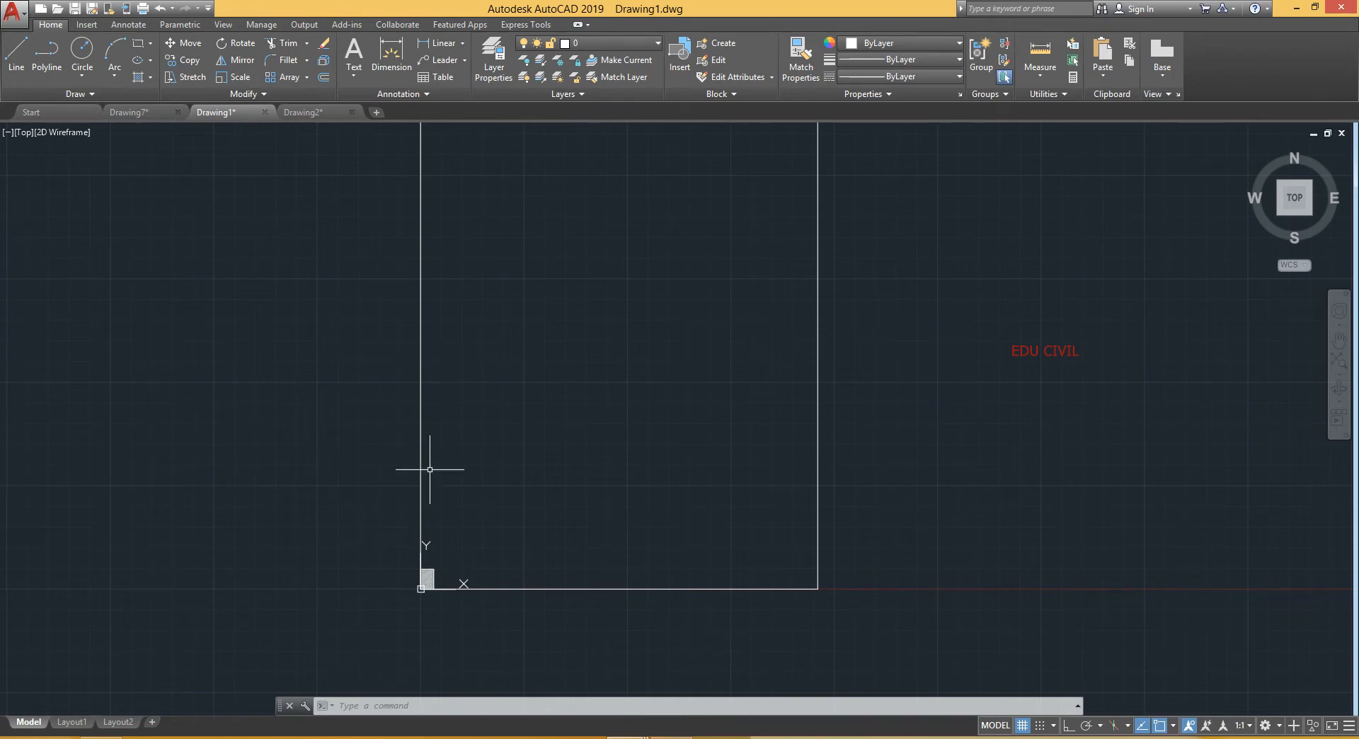
- Create a rectangular array from the hatched column in the lower-left corner of the outline
{"action": "scroll", "coordinate": [428, 577], "scroll_direction": "up", "scroll_amount": 2}
{"action": "mouse_move", "coordinate": [470, 579]}
{"action": "middle_mouse_down"}
{"action": "mouse_move", "coordinate": [418, 569]}
{"action": "mouse_move", "coordinate": [418, 542]}
{"action": "middle_mouse_up"}
{"action": "scroll", "coordinate": [418, 562], "scroll_direction": "up", "scroll_amount": 2}
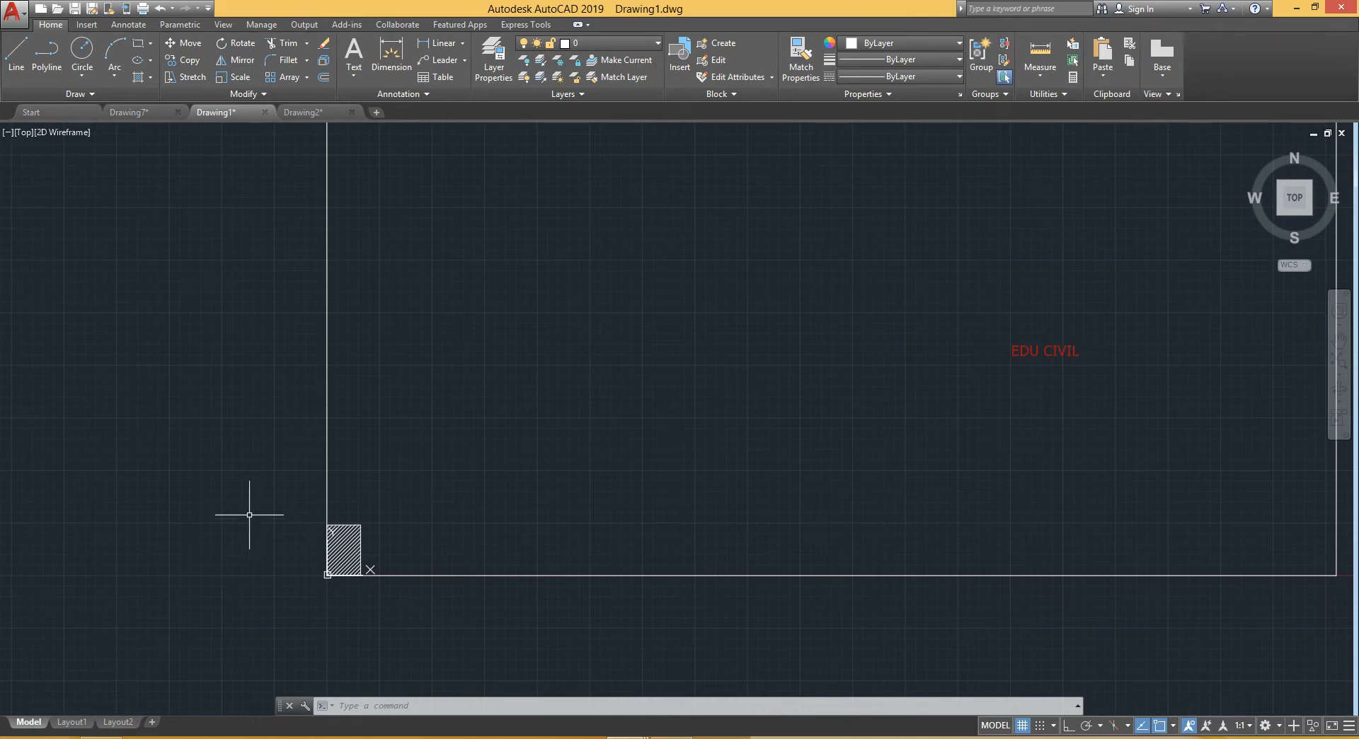
{"action": "type", "text": "AR"}
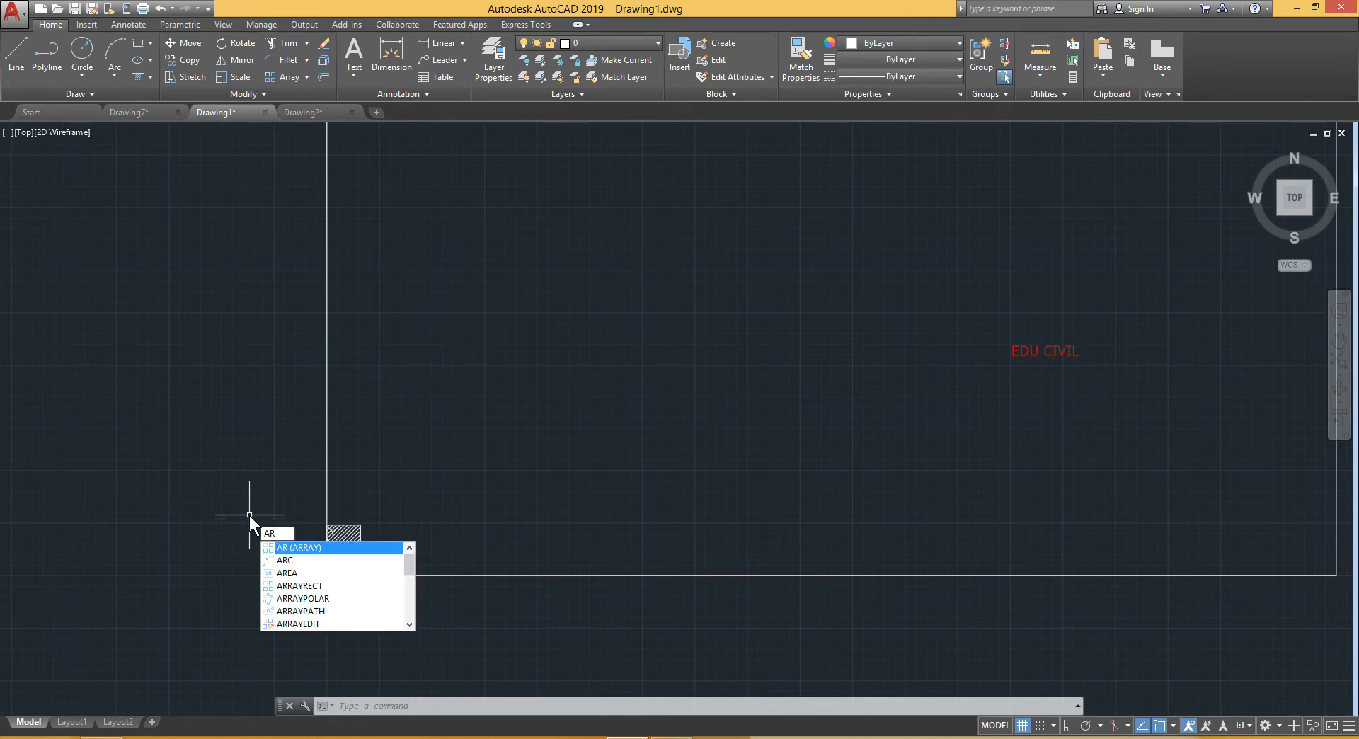
{"action": "key", "text": "Return"}
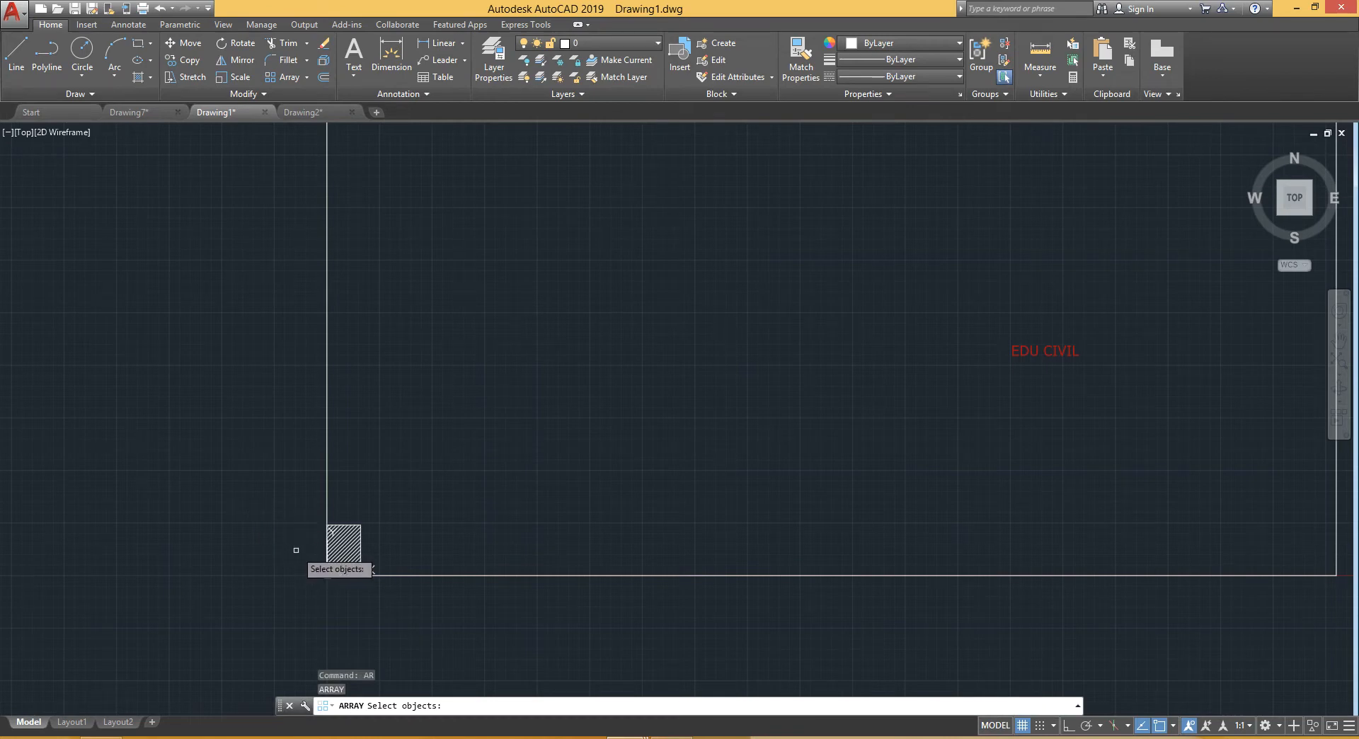
{"action": "left_click", "coordinate": [223, 495]}
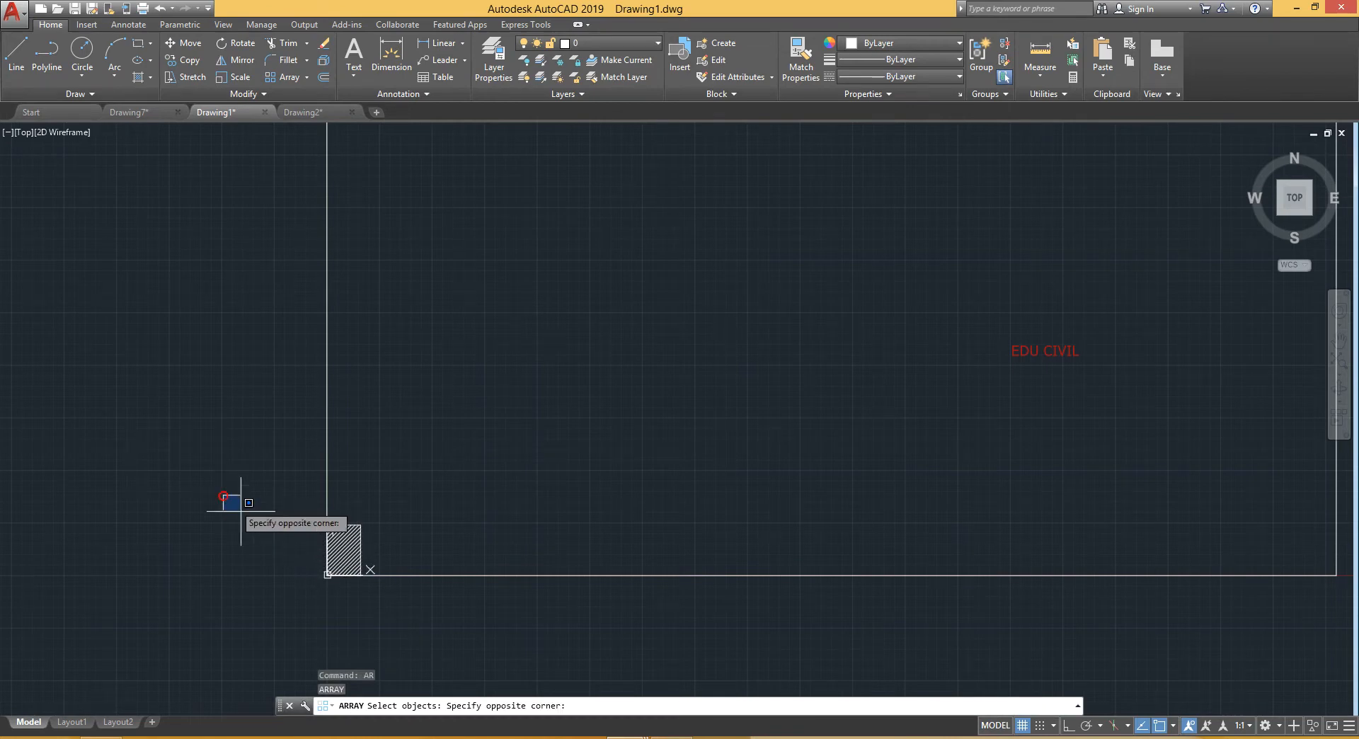
{"action": "left_click", "coordinate": [428, 643]}
{"action": "key", "text": "Return"}
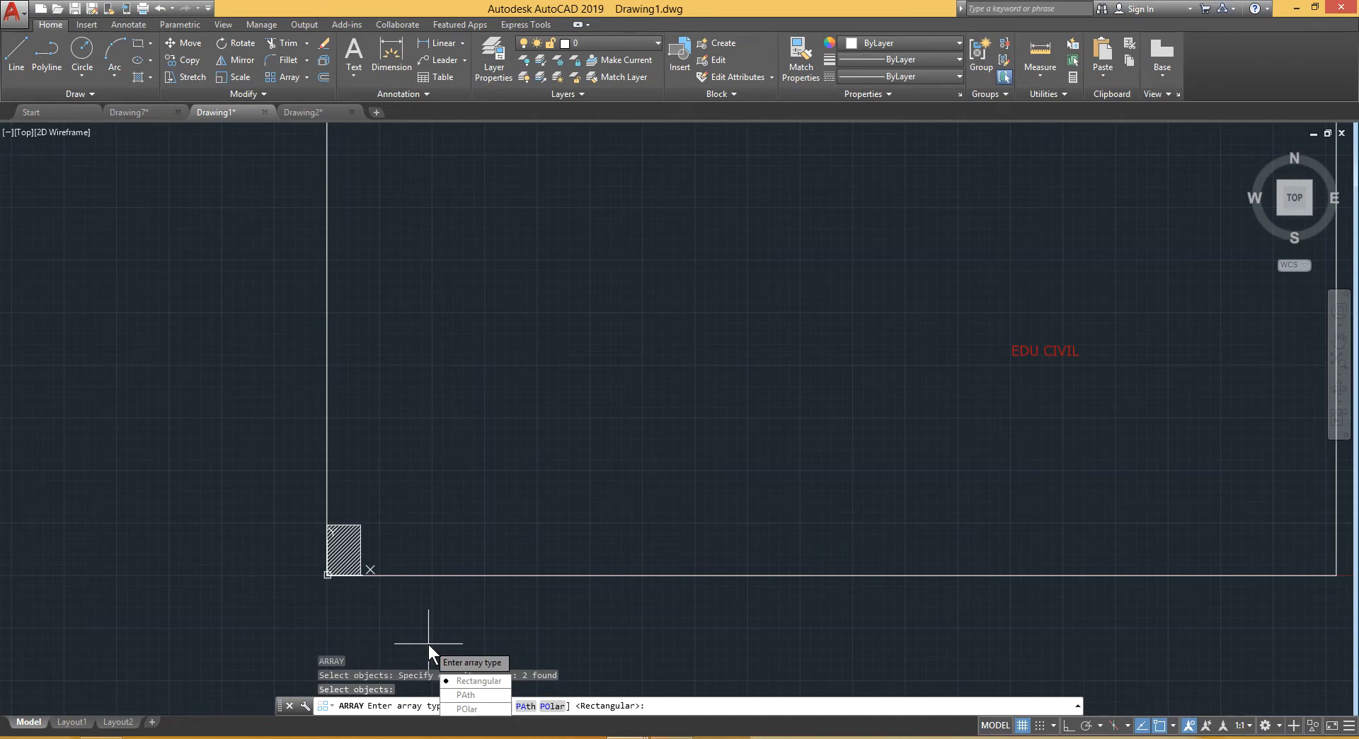
{"action": "key", "text": "Return"}
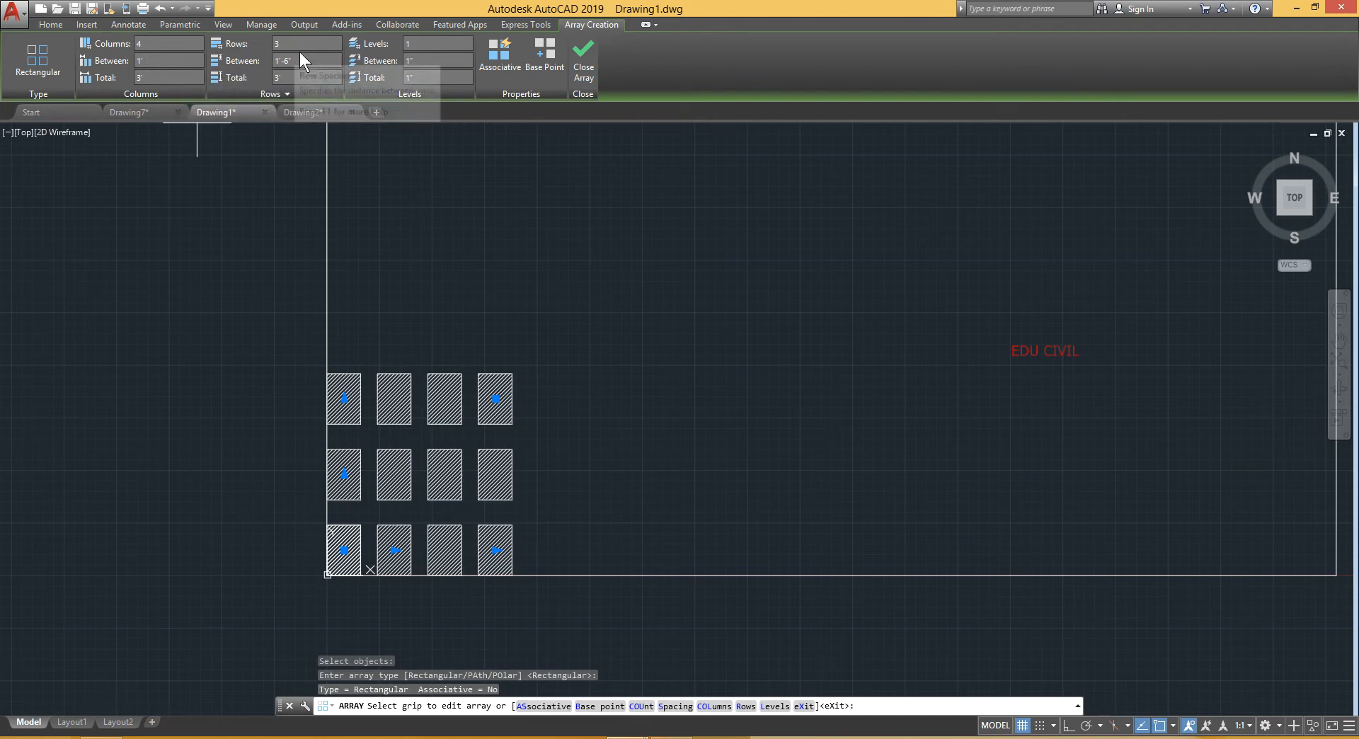
- Set the spacing between the array's columns and between its rows to 9'8" each
{"action": "left_click", "coordinate": [155, 57]}
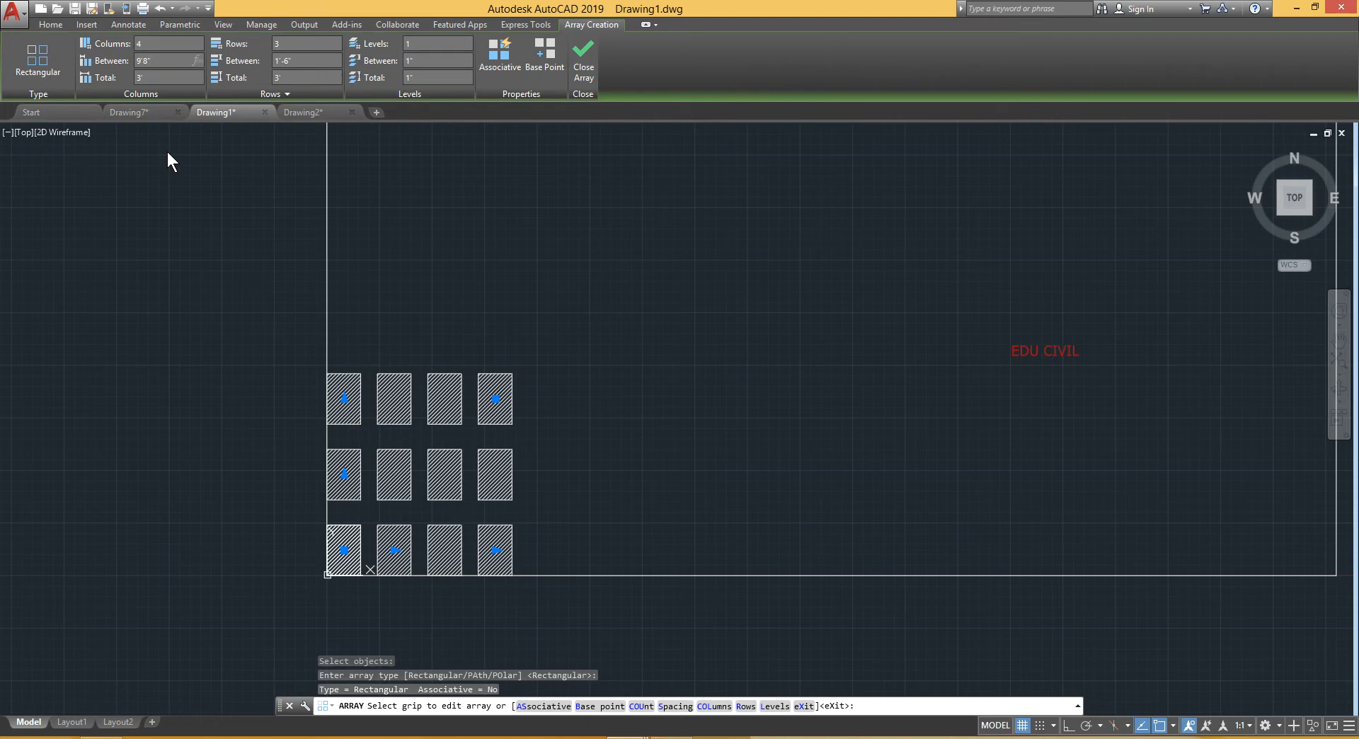
{"action": "left_click", "coordinate": [303, 60]}
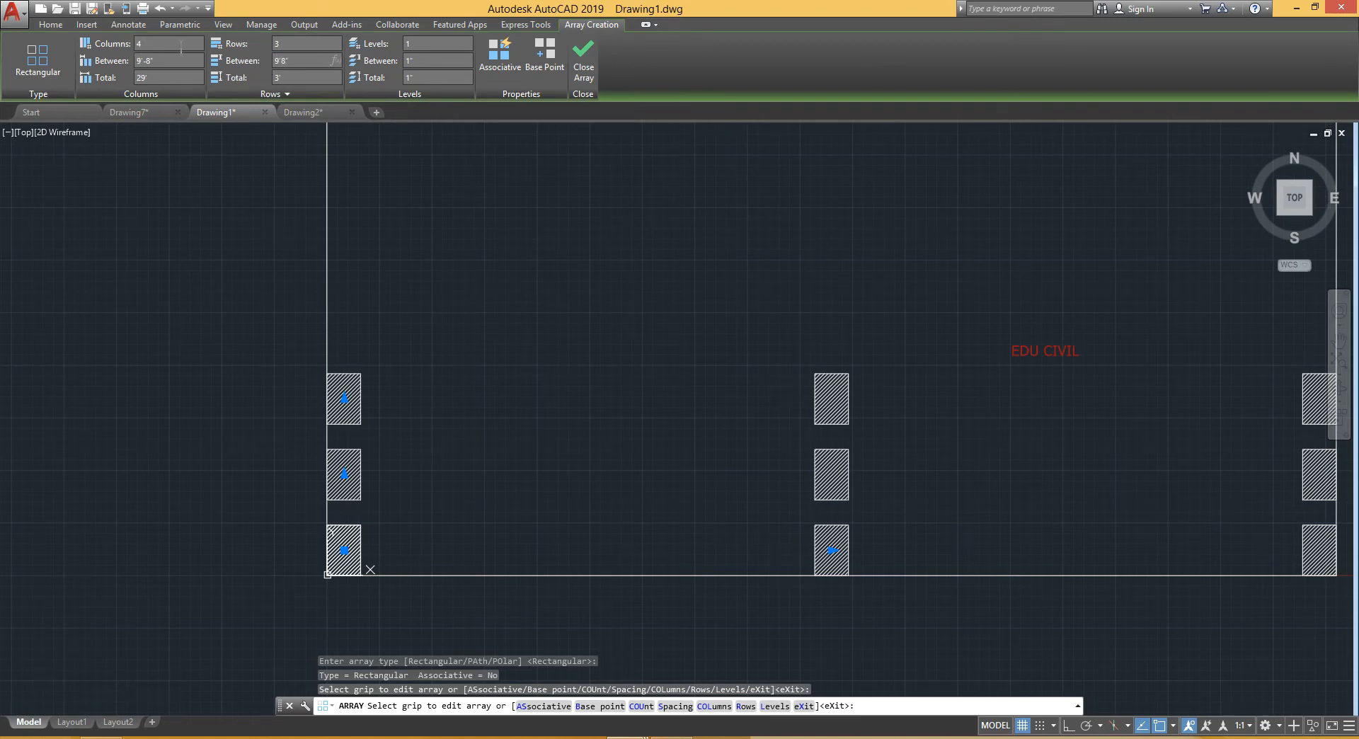
{"action": "key", "text": "Return"}
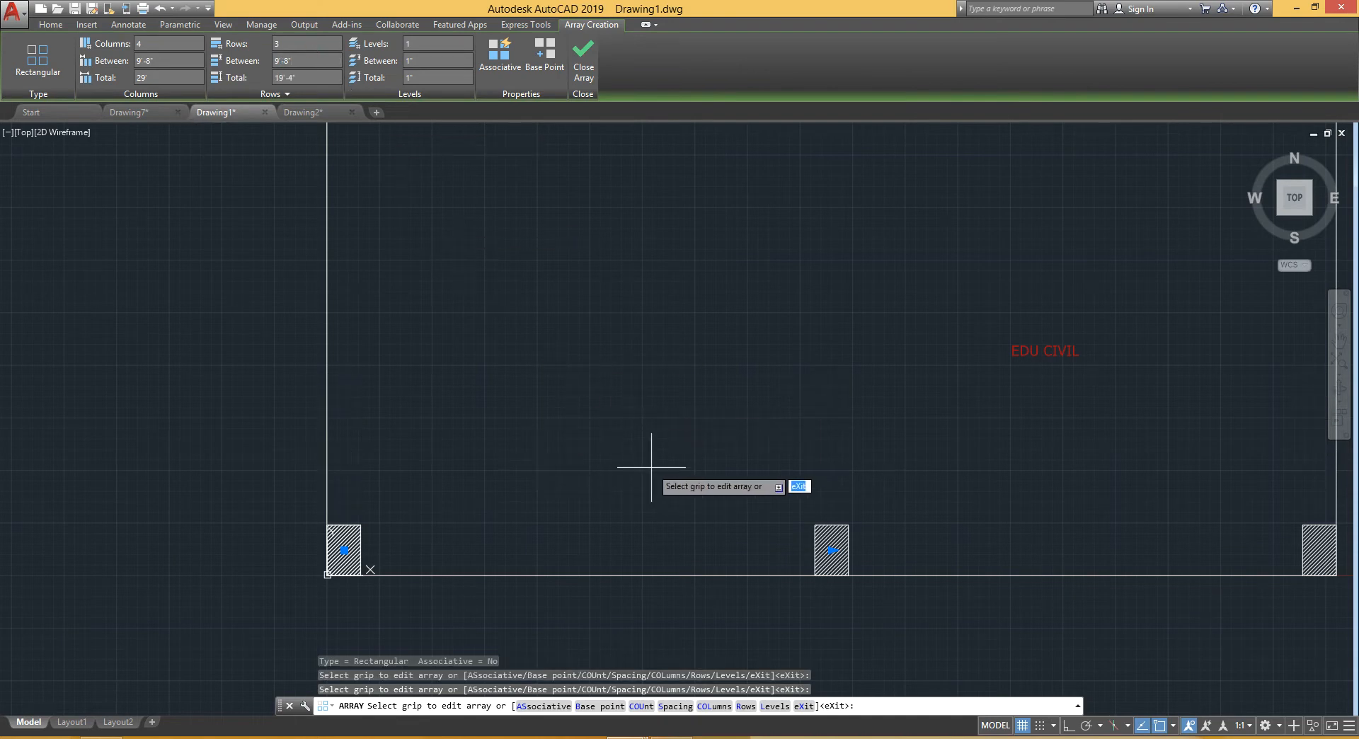
- Set the rectangular array to 3 columns and 4 rows so the hatched columns fill the outline
{"action": "scroll", "coordinate": [649, 468], "scroll_direction": "down", "scroll_amount": 2}
{"action": "middle_click_drag", "start_coordinate": [724, 481], "coordinate": [699, 489]}
{"action": "mouse_move", "coordinate": [699, 346]}
{"action": "middle_mouse_down"}
{"action": "mouse_move", "coordinate": [682, 468]}
{"action": "mouse_move", "coordinate": [639, 511]}
{"action": "middle_mouse_up"}
{"action": "scroll", "coordinate": [679, 461], "scroll_direction": "down", "scroll_amount": 2}
{"action": "scroll", "coordinate": [671, 436], "scroll_direction": "down", "scroll_amount": 2}
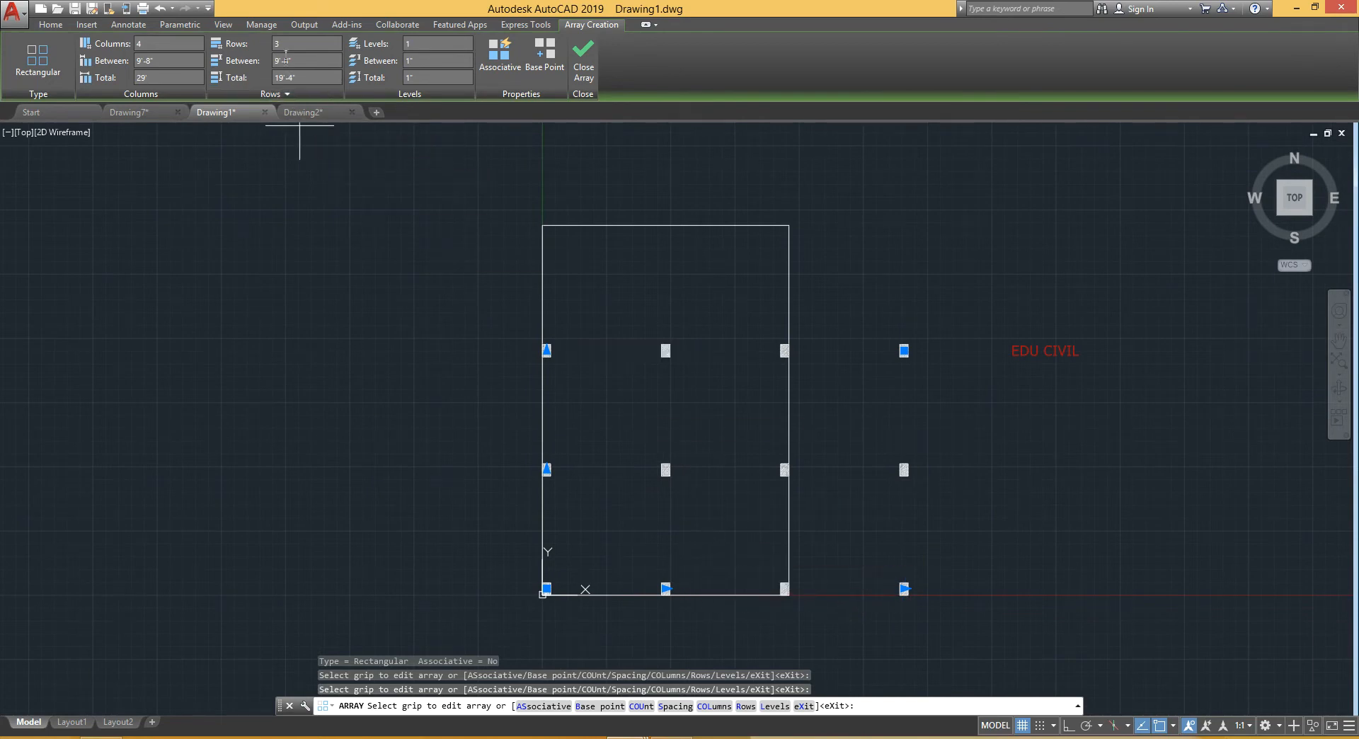
{"action": "left_click", "coordinate": [142, 44]}
{"action": "type", "text": "3"}
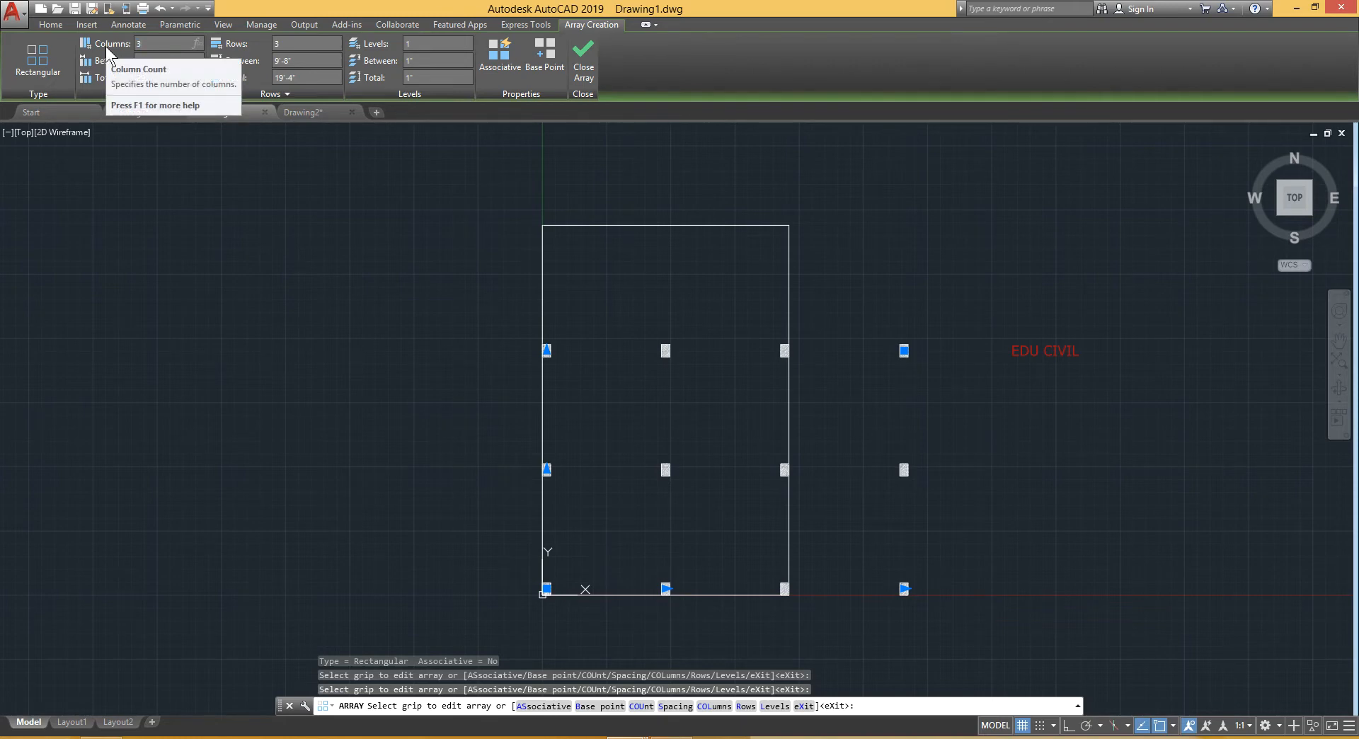
{"action": "left_click", "coordinate": [300, 44]}
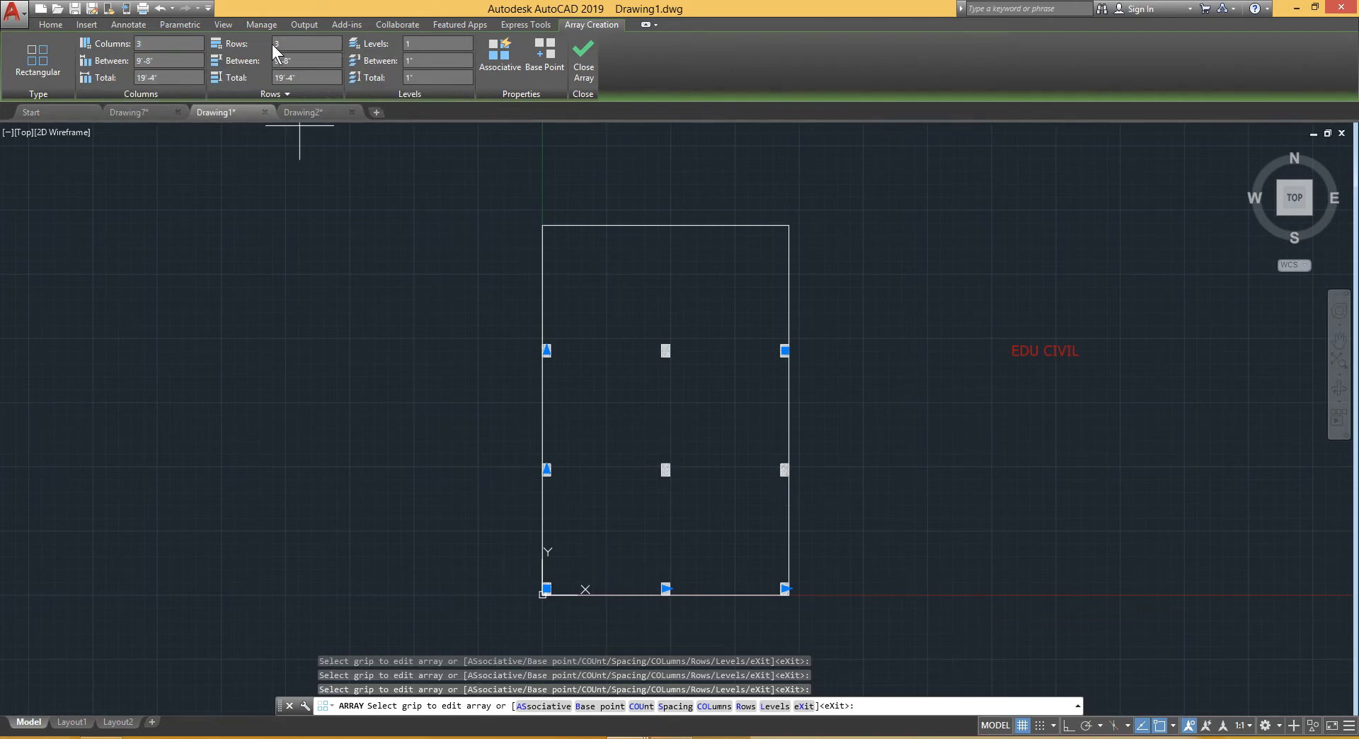
{"action": "left_click", "coordinate": [273, 44]}
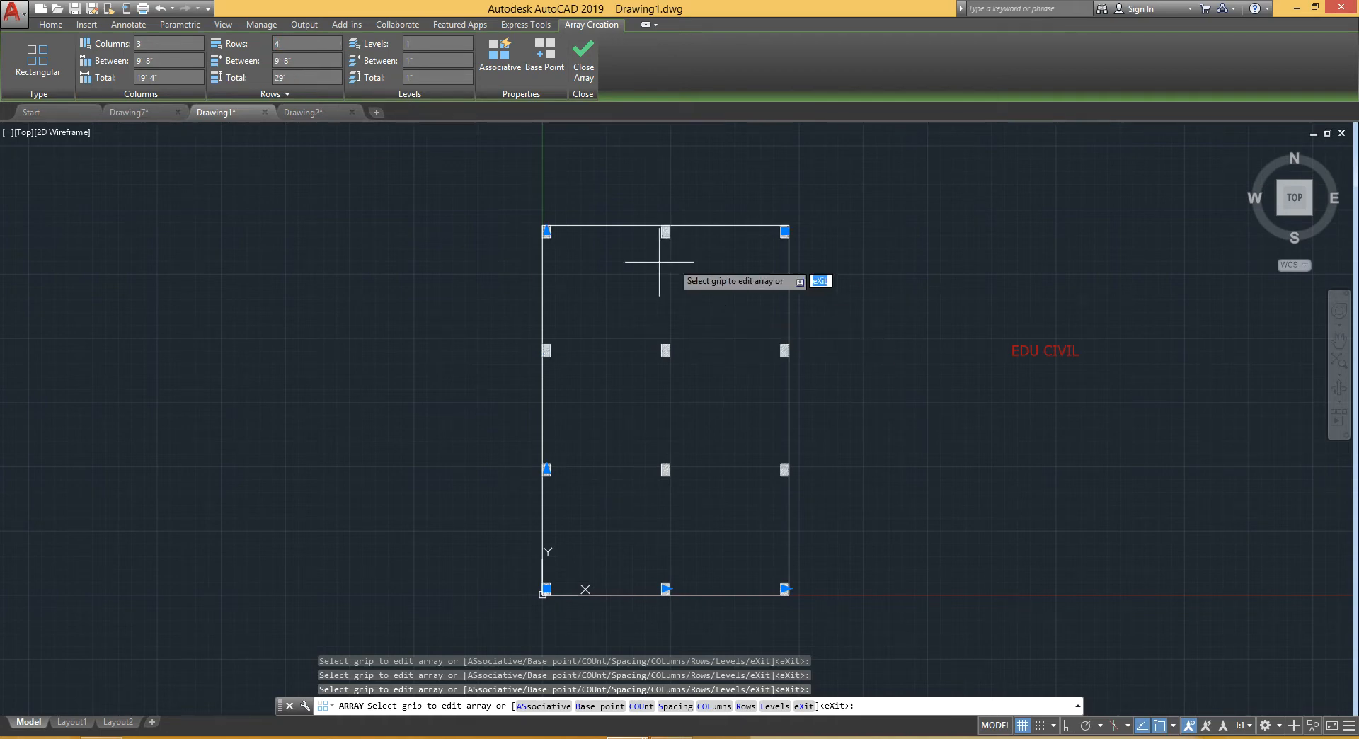
{"action": "middle_click_drag", "start_coordinate": [638, 324], "coordinate": [618, 278]}
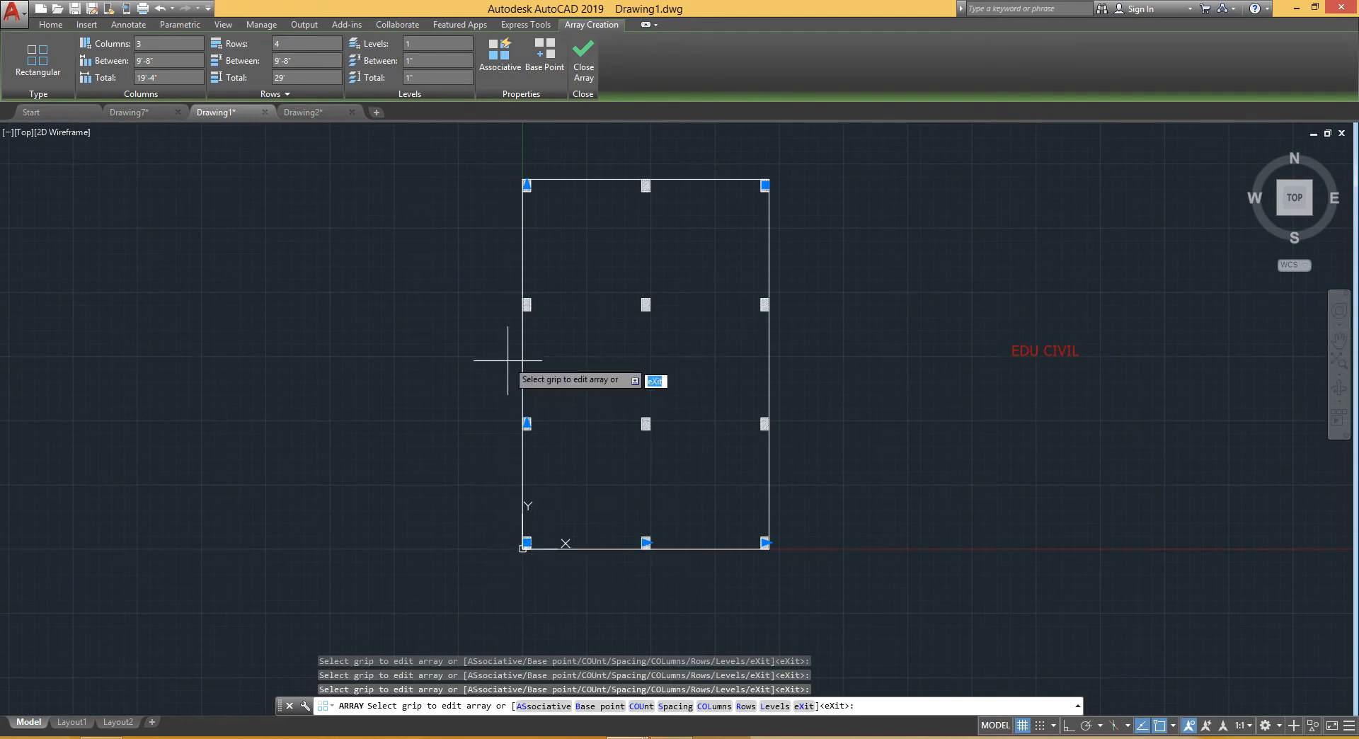
- Make the rectangular array of hatched columns associative, finish it, and select it to check that it behaves as one object
{"action": "scroll", "coordinate": [552, 474], "scroll_direction": "up", "scroll_amount": 2}
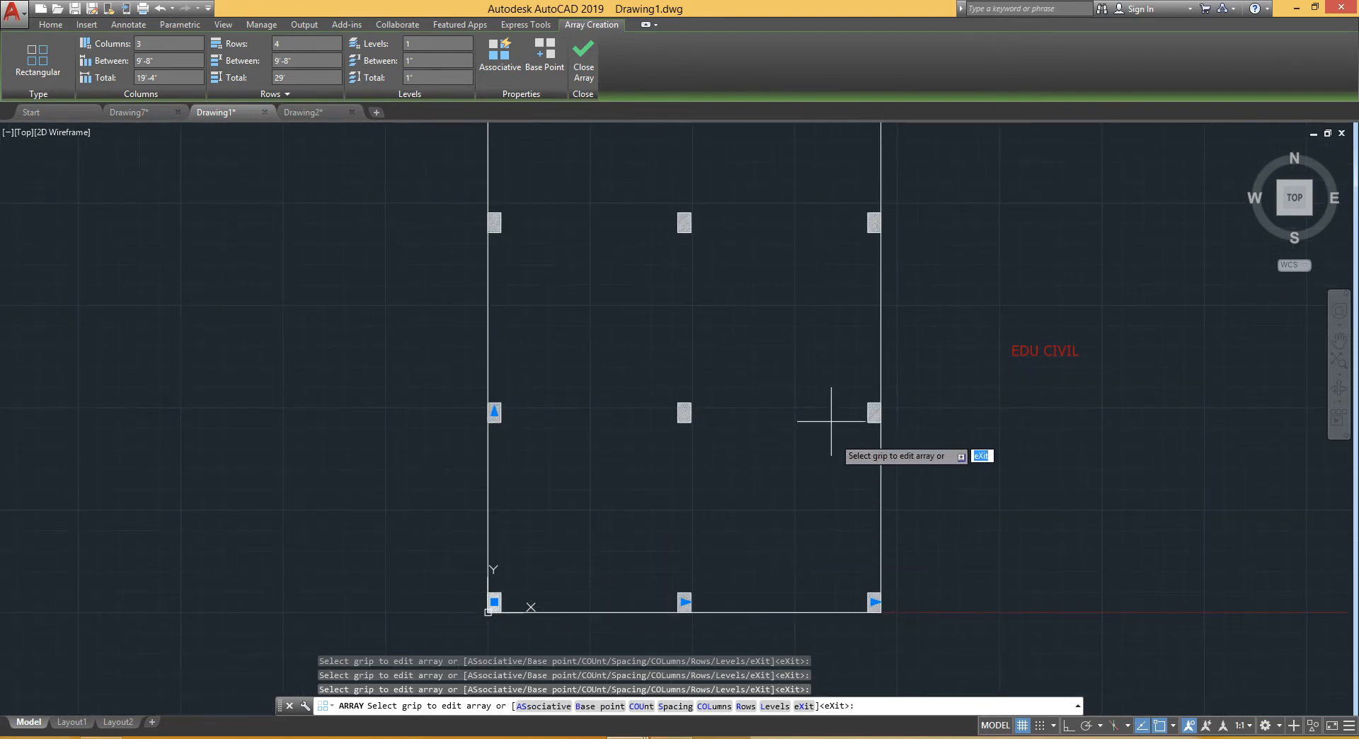
{"action": "scroll", "coordinate": [666, 254], "scroll_direction": "down", "scroll_amount": 2}
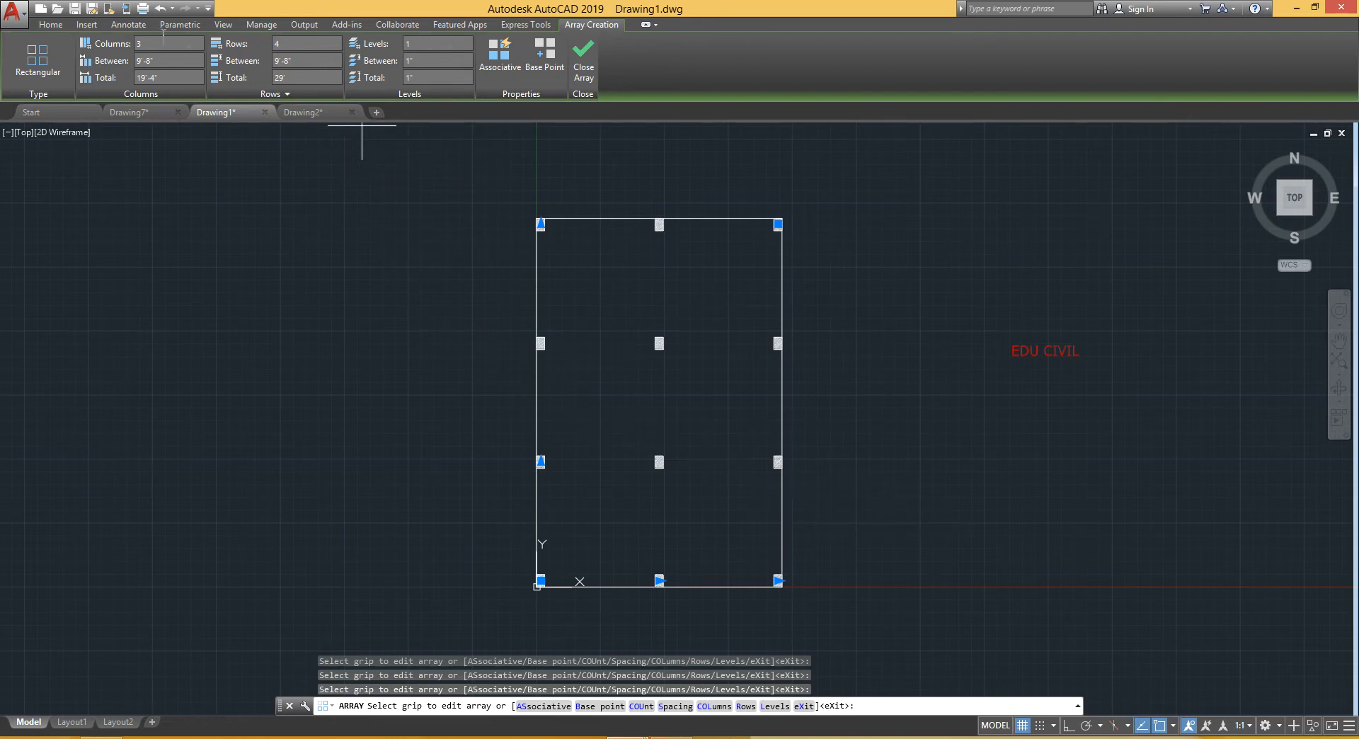
{"action": "left_click", "coordinate": [510, 64]}
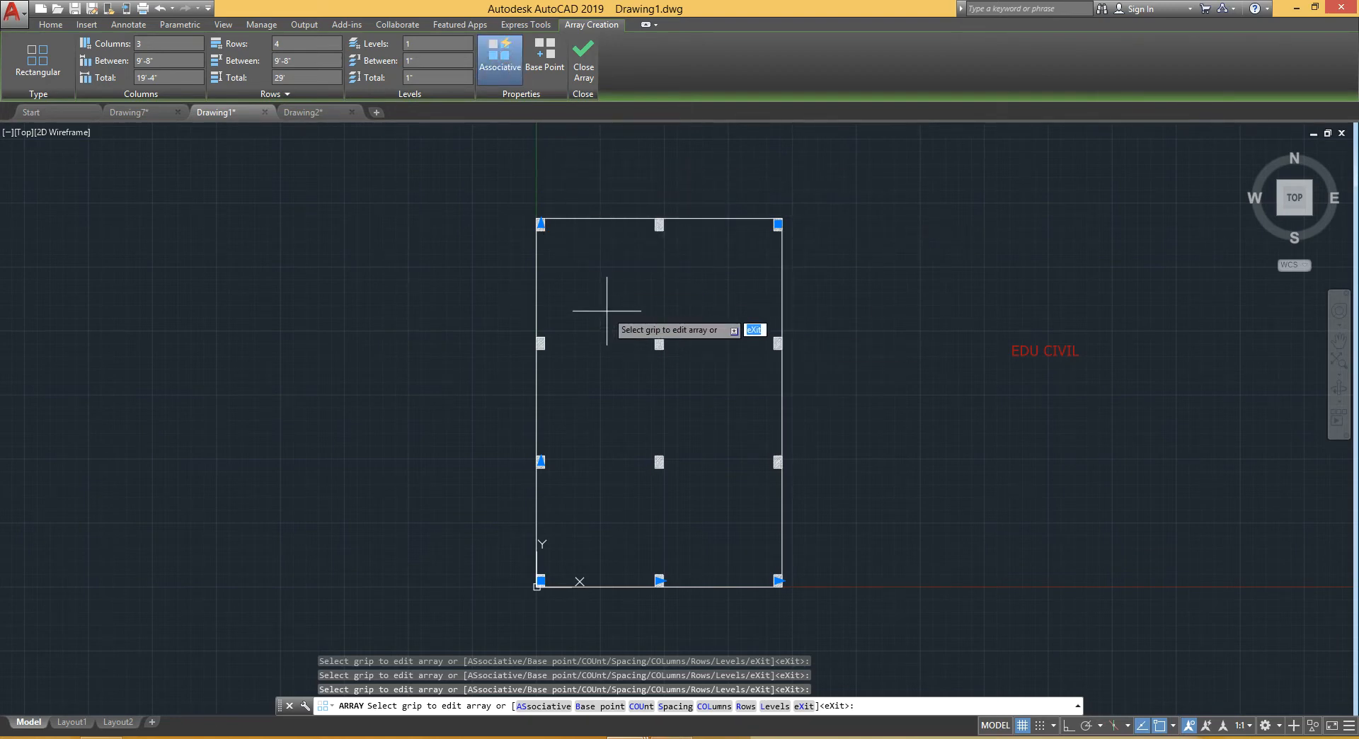
{"action": "left_click", "coordinate": [583, 62]}
{"action": "left_click", "coordinate": [542, 229]}
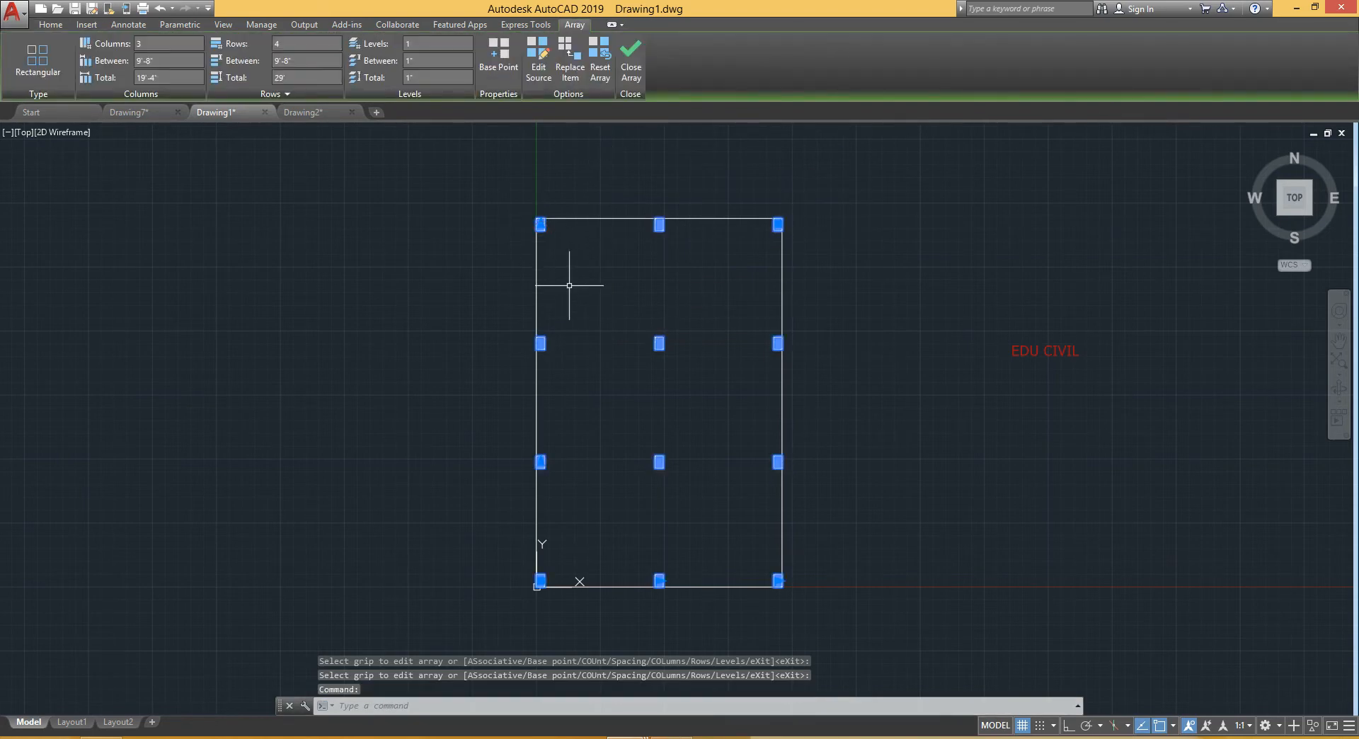
{"action": "scroll", "coordinate": [637, 206], "scroll_direction": "up", "scroll_amount": 4}
{"action": "scroll", "coordinate": [608, 211], "scroll_direction": "up", "scroll_amount": 4}
{"action": "scroll", "coordinate": [630, 284], "scroll_direction": "down", "scroll_amount": 10}
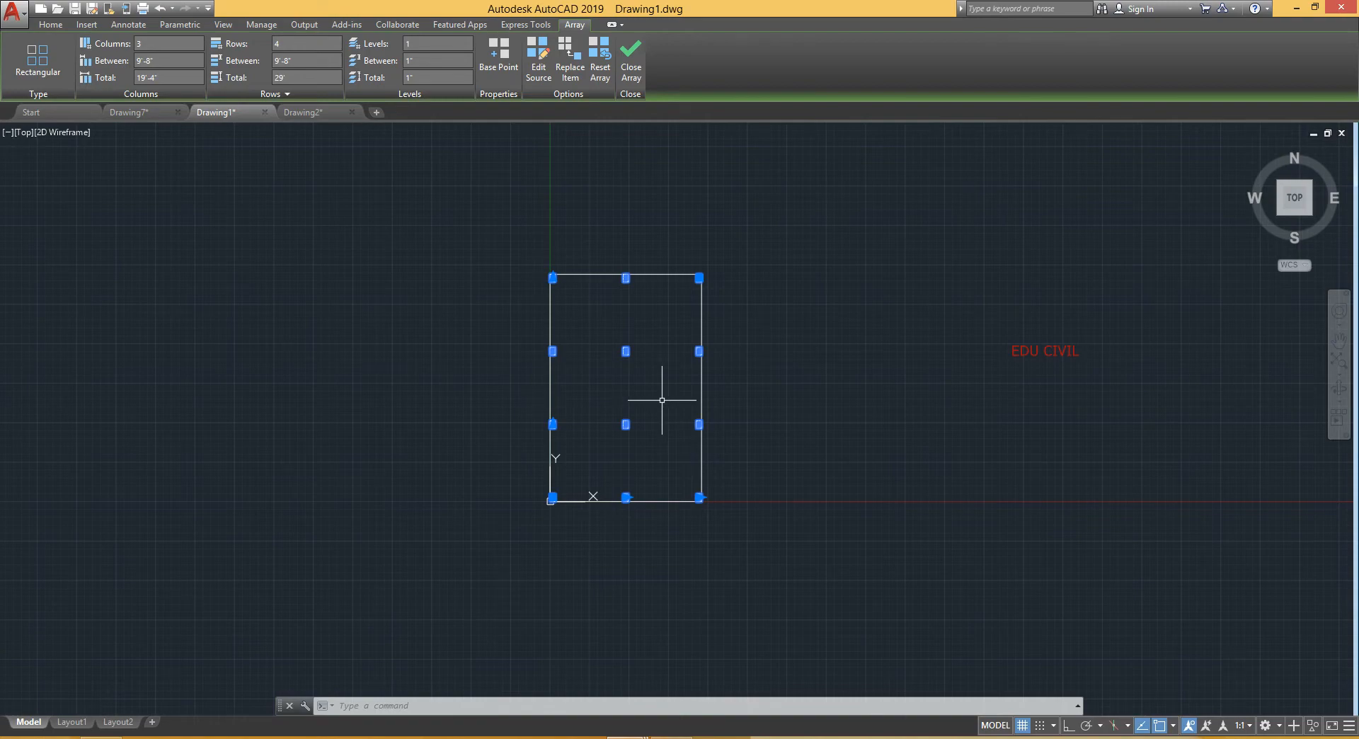
{"action": "key", "text": "Escape"}
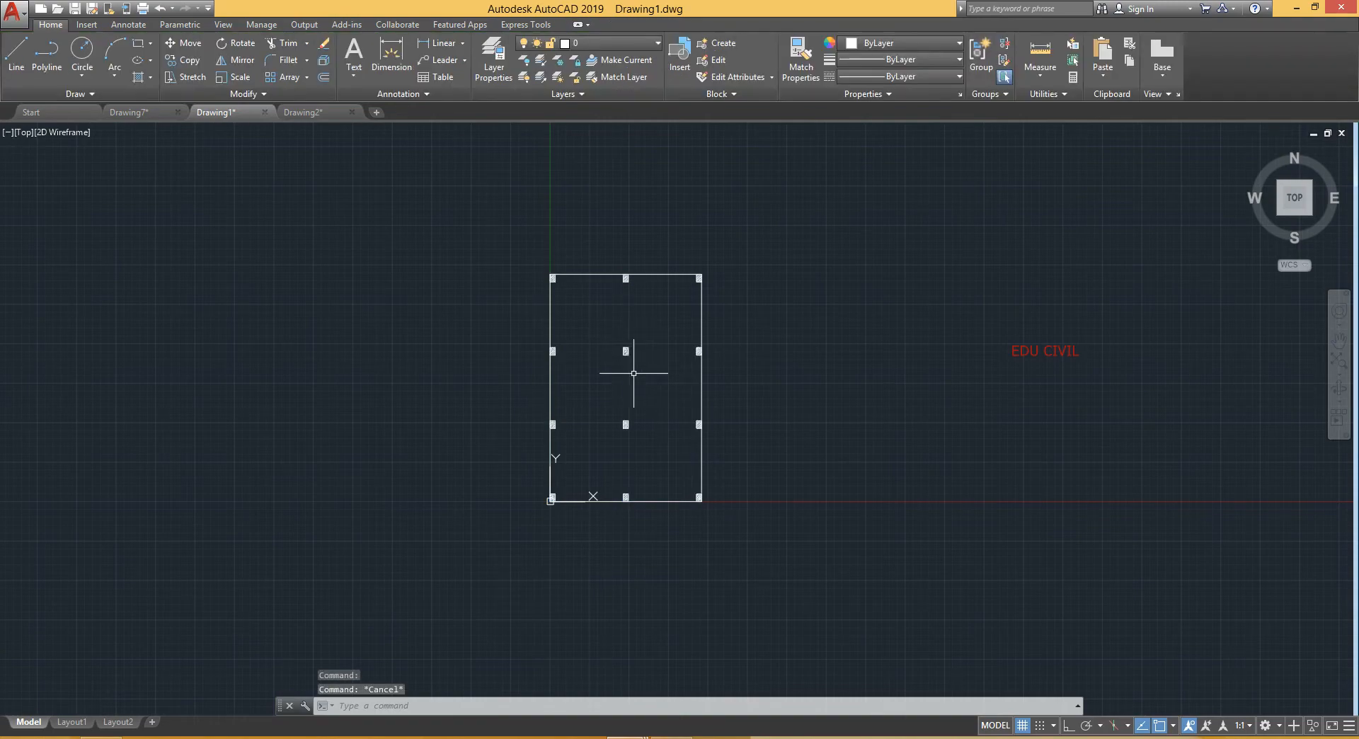
- Switch to Drawing2 and offset the arc by 3 towards its inner side
{"action": "left_click", "coordinate": [333, 113]}
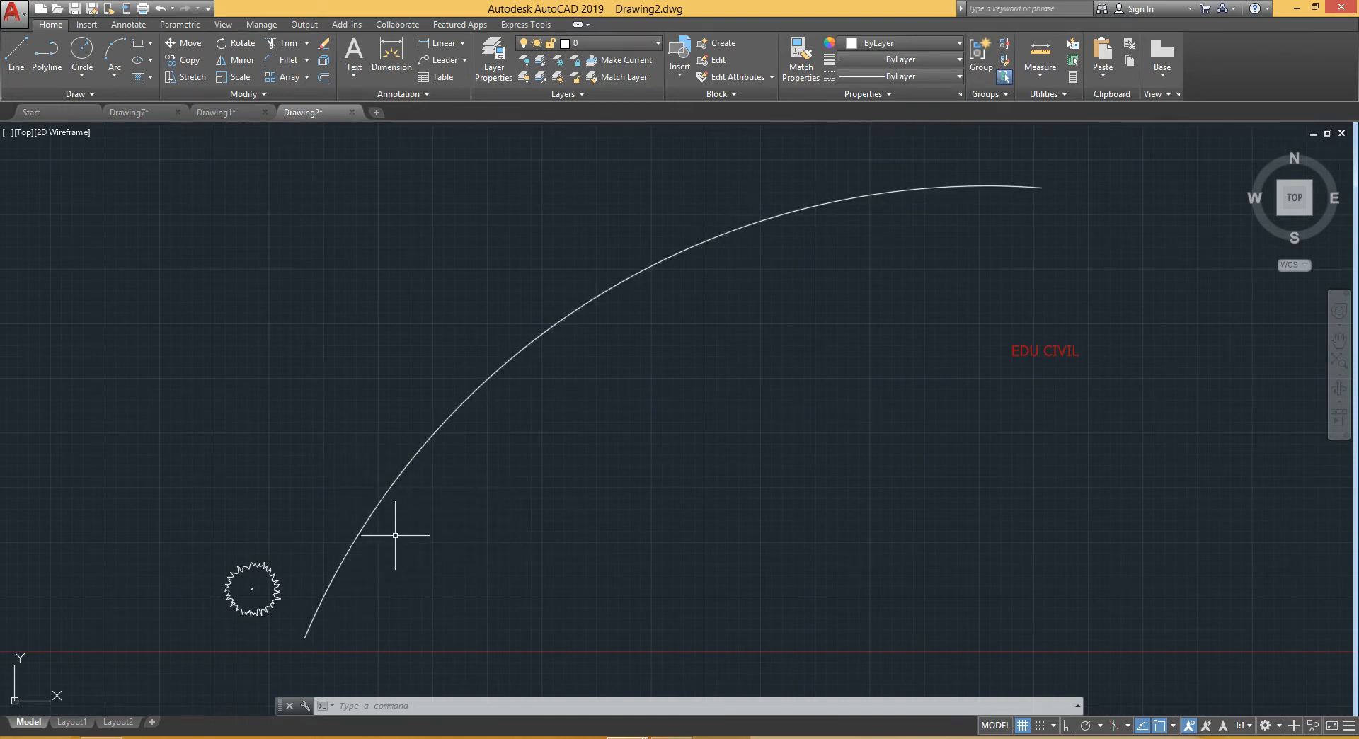
{"action": "type", "text": "o"}
{"action": "key", "text": "Return"}
{"action": "type", "text": "3"}
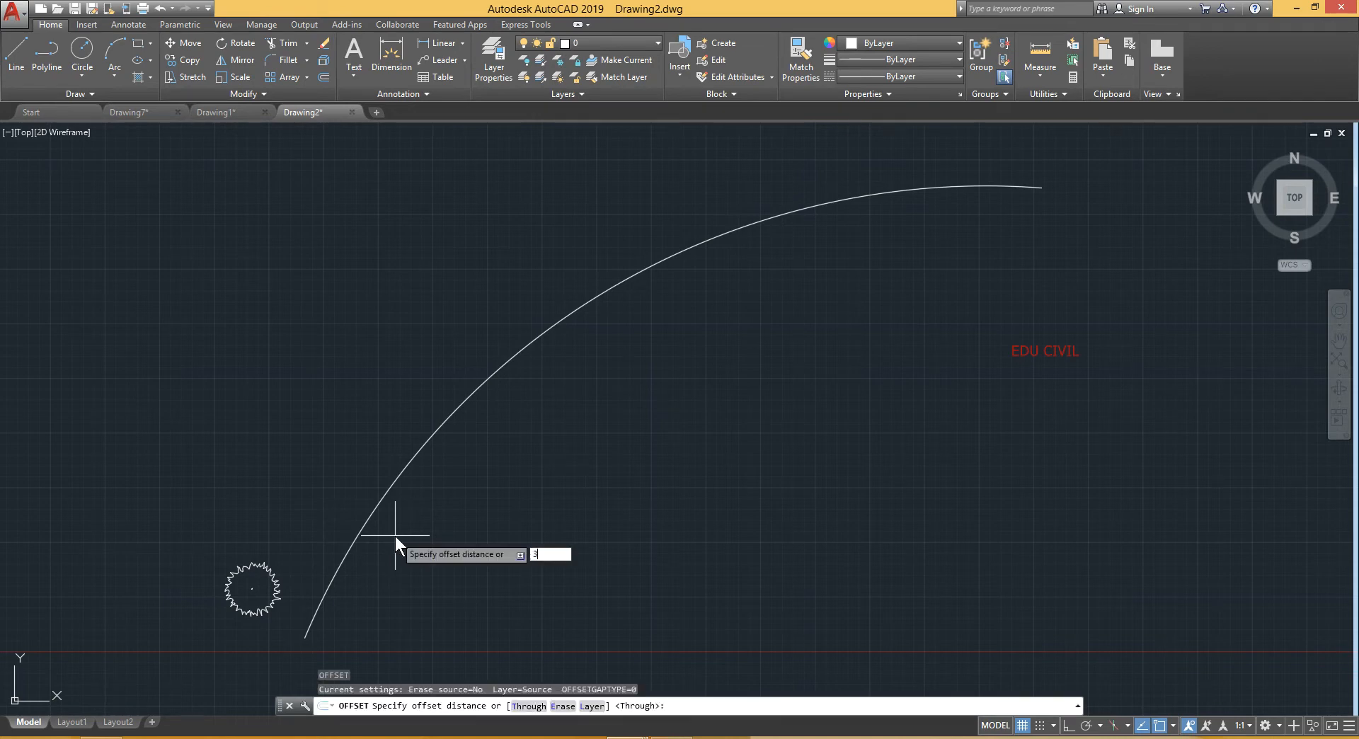
{"action": "key", "text": "Return"}
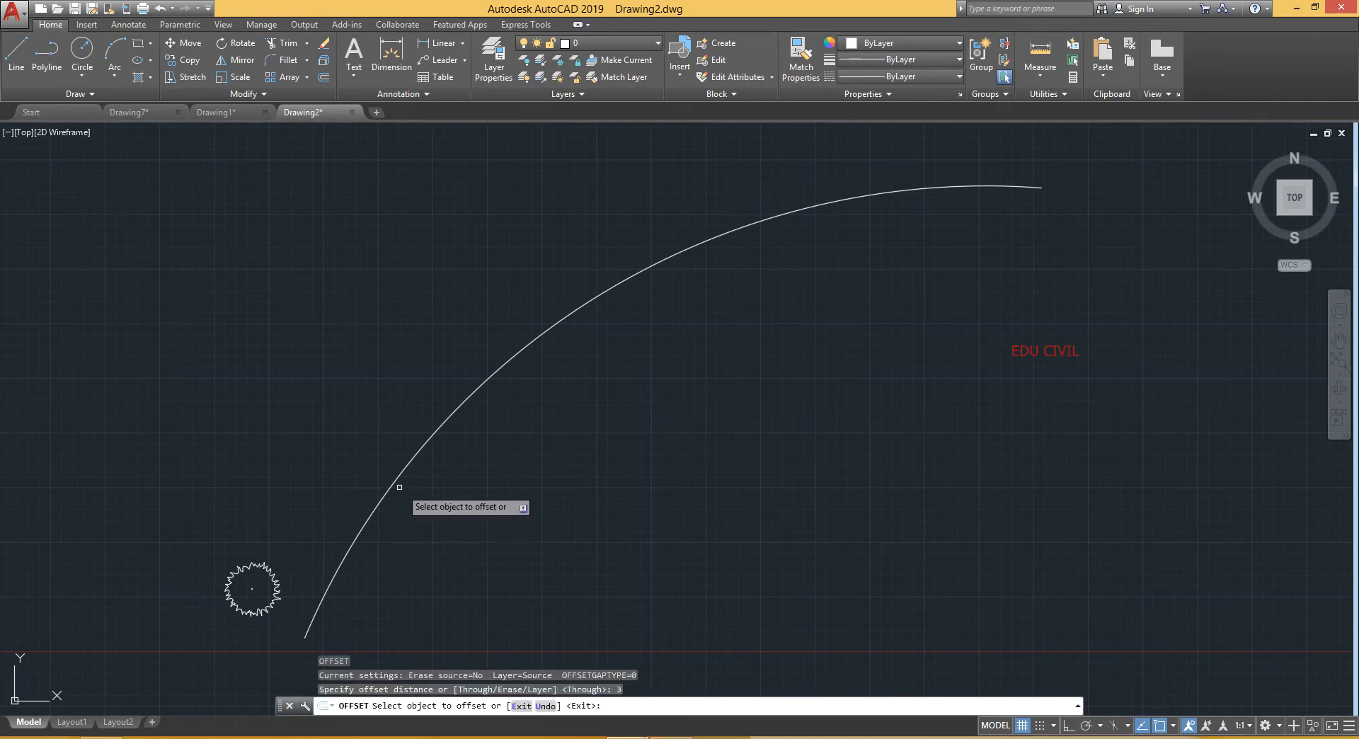
{"action": "left_click", "coordinate": [399, 479]}
{"action": "left_click", "coordinate": [492, 526]}
{"action": "left_click", "coordinate": [245, 570]}
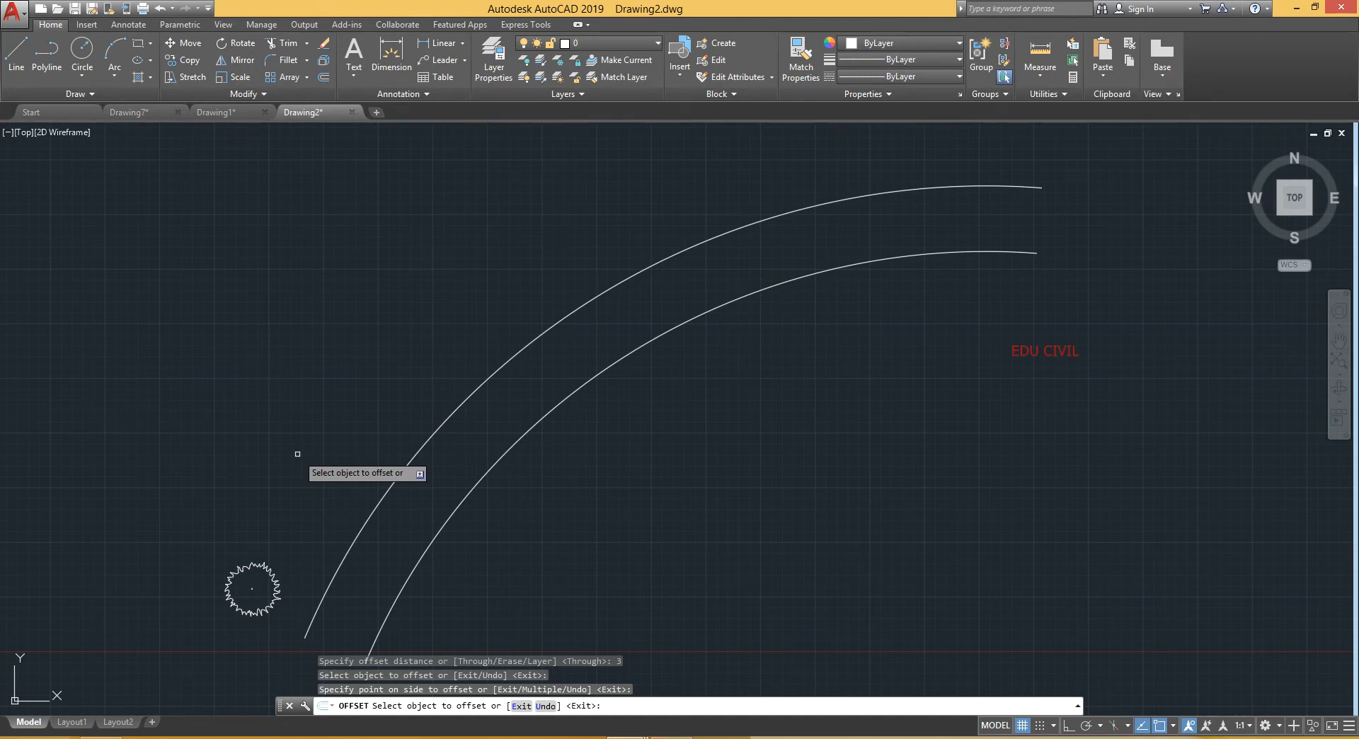
{"action": "key", "text": "Escape"}
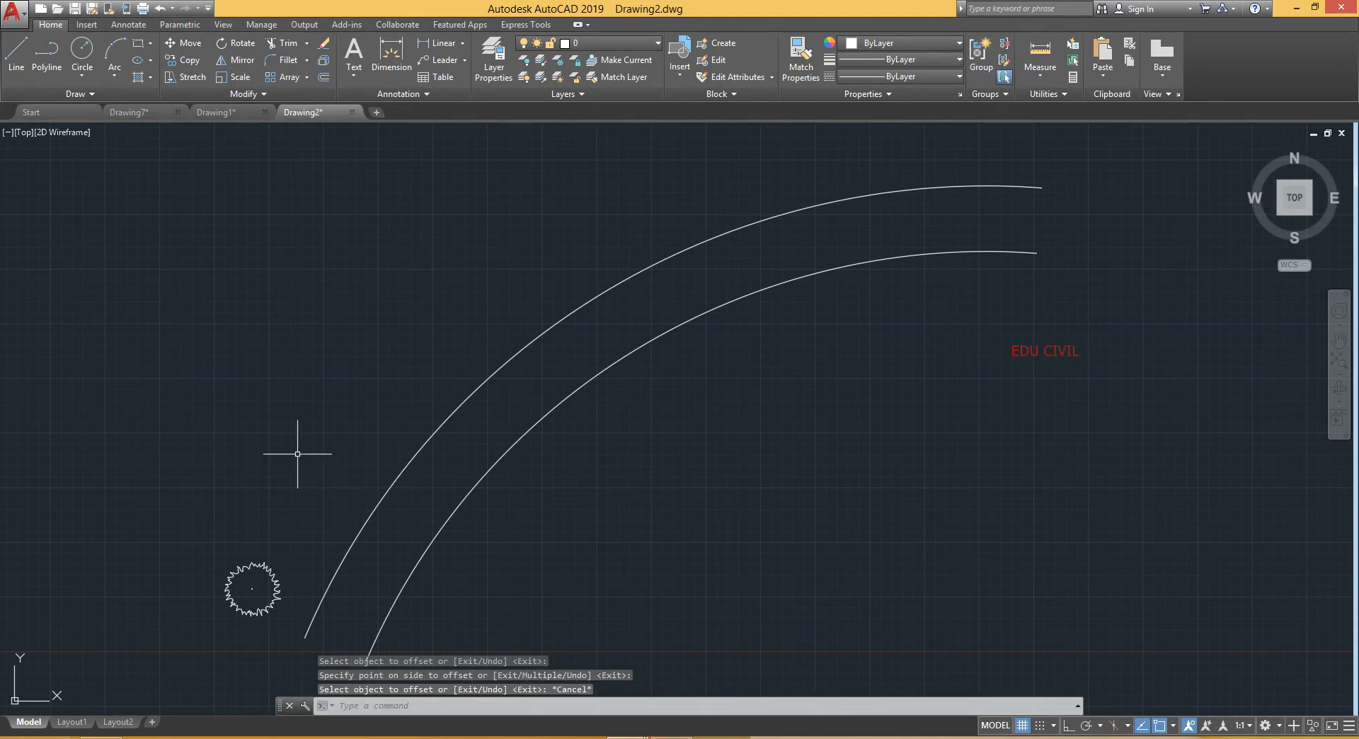
{"action": "type", "text": "AR"}
{"action": "key", "text": "Return"}
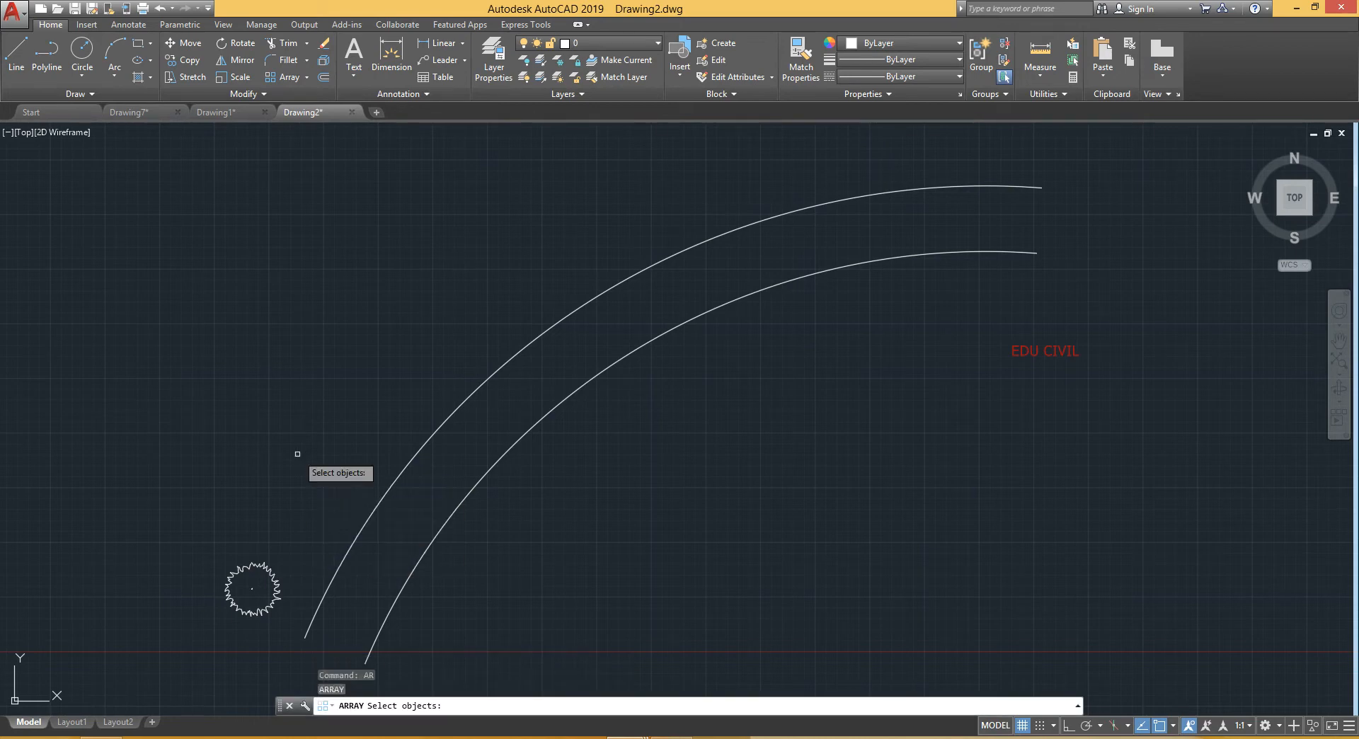
{"action": "key", "text": "Escape"}
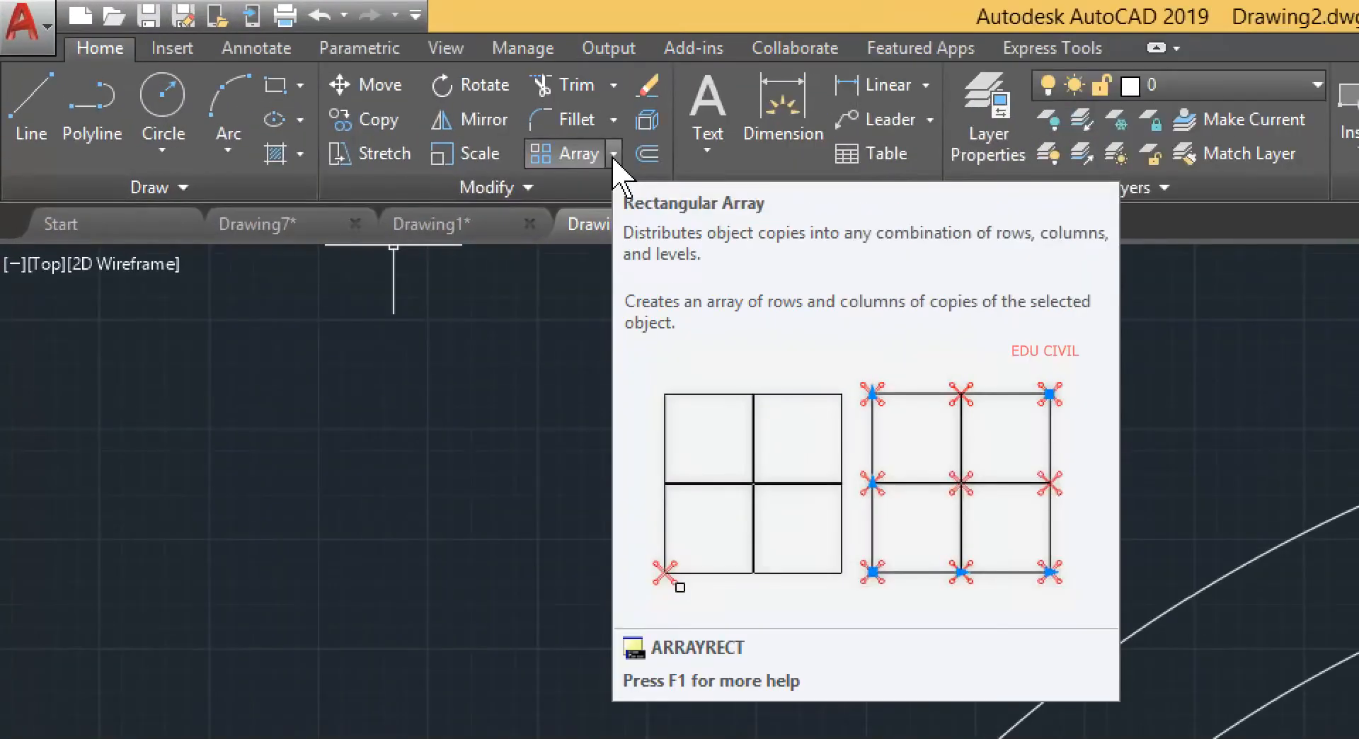
{"action": "left_click", "coordinate": [382, 96]}
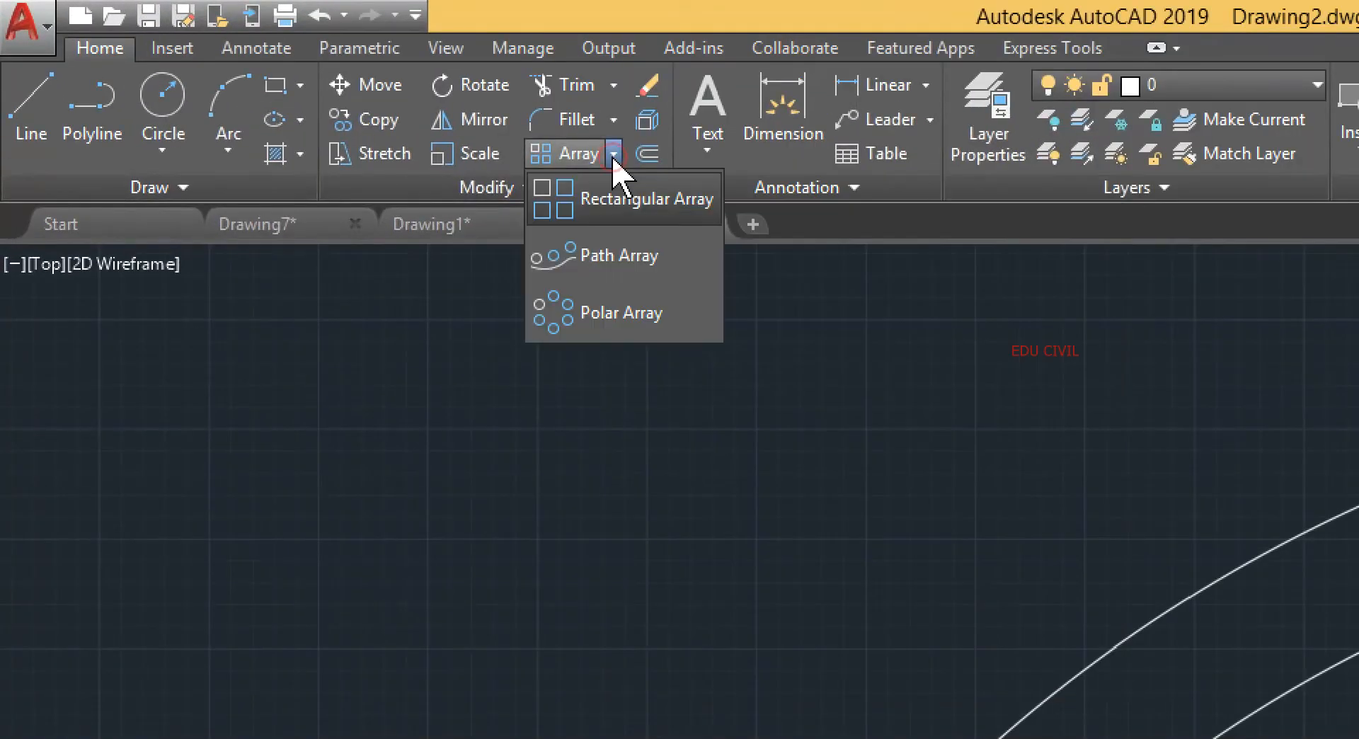
{"action": "left_click", "coordinate": [622, 258]}
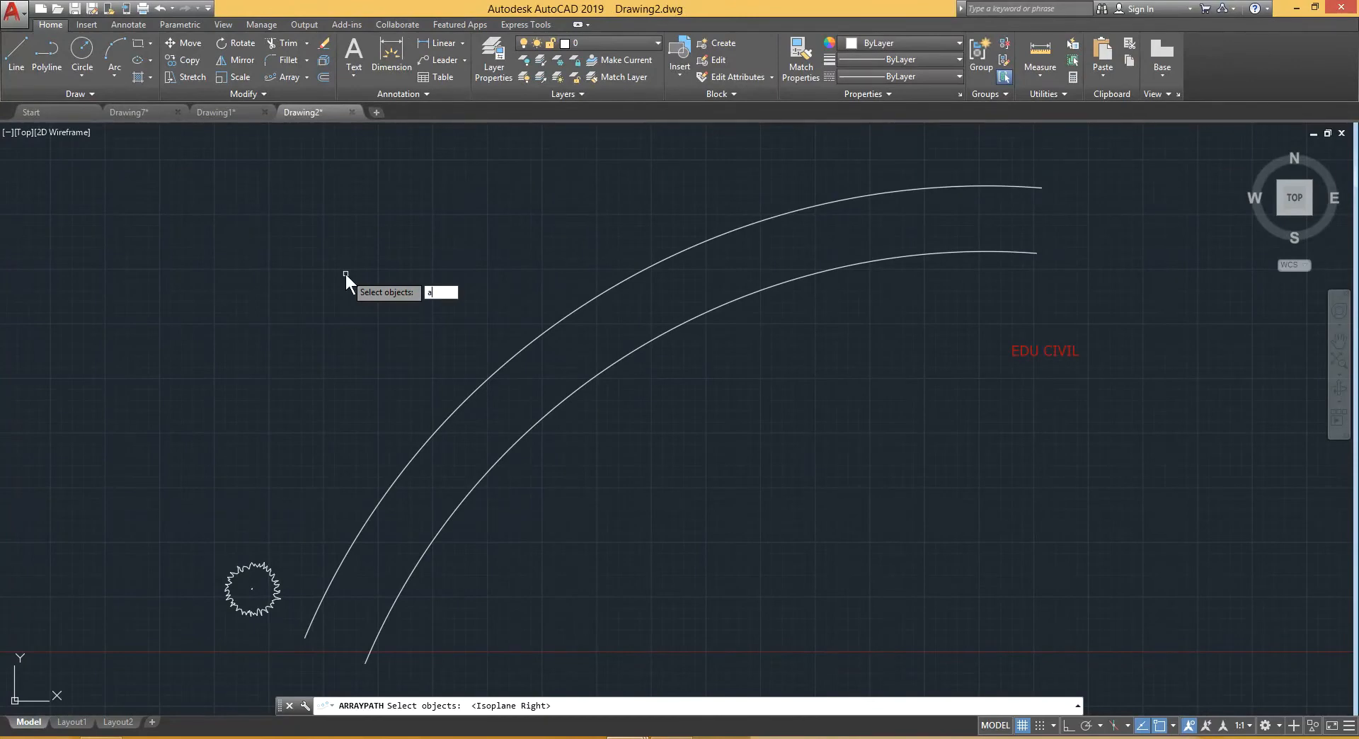
{"action": "key", "text": "Escape"}
- Create a path array of the tree symbol, using the outer arc as the path curve
{"action": "key", "text": "Return"}
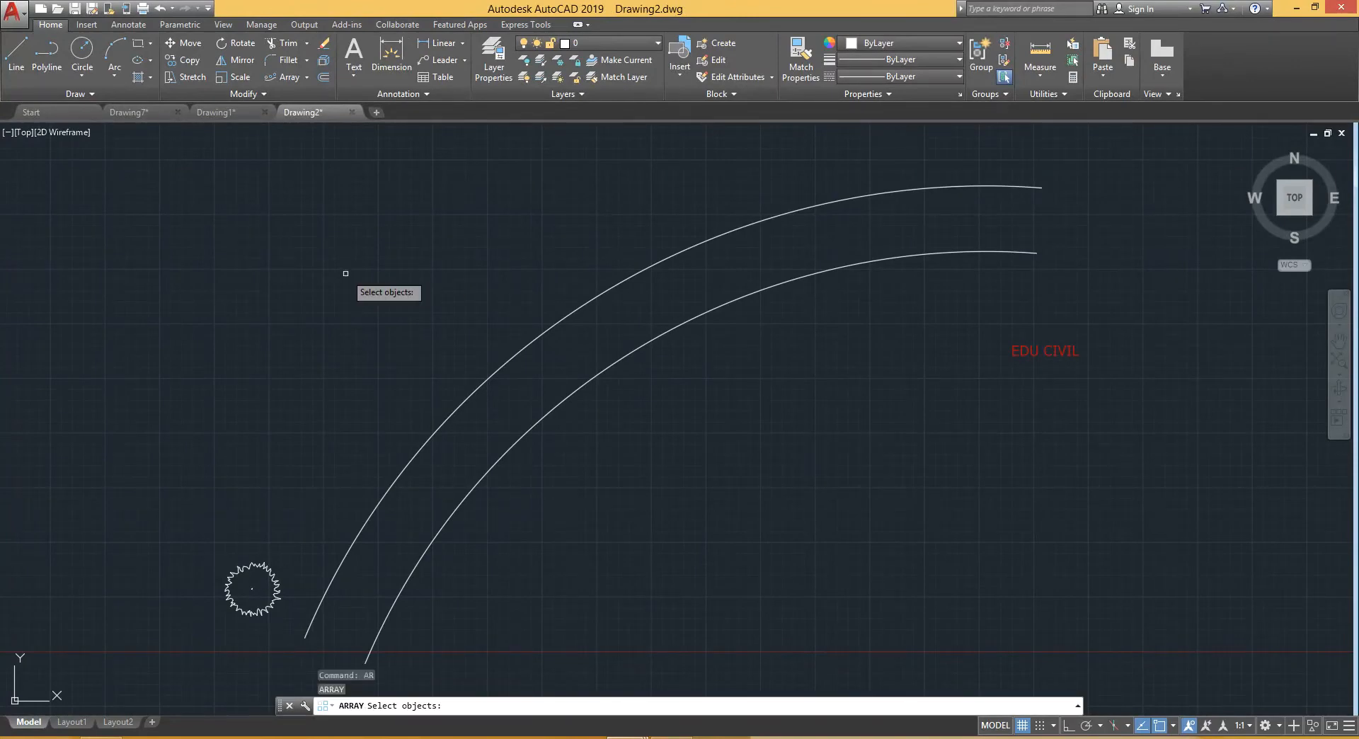
{"action": "left_click", "coordinate": [274, 580]}
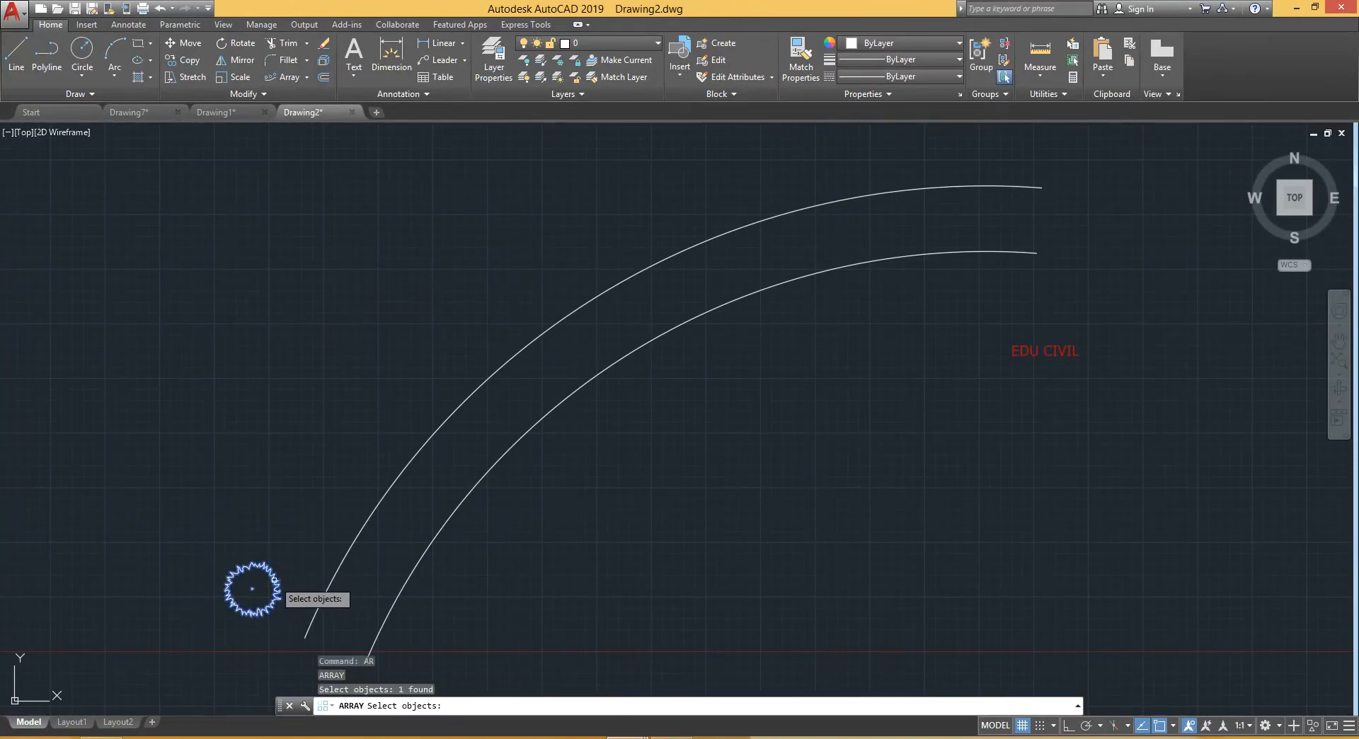
{"action": "key", "text": "Return"}
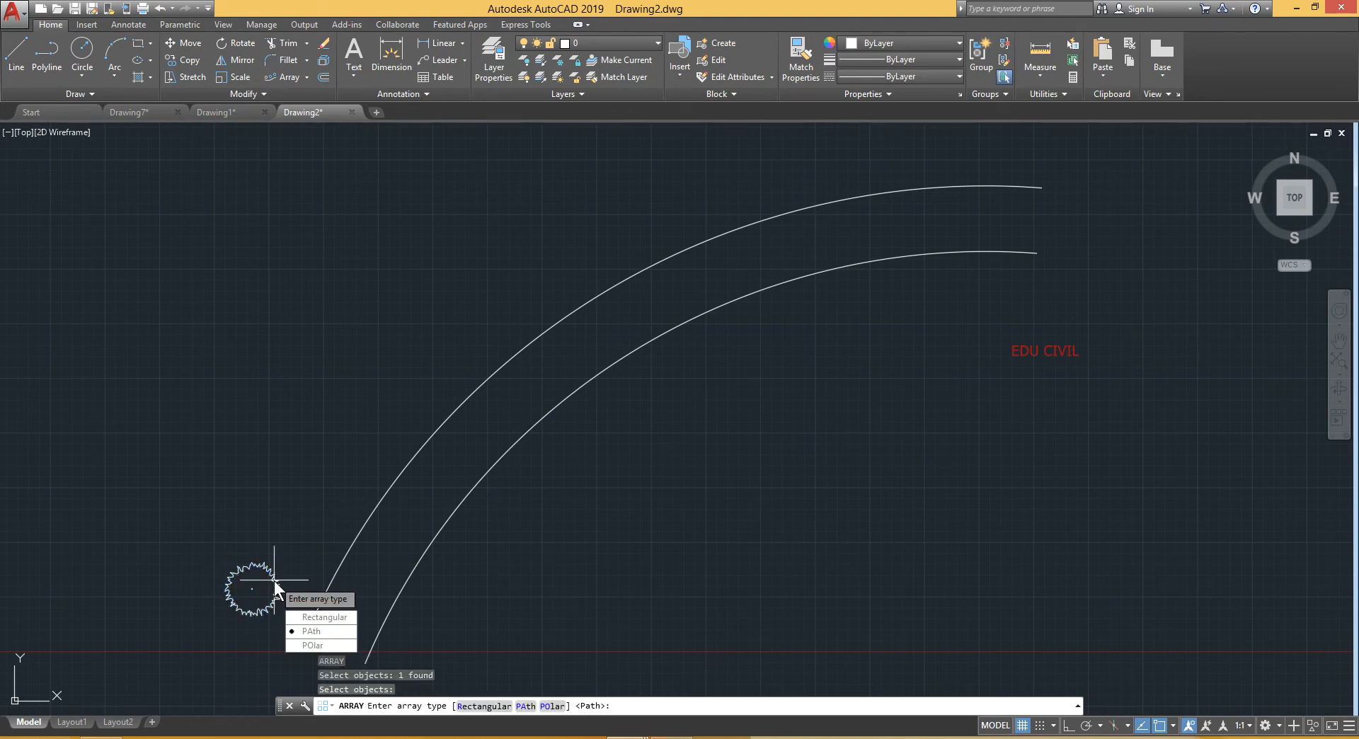
{"action": "left_click", "coordinate": [312, 630]}
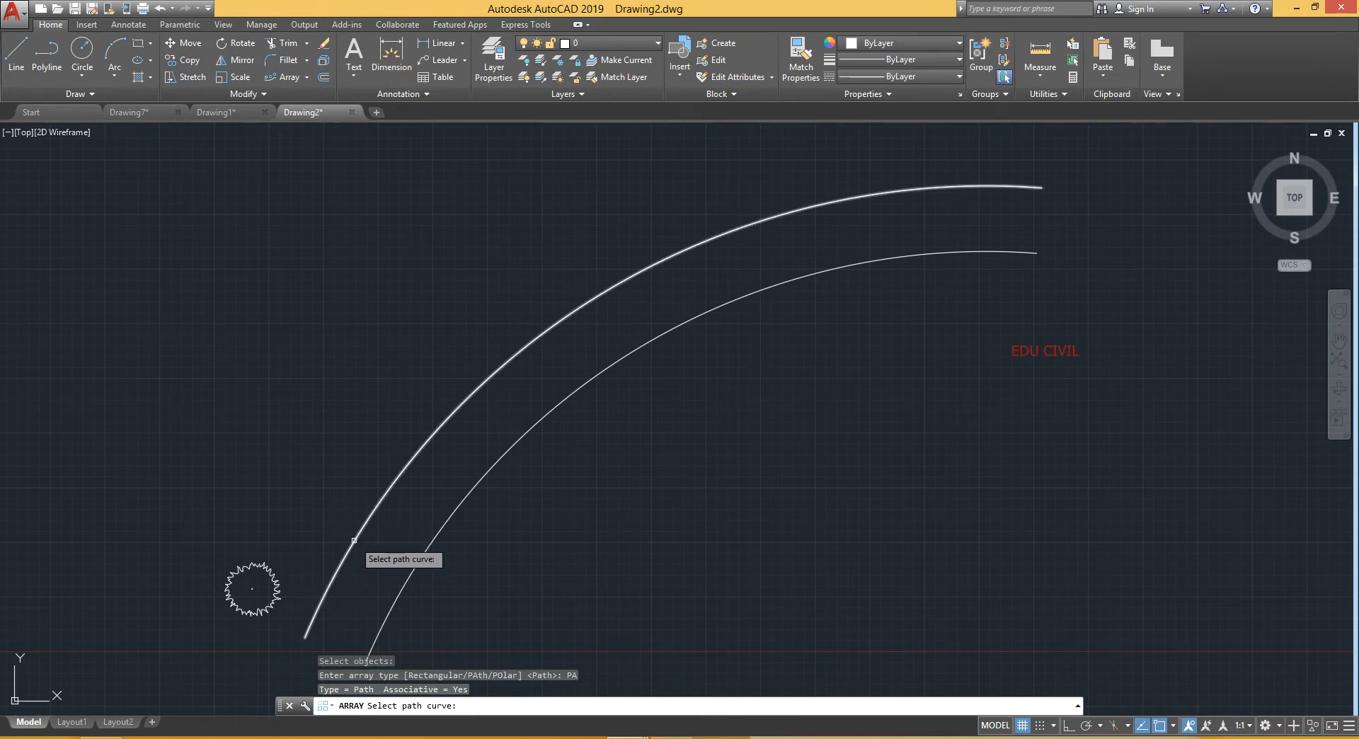
{"action": "left_click", "coordinate": [354, 540]}
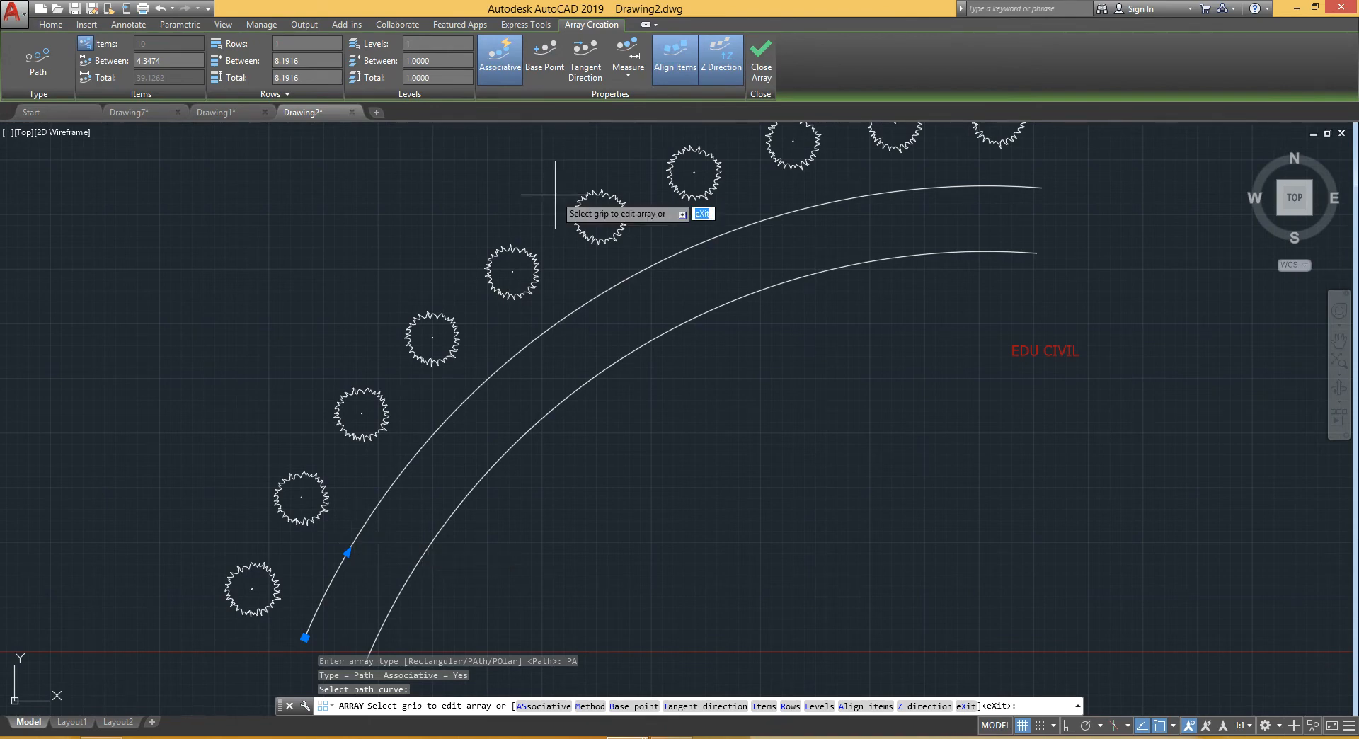
- Set the spacing between the trees along the path to 5
{"action": "left_click", "coordinate": [175, 62]}
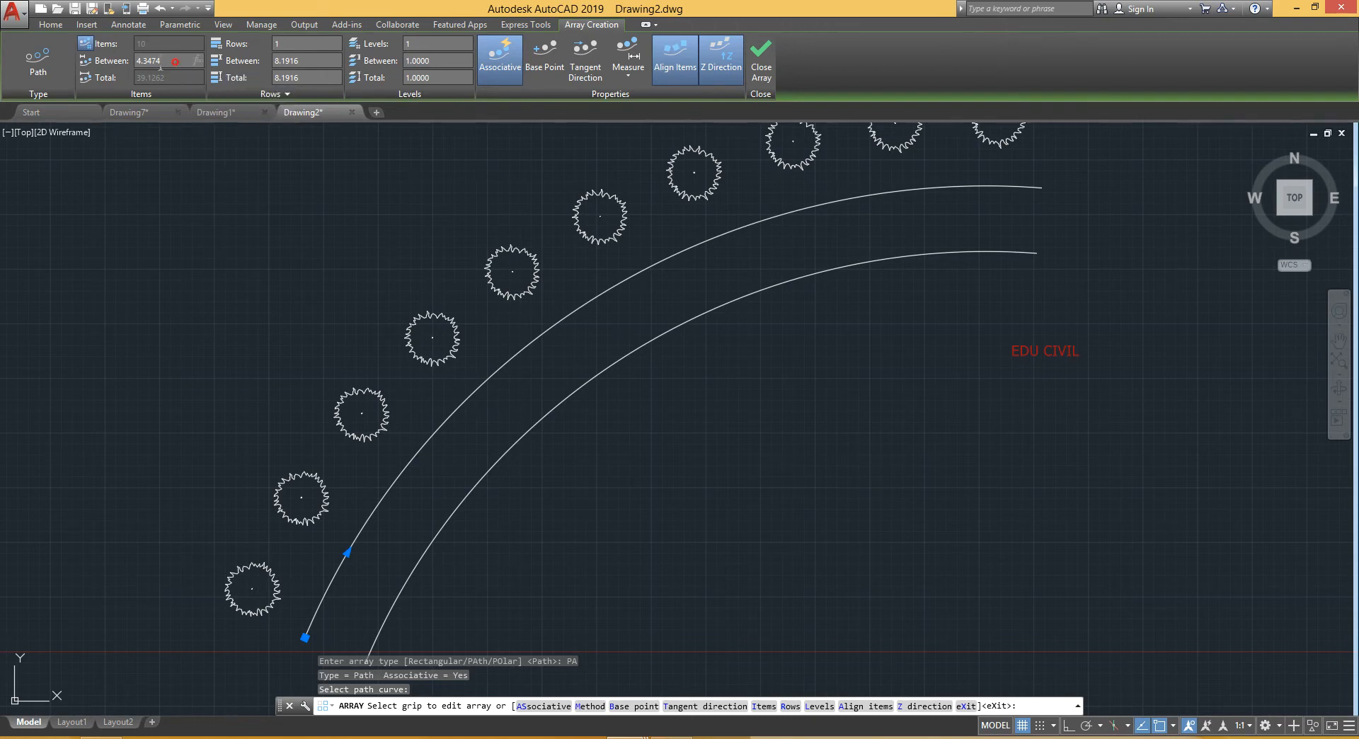
{"action": "type", "text": "5"}
{"action": "key", "text": "Return"}
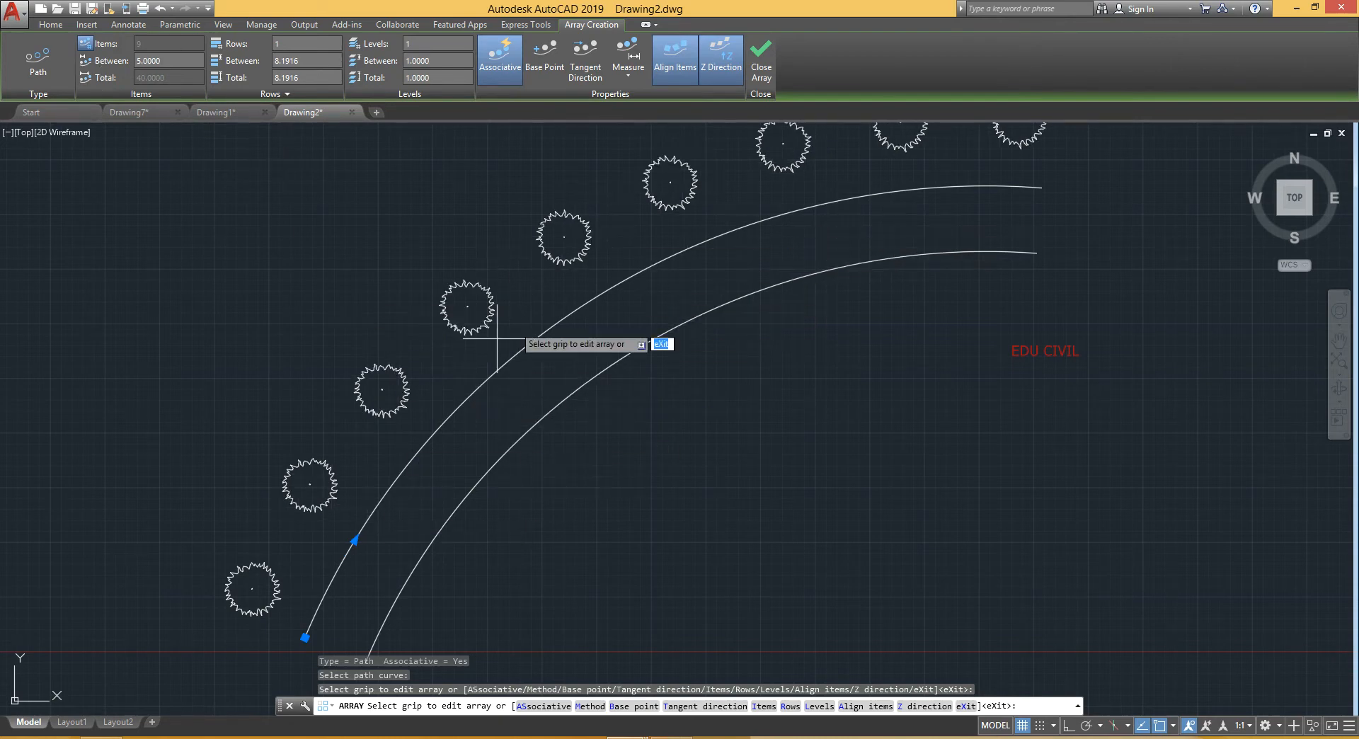
{"action": "middle_click_drag", "start_coordinate": [655, 395], "coordinate": [609, 510]}
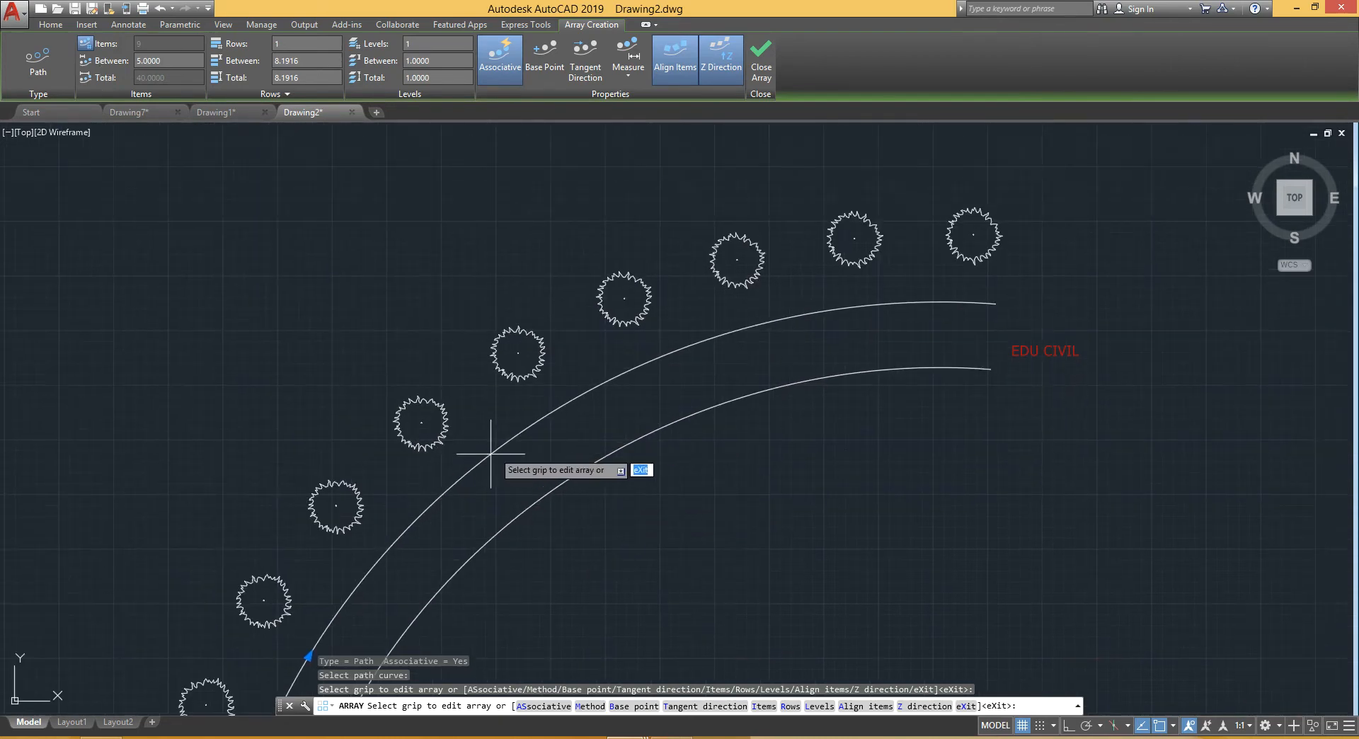
{"action": "middle_click_drag", "start_coordinate": [491, 453], "coordinate": [667, 336]}
{"action": "middle_click_drag", "start_coordinate": [602, 397], "coordinate": [523, 425]}
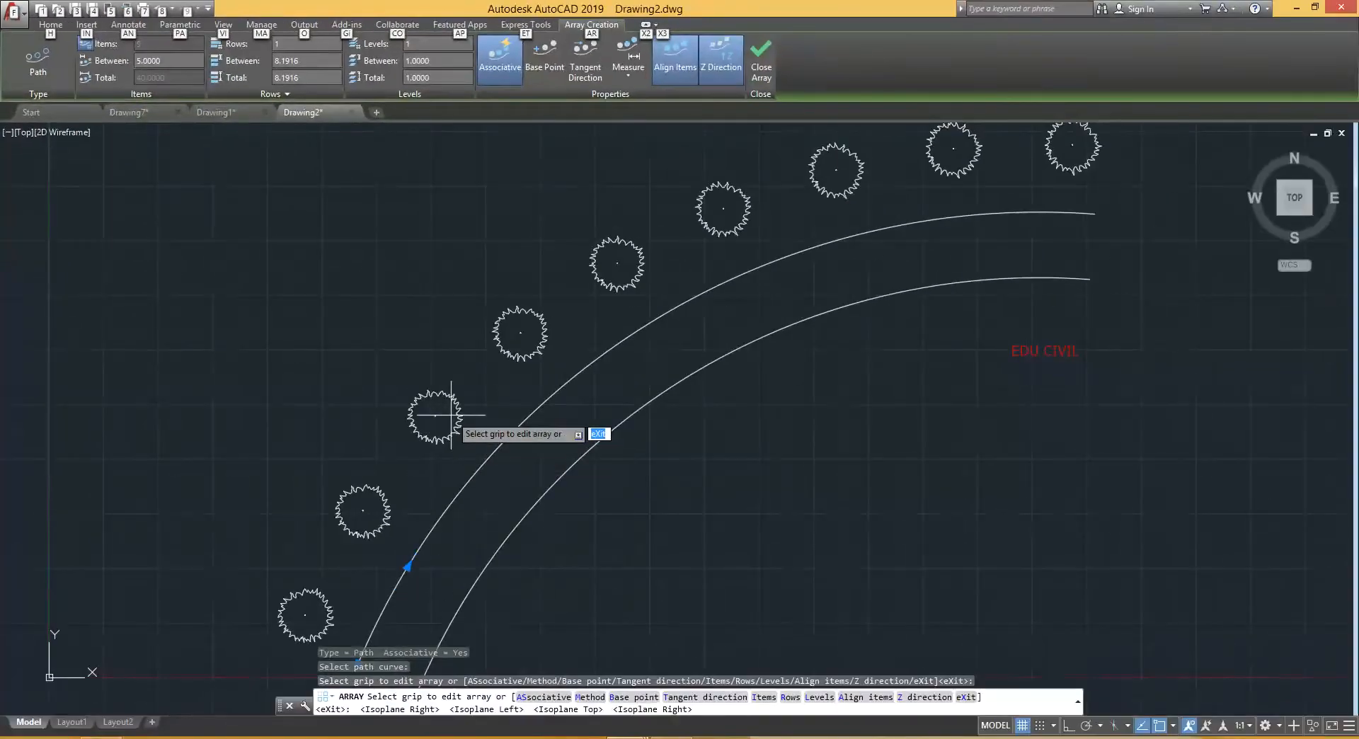
- Distribute the path array with the Divide method and set the number of trees to 6
{"action": "left_click", "coordinate": [627, 79]}
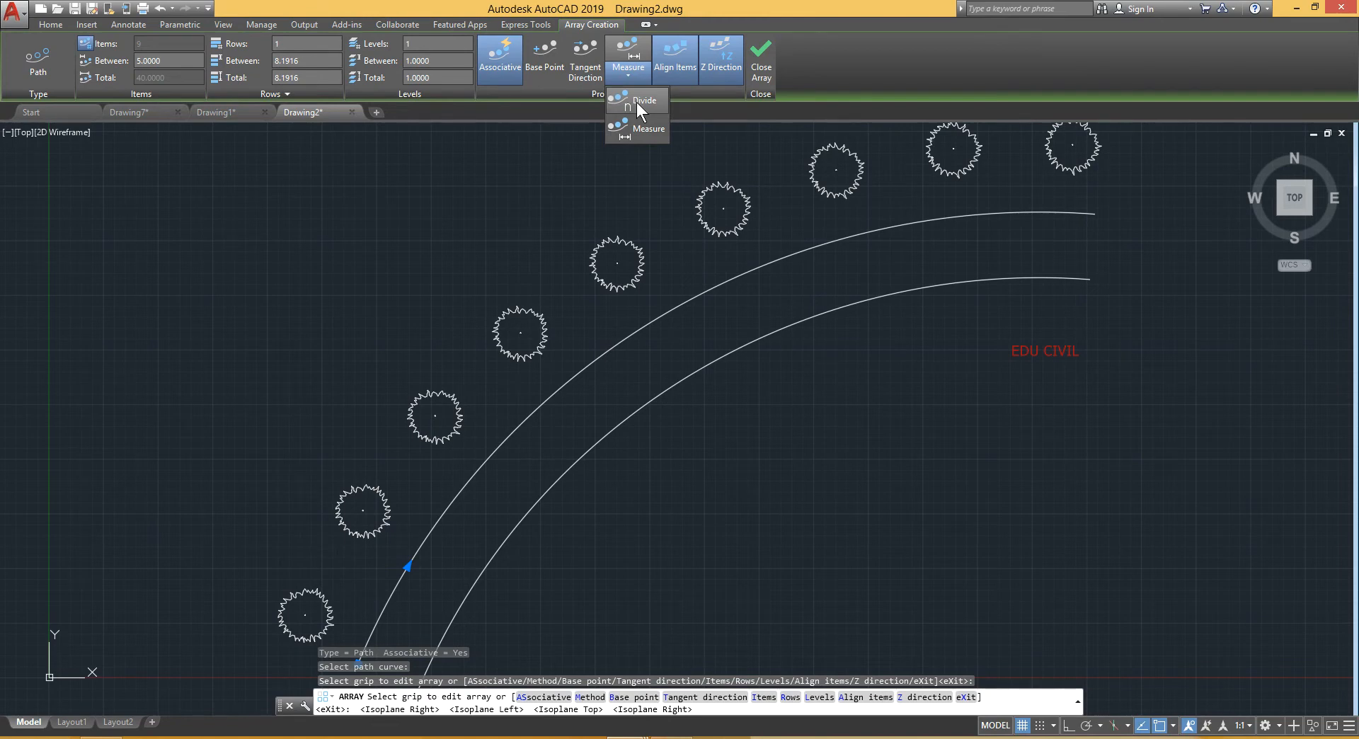
{"action": "left_click", "coordinate": [636, 102]}
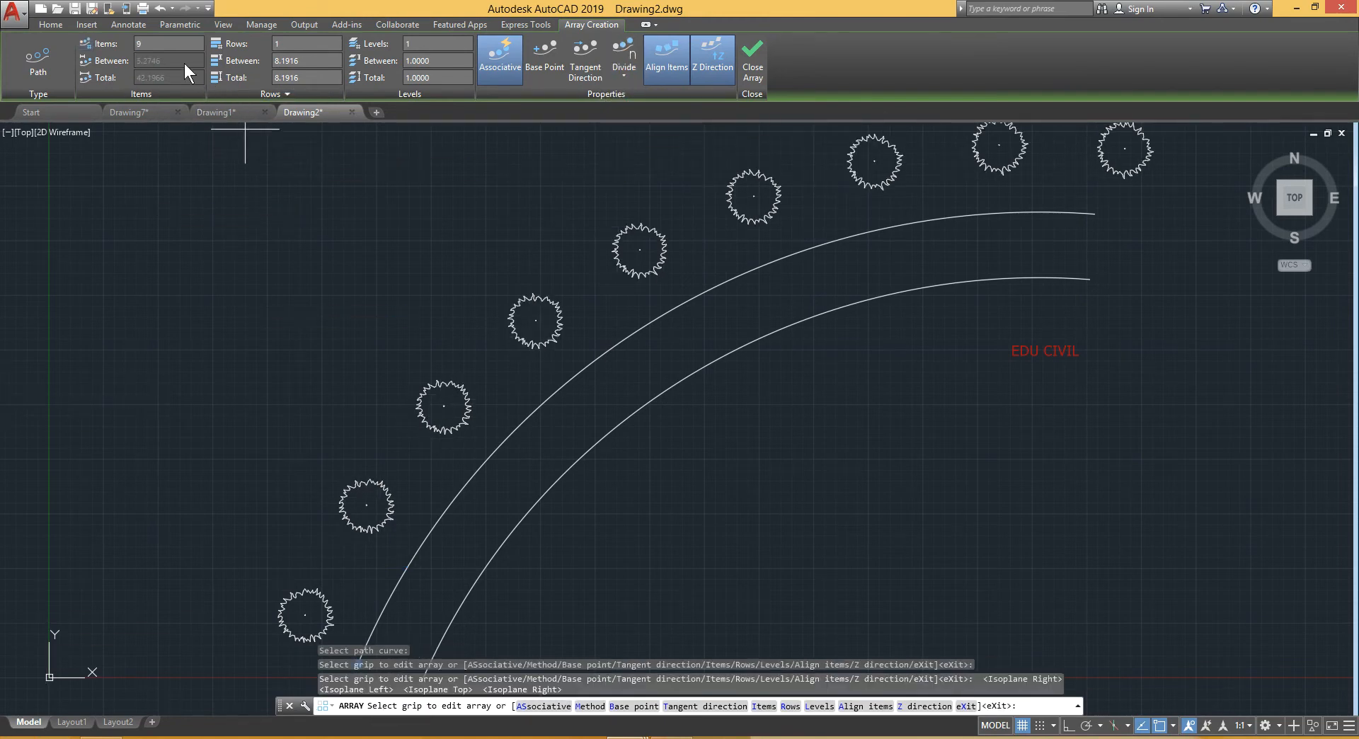
{"action": "left_click", "coordinate": [167, 43]}
{"action": "type", "text": "6"}
{"action": "key", "text": "Return"}
{"action": "scroll", "coordinate": [562, 324], "scroll_direction": "down", "scroll_amount": 2}
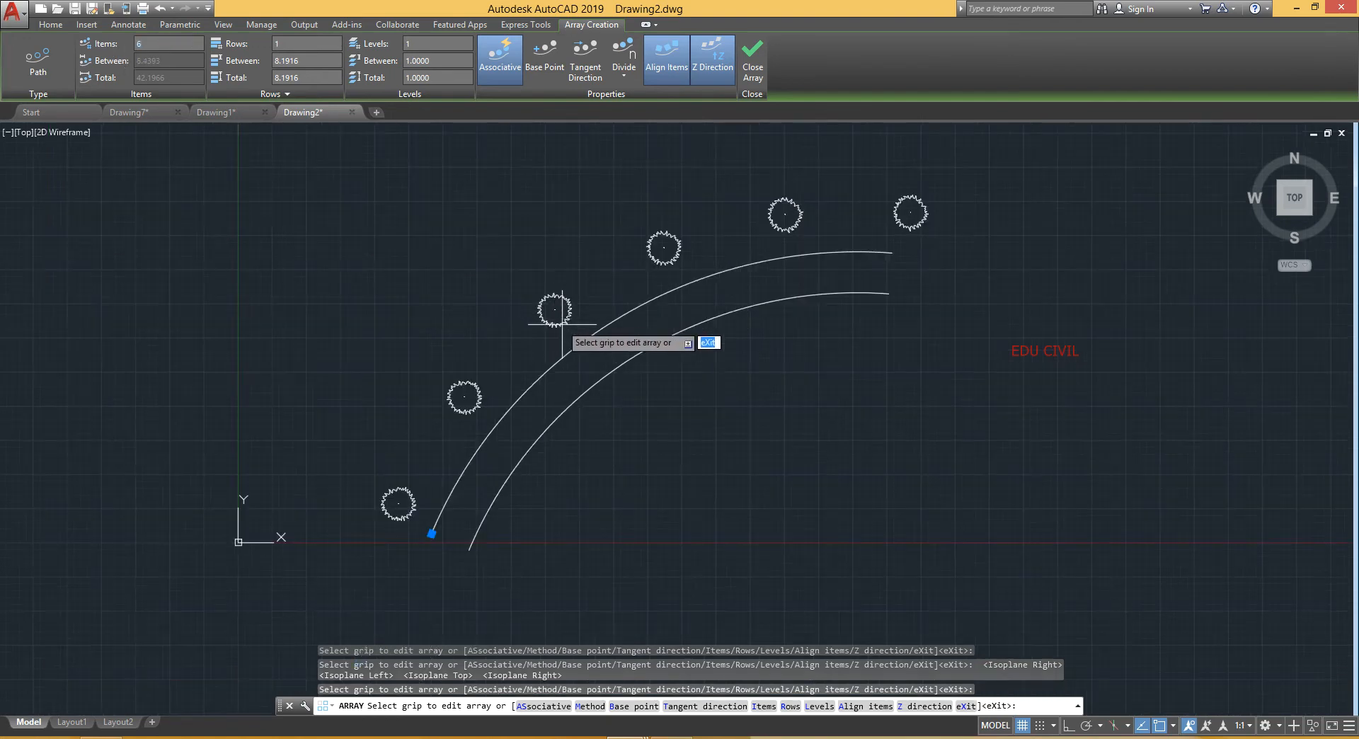
{"action": "middle_click_drag", "start_coordinate": [562, 325], "coordinate": [556, 342]}
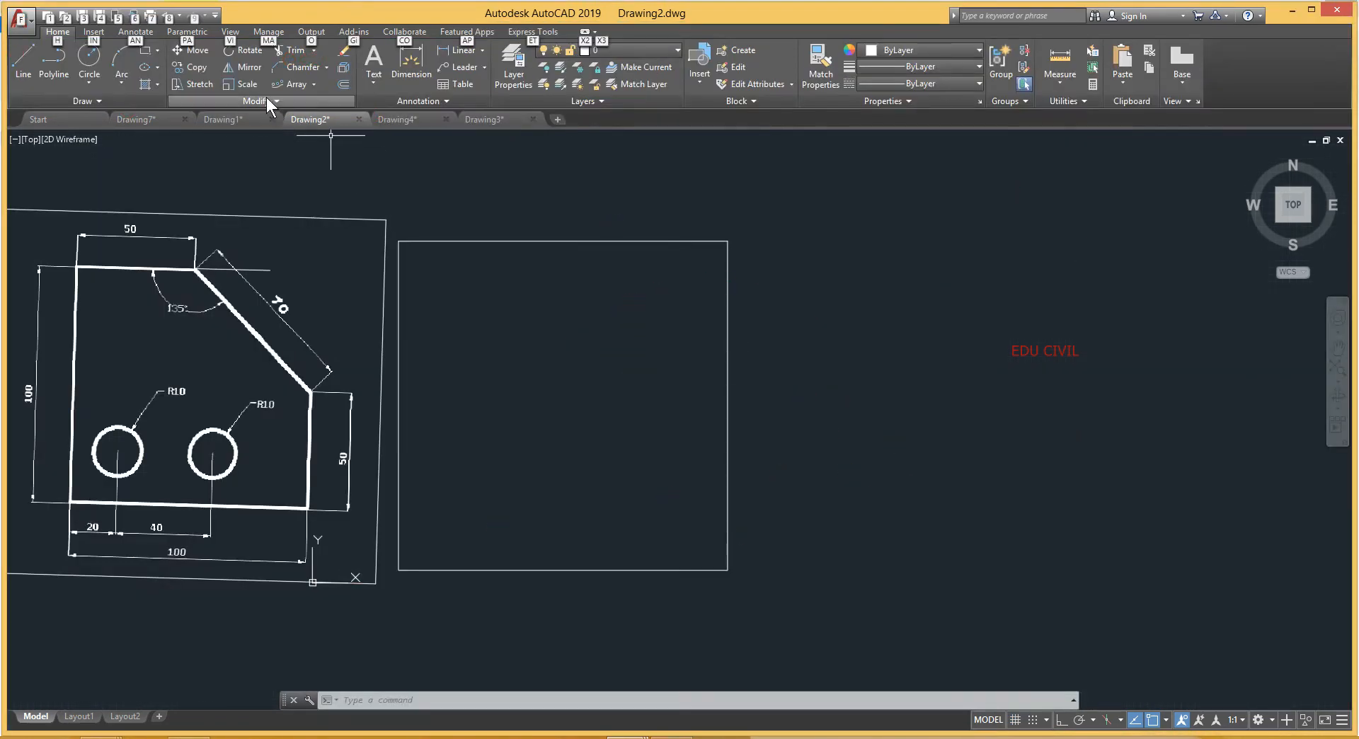
- Check the available fillet, chamfer and blend tools, and examine the dimensioned reference plate and the empty square beside it
{"action": "left_click", "coordinate": [328, 67]}
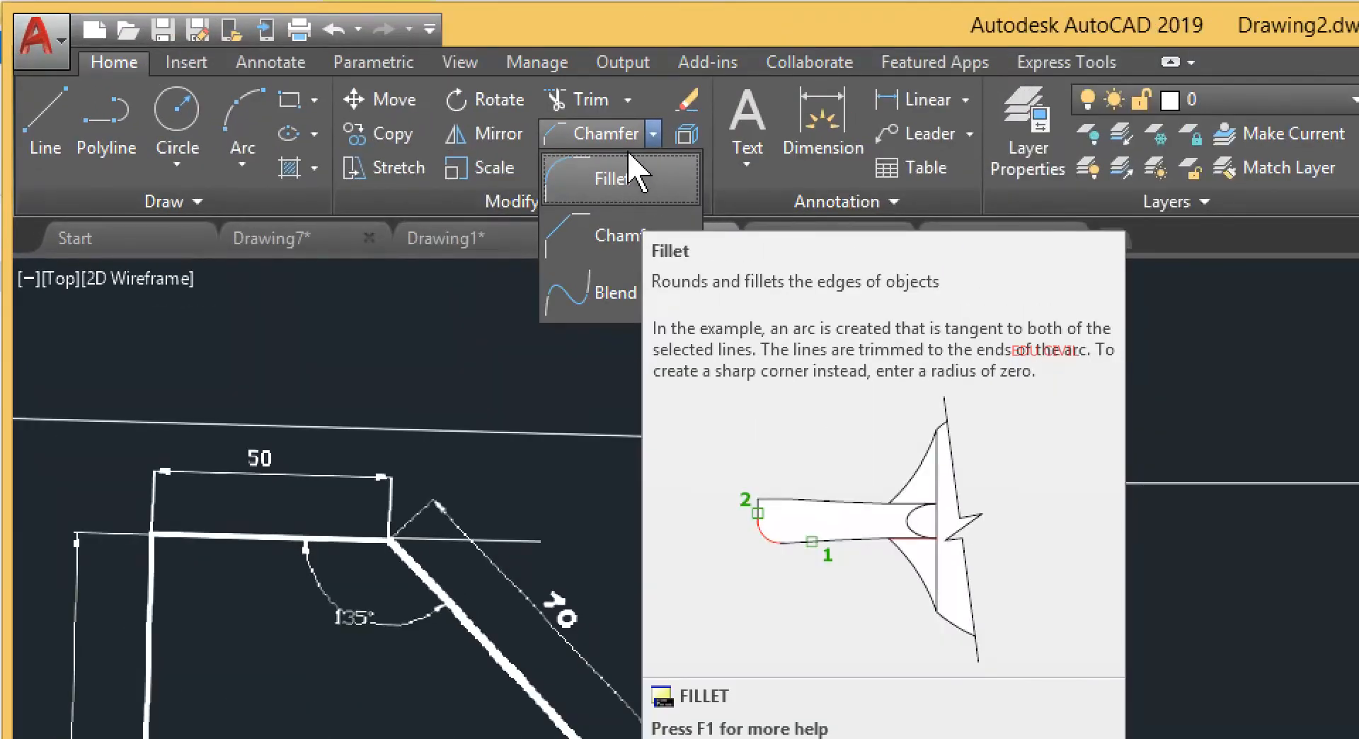
{"action": "left_click", "coordinate": [593, 124]}
{"action": "left_click", "coordinate": [593, 124]}
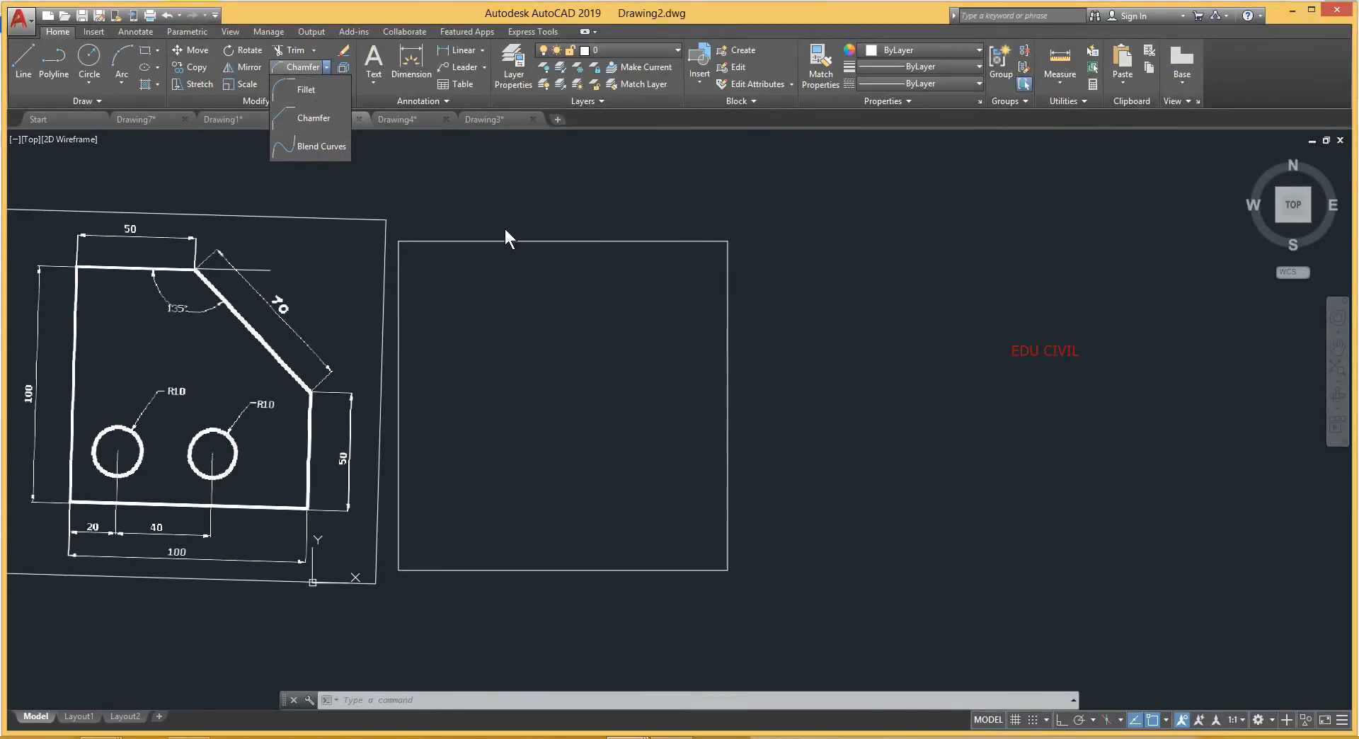
{"action": "left_click", "coordinate": [394, 312]}
{"action": "middle_click_drag", "start_coordinate": [402, 320], "coordinate": [574, 315]}
{"action": "scroll", "coordinate": [455, 317], "scroll_direction": "up", "scroll_amount": 2}
{"action": "scroll", "coordinate": [446, 319], "scroll_direction": "down", "scroll_amount": 2}
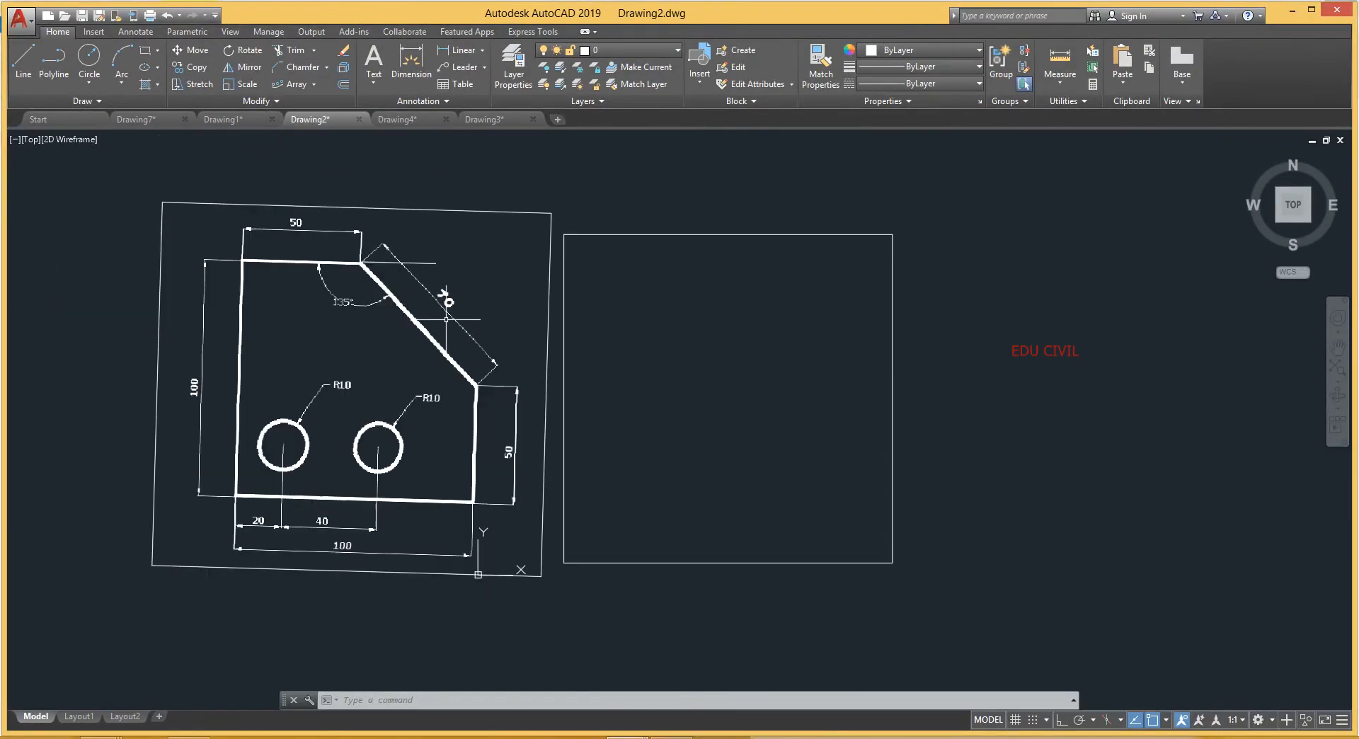
{"action": "middle_click_drag", "start_coordinate": [446, 318], "coordinate": [456, 312]}
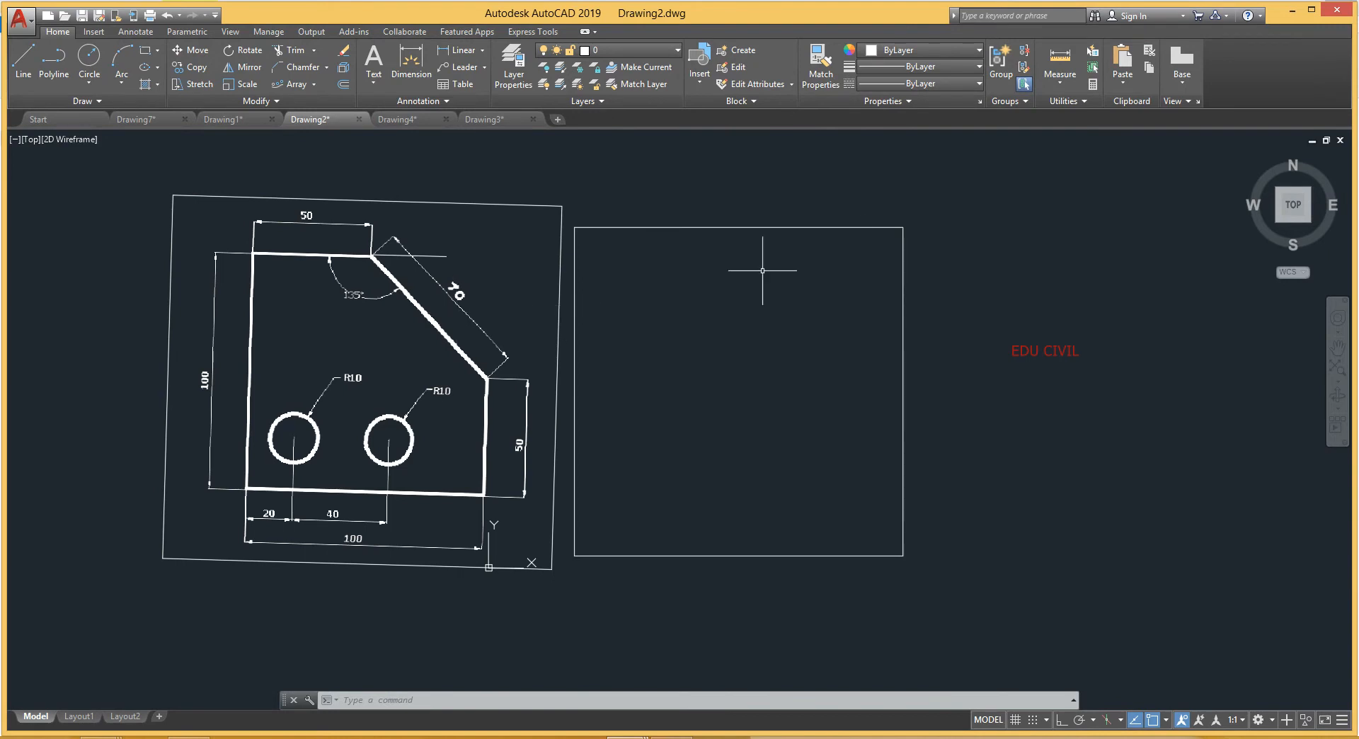
{"action": "left_click", "coordinate": [1311, 10]}
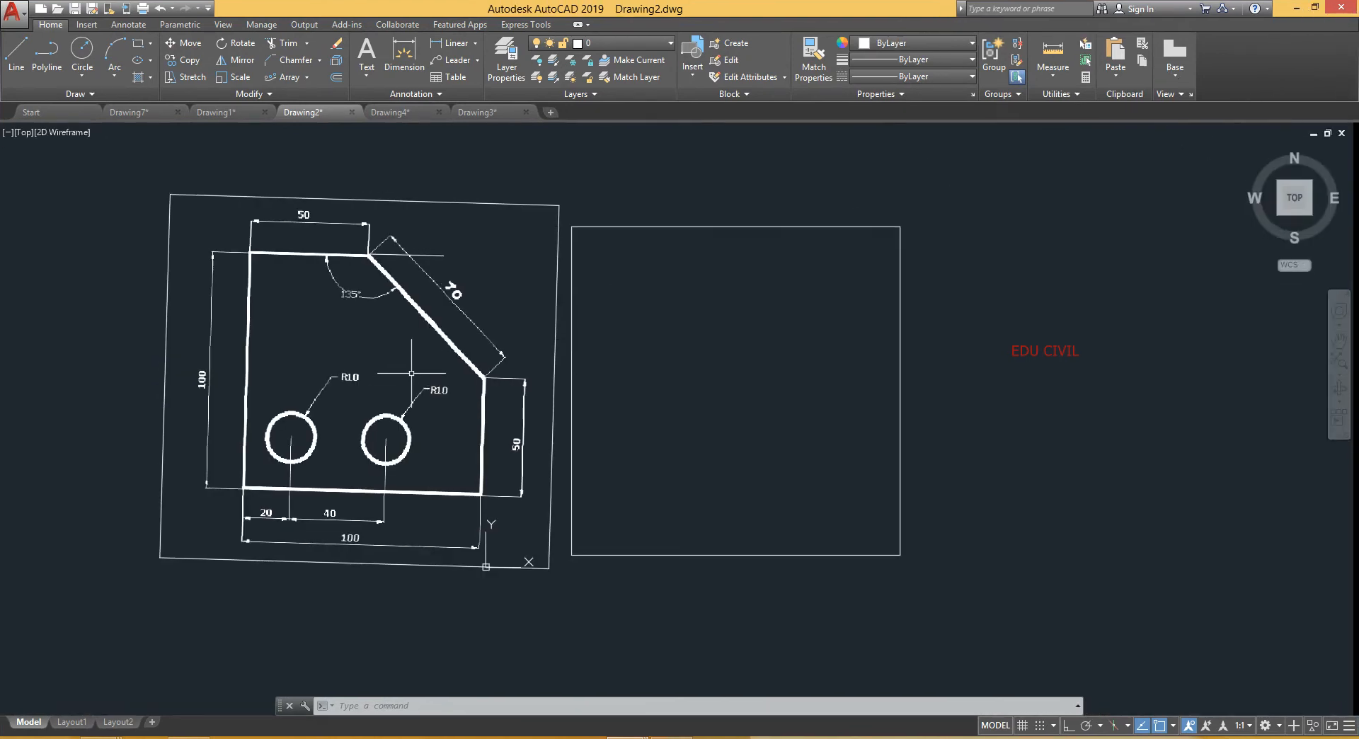
{"action": "middle_click_drag", "start_coordinate": [363, 400], "coordinate": [380, 399]}
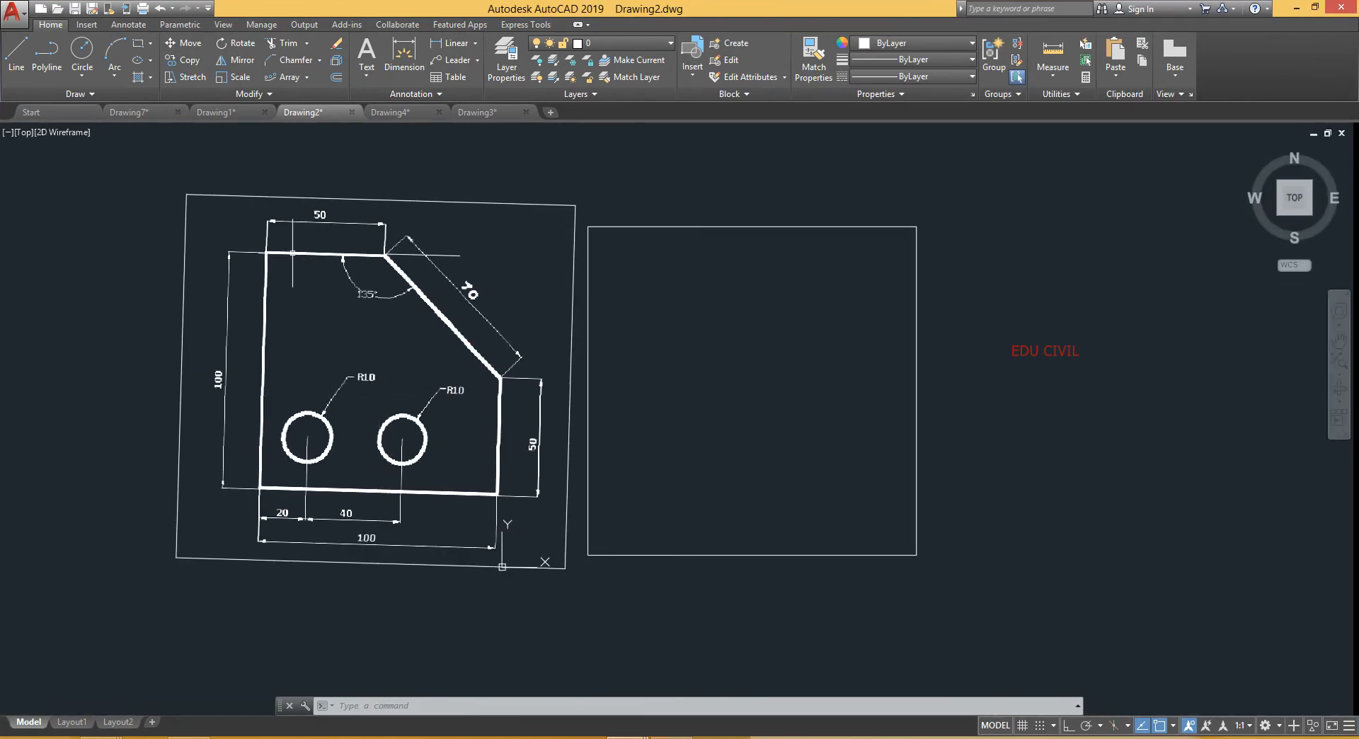
{"action": "scroll", "coordinate": [281, 271], "scroll_direction": "up", "scroll_amount": 2}
{"action": "scroll", "coordinate": [272, 262], "scroll_direction": "down", "scroll_amount": 2}
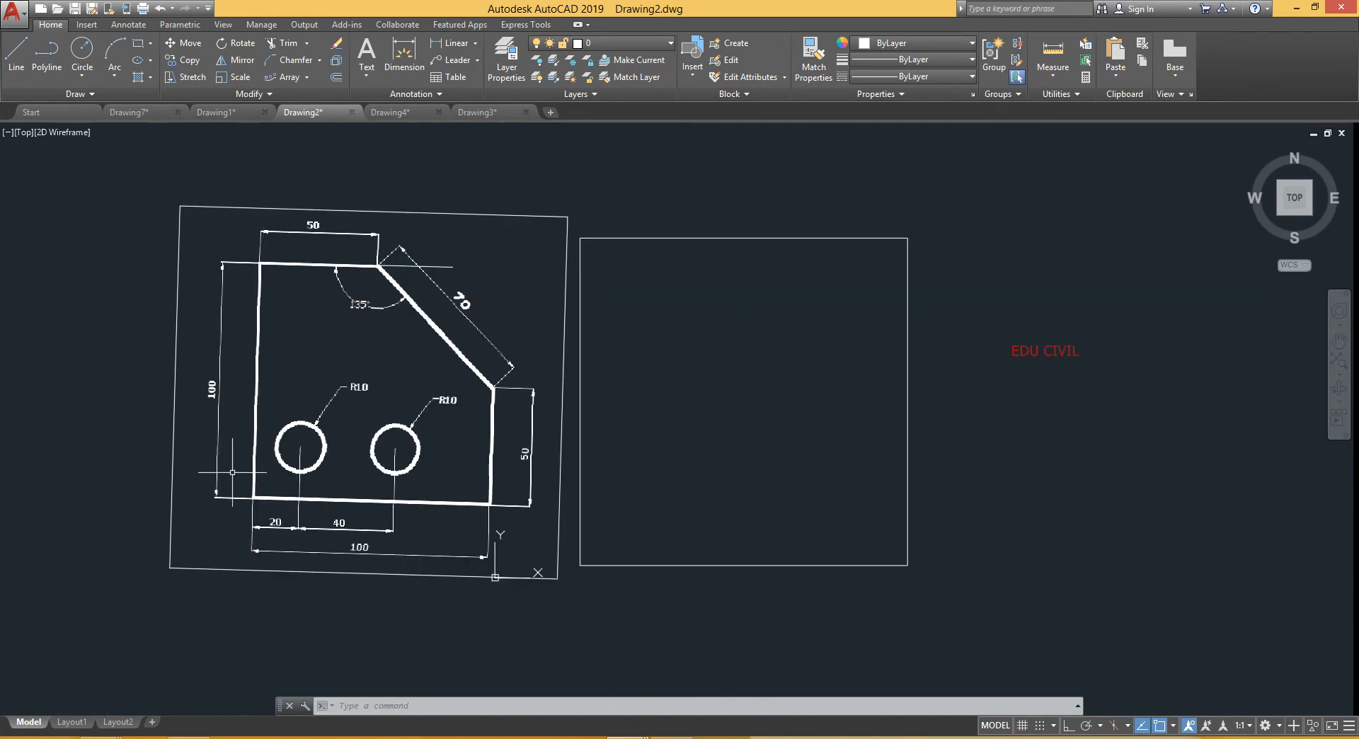
- Delete the empty square beside the dimensioned reference plate
{"action": "left_click", "coordinate": [948, 215]}
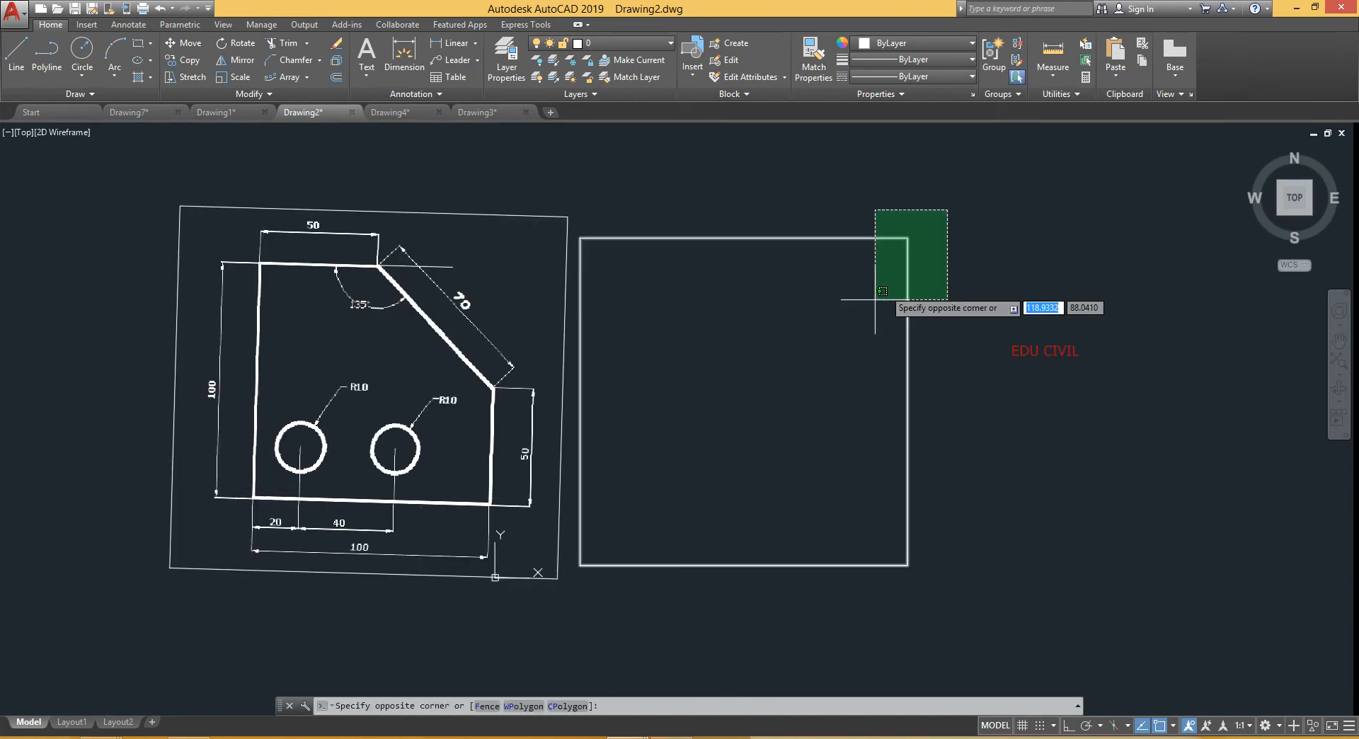
{"action": "left_click", "coordinate": [870, 306]}
{"action": "key", "text": "Delete"}
- Draw a 100 by 100 rectangle beside the reference plate
{"action": "type", "text": "rec"}
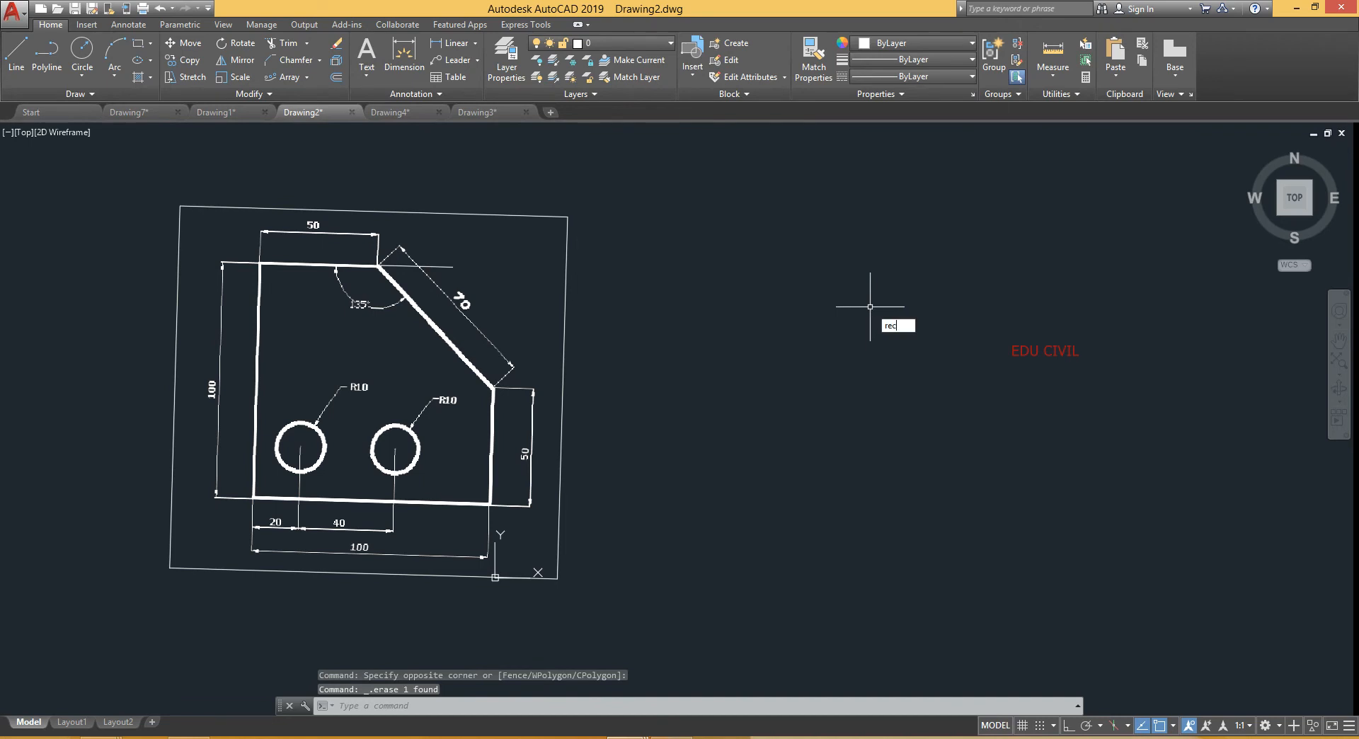
{"action": "key", "text": "Return"}
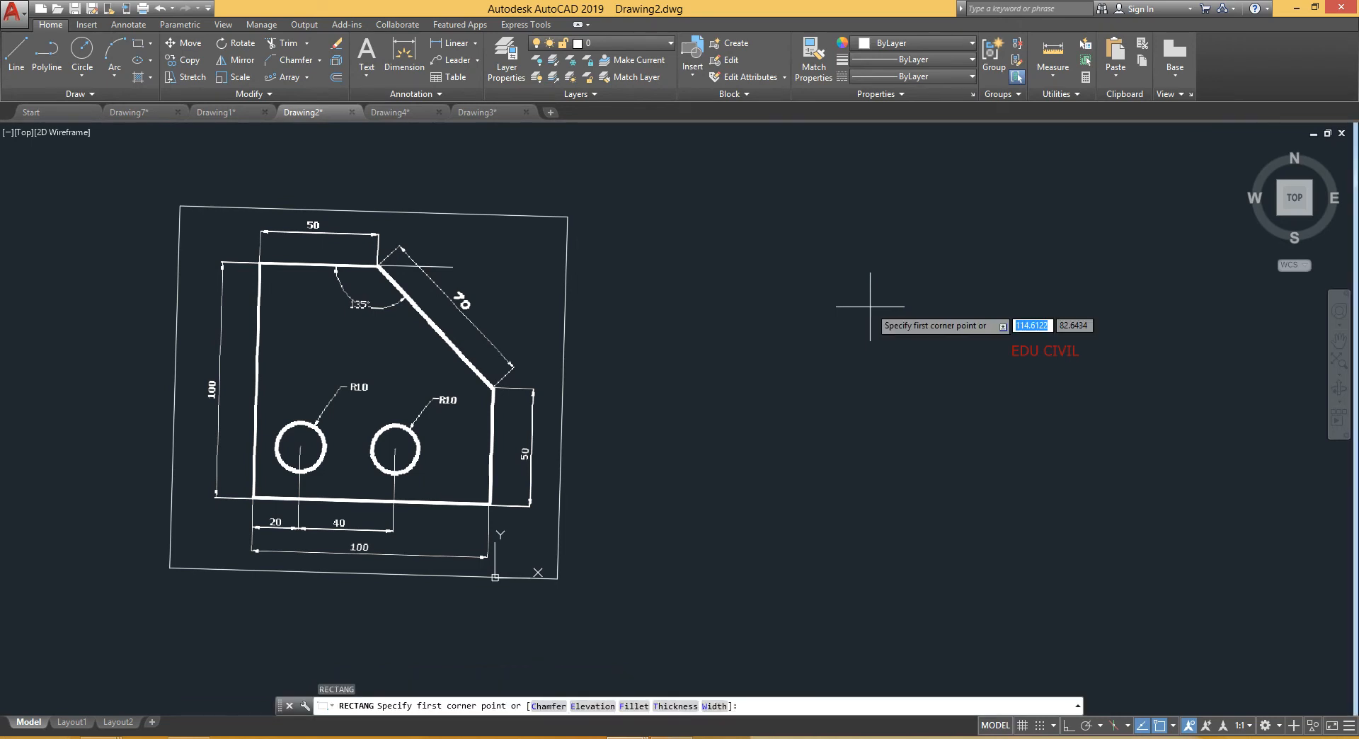
{"action": "left_click", "coordinate": [635, 487]}
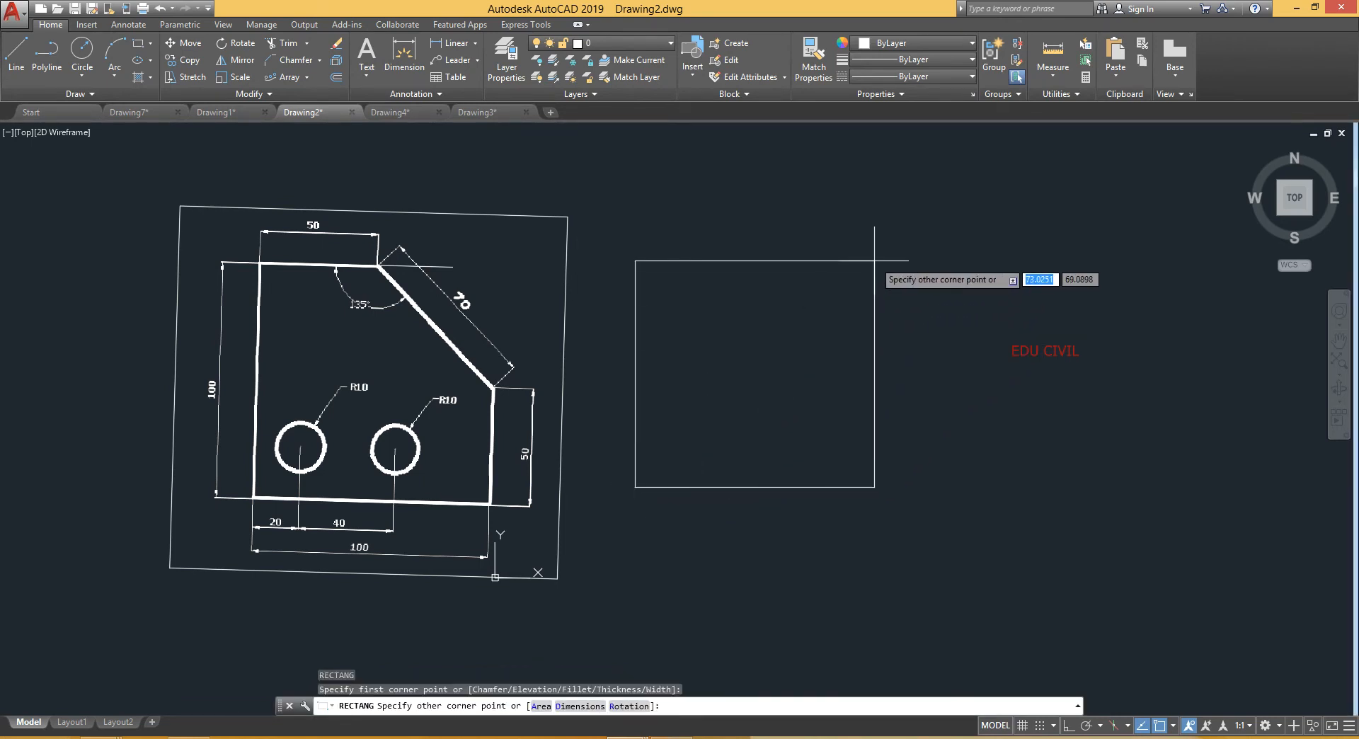
{"action": "type", "text": "100"}
{"action": "key", "text": "Tab"}
{"action": "type", "text": "100"}
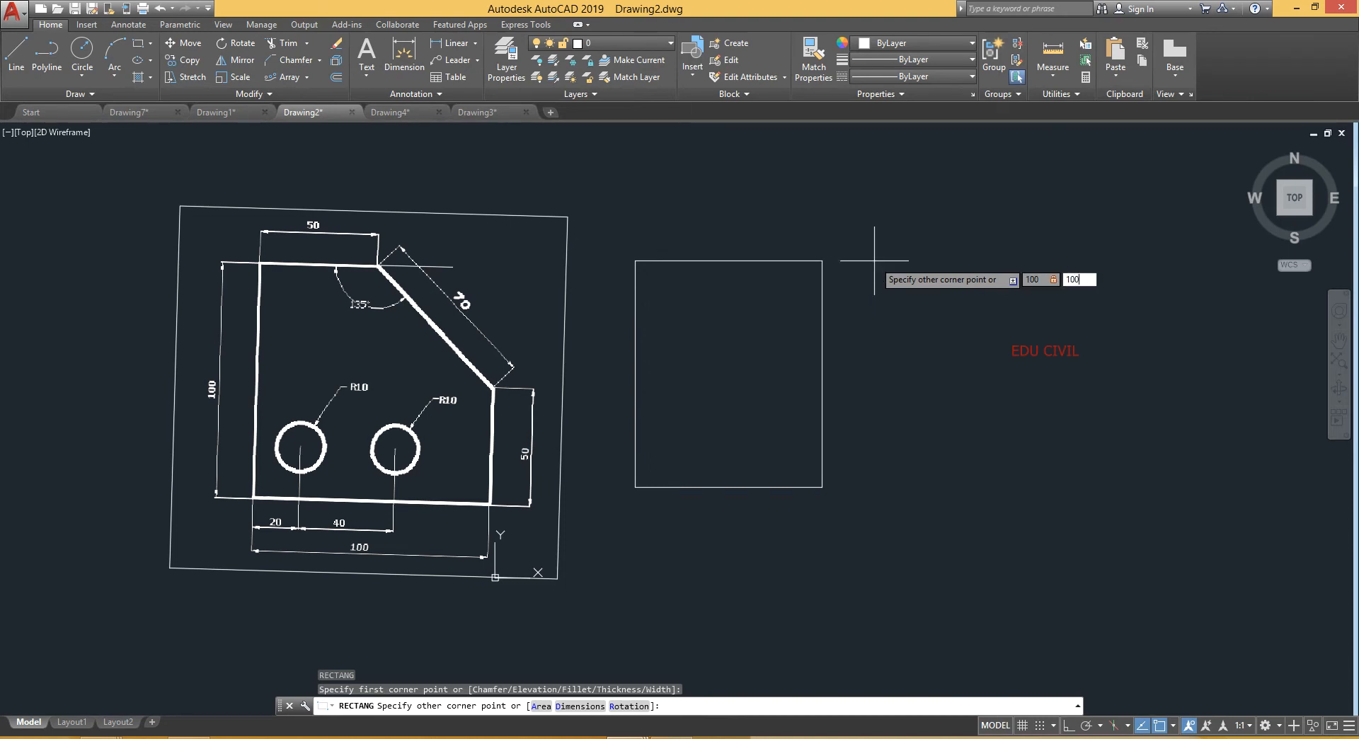
{"action": "key", "text": "Return"}
{"action": "middle_click_drag", "start_coordinate": [783, 294], "coordinate": [779, 320]}
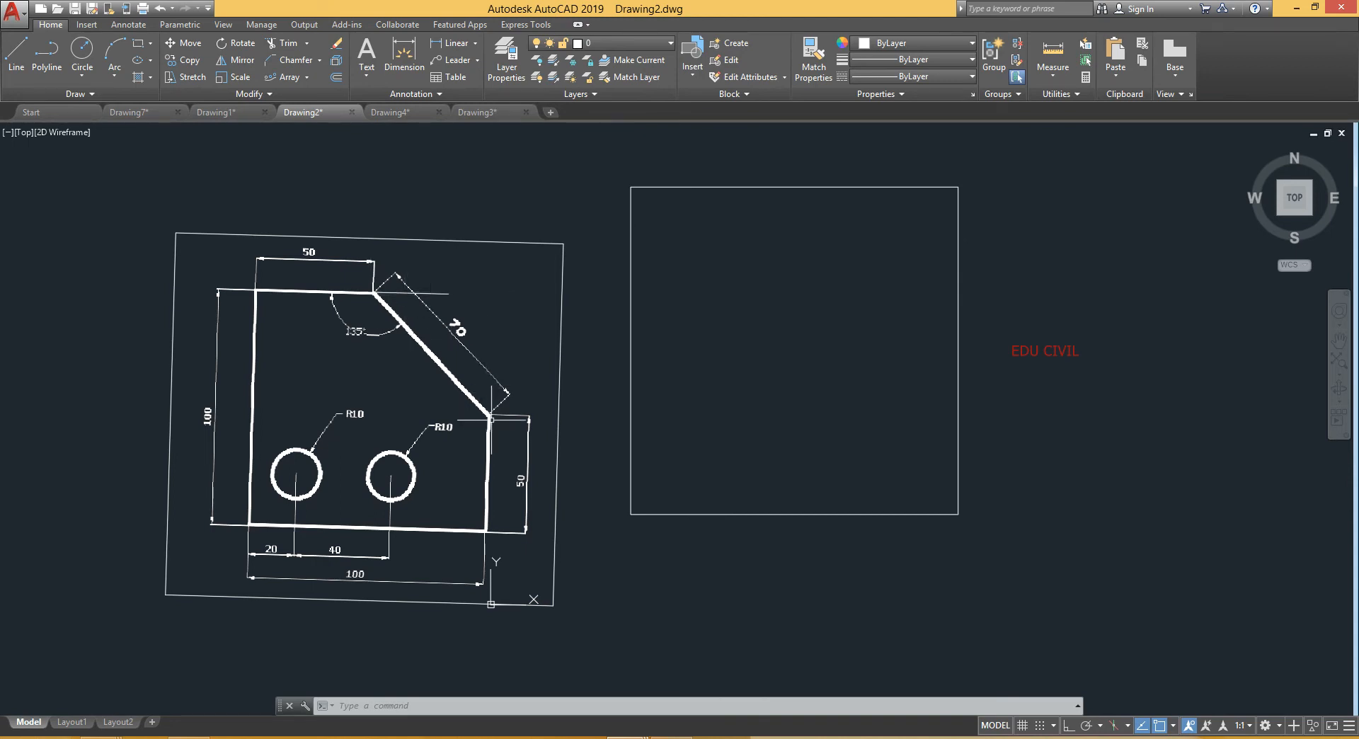
{"action": "middle_click_drag", "start_coordinate": [757, 334], "coordinate": [741, 362]}
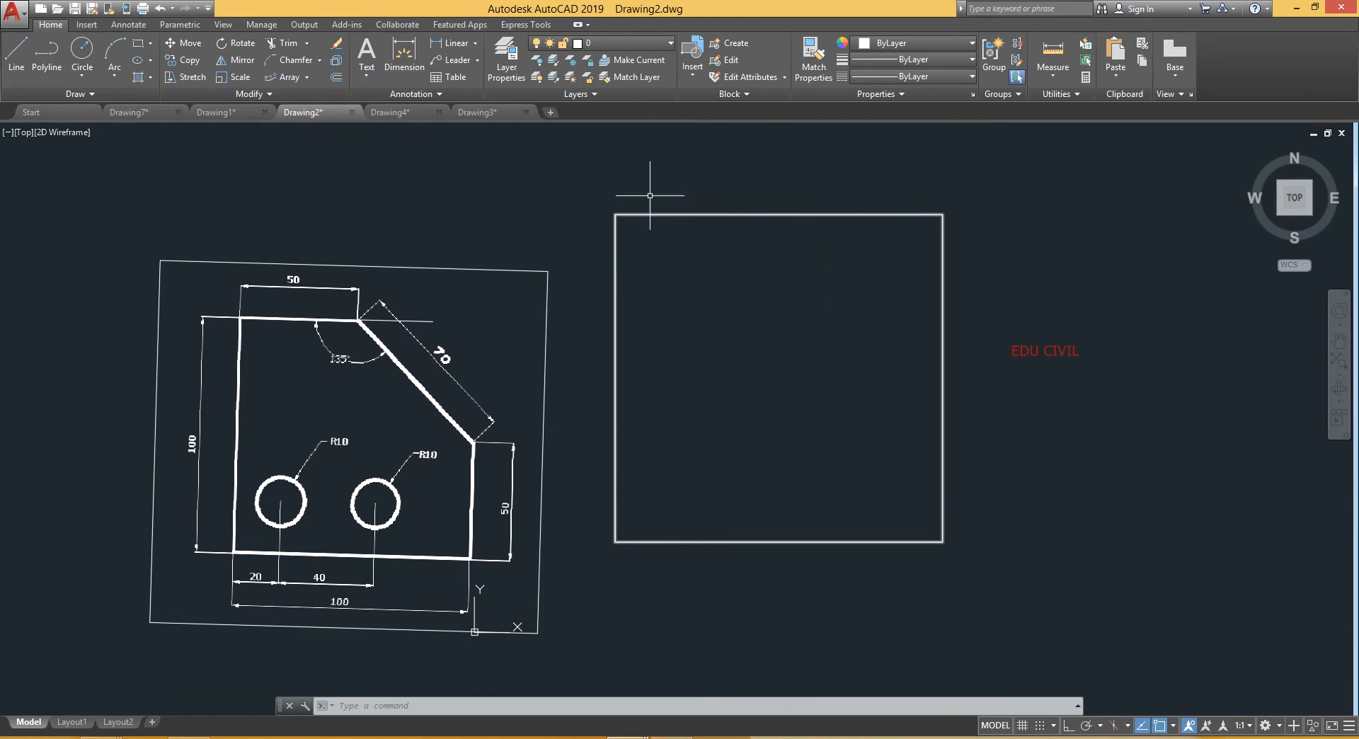
{"action": "left_click", "coordinate": [319, 59]}
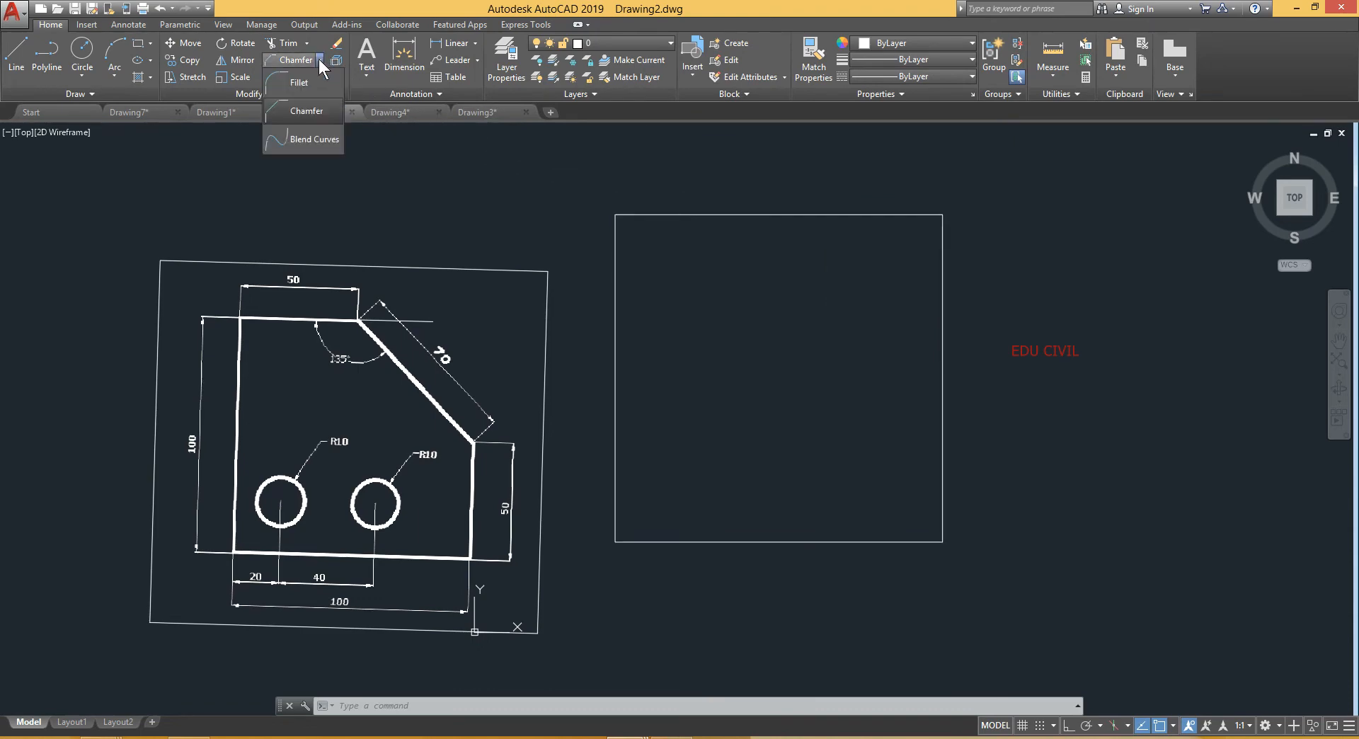
{"action": "key", "text": "F1"}
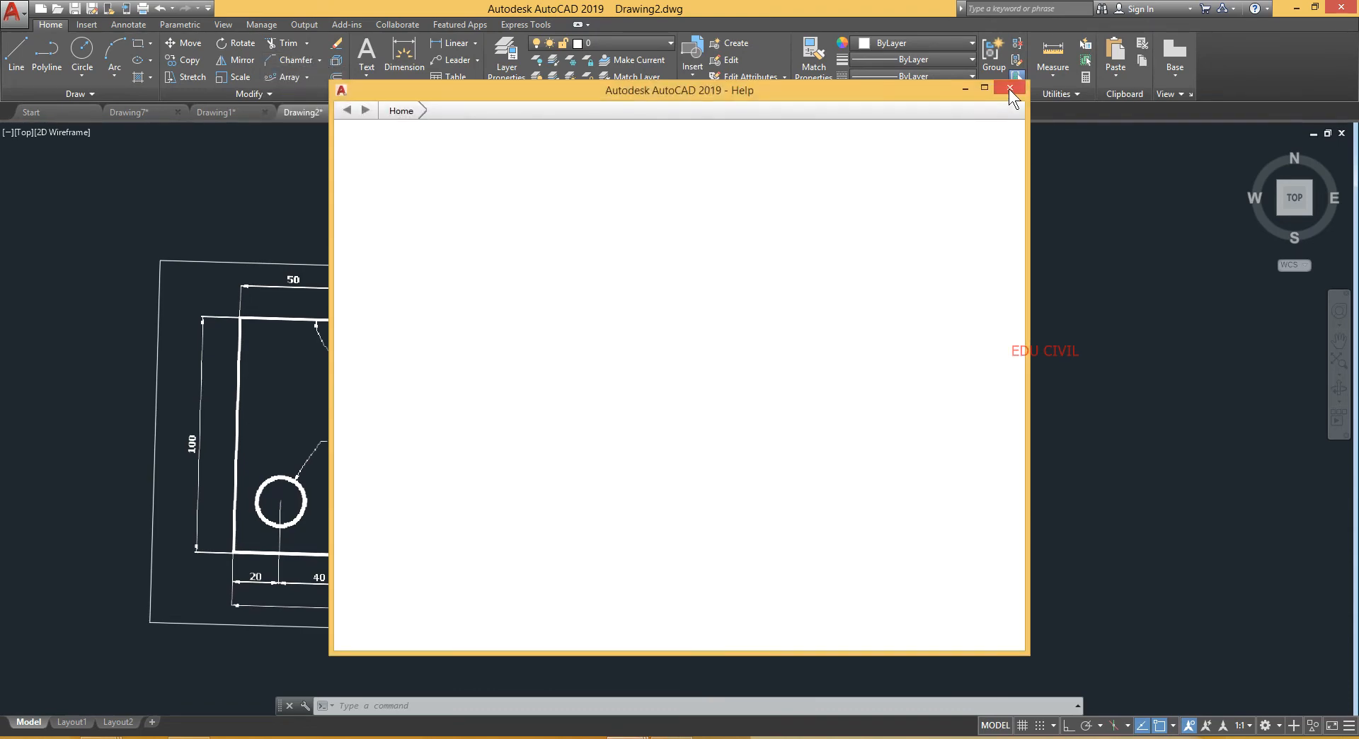
{"action": "left_click", "coordinate": [1009, 88]}
- Chamfer the square's upper-right corner using the Distance option, with both chamfer distances set to 50
{"action": "type", "text": "cha"}
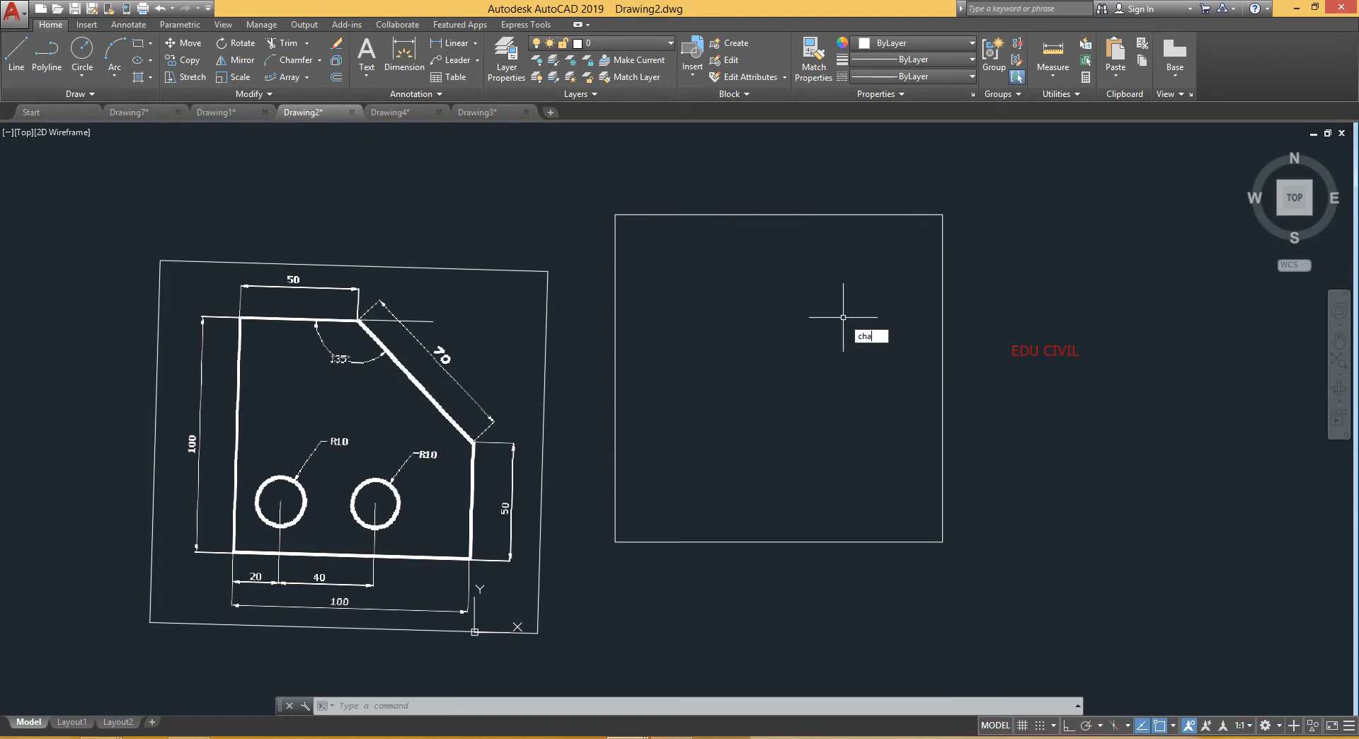
{"action": "key", "text": "Return"}
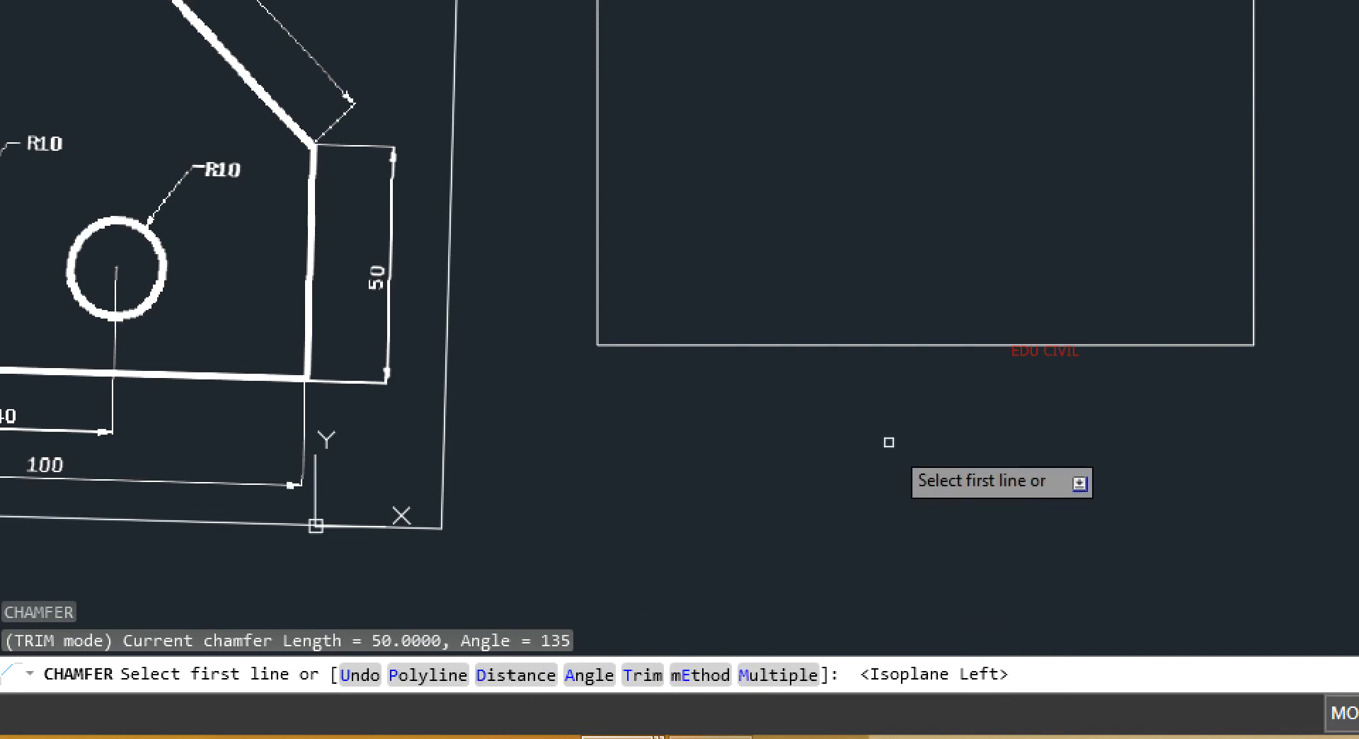
{"action": "key", "text": "F5"}
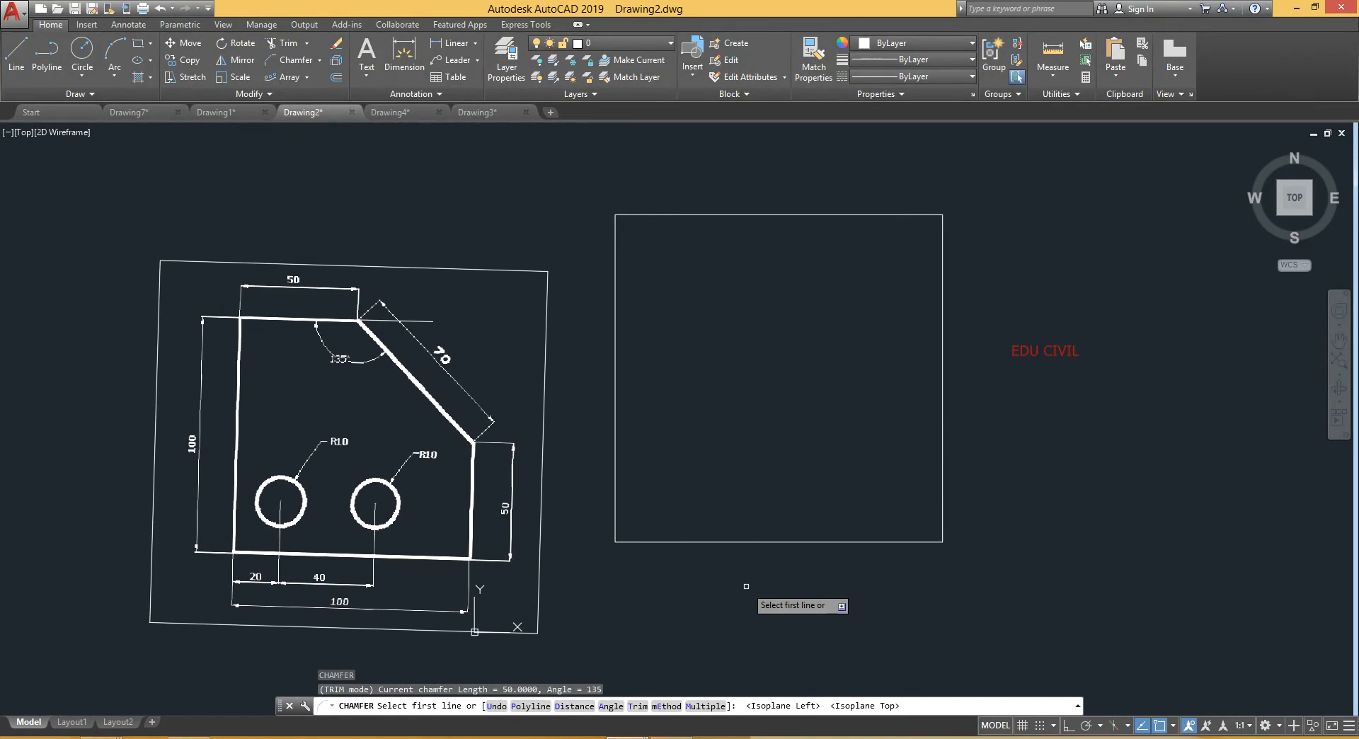
{"action": "type", "text": "d"}
{"action": "key", "text": "Return"}
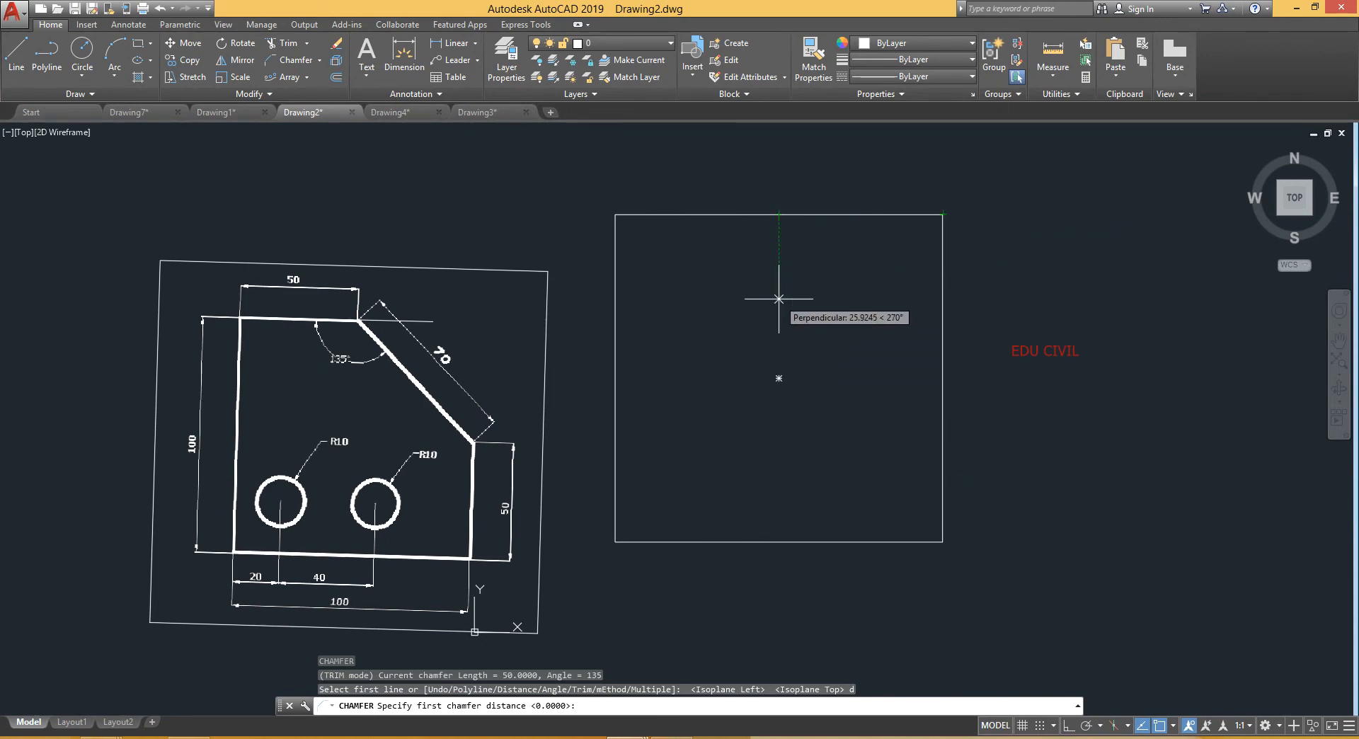
{"action": "type", "text": "50"}
{"action": "key", "text": "Return"}
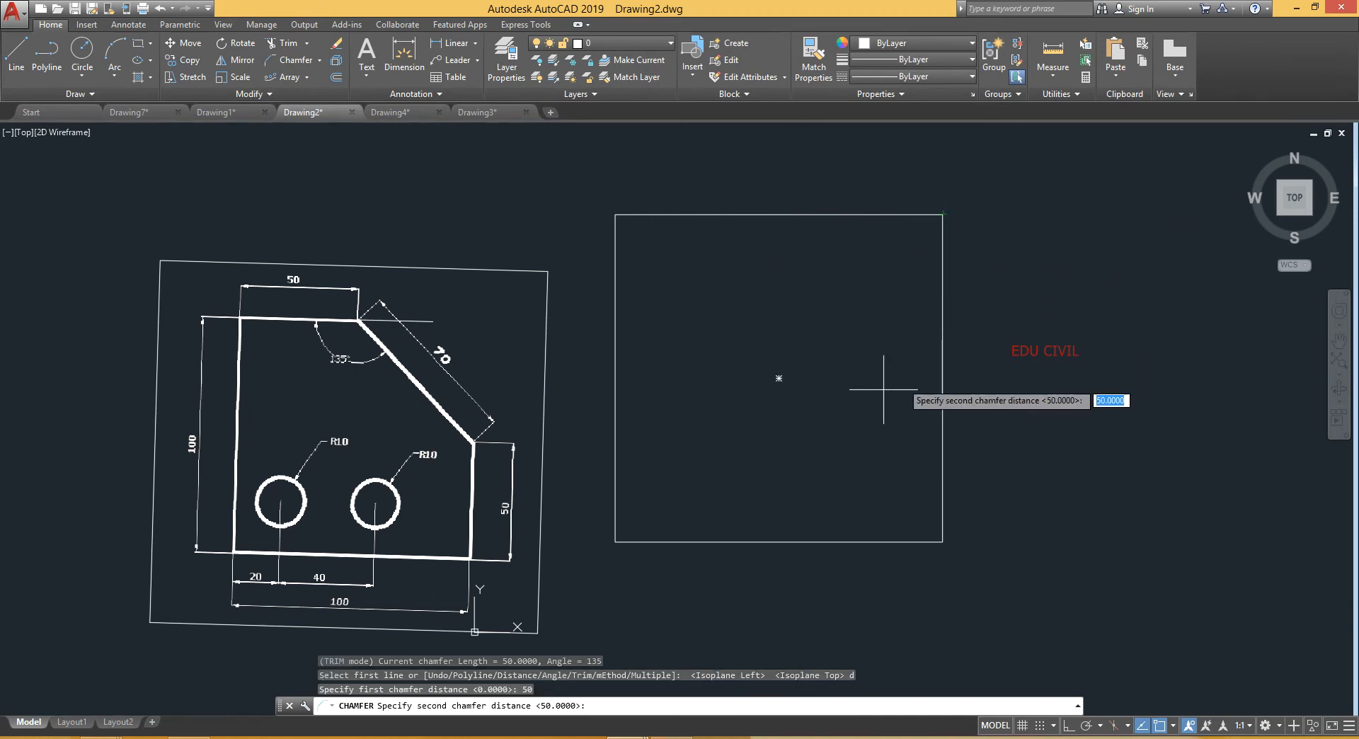
{"action": "type", "text": "50"}
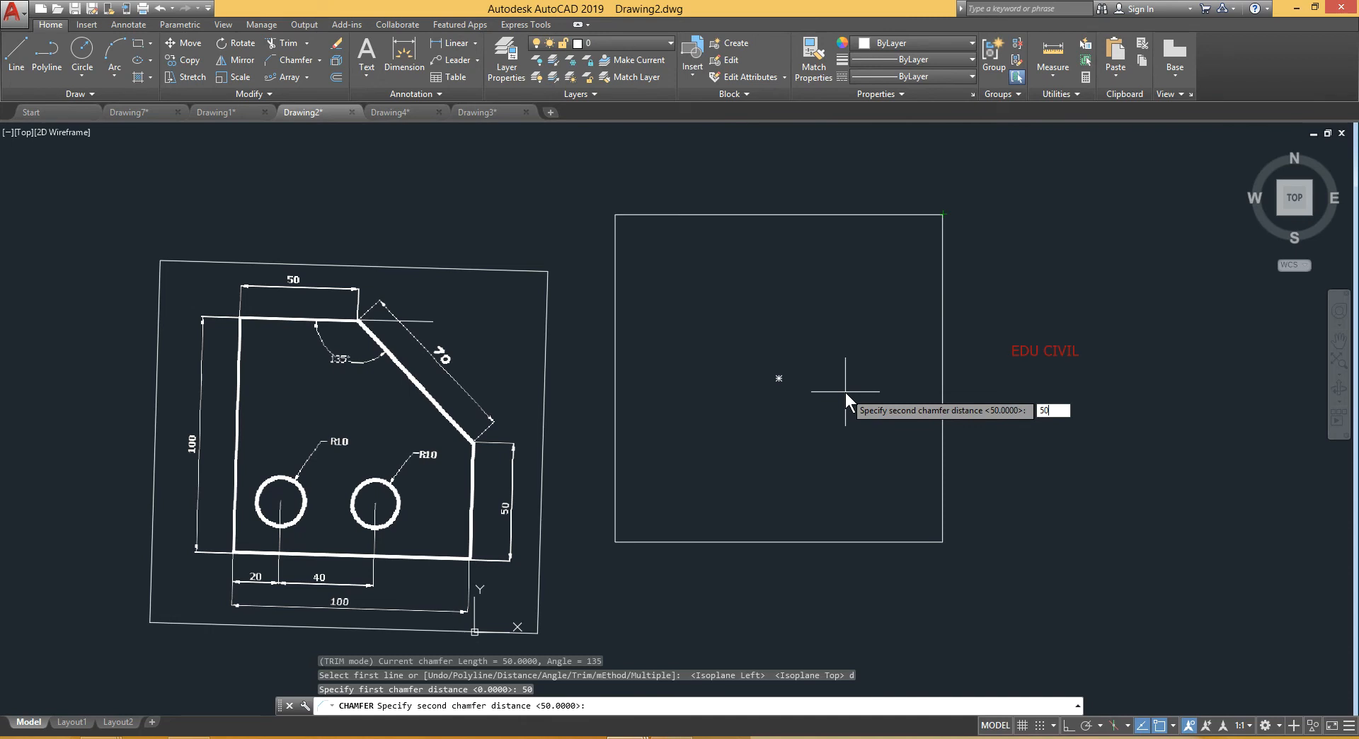
{"action": "key", "text": "Return"}
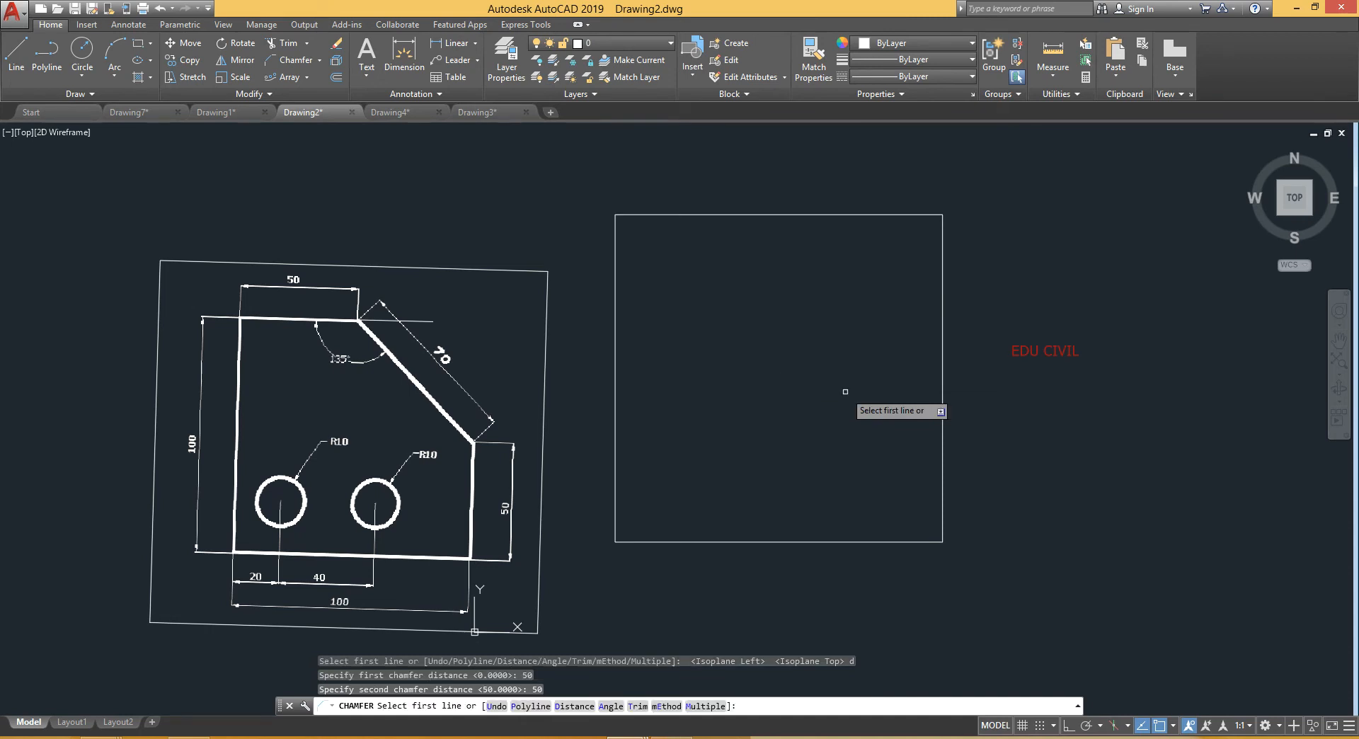
{"action": "left_click", "coordinate": [838, 213]}
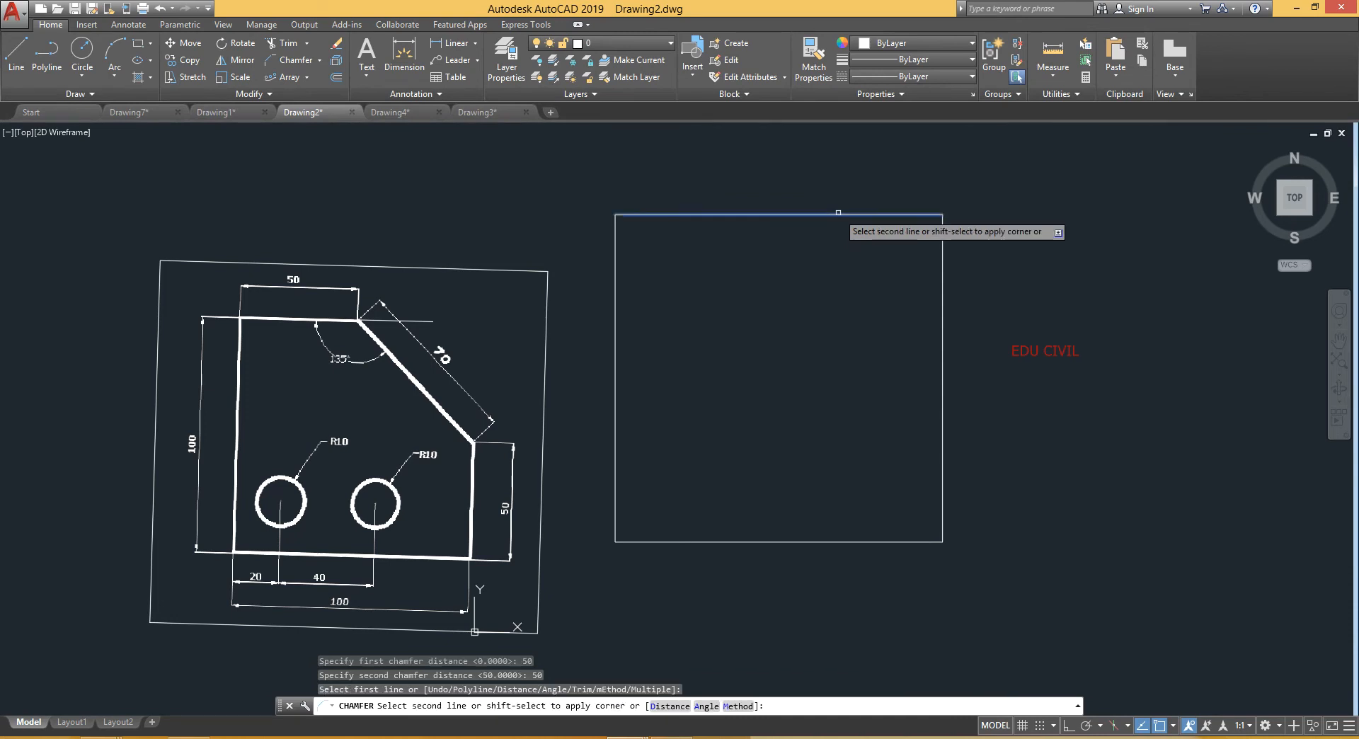
{"action": "left_click", "coordinate": [942, 319]}
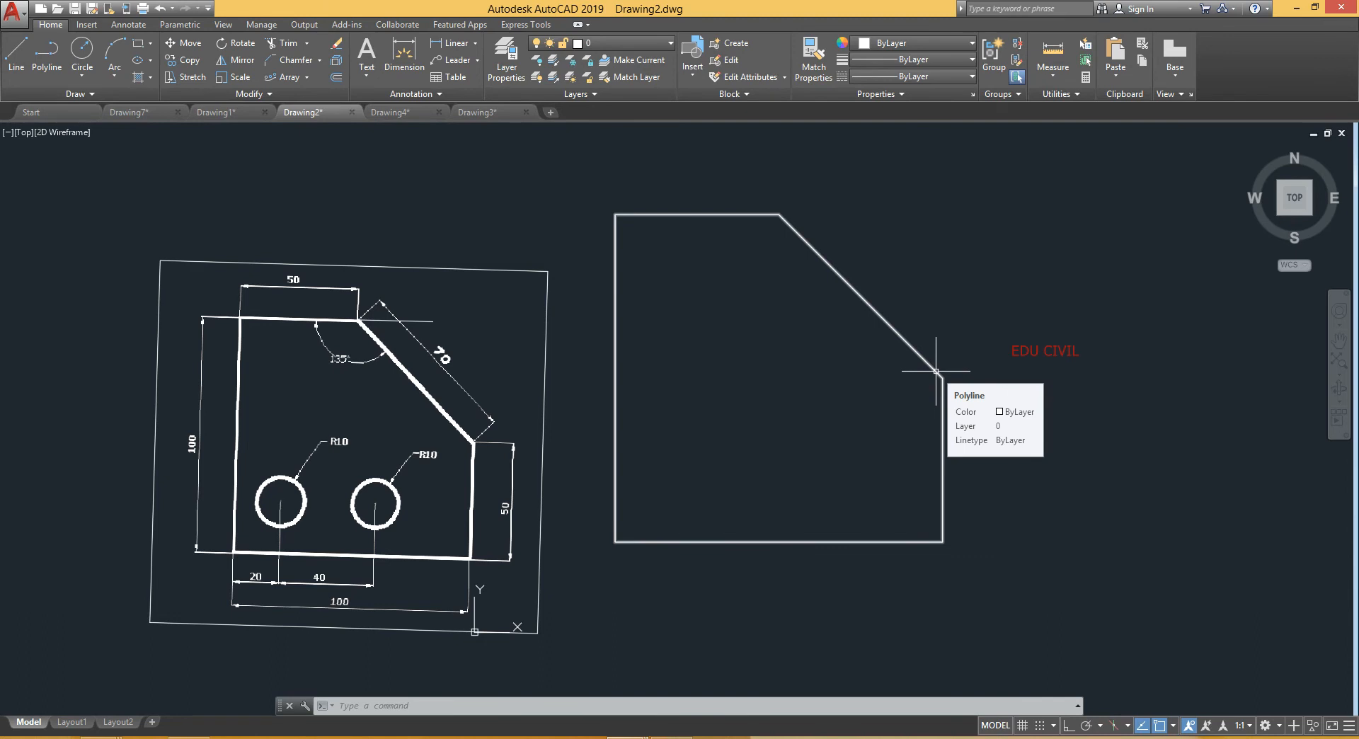
{"action": "middle_click_drag", "start_coordinate": [847, 358], "coordinate": [793, 388]}
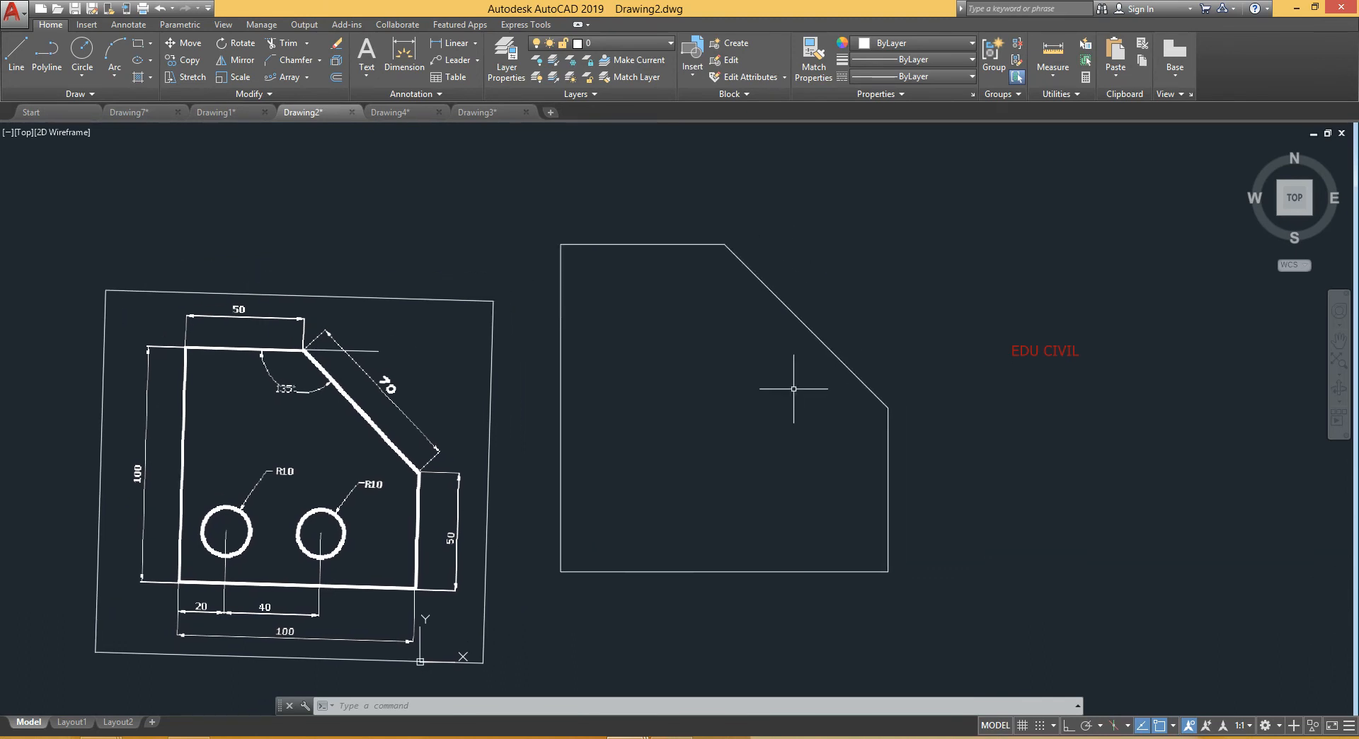
- Undo the distance chamfer on the square and examine the angle dimension at the reference plate's sloped edge
{"action": "key", "text": "ctrl+z"}
{"action": "key", "text": "ctrl+z"}
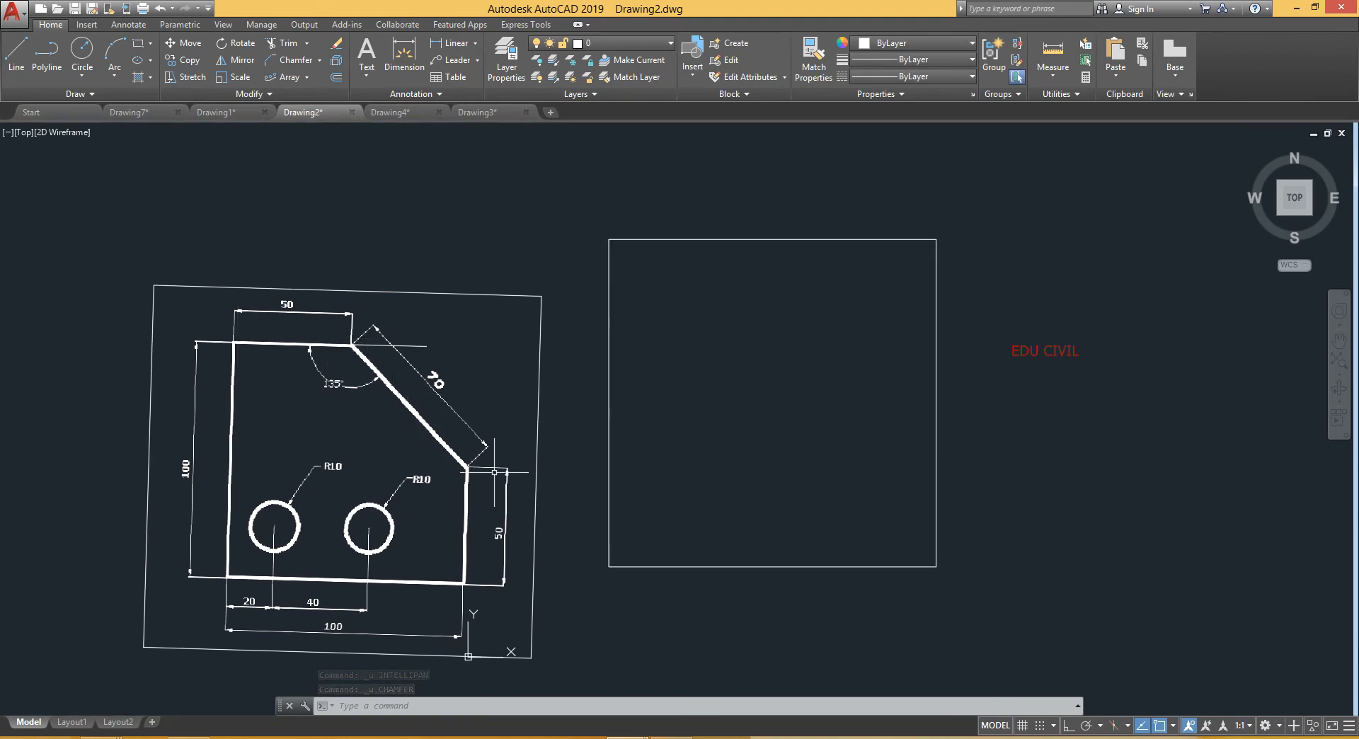
{"action": "middle_click_drag", "start_coordinate": [348, 379], "coordinate": [388, 378]}
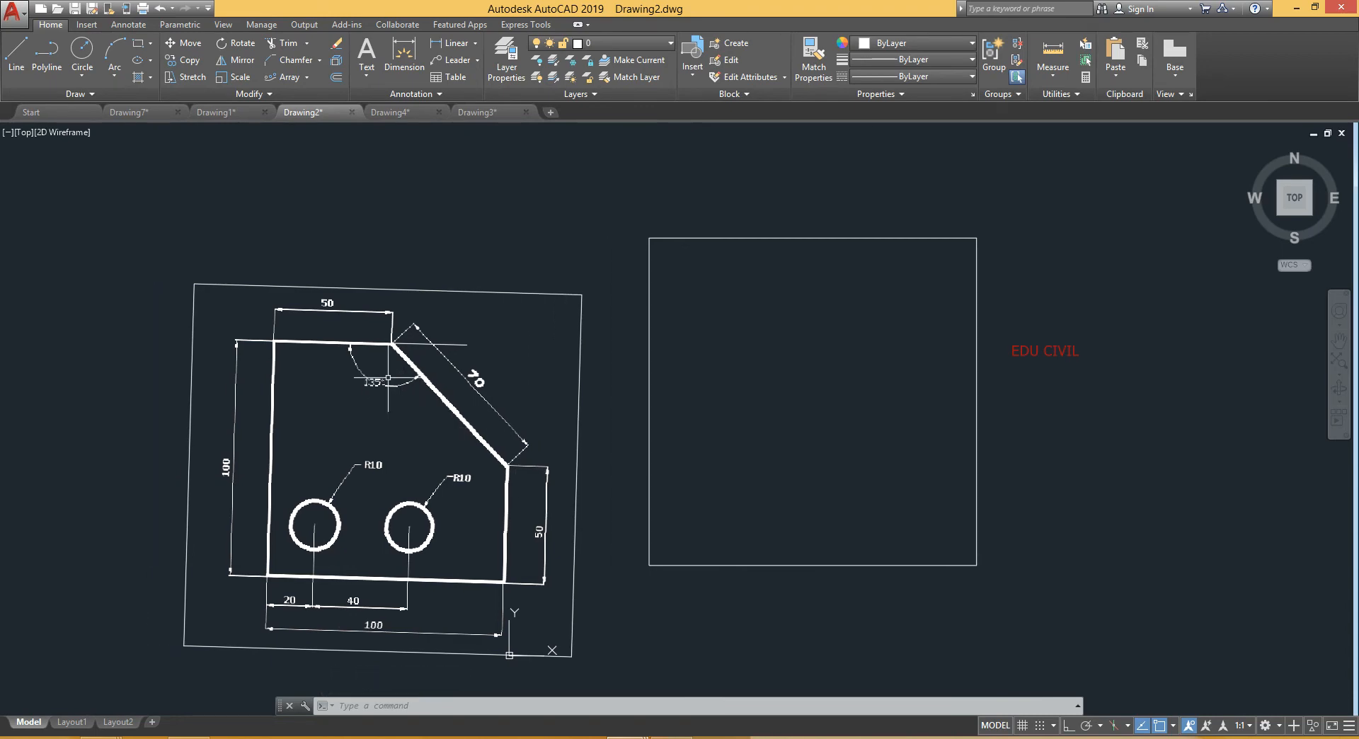
{"action": "scroll", "coordinate": [387, 377], "scroll_direction": "up", "scroll_amount": 3}
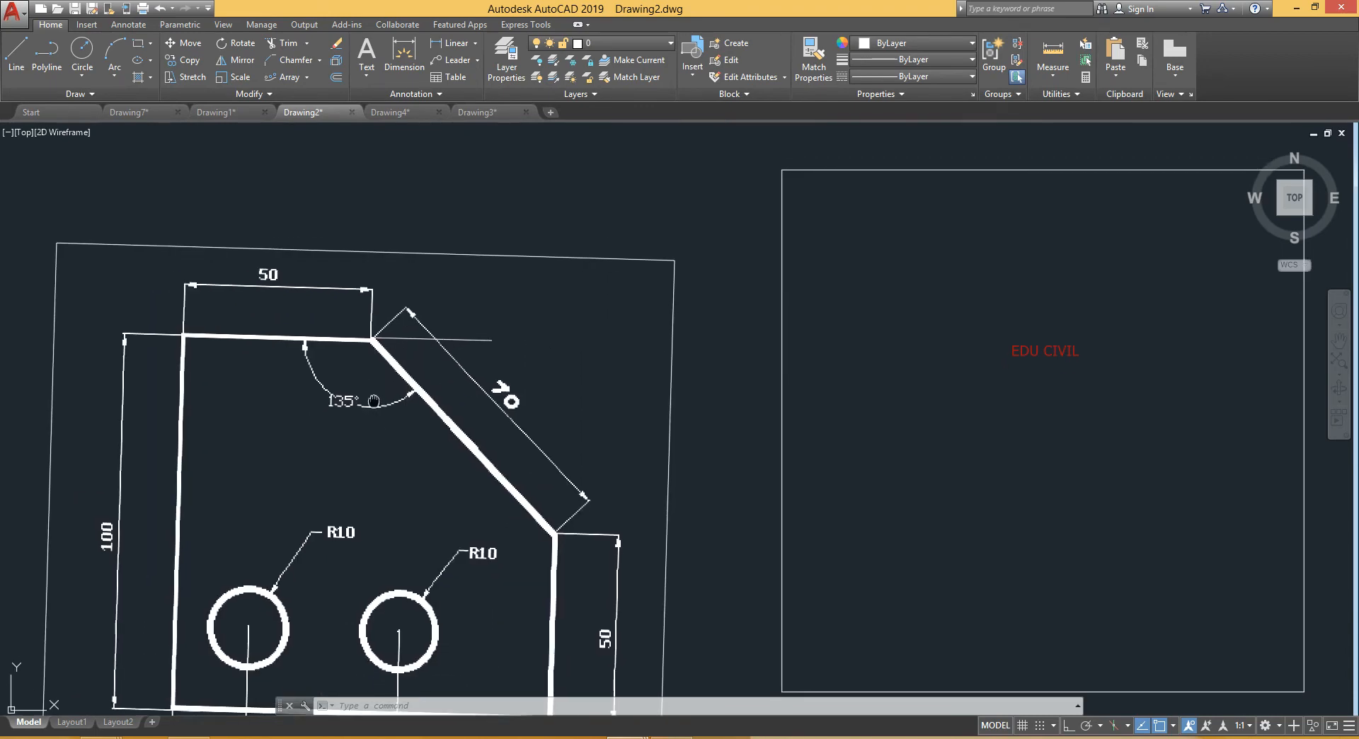
{"action": "scroll", "coordinate": [308, 376], "scroll_direction": "up", "scroll_amount": 2}
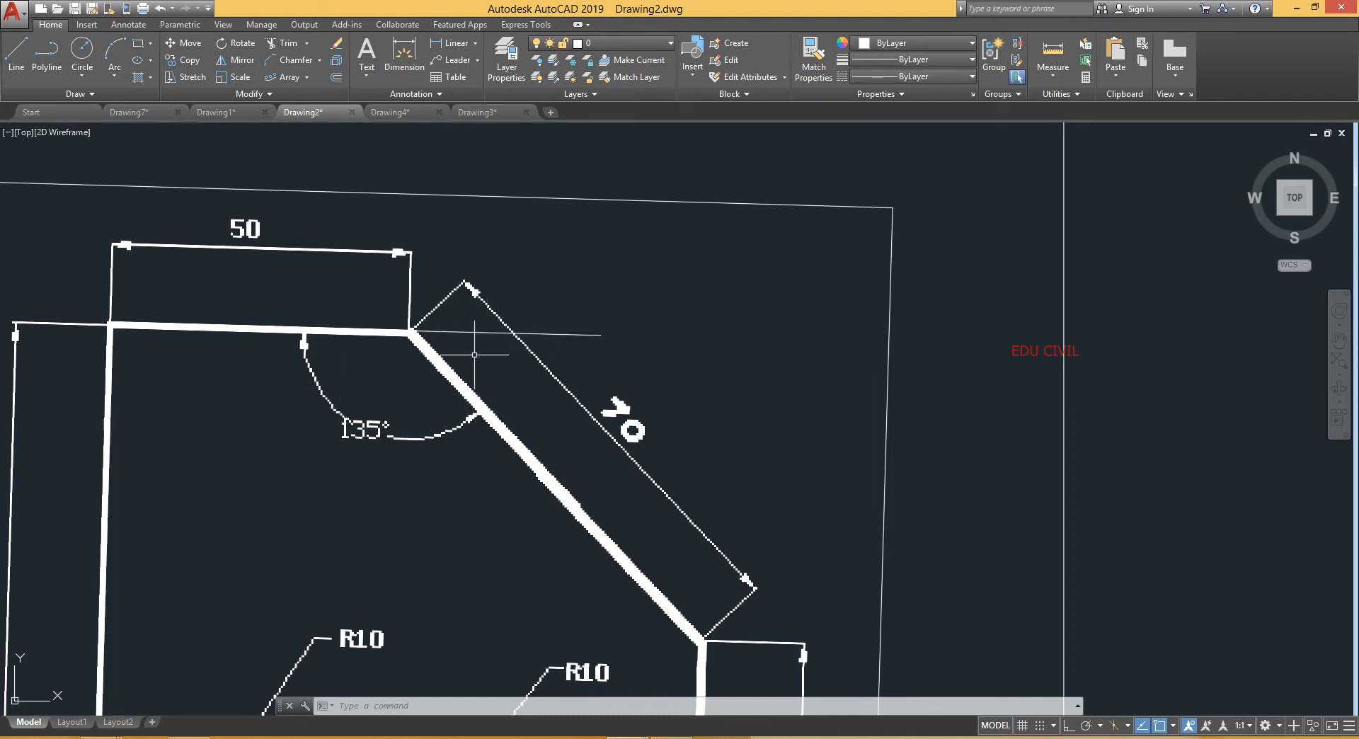
{"action": "scroll", "coordinate": [500, 391], "scroll_direction": "down", "scroll_amount": 2}
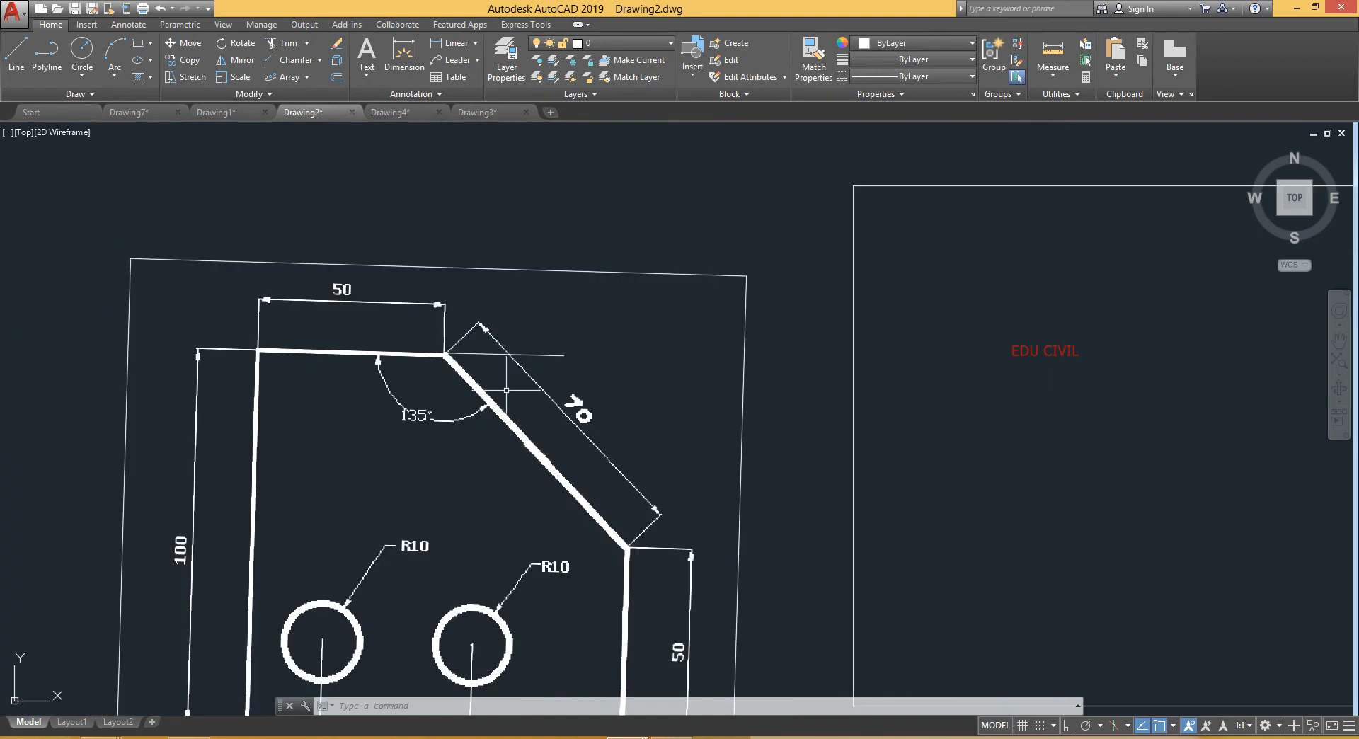
{"action": "middle_click_drag", "start_coordinate": [511, 404], "coordinate": [322, 371]}
{"action": "middle_click_drag", "start_coordinate": [683, 367], "coordinate": [506, 396]}
{"action": "middle_click_drag", "start_coordinate": [640, 376], "coordinate": [718, 370]}
- Chamfer the square's upper-right corner using the Angle option, with length 50 and angle 40 from the top edge
{"action": "type", "text": "CHA"}
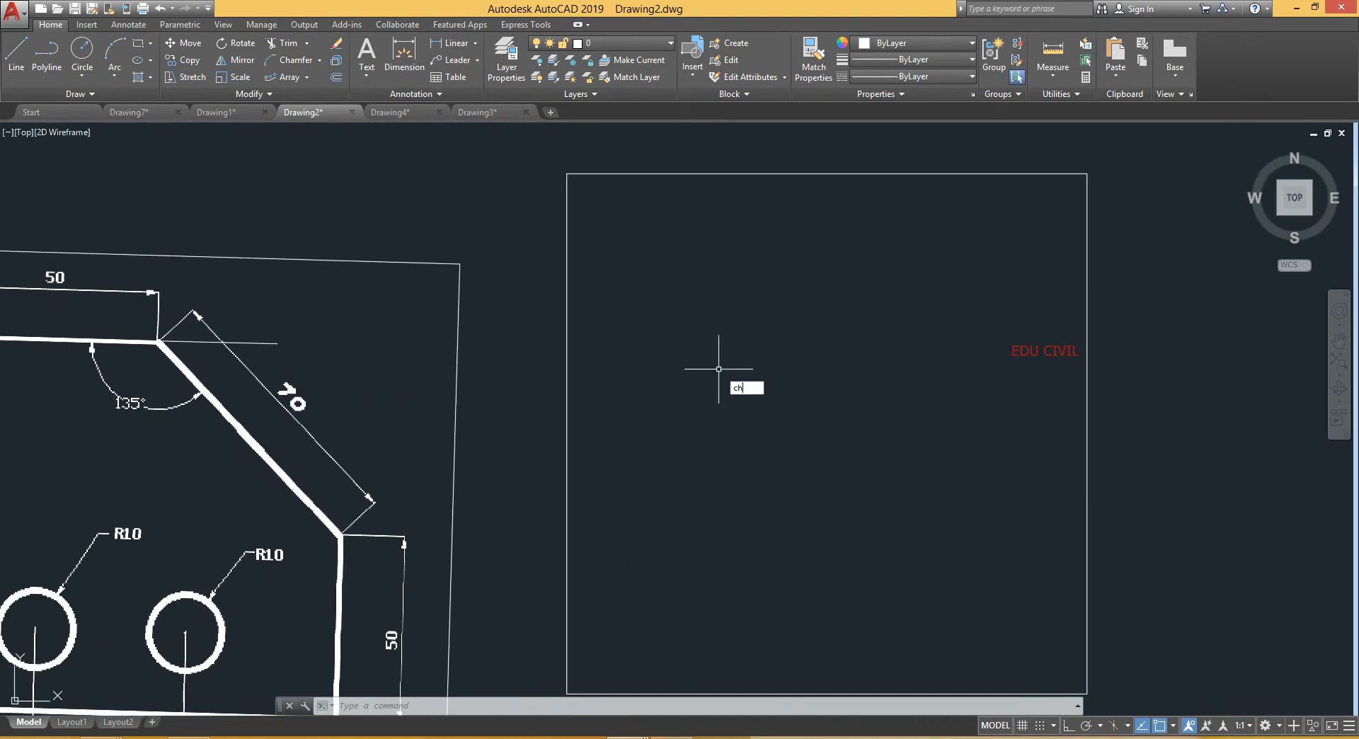
{"action": "key", "text": "Return"}
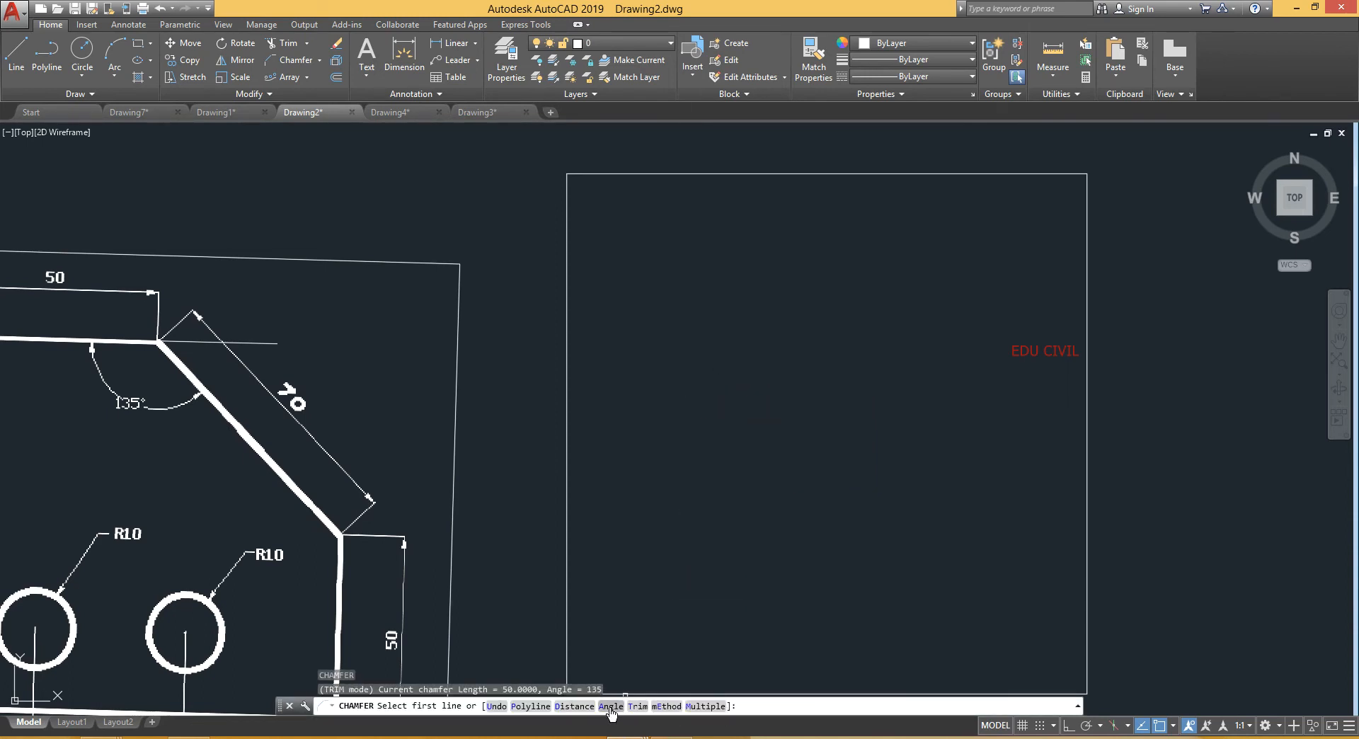
{"action": "type", "text": "A"}
{"action": "key", "text": "Return"}
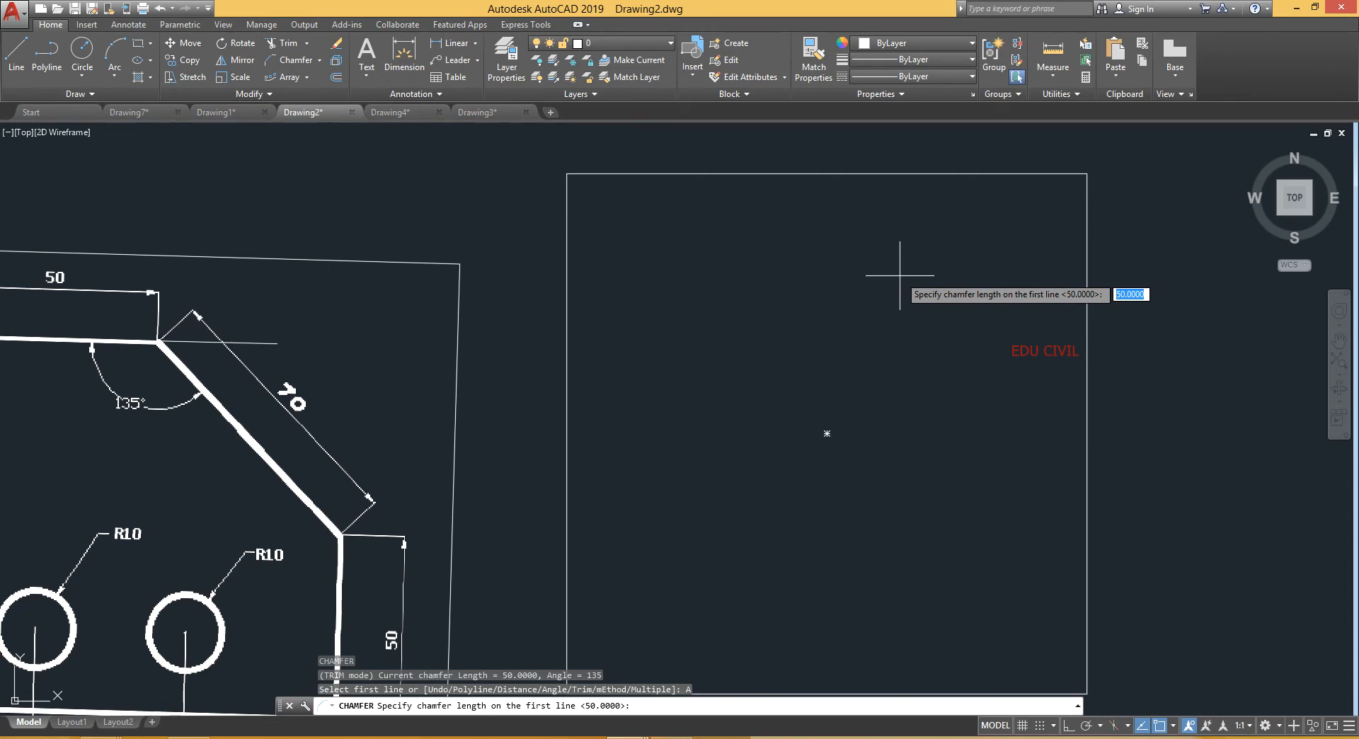
{"action": "type", "text": "50"}
{"action": "key", "text": "Return"}
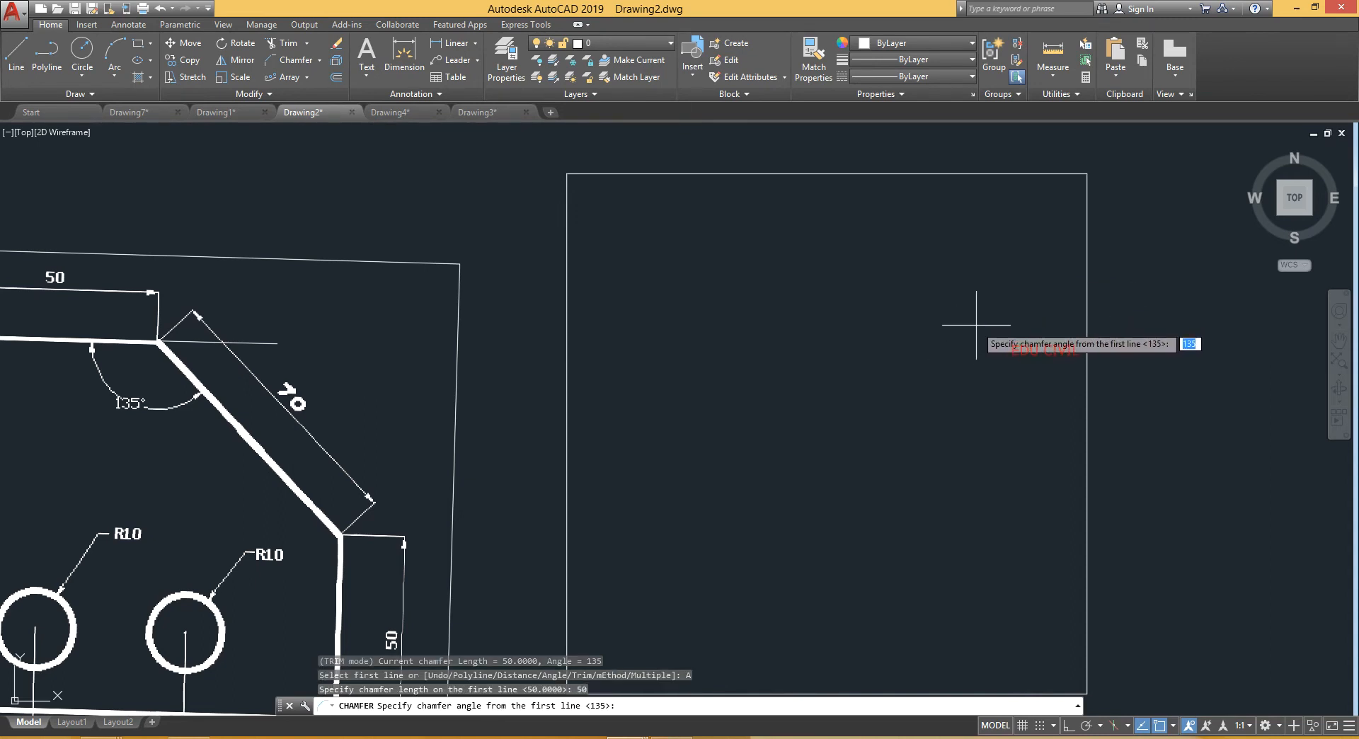
{"action": "type", "text": "4"}
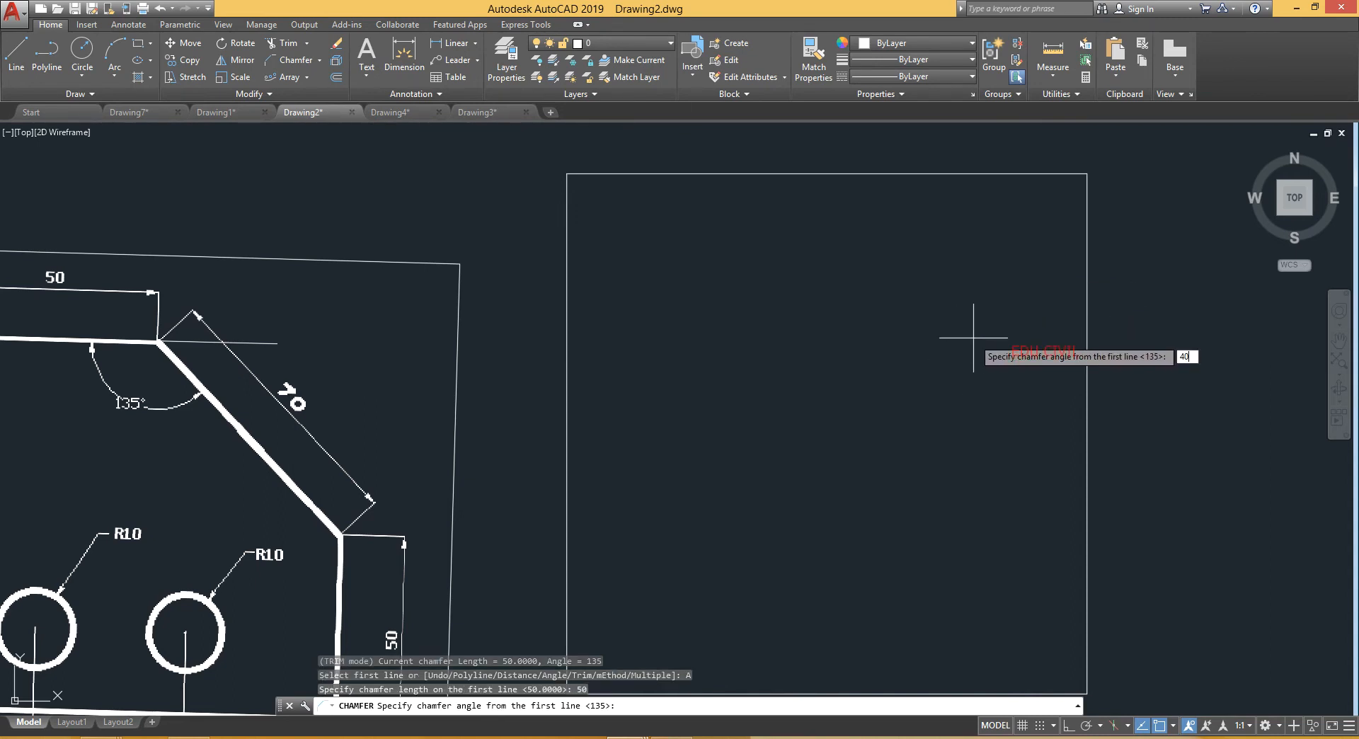
{"action": "type", "text": "0"}
{"action": "key", "text": "Return"}
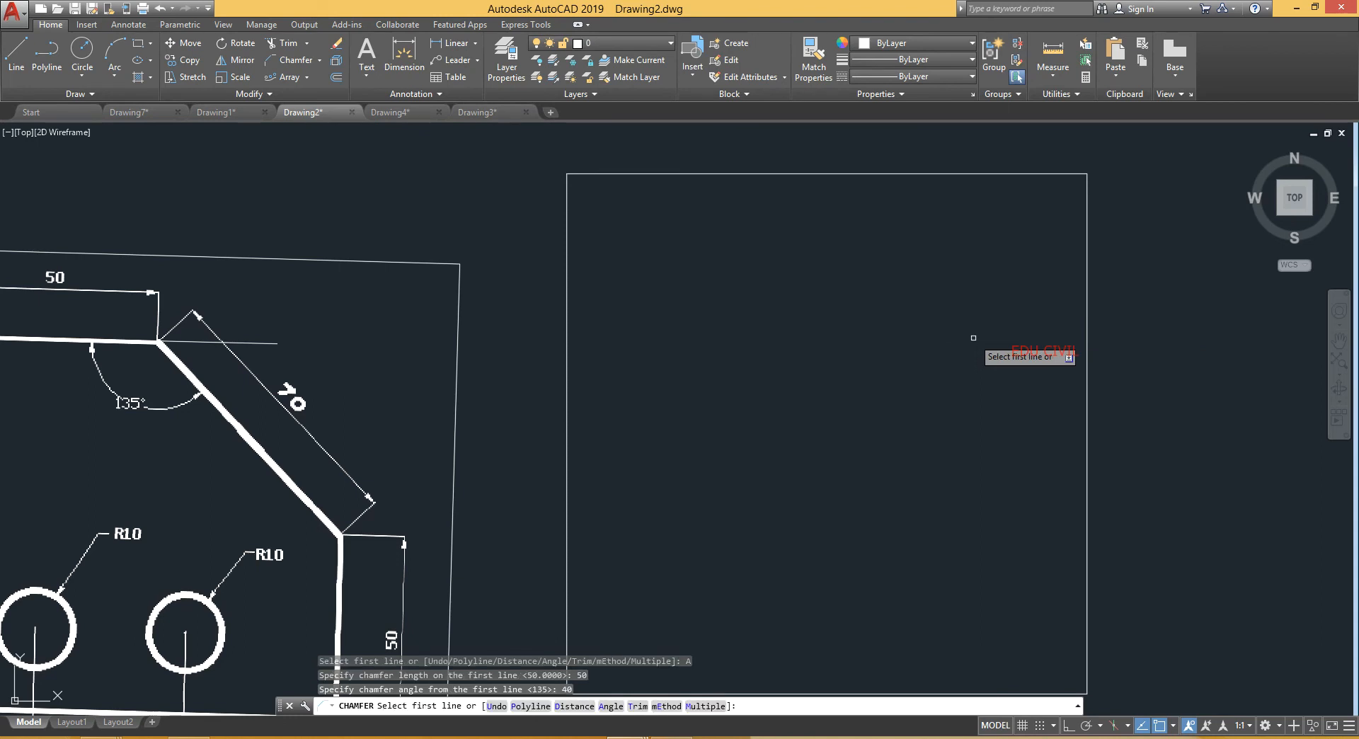
{"action": "left_click", "coordinate": [917, 172]}
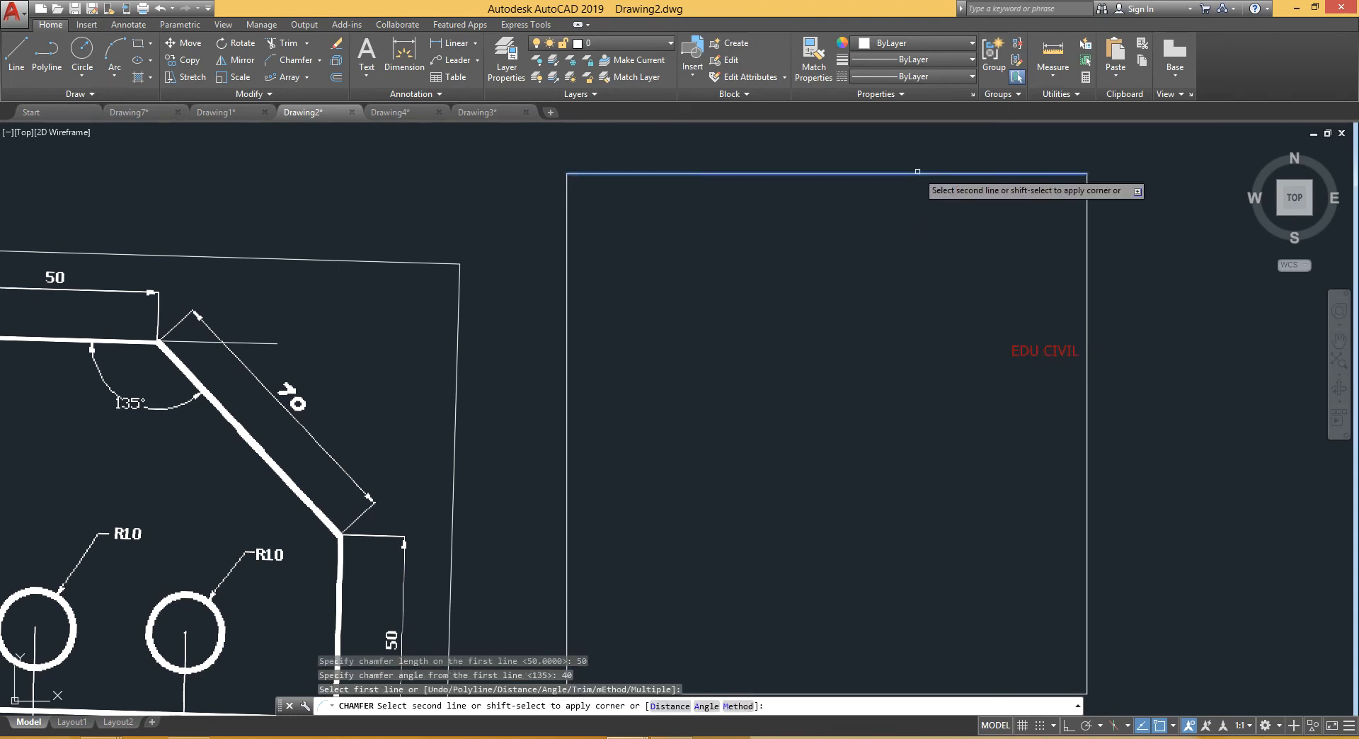
{"action": "left_click", "coordinate": [1087, 362]}
{"action": "scroll", "coordinate": [1056, 415], "scroll_direction": "down", "scroll_amount": 3}
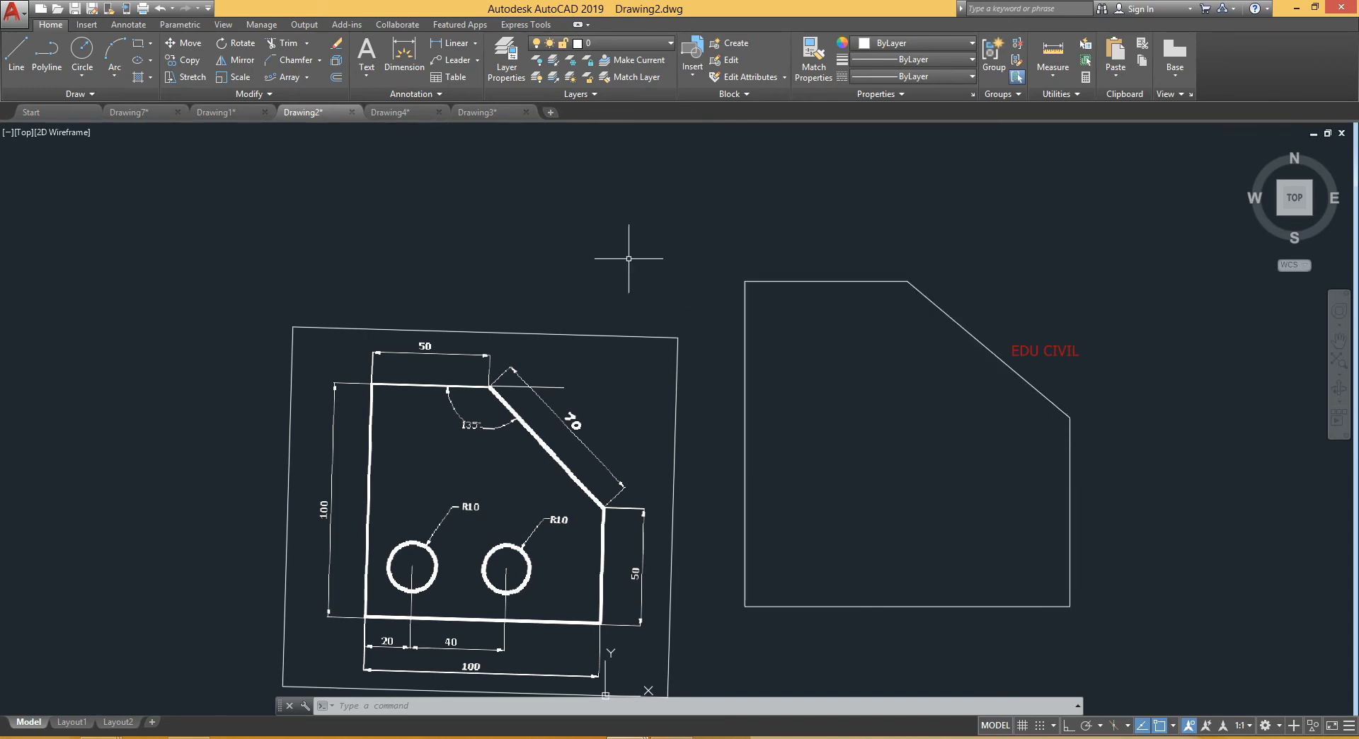
- Switch to Drawing4 and examine the dimensioned reference sheet of chamfered, filleted and plain rectangles
{"action": "left_click", "coordinate": [407, 113]}
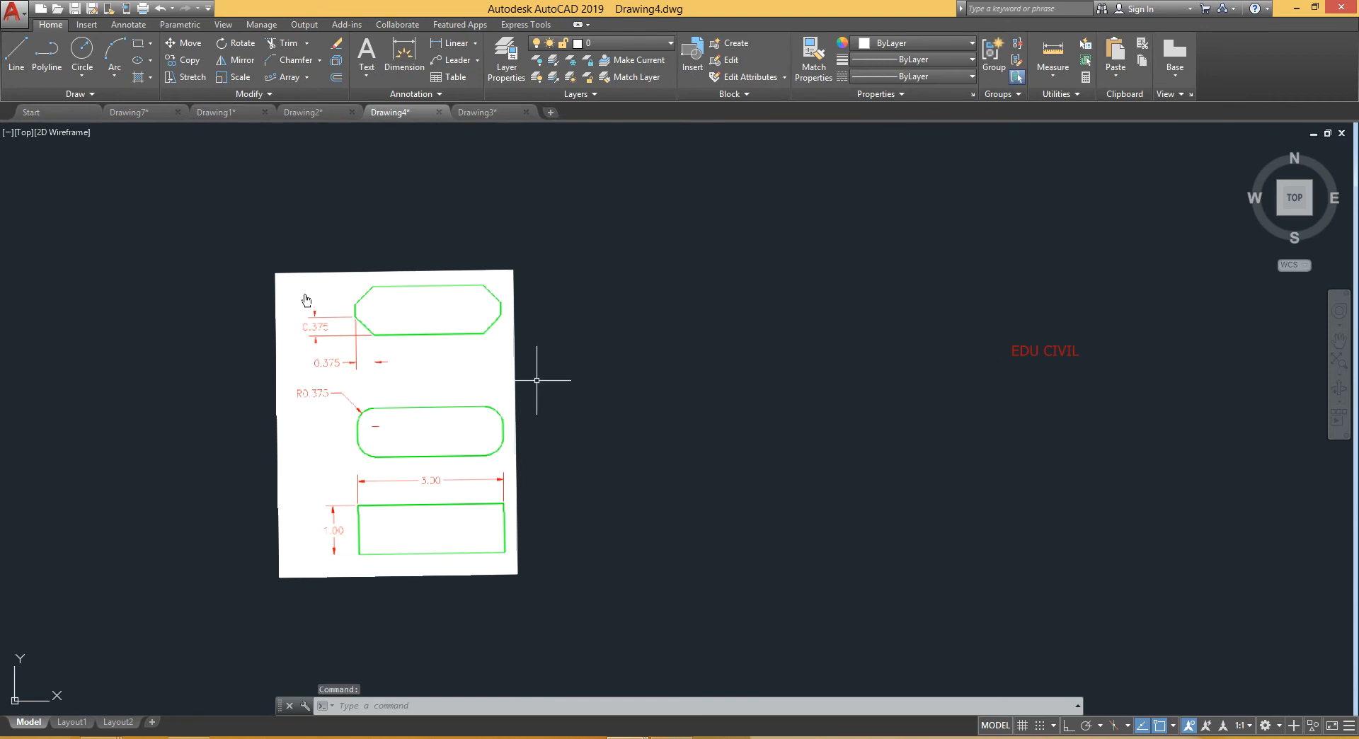
{"action": "scroll", "coordinate": [568, 377], "scroll_direction": "down", "scroll_amount": 2}
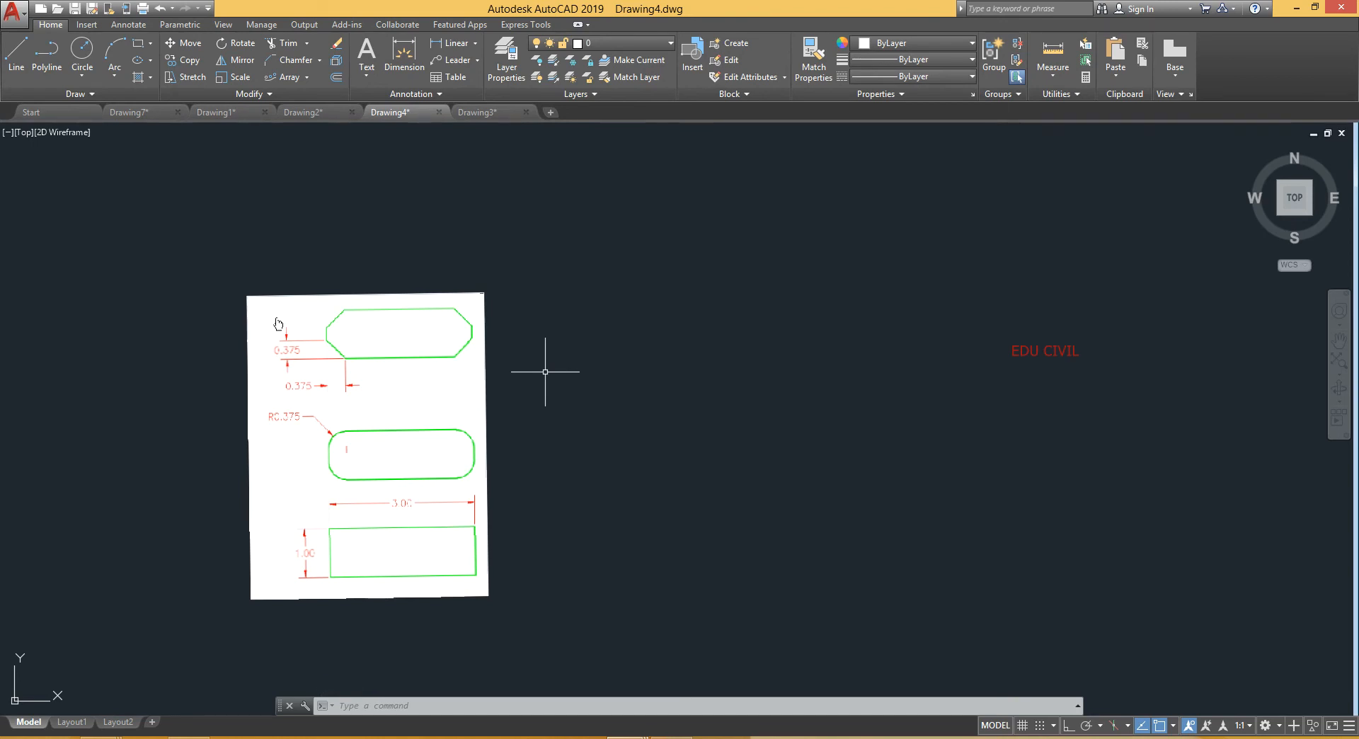
{"action": "scroll", "coordinate": [369, 432], "scroll_direction": "up", "scroll_amount": 4}
{"action": "scroll", "coordinate": [370, 432], "scroll_direction": "down", "scroll_amount": 2}
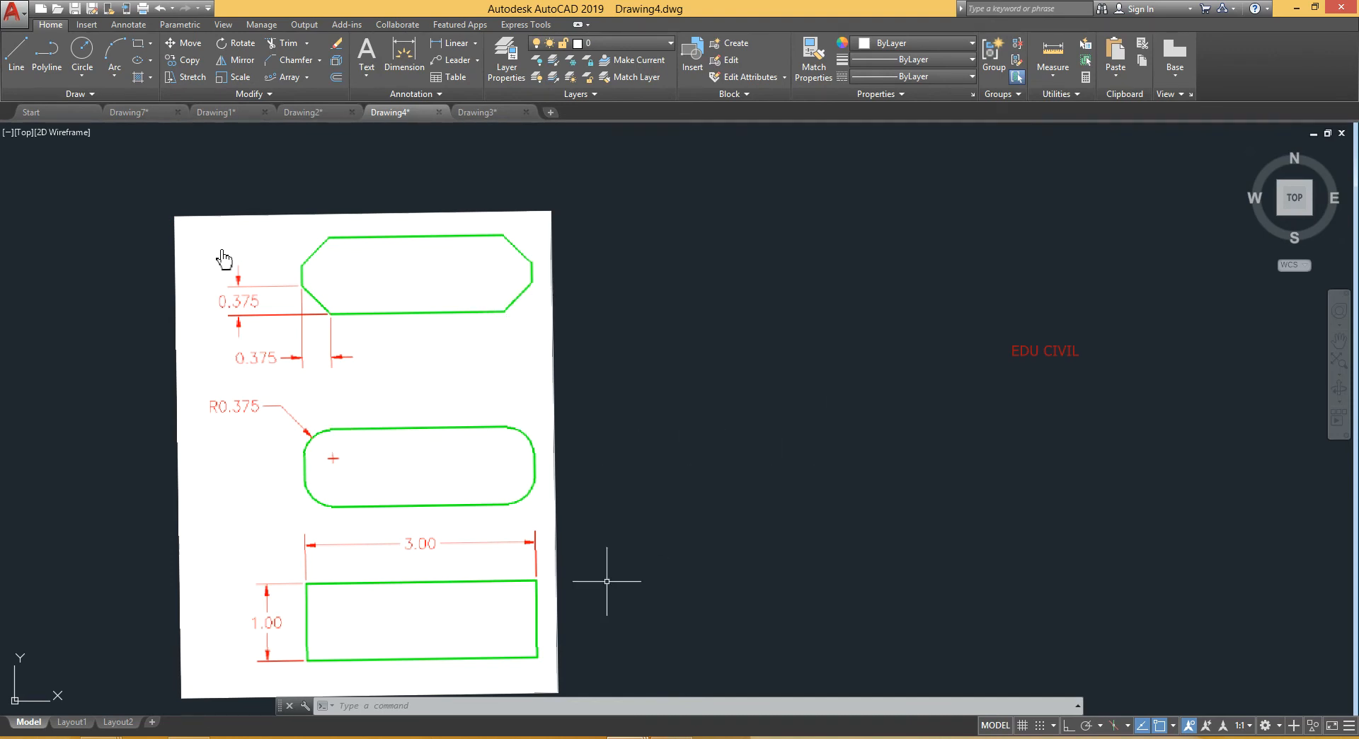
- Draw a rectangle 3 units wide and 1 unit high in the empty space beside the reference sheet
{"action": "type", "text": "rec"}
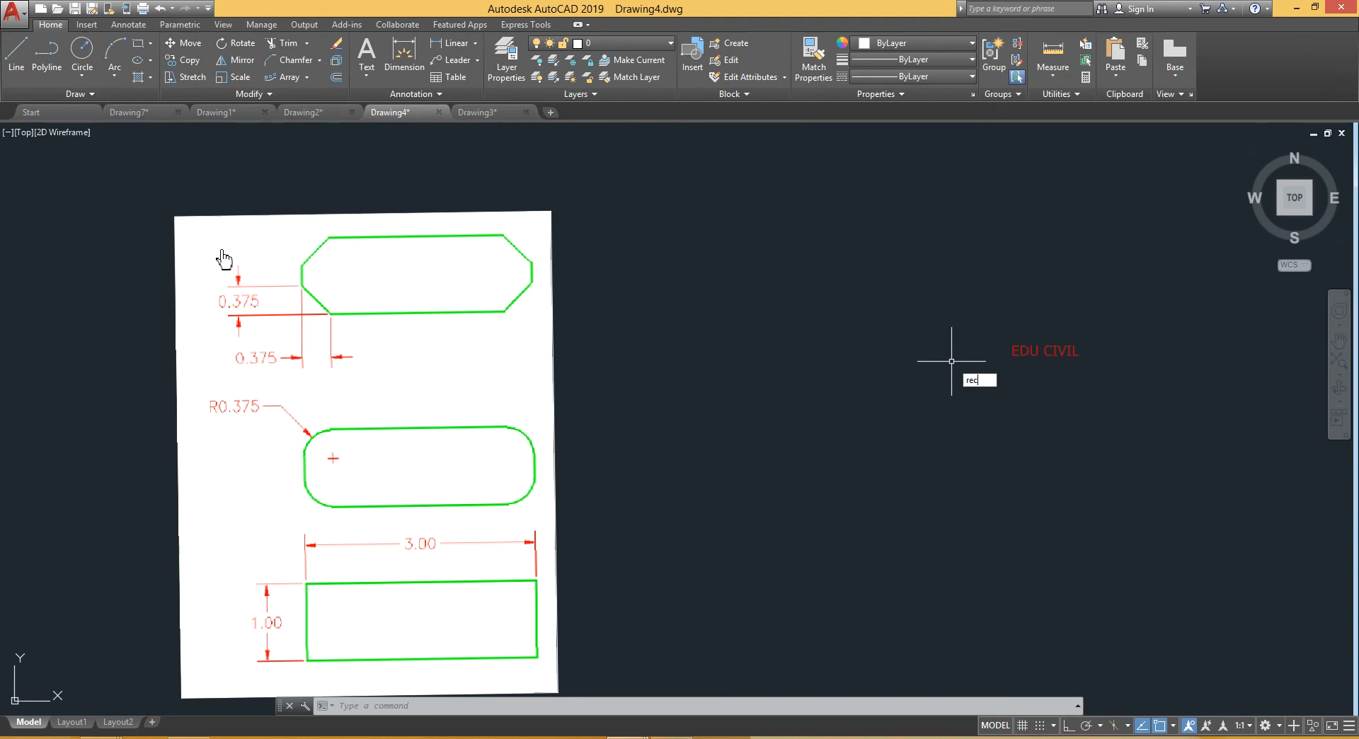
{"action": "key", "text": "Return"}
{"action": "left_click", "coordinate": [691, 570]}
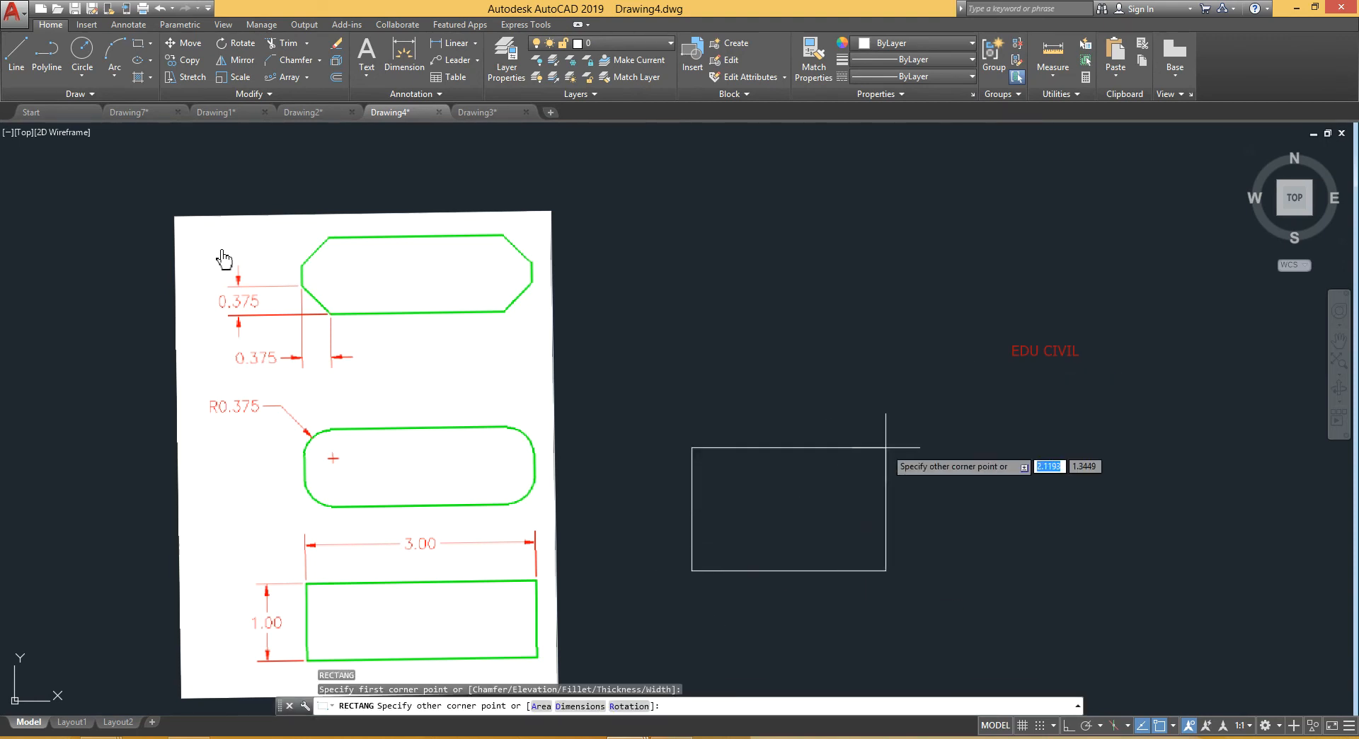
{"action": "type", "text": "3,1"}
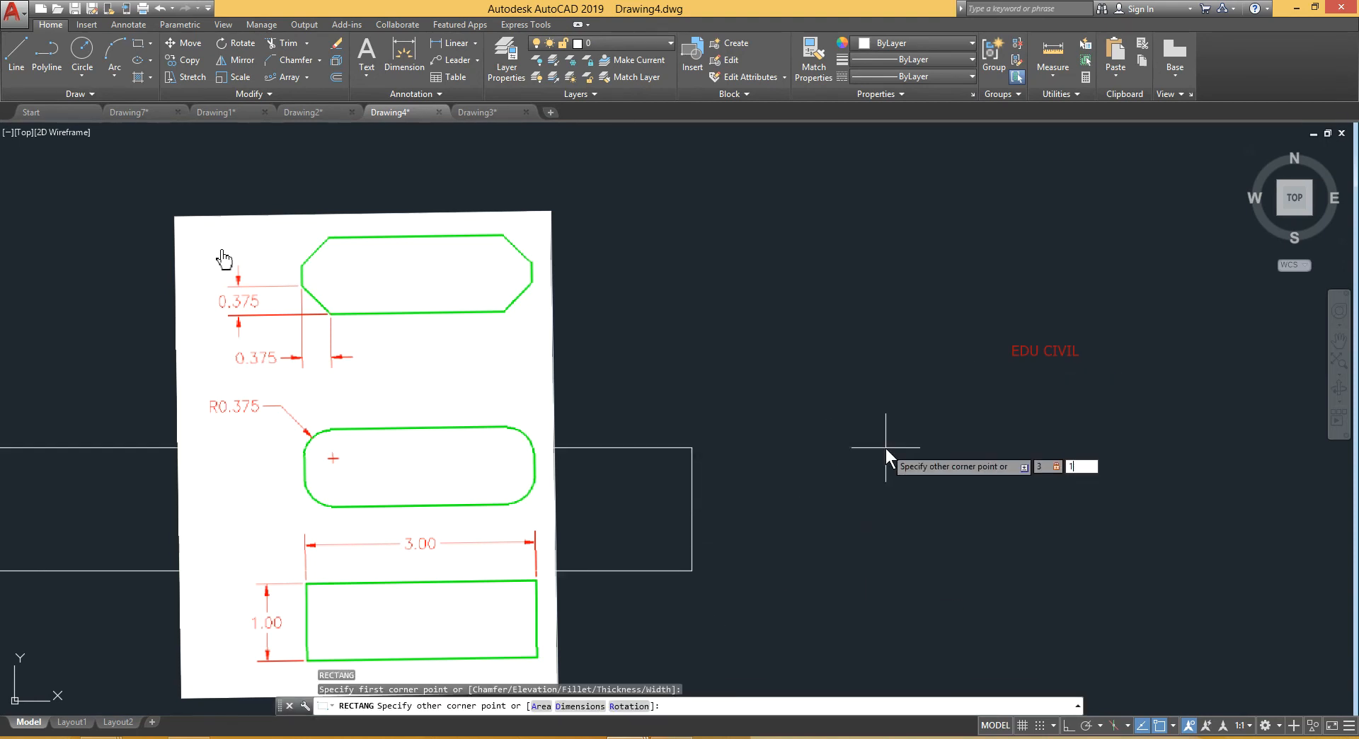
{"action": "key", "text": "Return"}
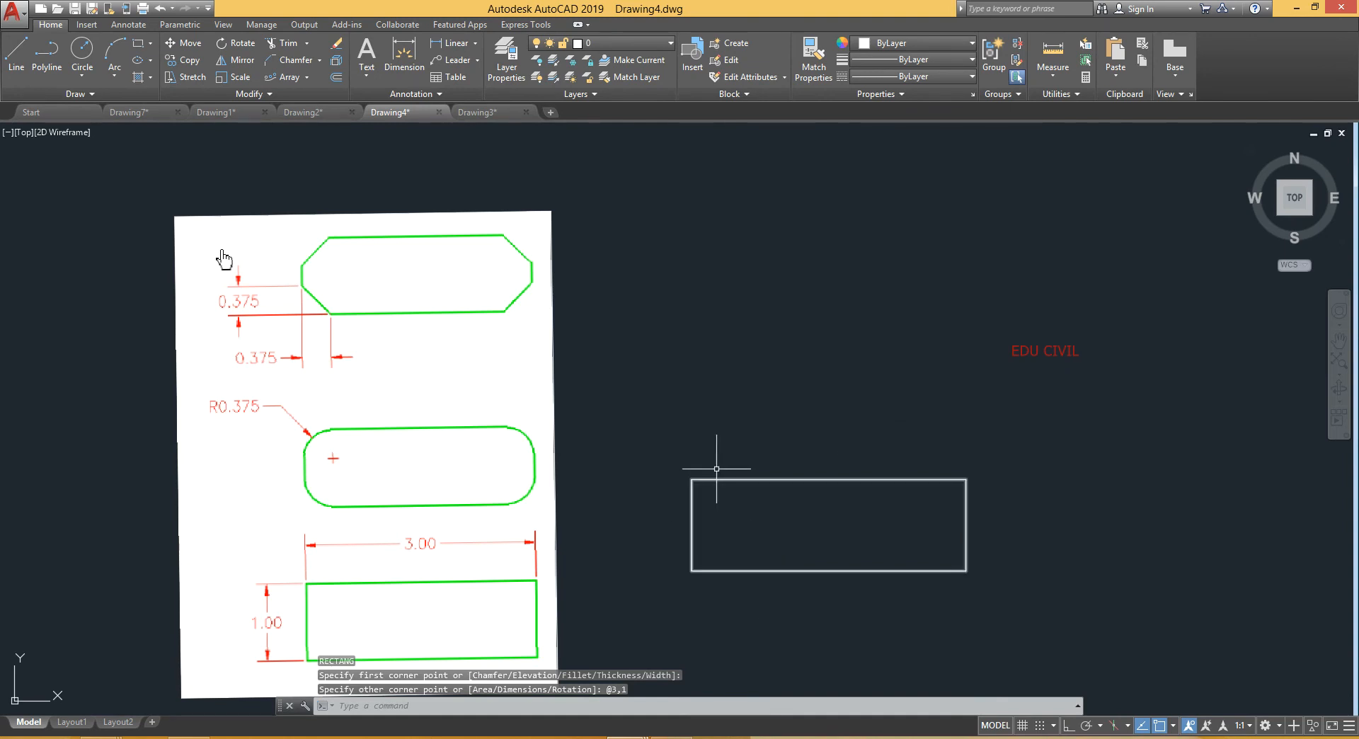
- Fillet the new rectangle's upper-left corner with a radius of 0.375
{"action": "middle_click_drag", "start_coordinate": [707, 481], "coordinate": [711, 452]}
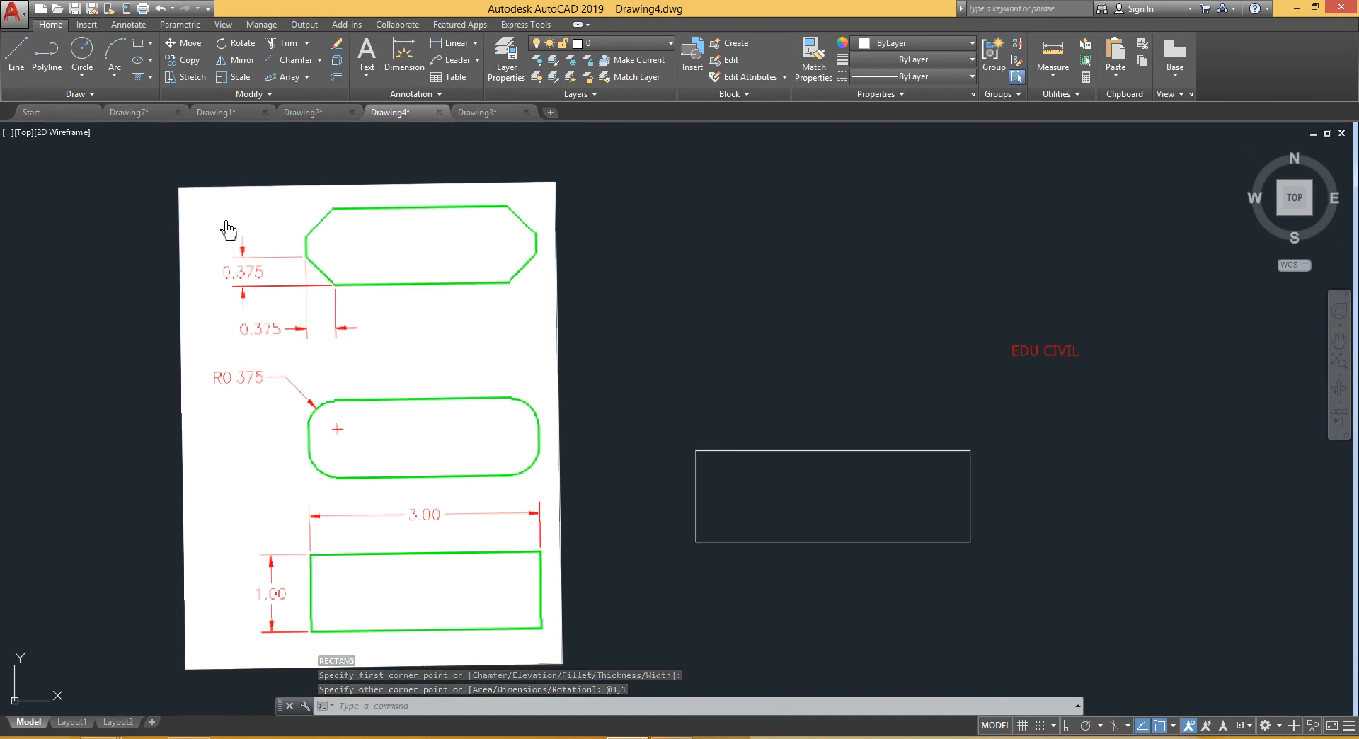
{"action": "left_click", "coordinate": [320, 61]}
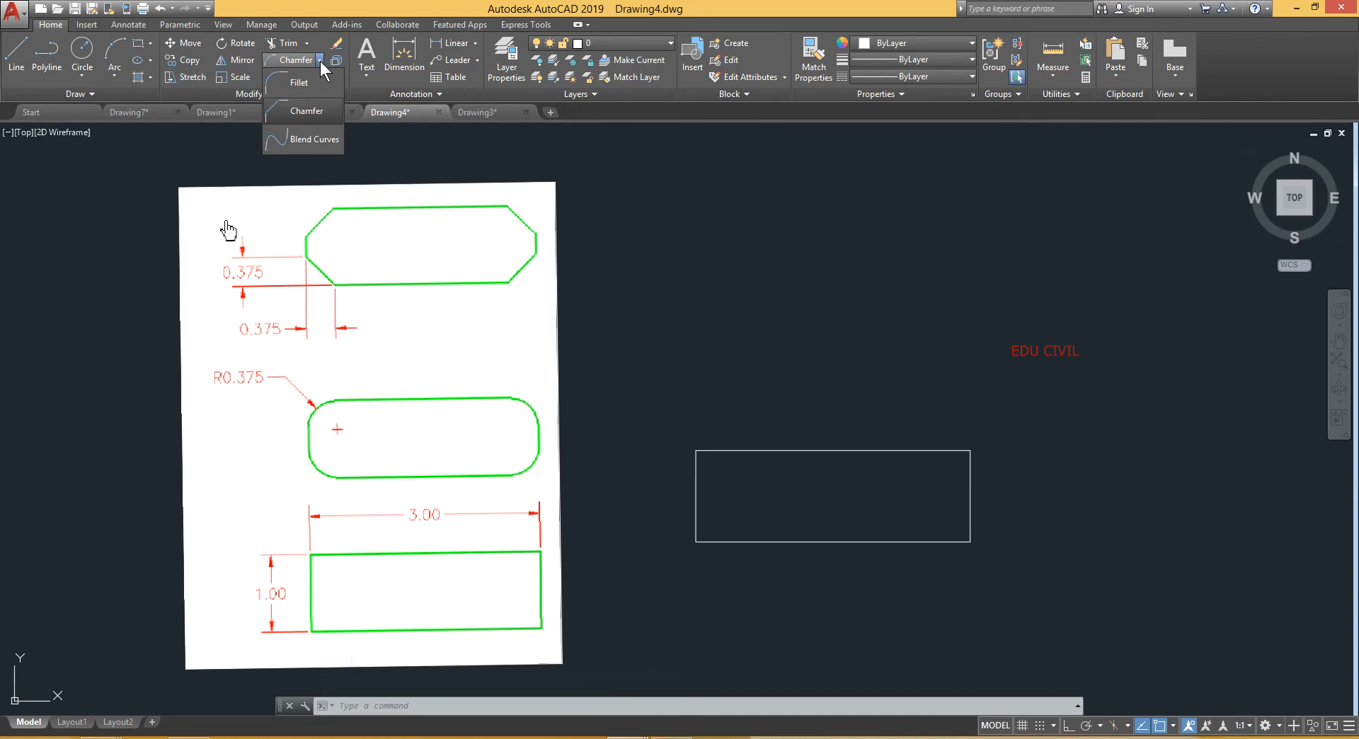
{"action": "left_click", "coordinate": [310, 88]}
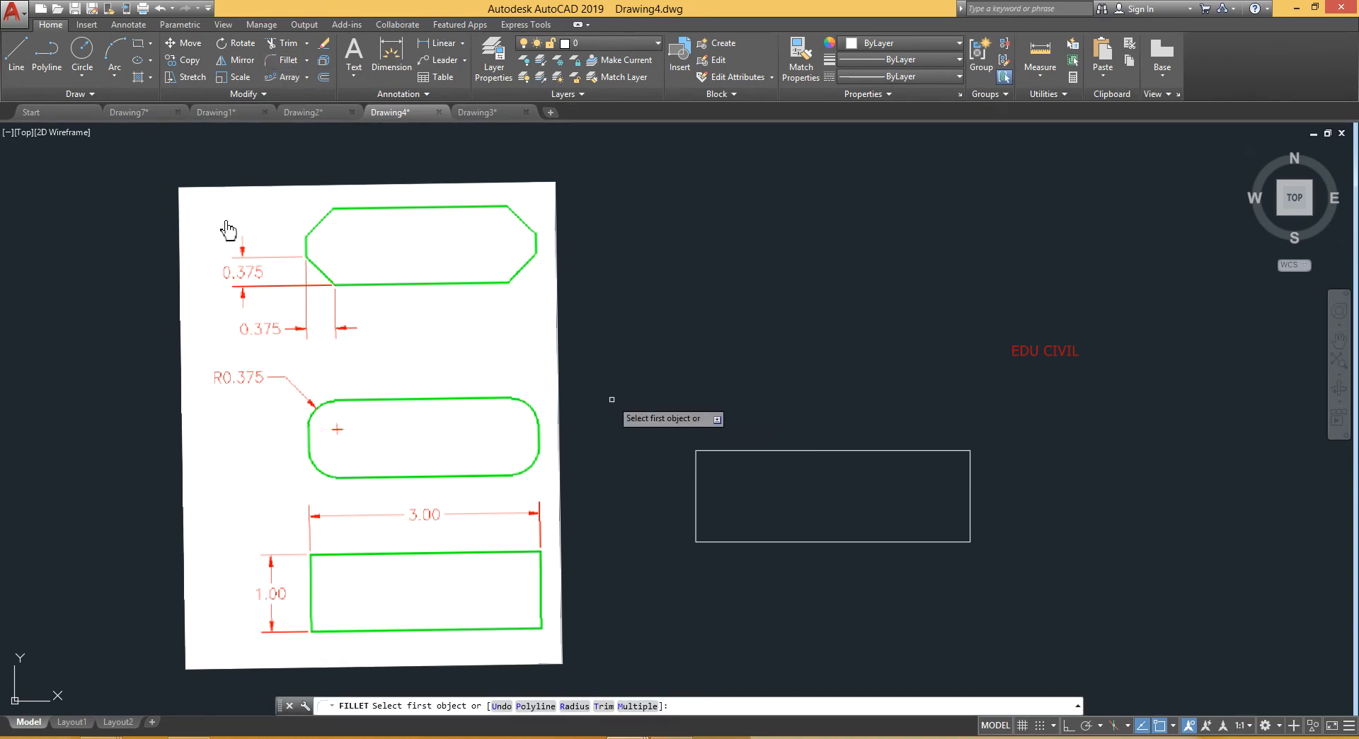
{"action": "type", "text": "R"}
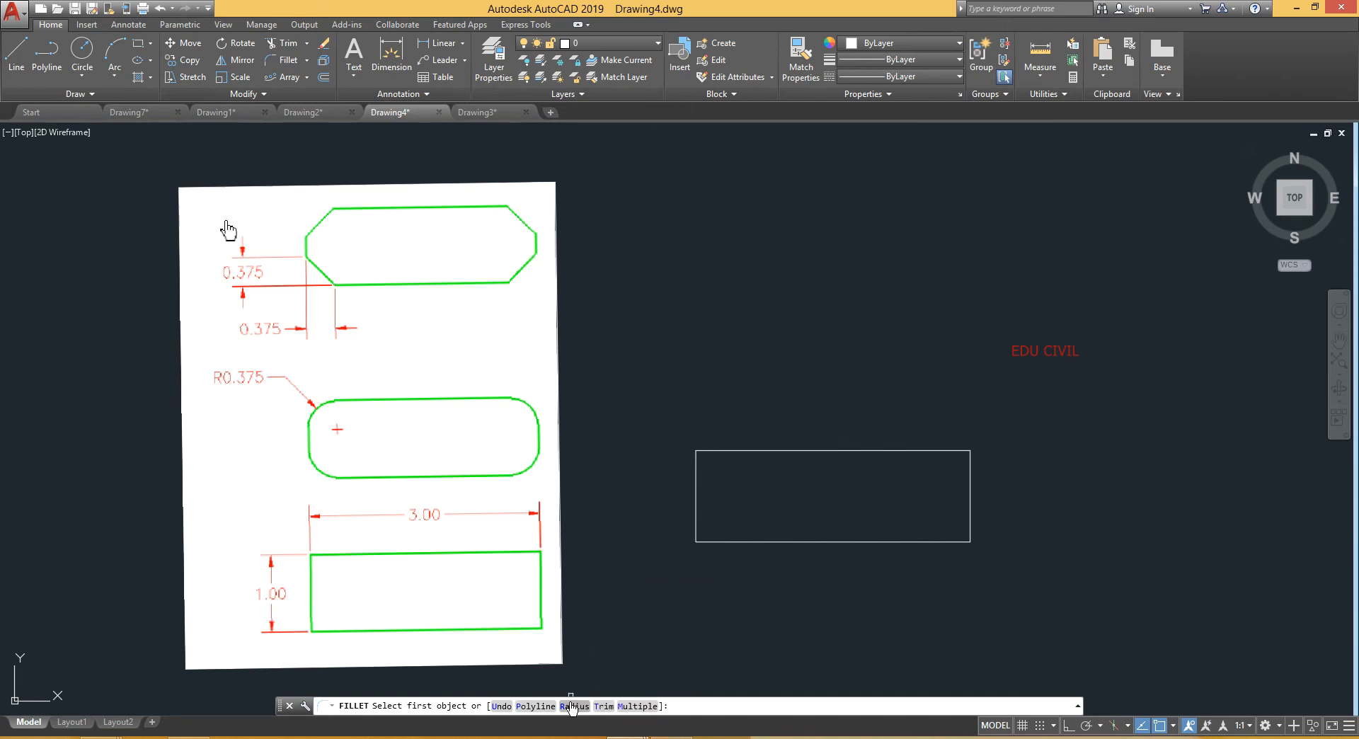
{"action": "key", "text": "Return"}
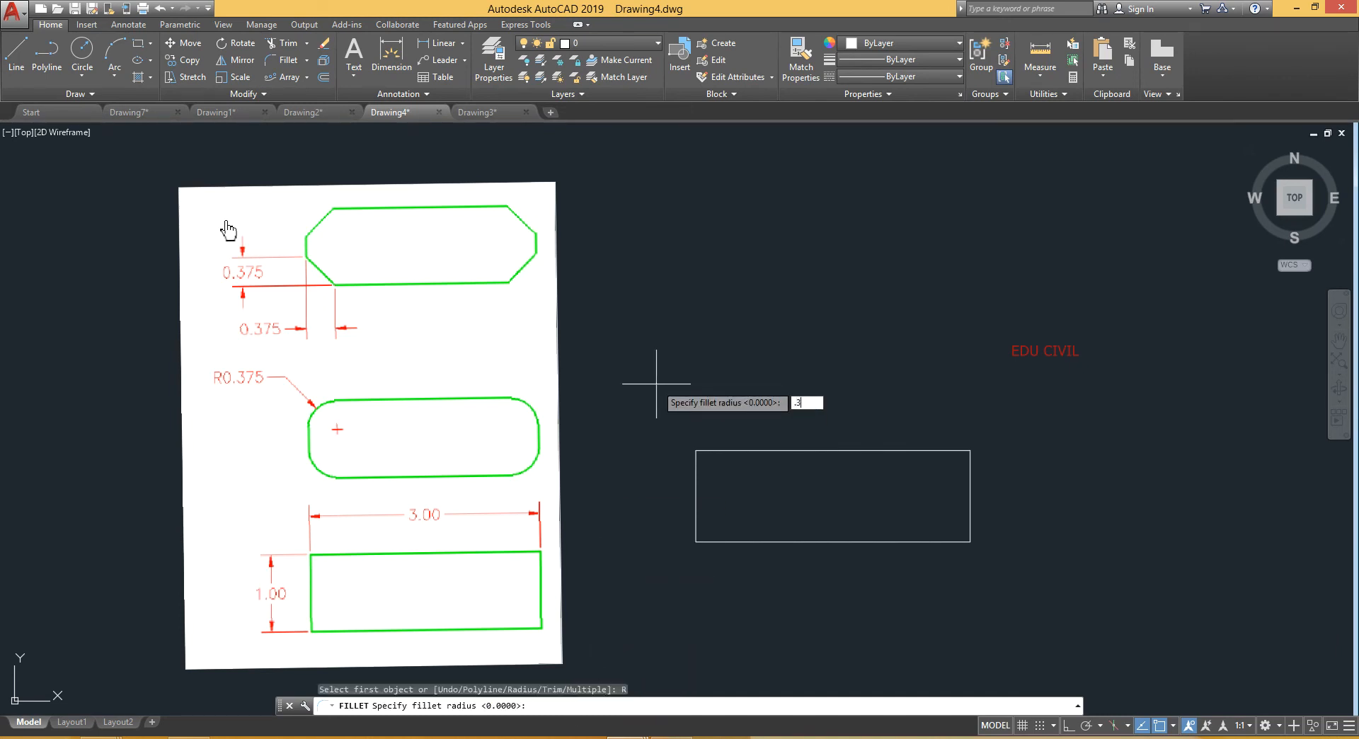
{"action": "key", "text": "Return"}
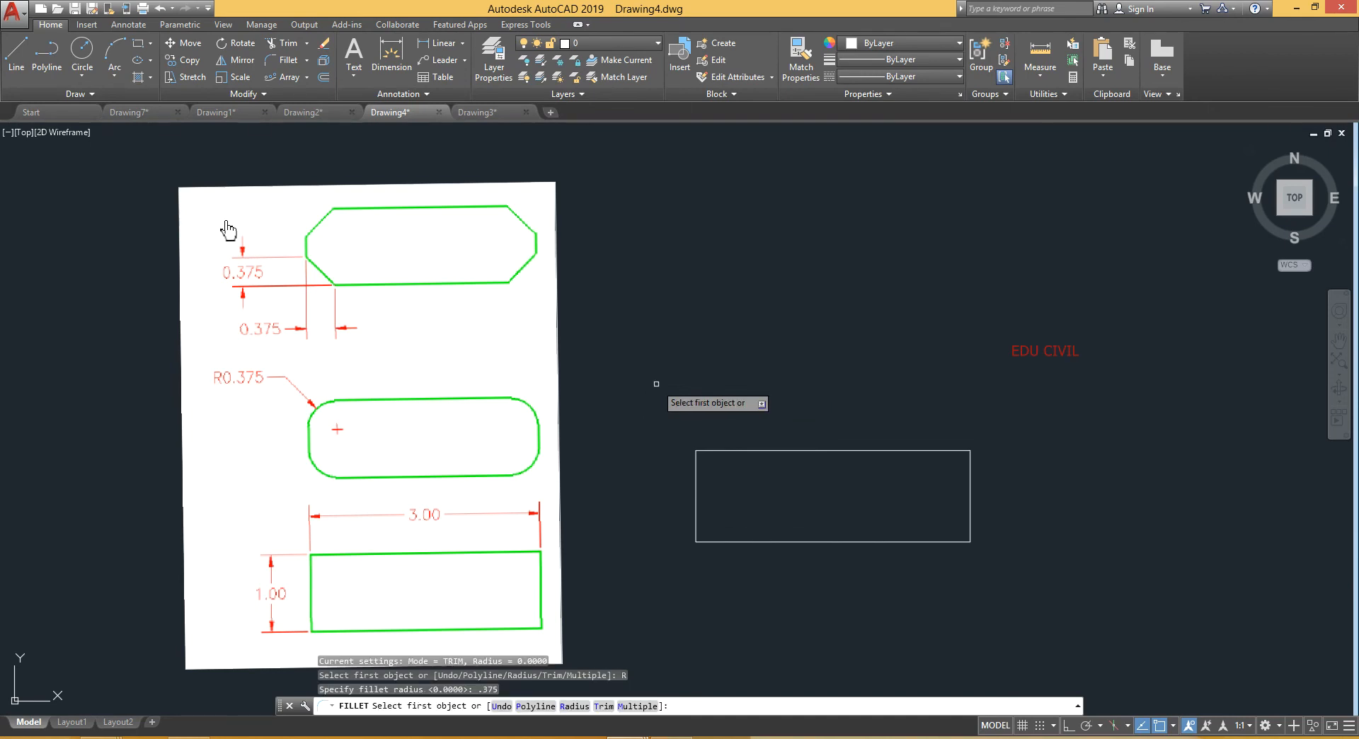
{"action": "left_click", "coordinate": [697, 465]}
{"action": "left_click", "coordinate": [708, 451]}
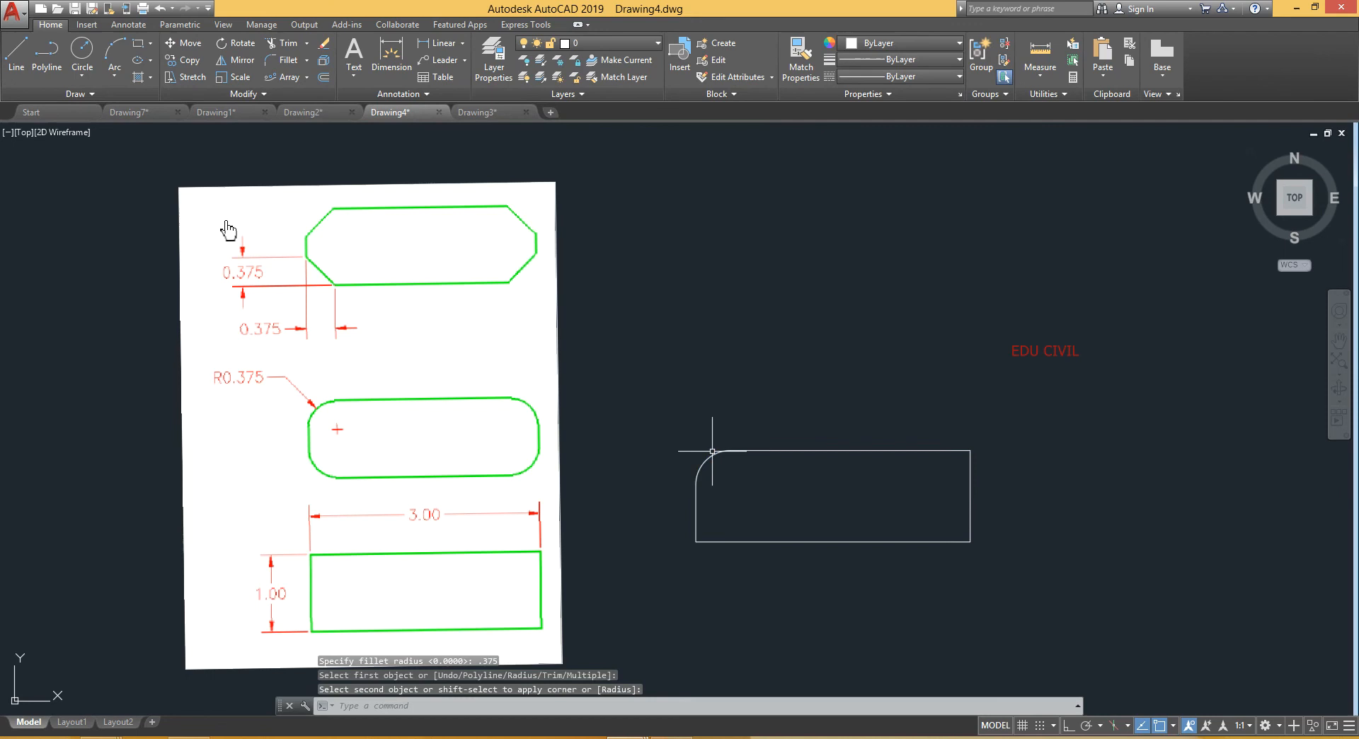
- Fillet the rectangle's upper-right, lower-right and lower-left corners with the same 0.375 radius
{"action": "key", "text": "Return"}
{"action": "left_click", "coordinate": [935, 451]}
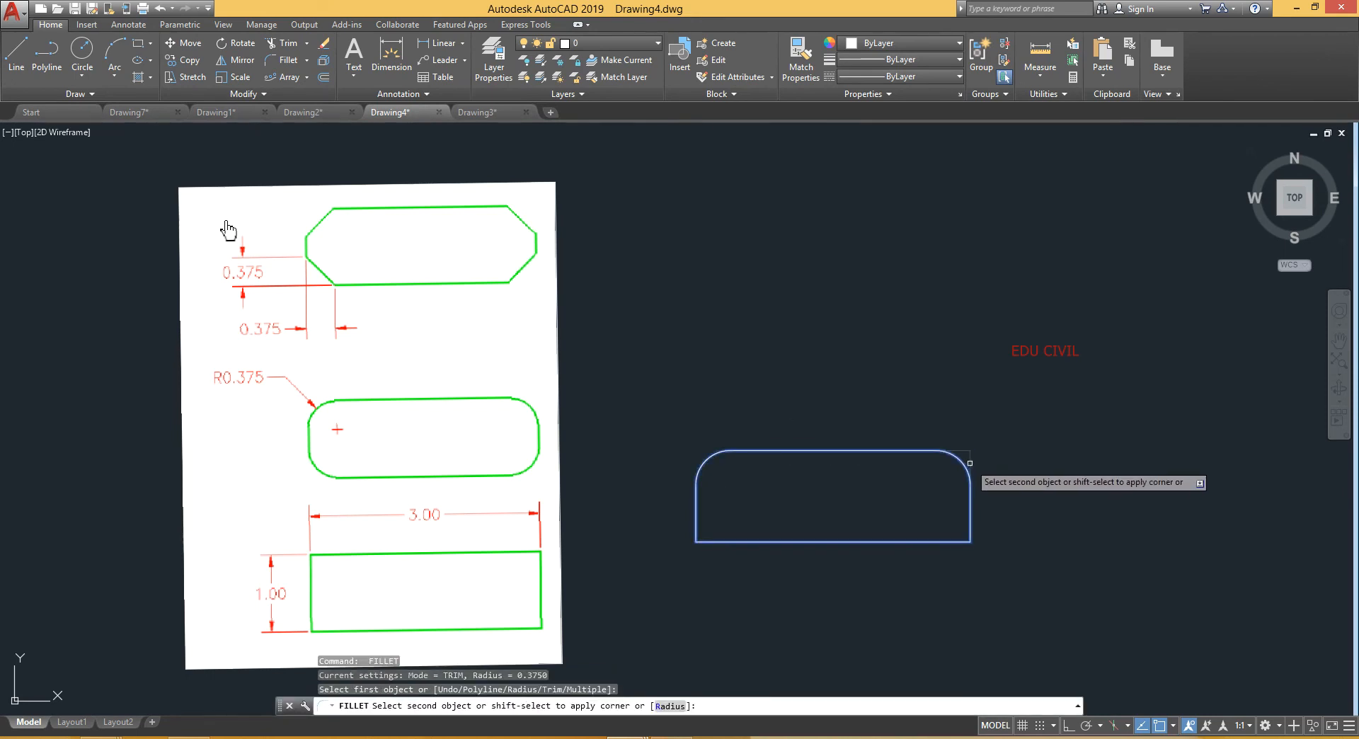
{"action": "left_click", "coordinate": [963, 531]}
{"action": "key", "text": "Return"}
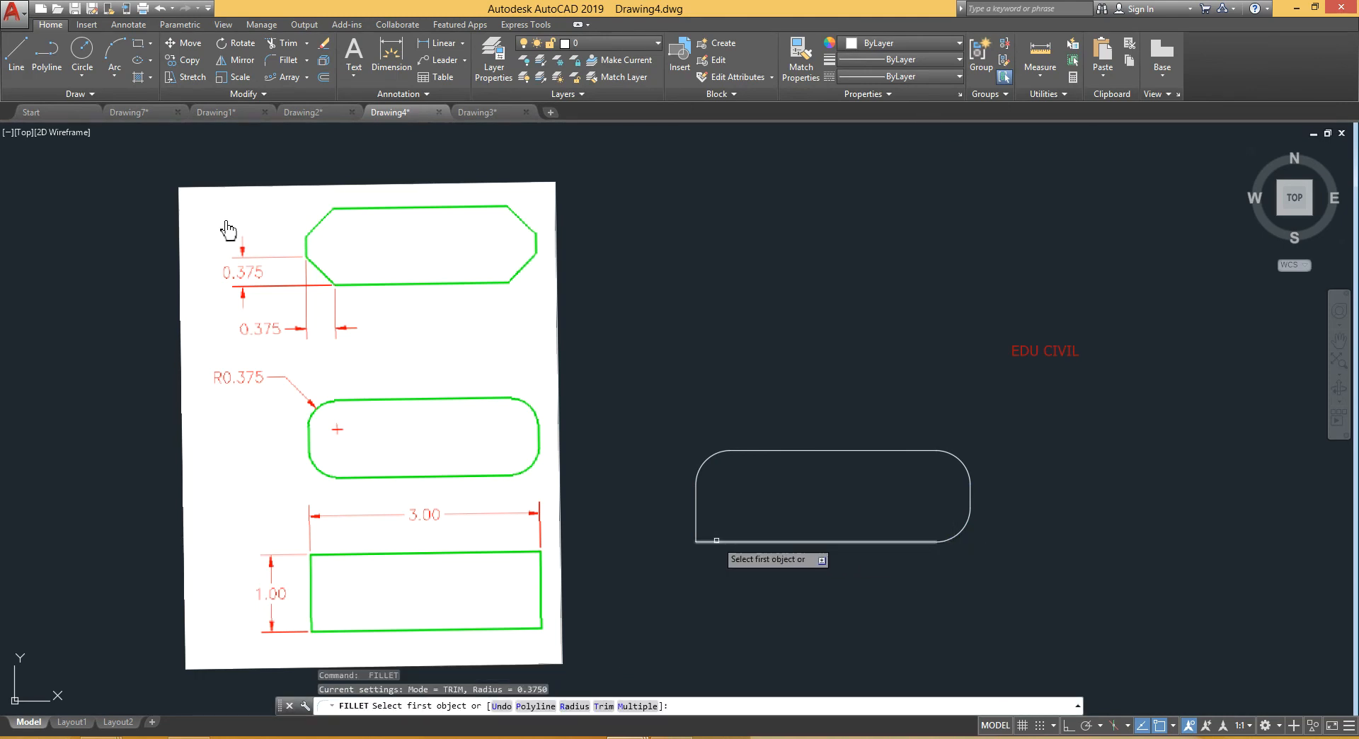
{"action": "left_click", "coordinate": [716, 540]}
{"action": "left_click", "coordinate": [700, 525]}
{"action": "key", "text": "Escape"}
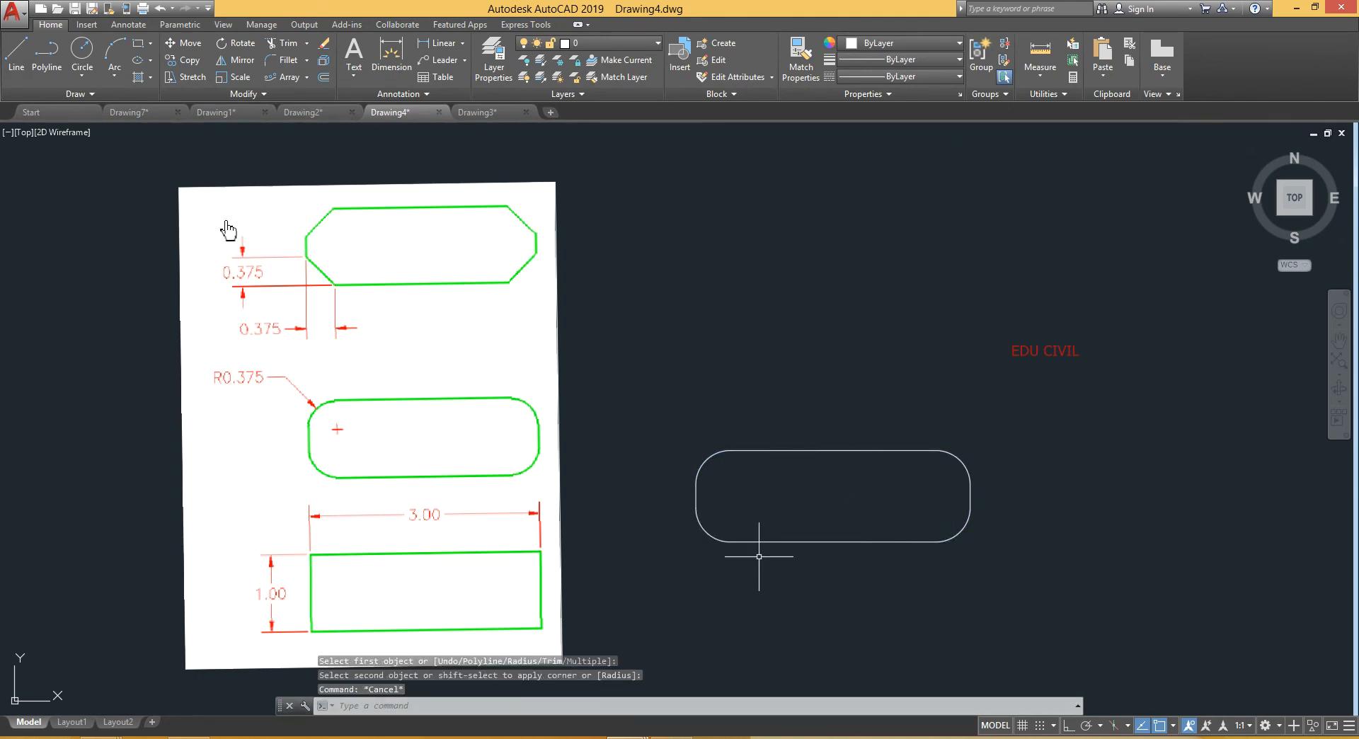
- Draw a horizontal line about 2 units long in the empty space above the filleted rectangle
{"action": "middle_click_drag", "start_coordinate": [771, 385], "coordinate": [751, 460]}
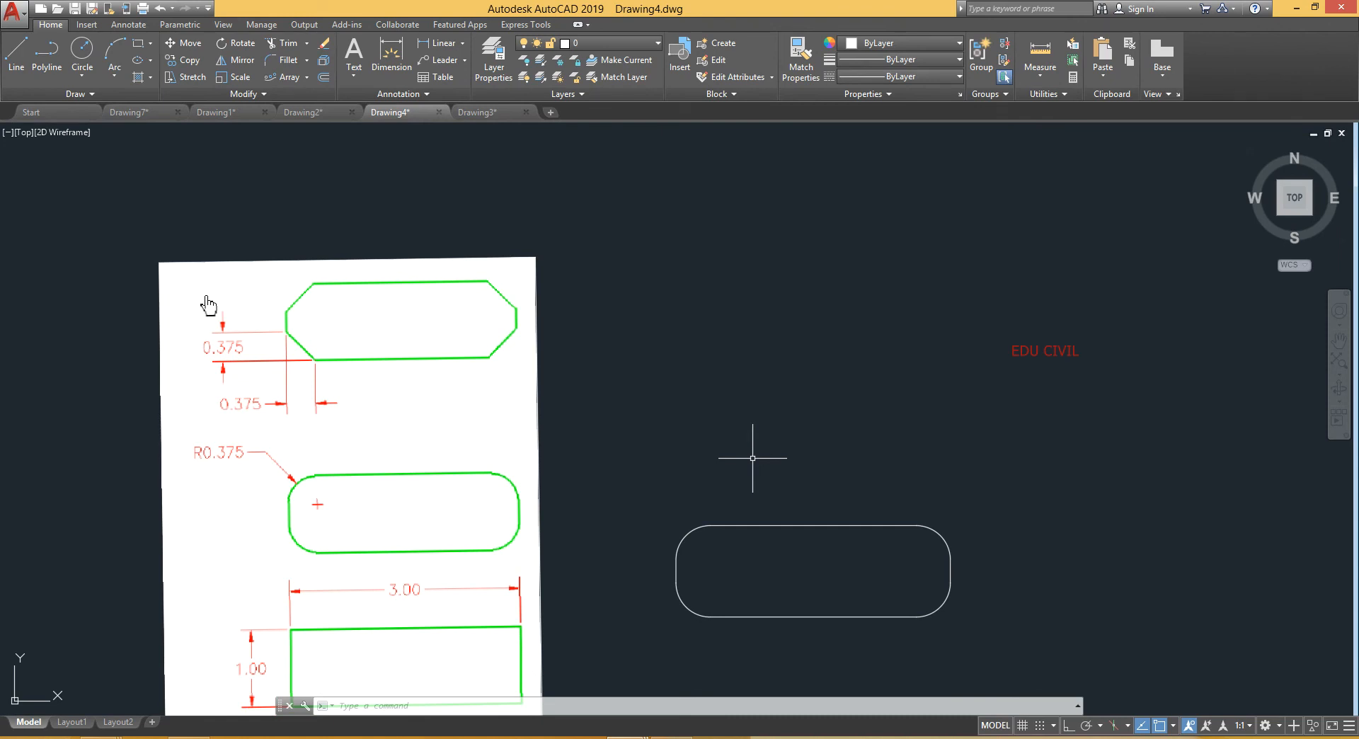
{"action": "type", "text": "l"}
{"action": "key", "text": "Return"}
{"action": "left_click", "coordinate": [710, 243]}
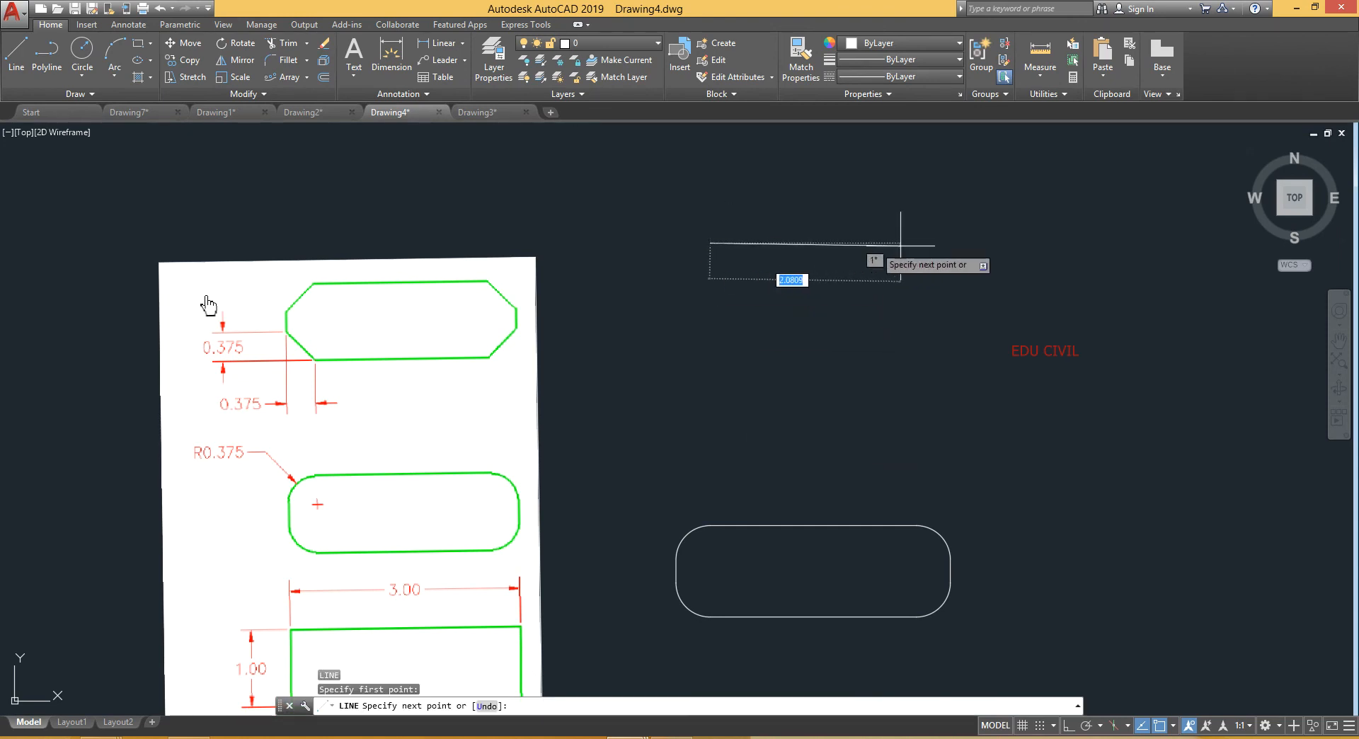
{"action": "left_click", "coordinate": [912, 243]}
{"action": "key", "text": "Return"}
- Draw a separate vertical line with Ortho on, starting below and just beyond the horizontal line's right end
{"action": "scroll", "coordinate": [908, 272], "scroll_direction": "up", "scroll_amount": 2}
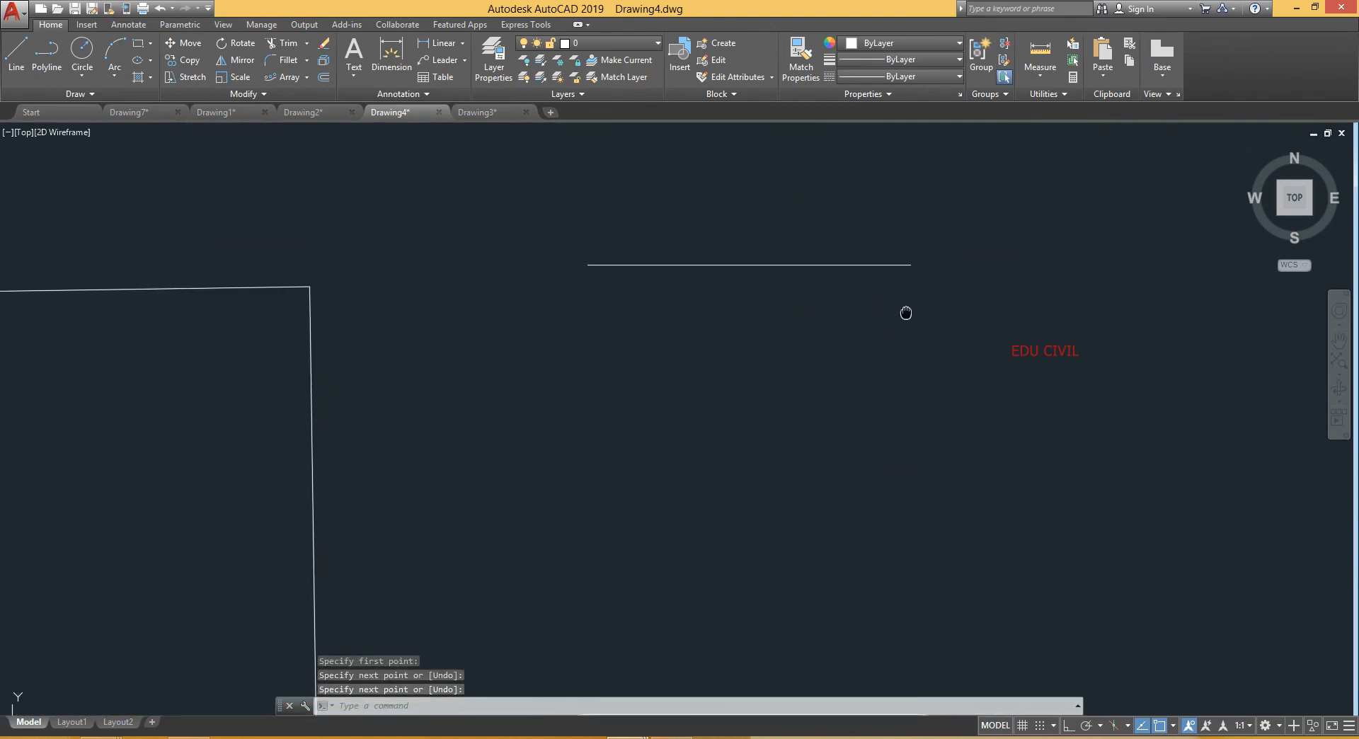
{"action": "type", "text": "l"}
{"action": "key", "text": "Return"}
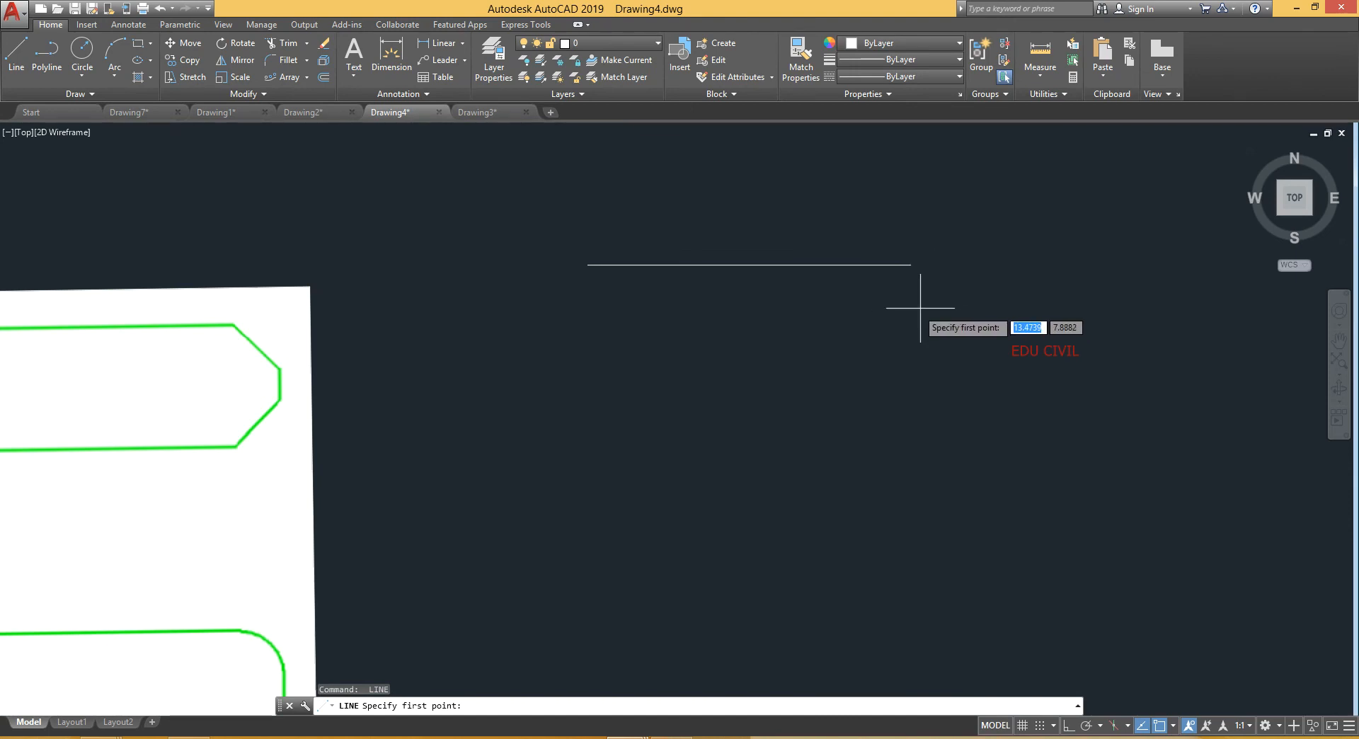
{"action": "left_click", "coordinate": [960, 301]}
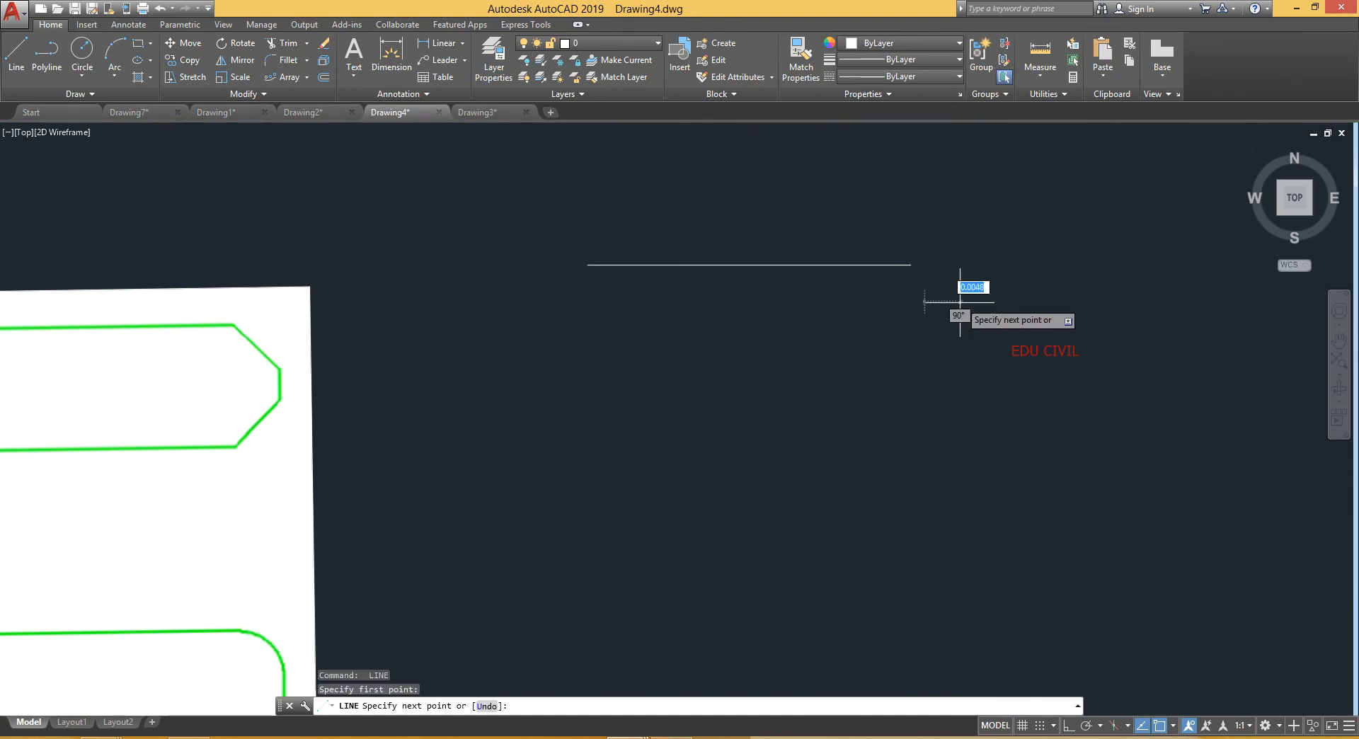
{"action": "key", "text": "F8"}
{"action": "left_click", "coordinate": [961, 540]}
{"action": "key", "text": "Escape"}
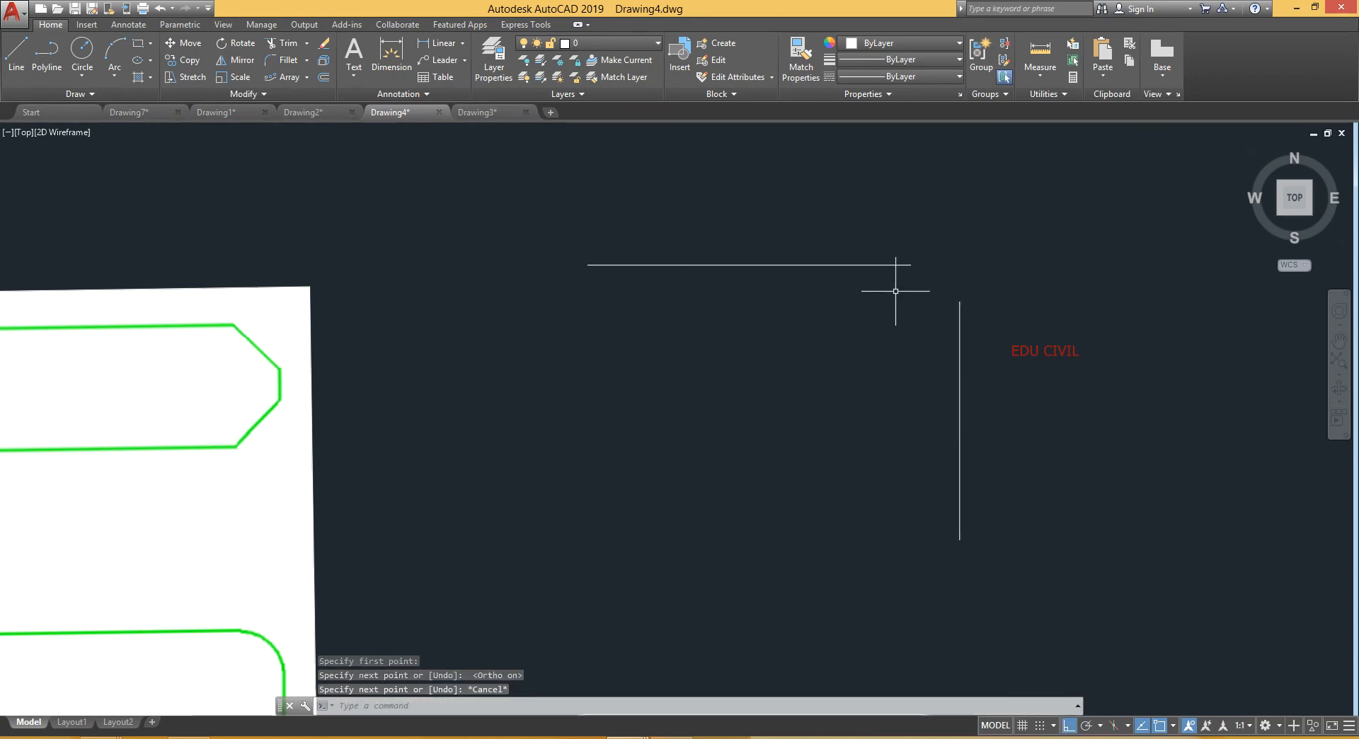
- Fillet the horizontal and vertical lines with a radius of 0 to join them in a sharp corner
{"action": "middle_click_drag", "start_coordinate": [946, 288], "coordinate": [946, 322]}
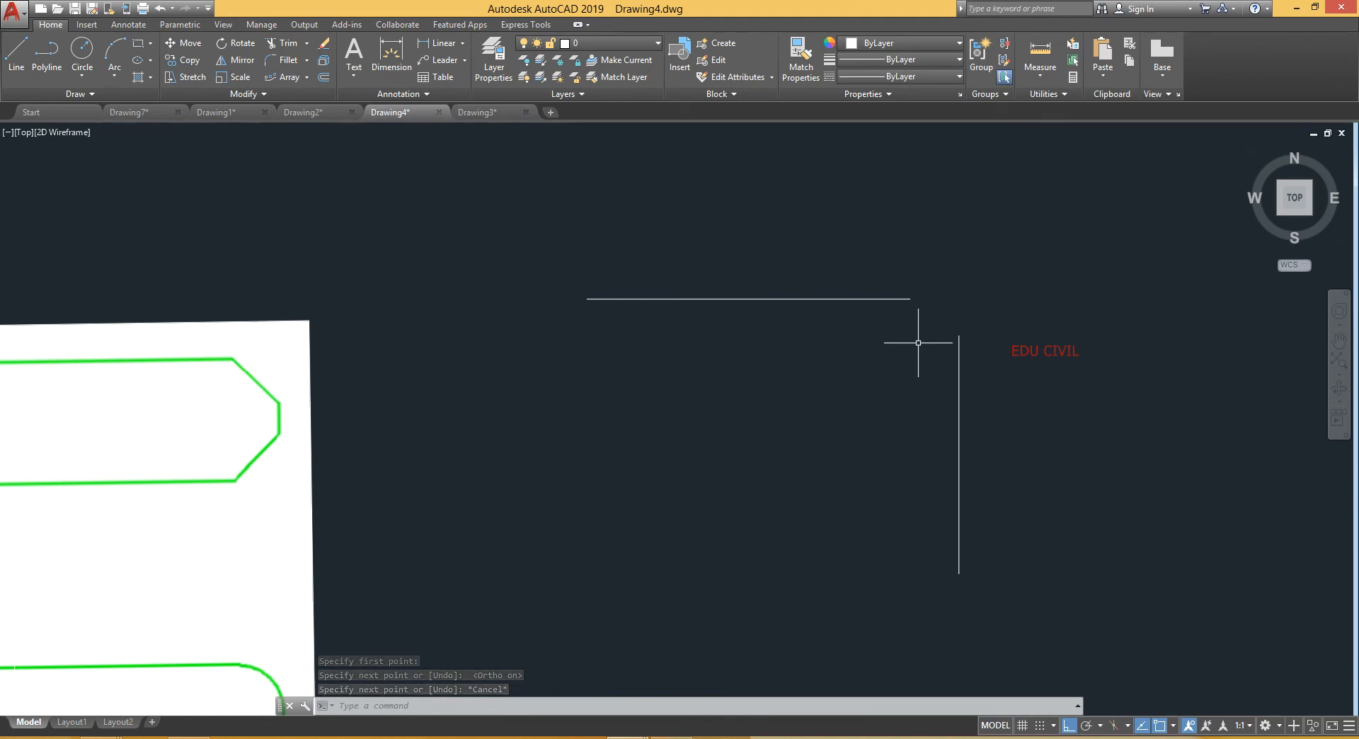
{"action": "type", "text": "f"}
{"action": "key", "text": "Return"}
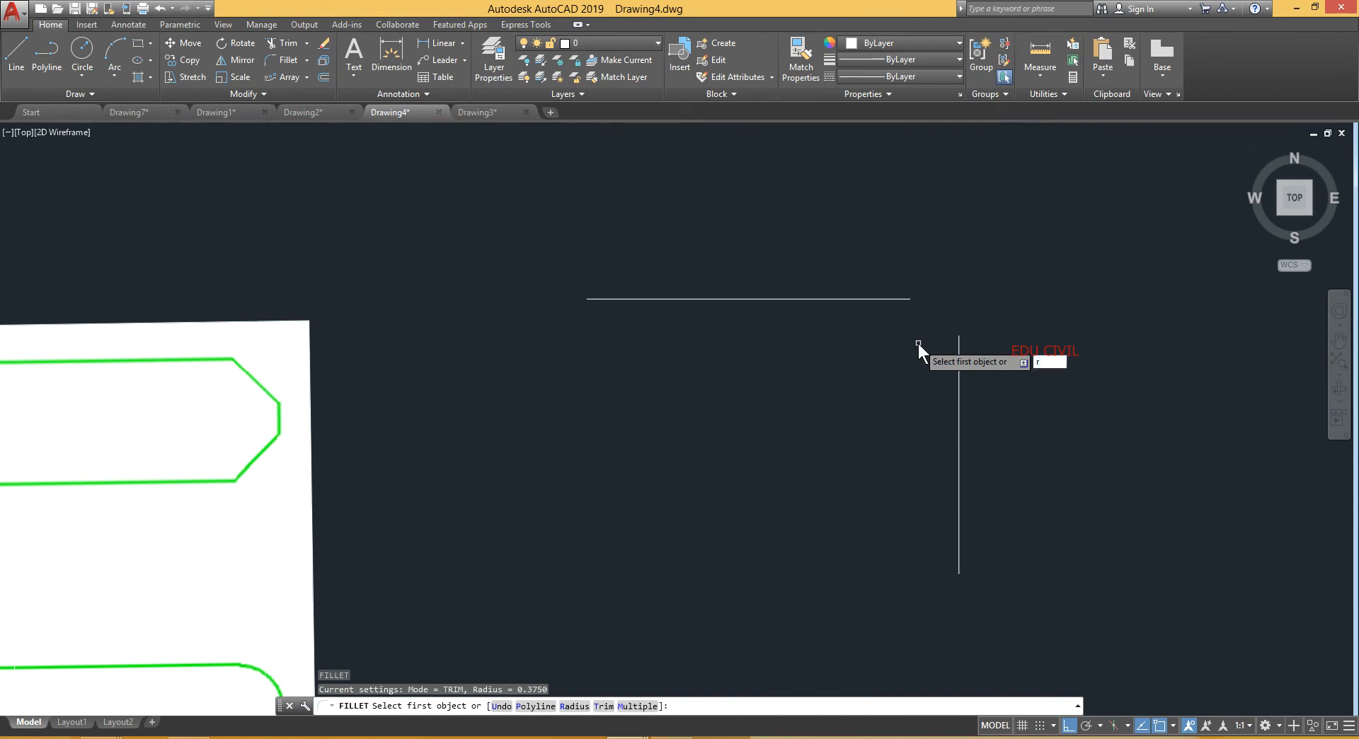
{"action": "type", "text": "r"}
{"action": "key", "text": "Return"}
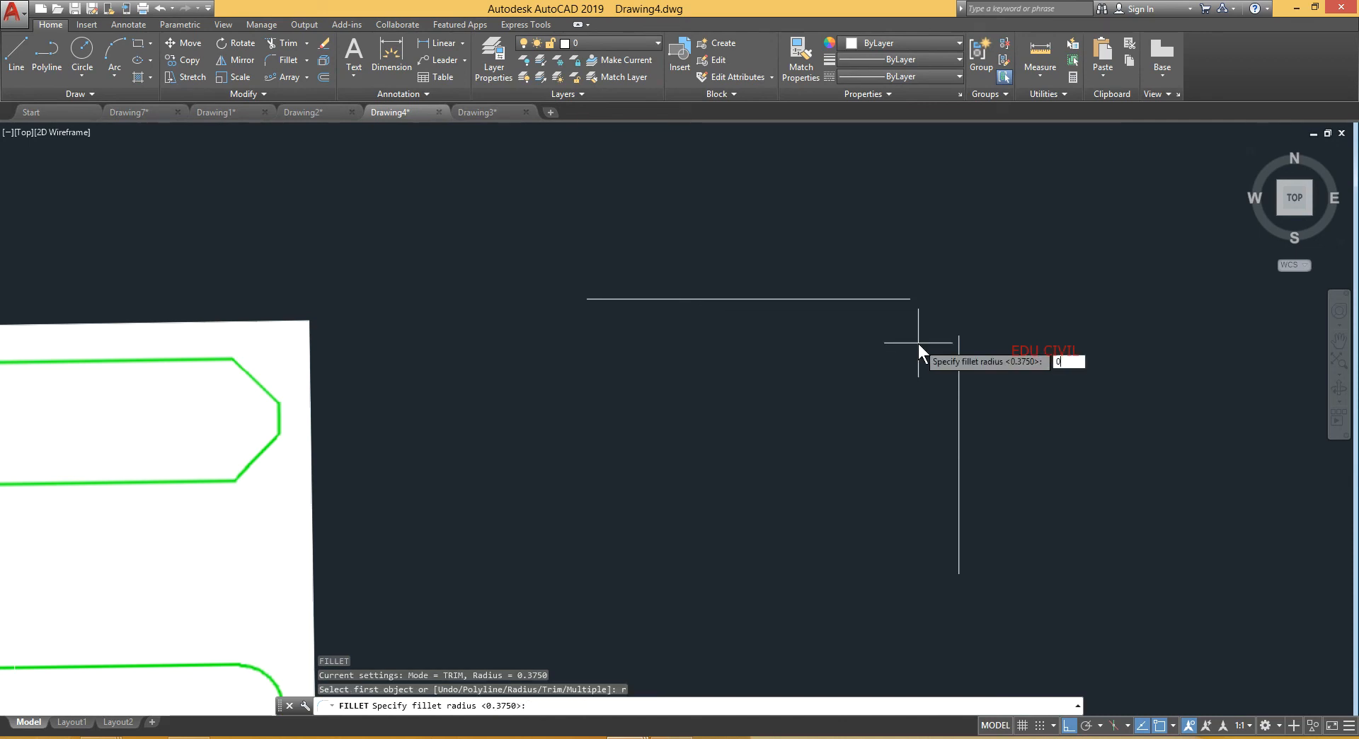
{"action": "type", "text": "0"}
{"action": "key", "text": "Return"}
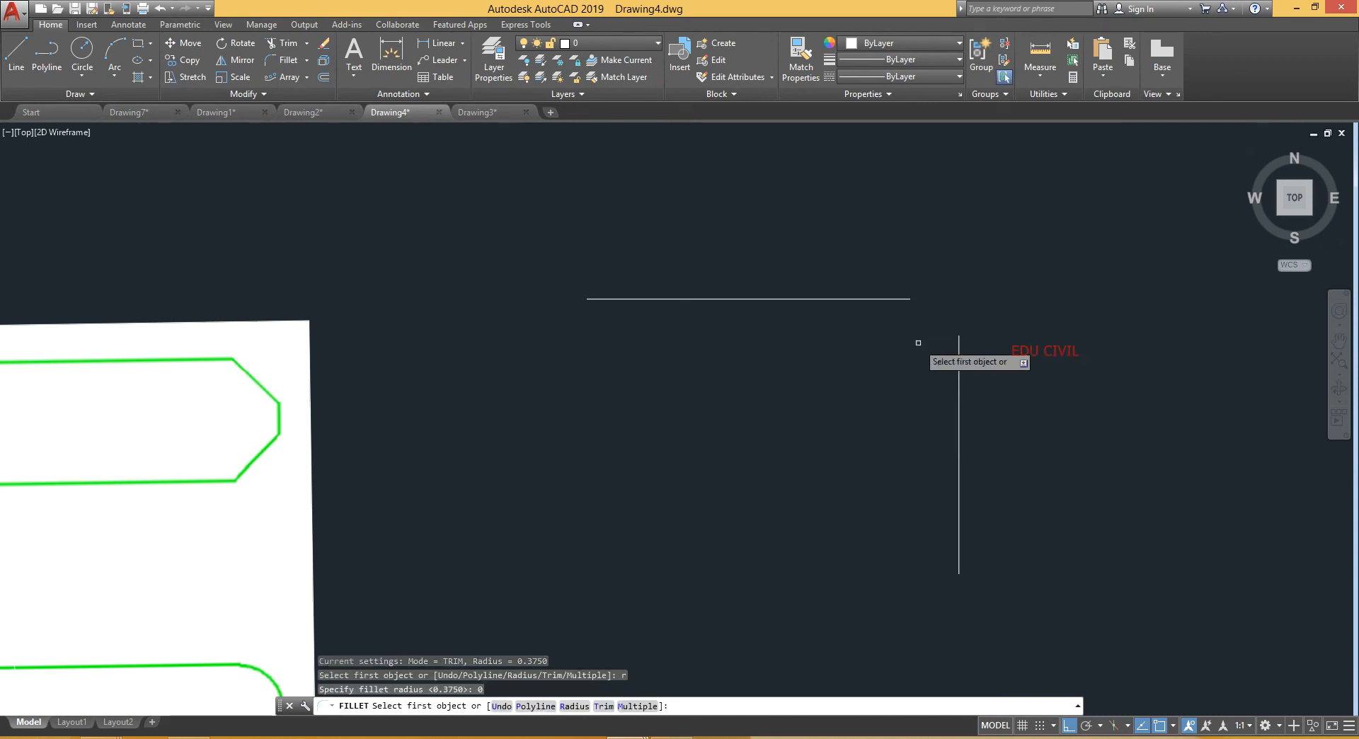
{"action": "left_click", "coordinate": [891, 297]}
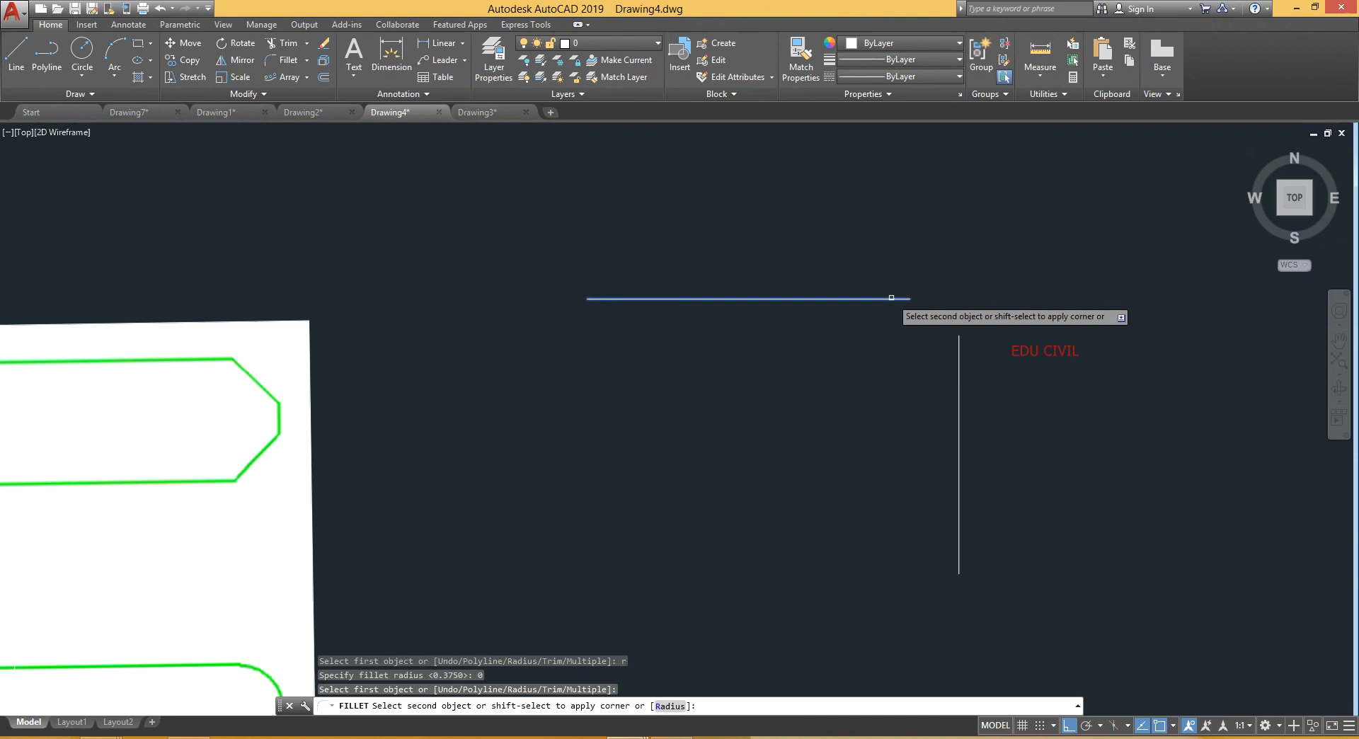
{"action": "left_click", "coordinate": [958, 352]}
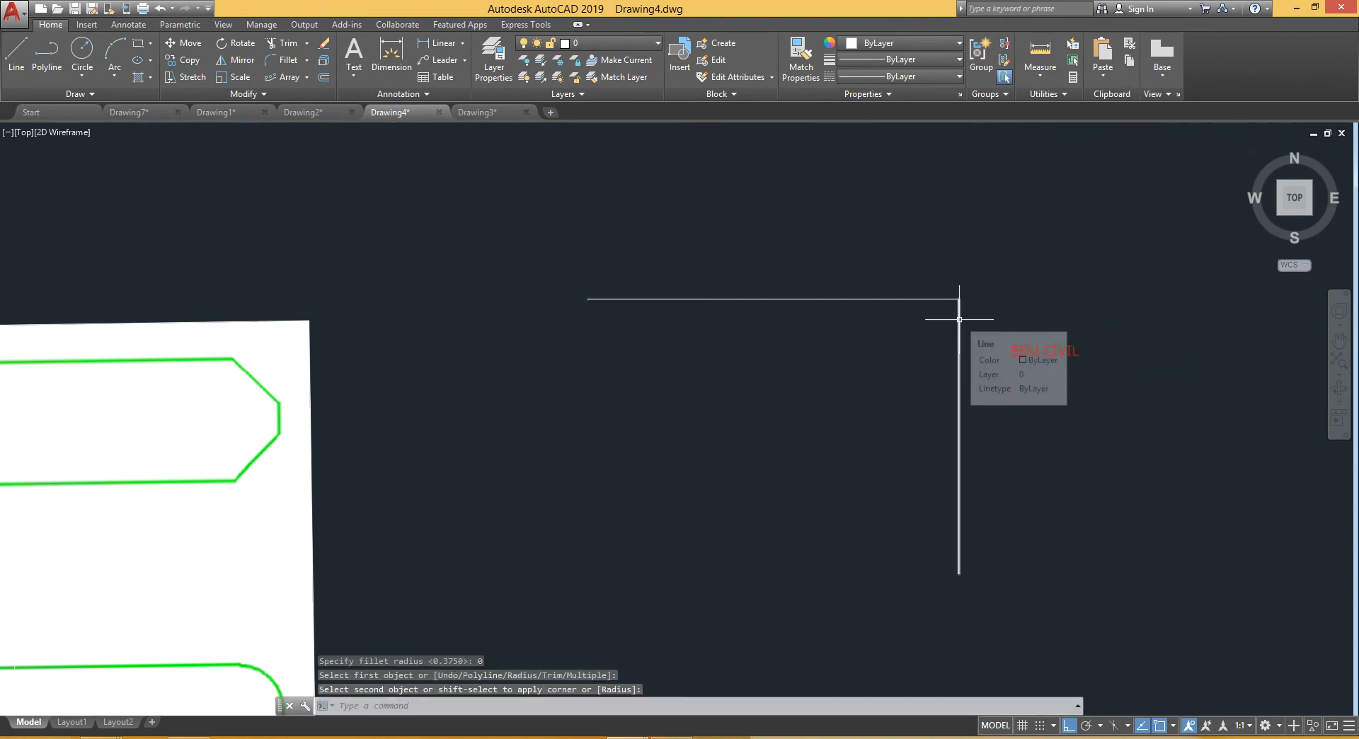
- Draw a second pair of separate horizontal and vertical lines to the right of the joined corner, leaving a gap between them
{"action": "scroll", "coordinate": [961, 319], "scroll_direction": "down", "scroll_amount": 2}
{"action": "middle_click_drag", "start_coordinate": [988, 332], "coordinate": [840, 365]}
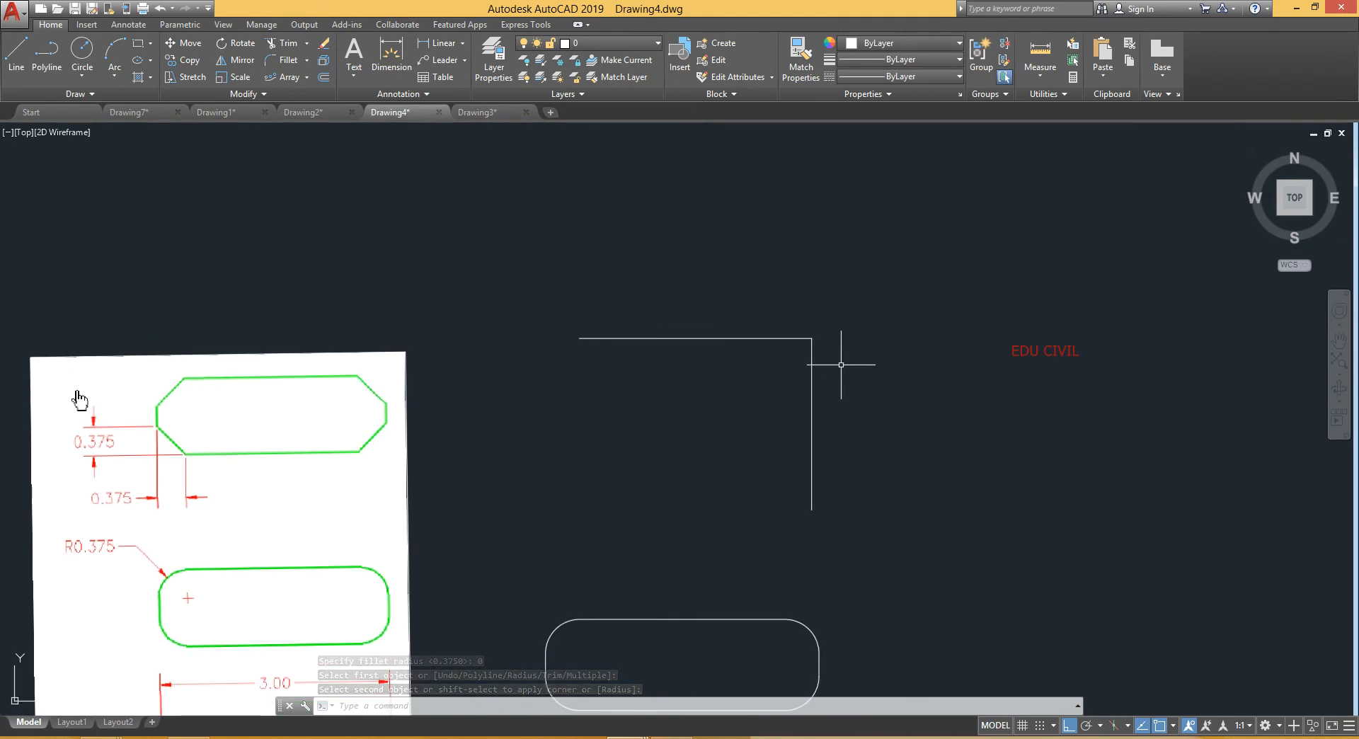
{"action": "type", "text": "l"}
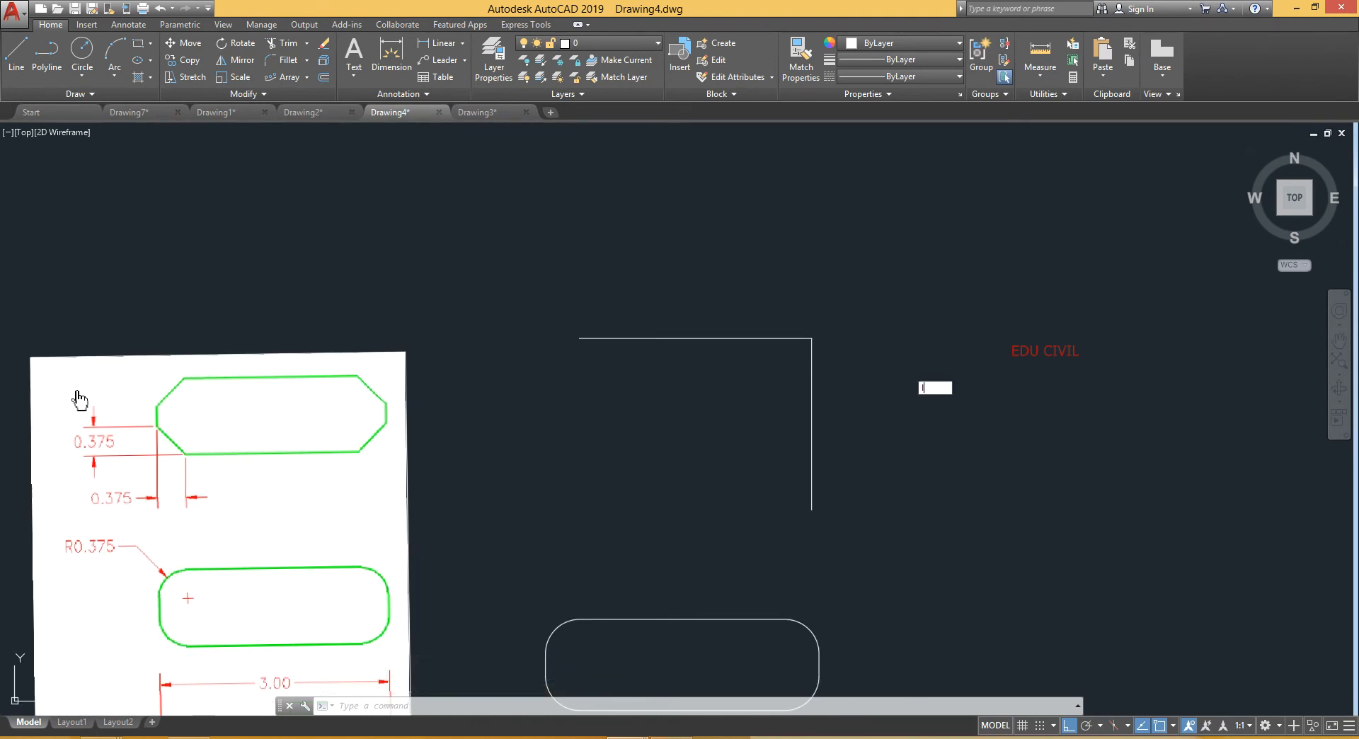
{"action": "key", "text": "Return"}
{"action": "left_click", "coordinate": [905, 353]}
{"action": "left_click", "coordinate": [1061, 386]}
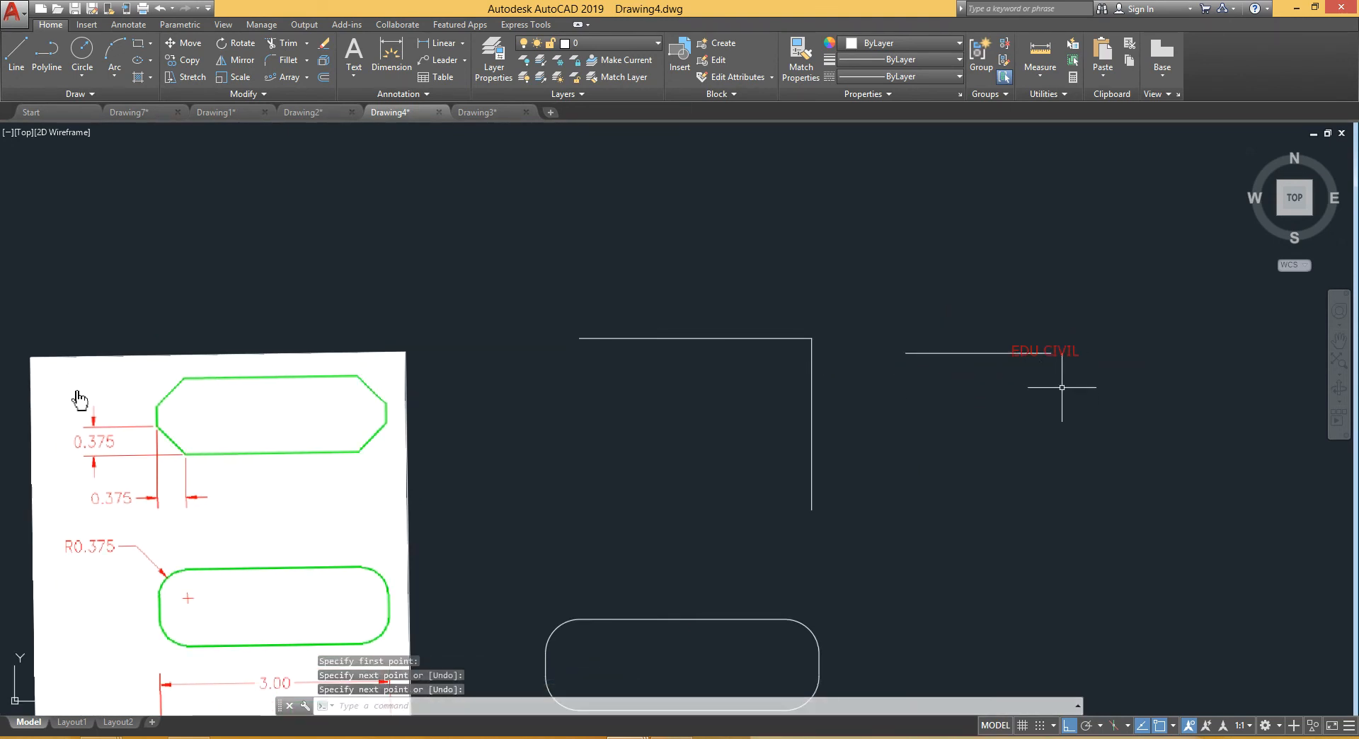
{"action": "key", "text": "Return"}
{"action": "left_click", "coordinate": [1075, 376]}
{"action": "left_click", "coordinate": [1076, 487]}
{"action": "key", "text": "Return"}
{"action": "scroll", "coordinate": [1030, 418], "scroll_direction": "up", "scroll_amount": 2}
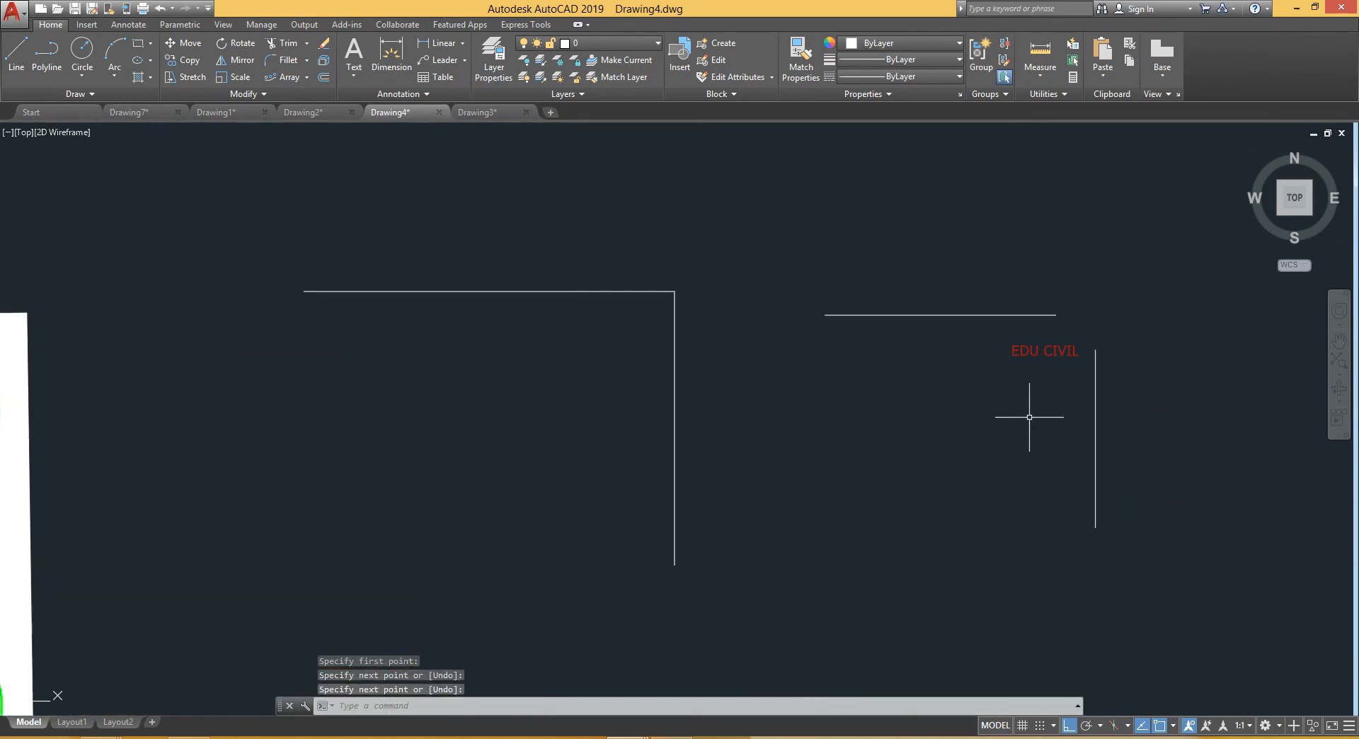
- Chamfer the second pair of lines with length 0 and angle 0 to join them in a sharp corner
{"action": "type", "text": "cha"}
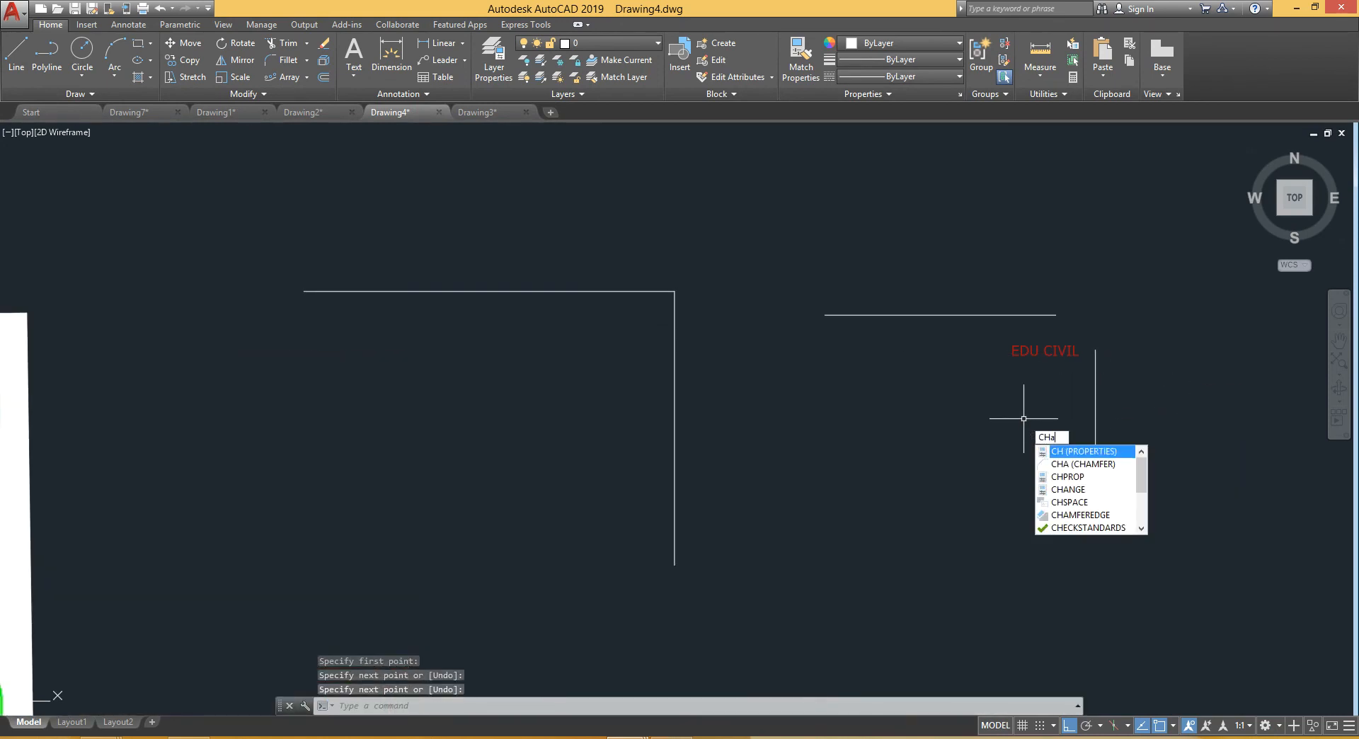
{"action": "key", "text": "Return"}
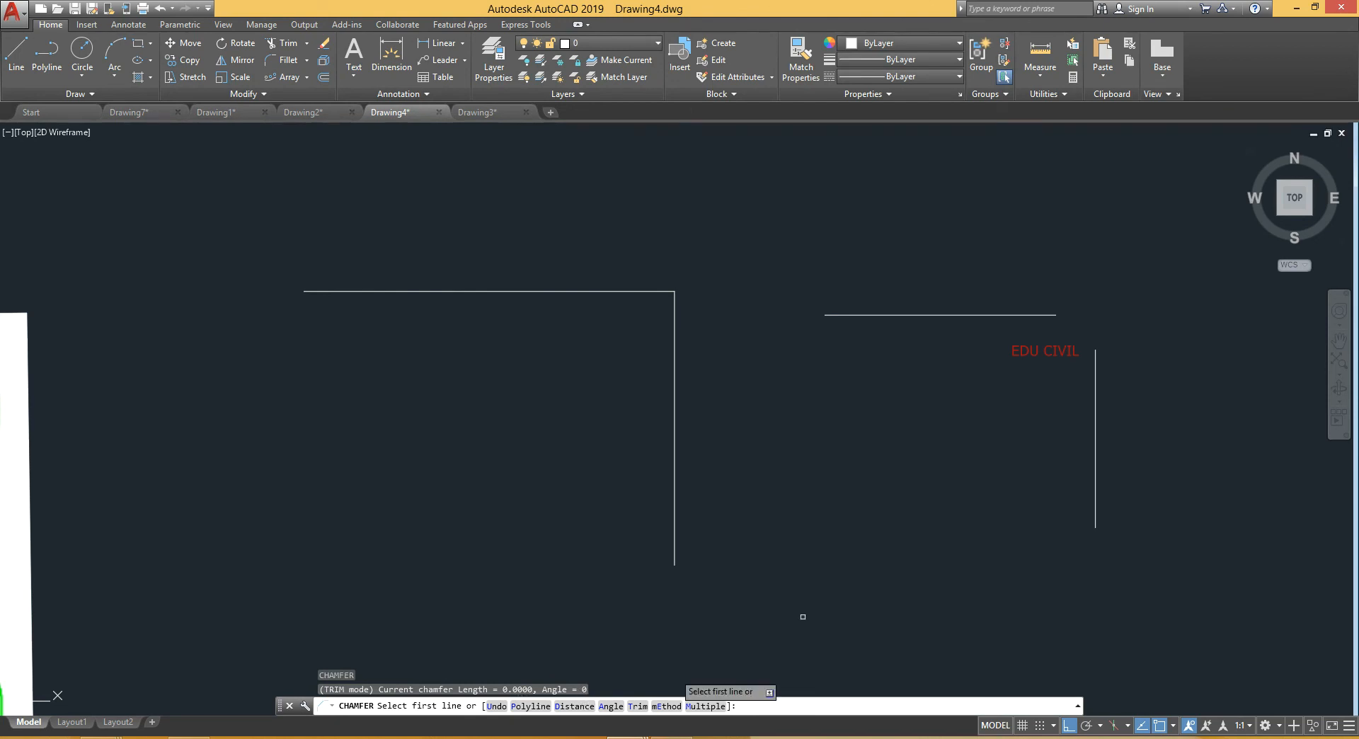
{"action": "left_click", "coordinate": [1035, 315]}
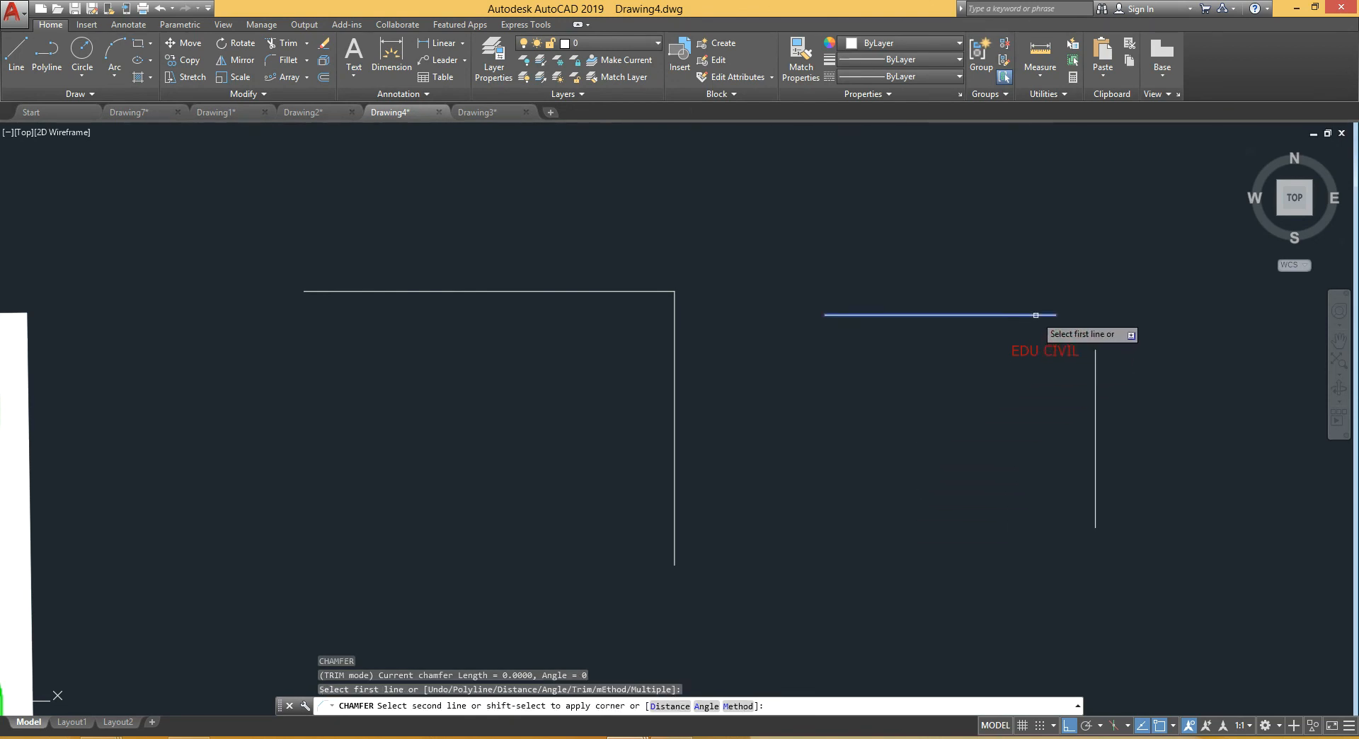
{"action": "left_click", "coordinate": [1095, 368]}
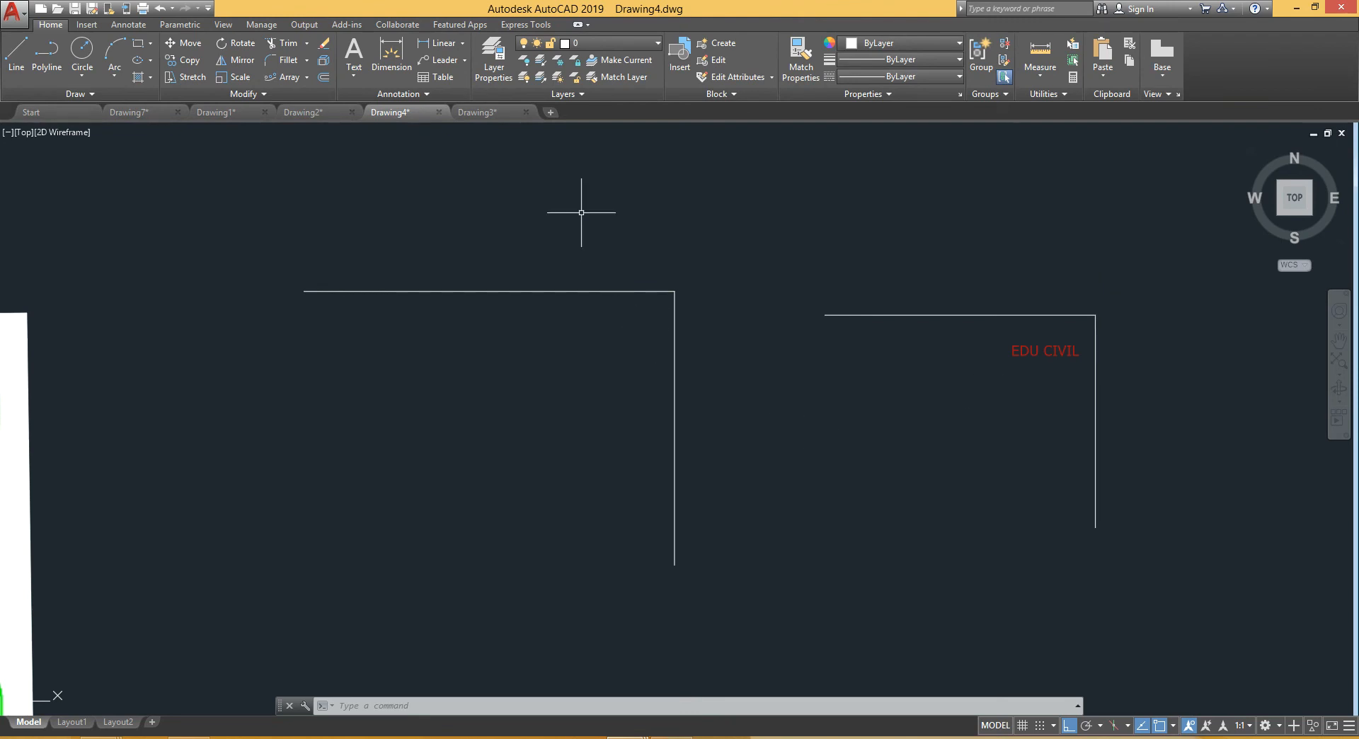
- Switch to Drawing3 and blend the upper end of the lower-left slanted line to the adjacent near-horizontal line with a tangent curve
{"action": "left_click", "coordinate": [494, 113]}
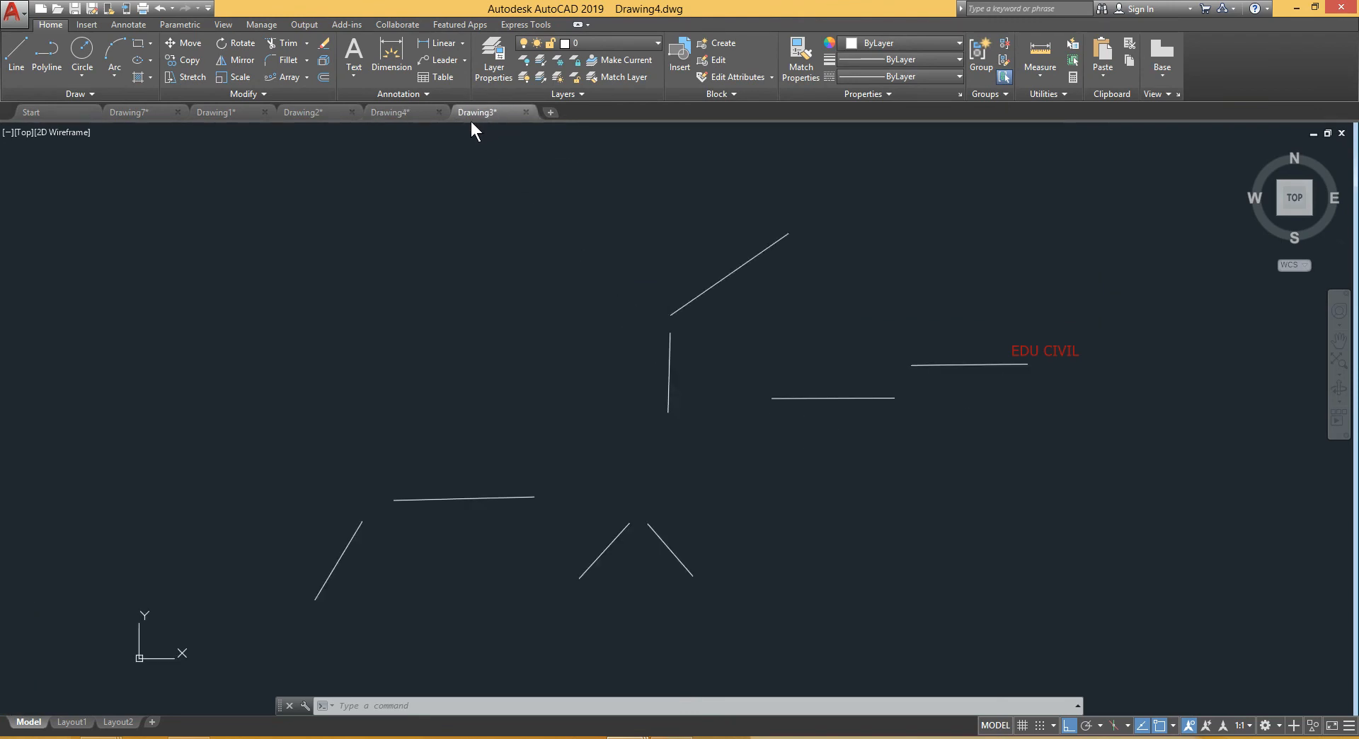
{"action": "left_click", "coordinate": [305, 59]}
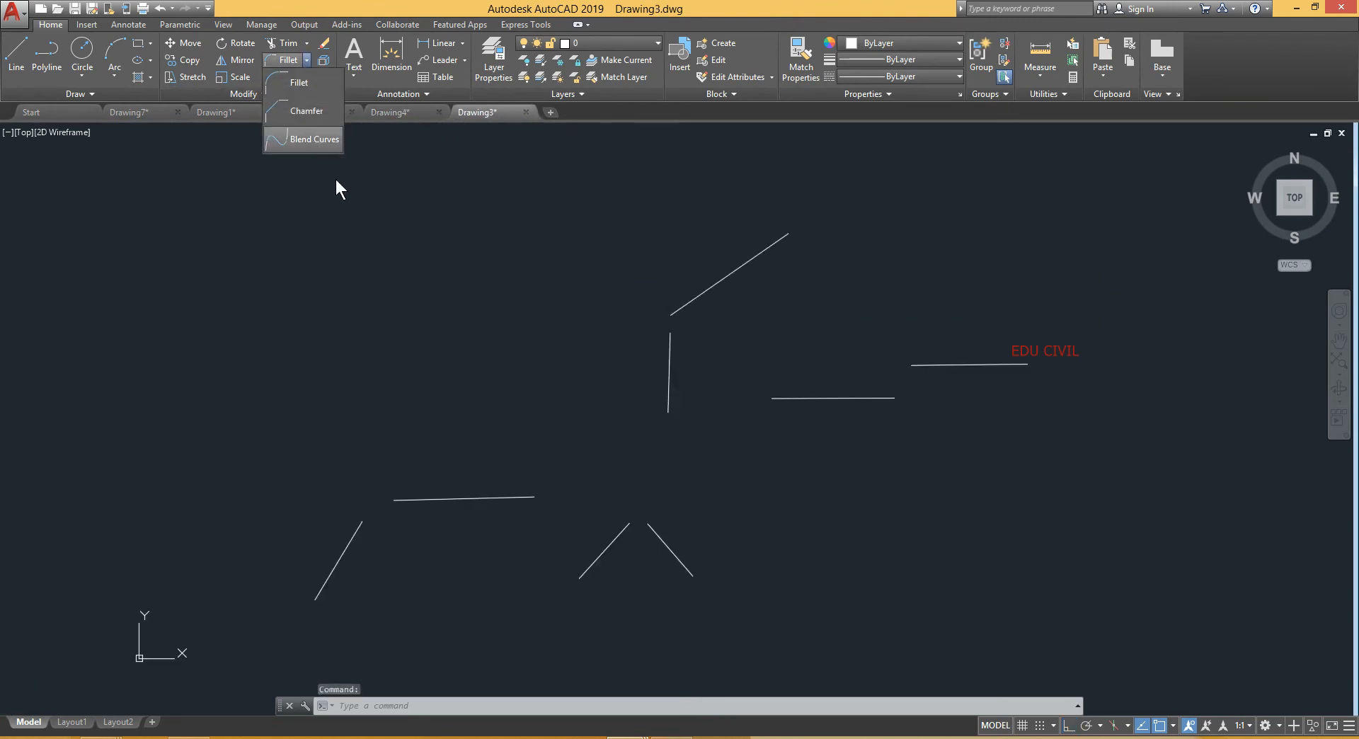
{"action": "left_click", "coordinate": [507, 393]}
{"action": "mouse_move", "coordinate": [369, 521]}
{"action": "middle_mouse_down"}
{"action": "mouse_move", "coordinate": [405, 484]}
{"action": "mouse_move", "coordinate": [384, 513]}
{"action": "middle_mouse_up"}
{"action": "scroll", "coordinate": [404, 484], "scroll_direction": "up", "scroll_amount": 4}
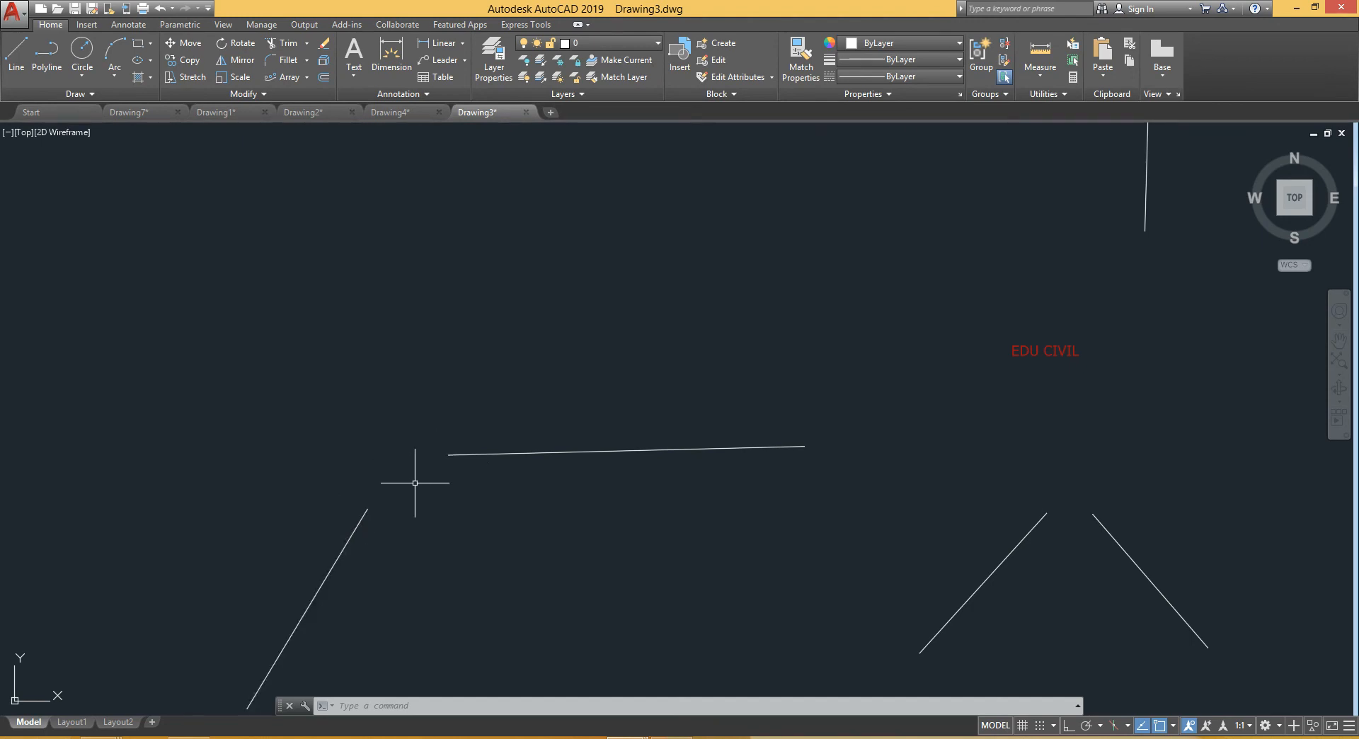
{"action": "left_click", "coordinate": [307, 59]}
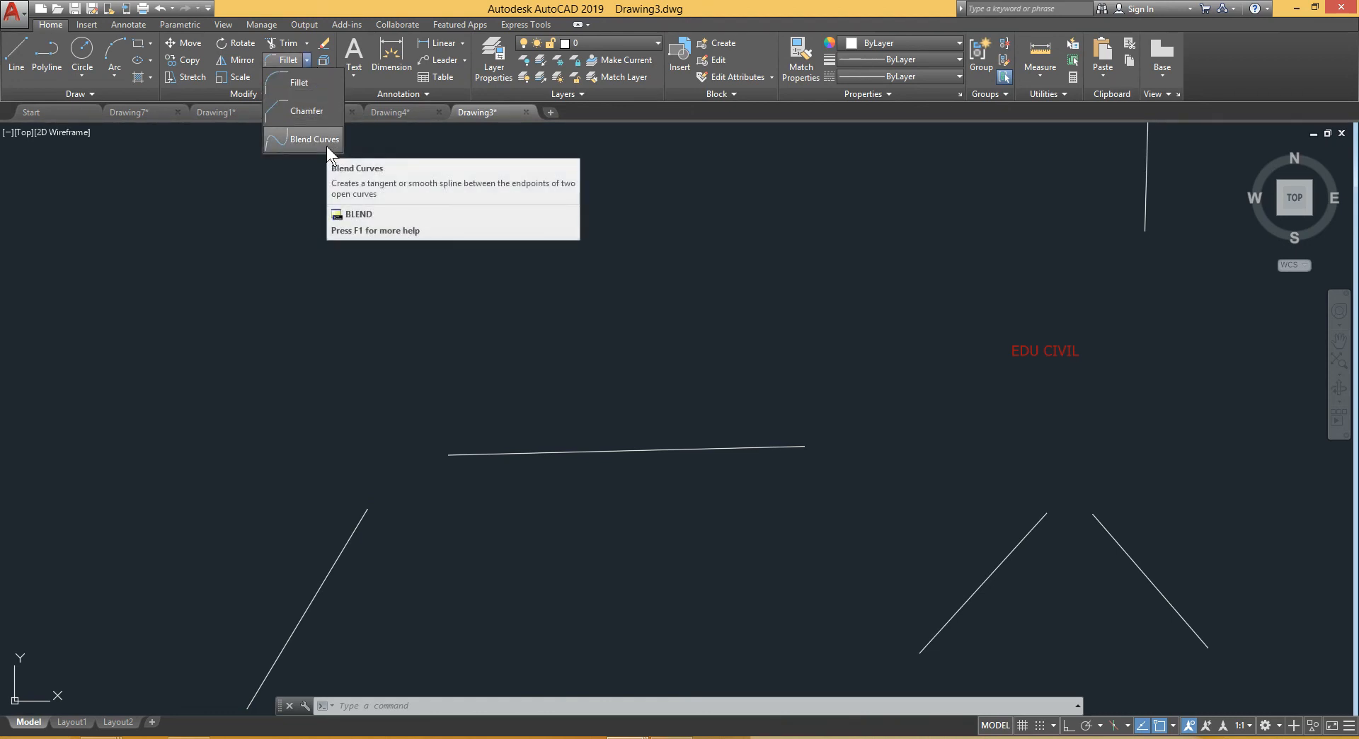
{"action": "key", "text": "Escape"}
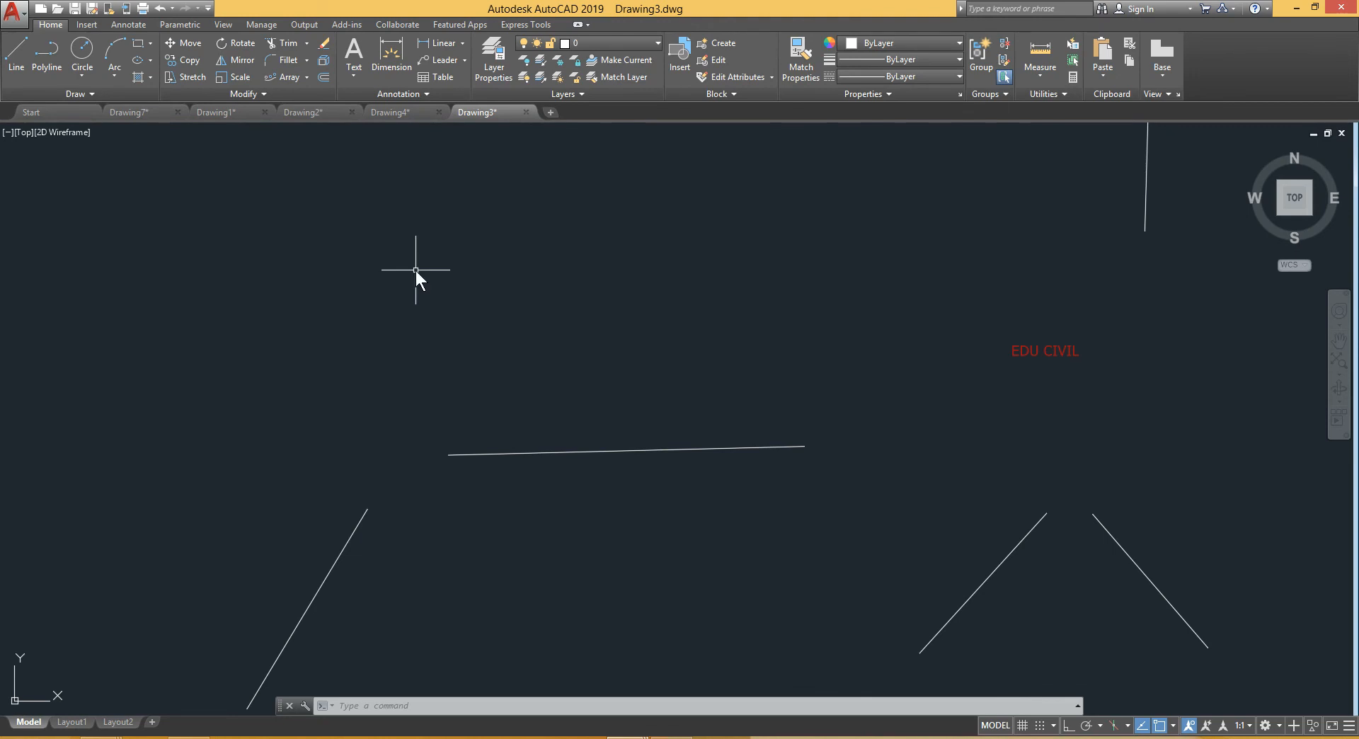
{"action": "type", "text": "BLEND"}
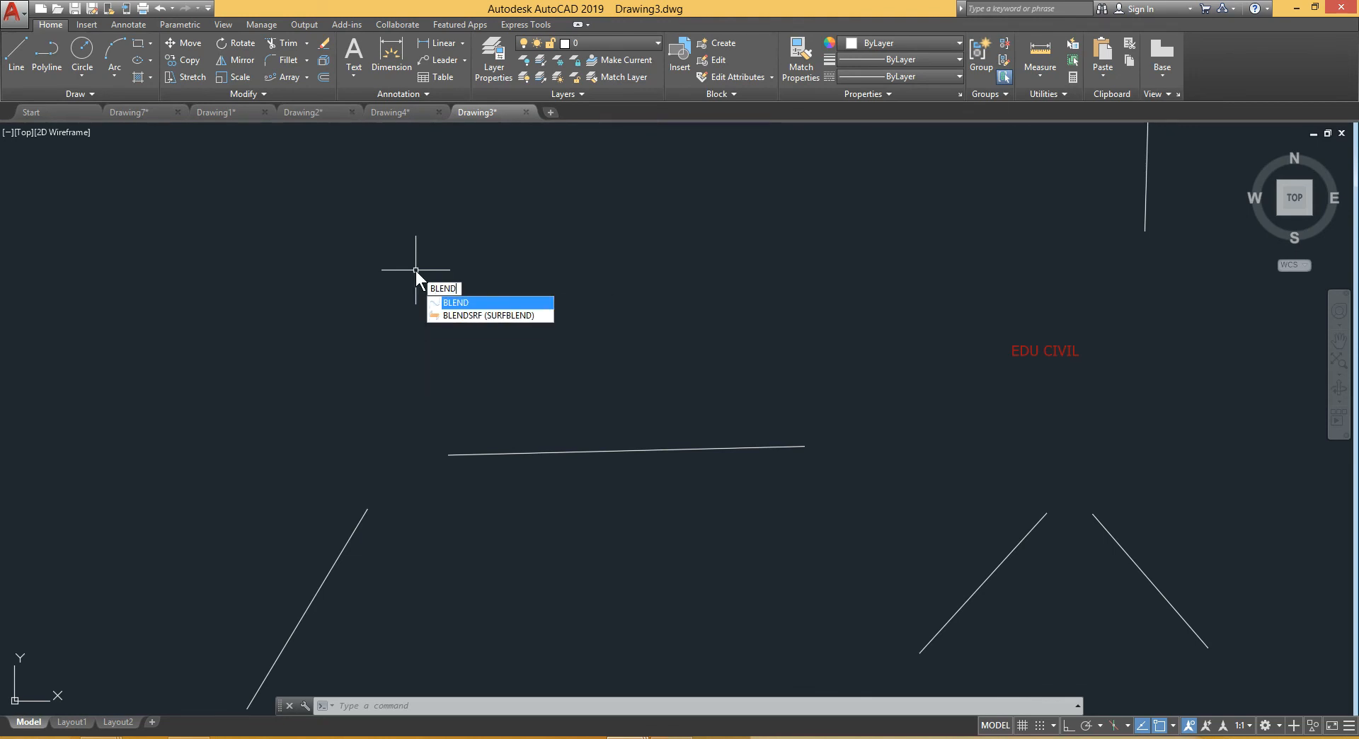
{"action": "key", "text": "Return"}
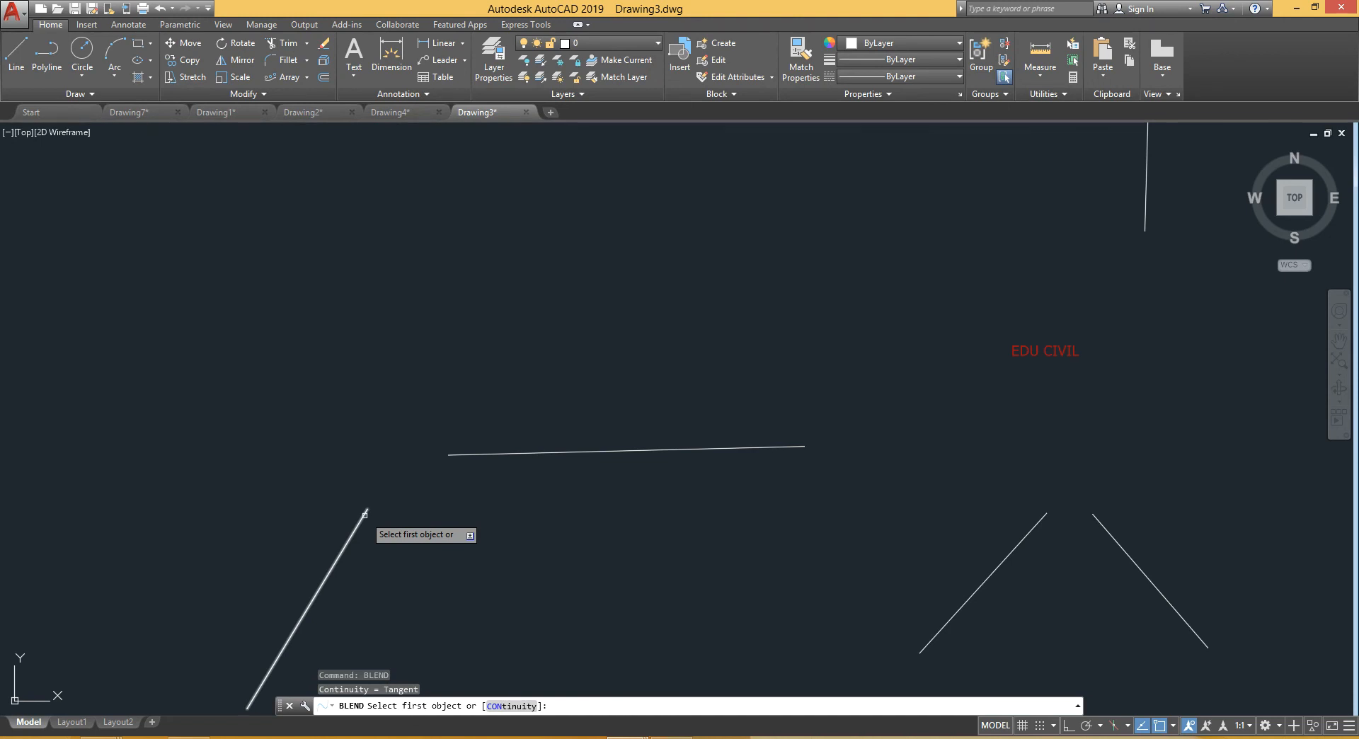
{"action": "left_click", "coordinate": [365, 514]}
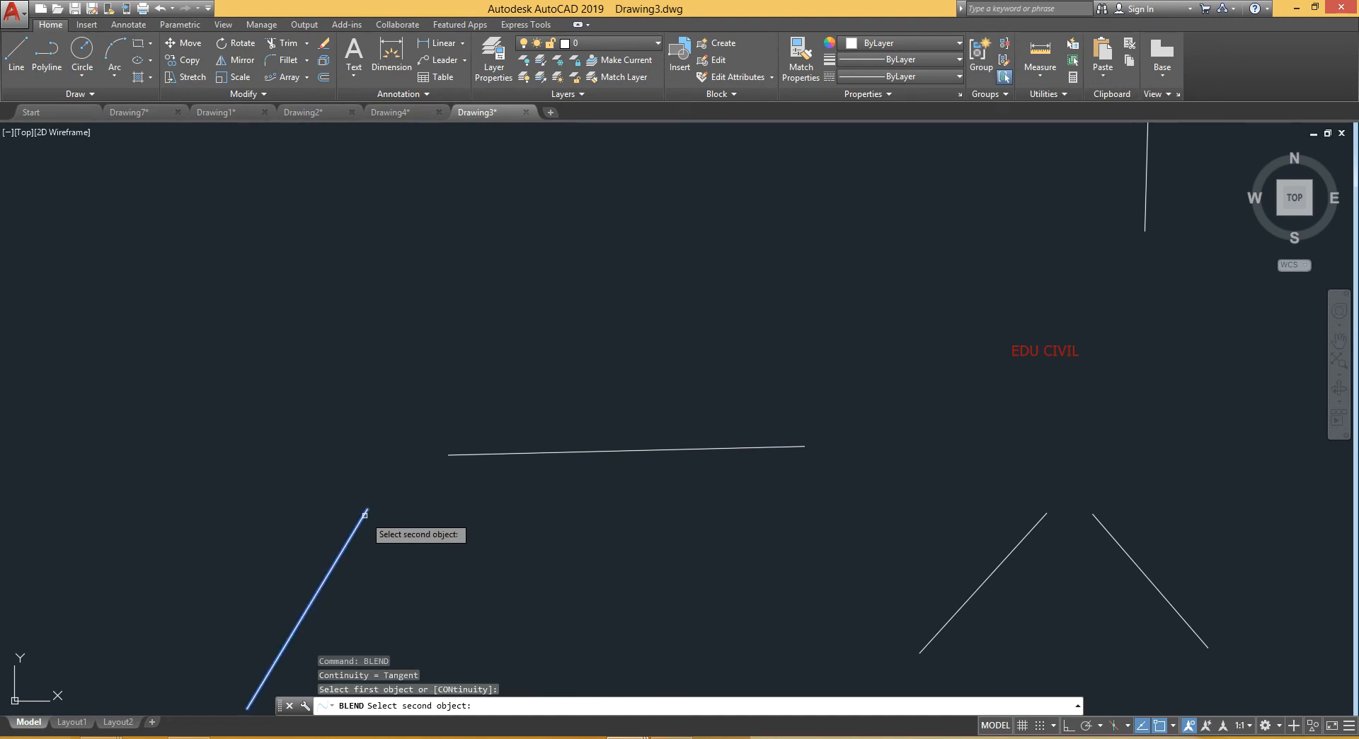
{"action": "left_click", "coordinate": [474, 454]}
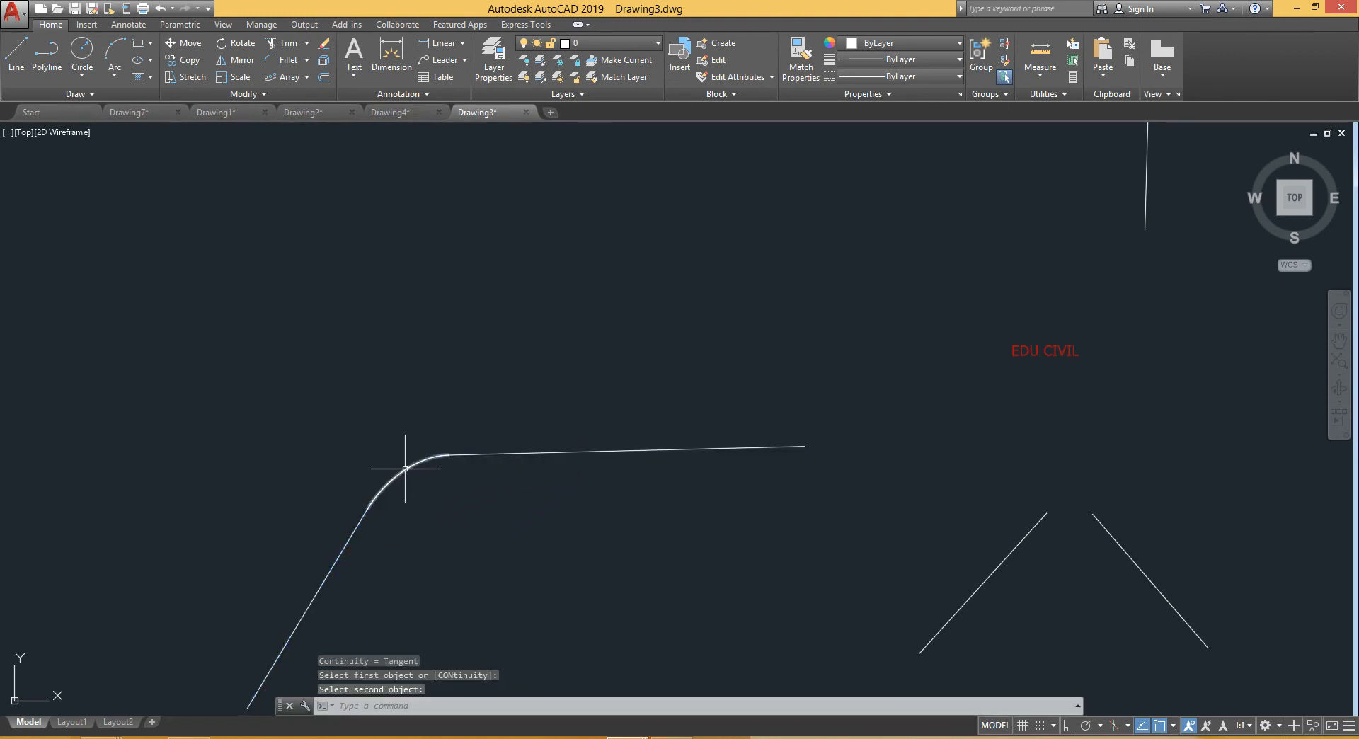
- Reshape the new blend curve by moving its lower inner control vertex slightly up and its upper inner one slightly down
{"action": "left_click", "coordinate": [406, 465]}
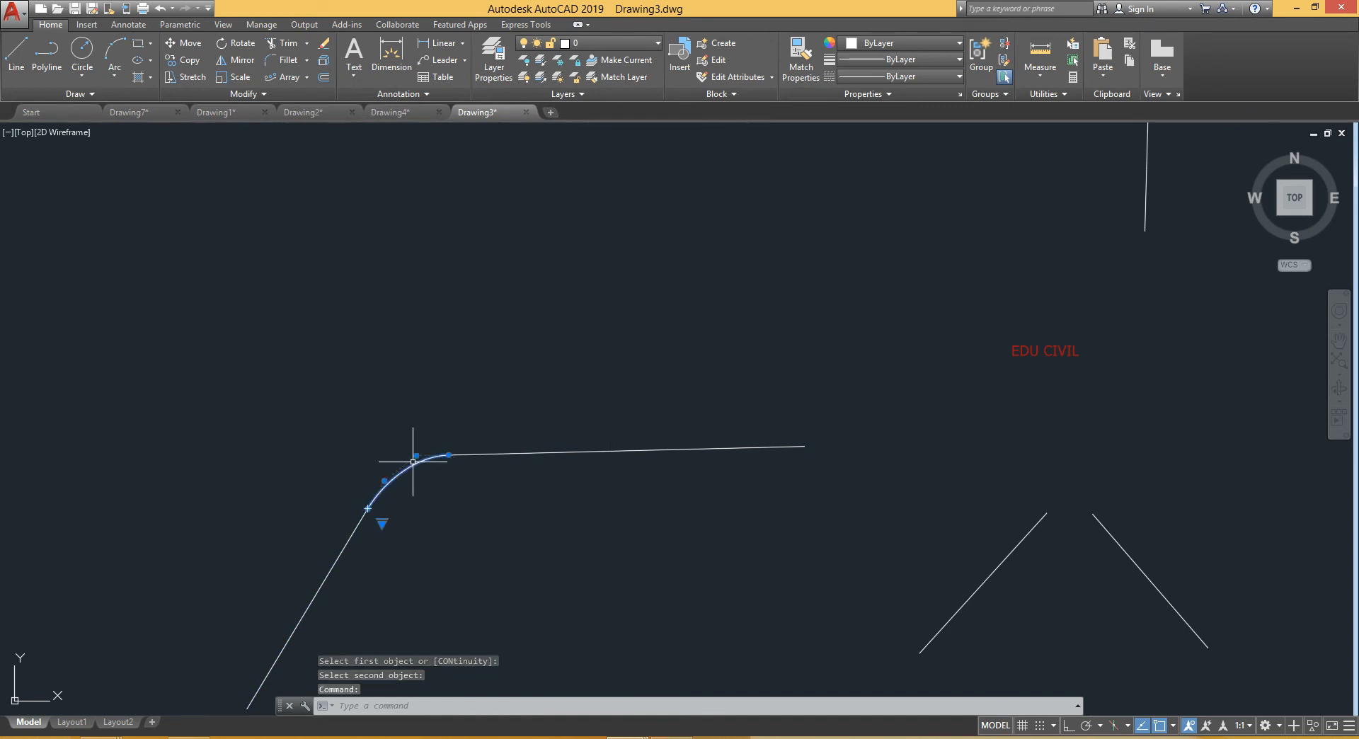
{"action": "scroll", "coordinate": [361, 476], "scroll_direction": "up", "scroll_amount": 4}
{"action": "scroll", "coordinate": [486, 442], "scroll_direction": "up", "scroll_amount": 2}
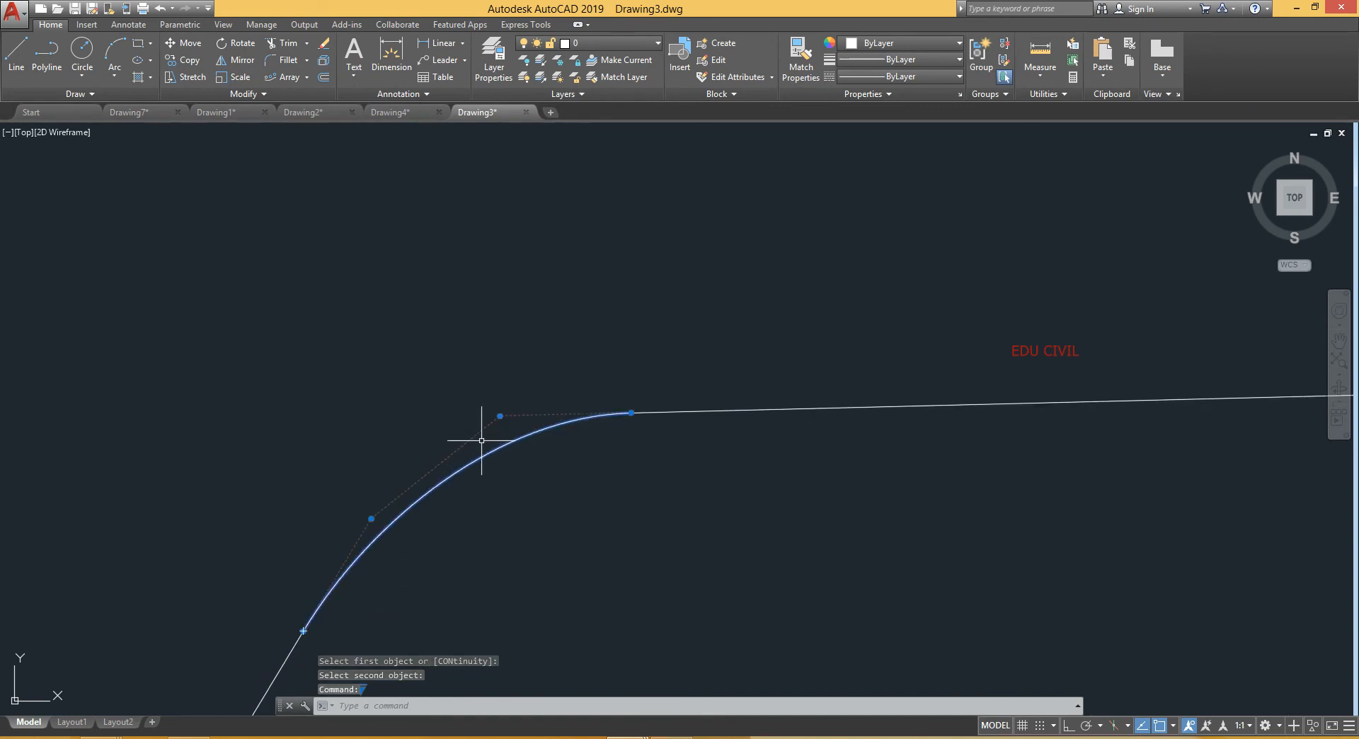
{"action": "left_click", "coordinate": [371, 519]}
{"action": "left_click", "coordinate": [369, 496]}
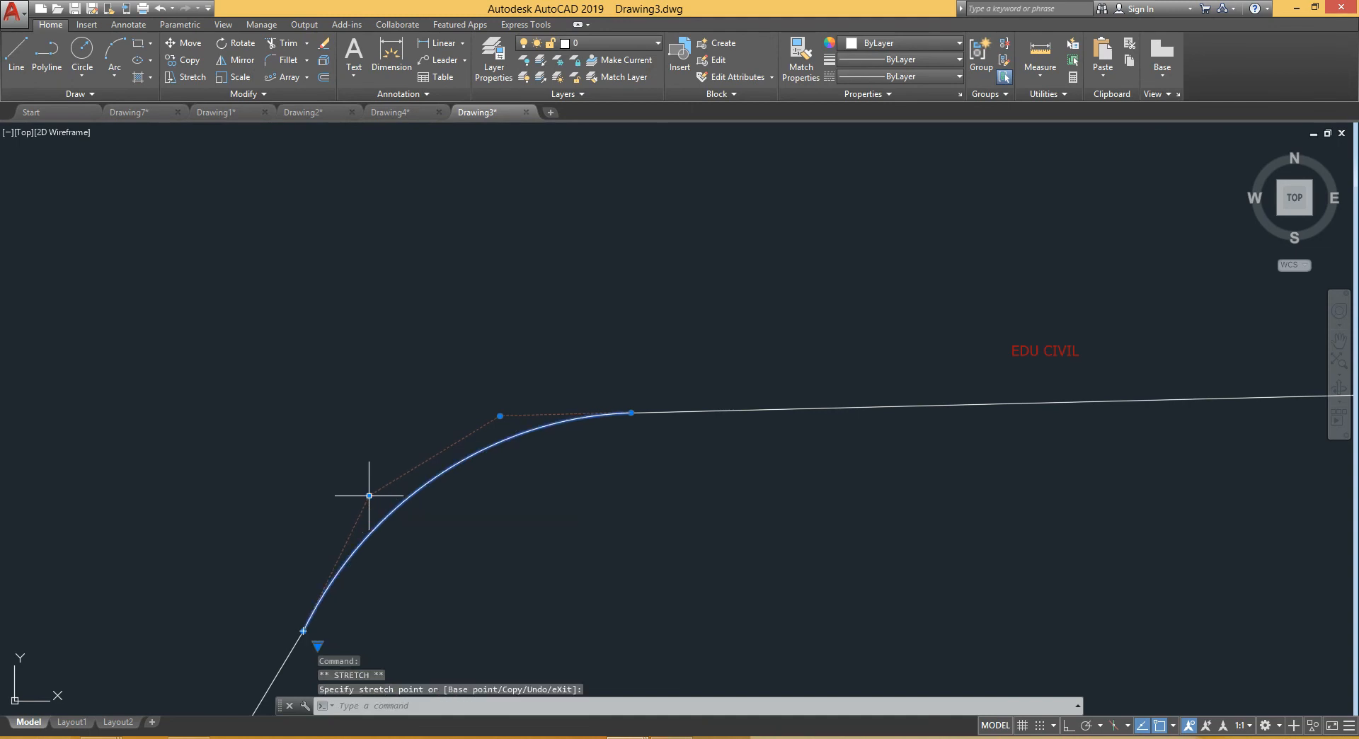
{"action": "left_click", "coordinate": [500, 416]}
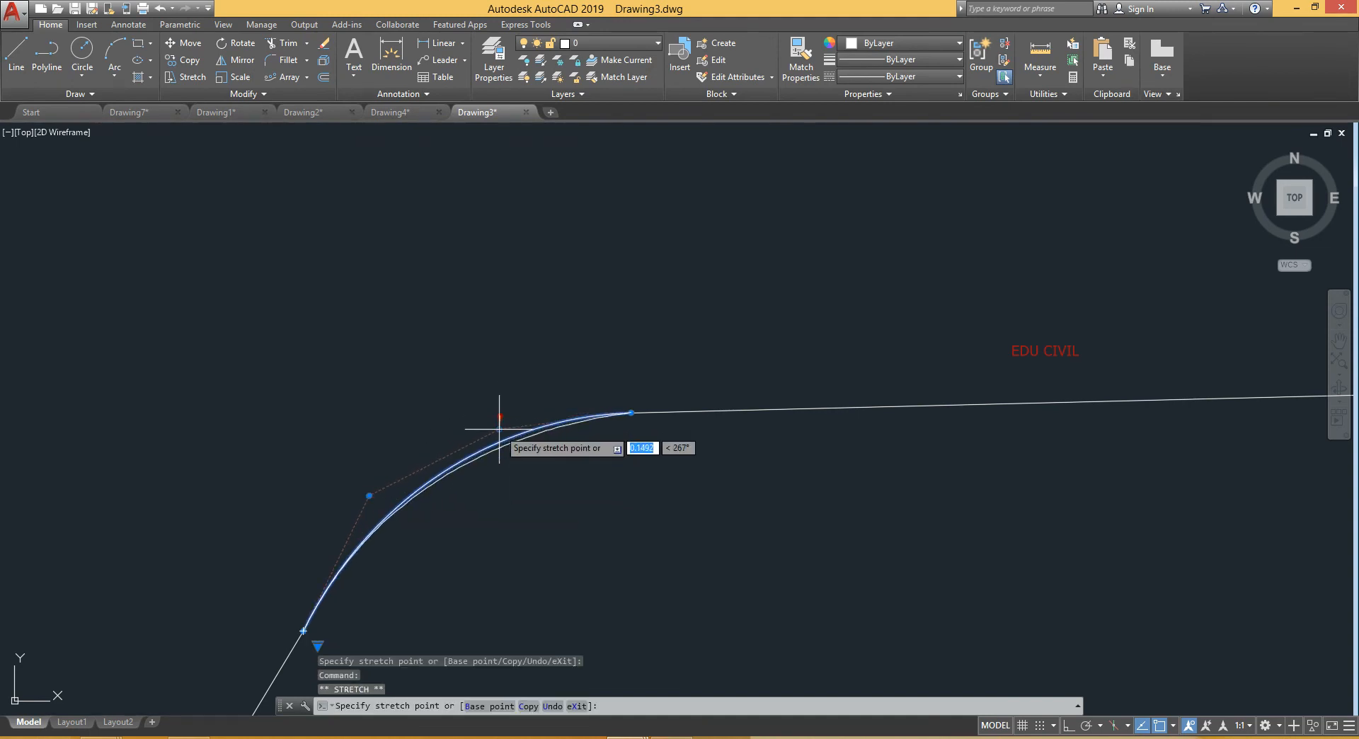
{"action": "left_click", "coordinate": [497, 429]}
{"action": "scroll", "coordinate": [589, 416], "scroll_direction": "down", "scroll_amount": 3}
{"action": "middle_click_drag", "start_coordinate": [715, 400], "coordinate": [547, 458]}
{"action": "key", "text": "Escape"}
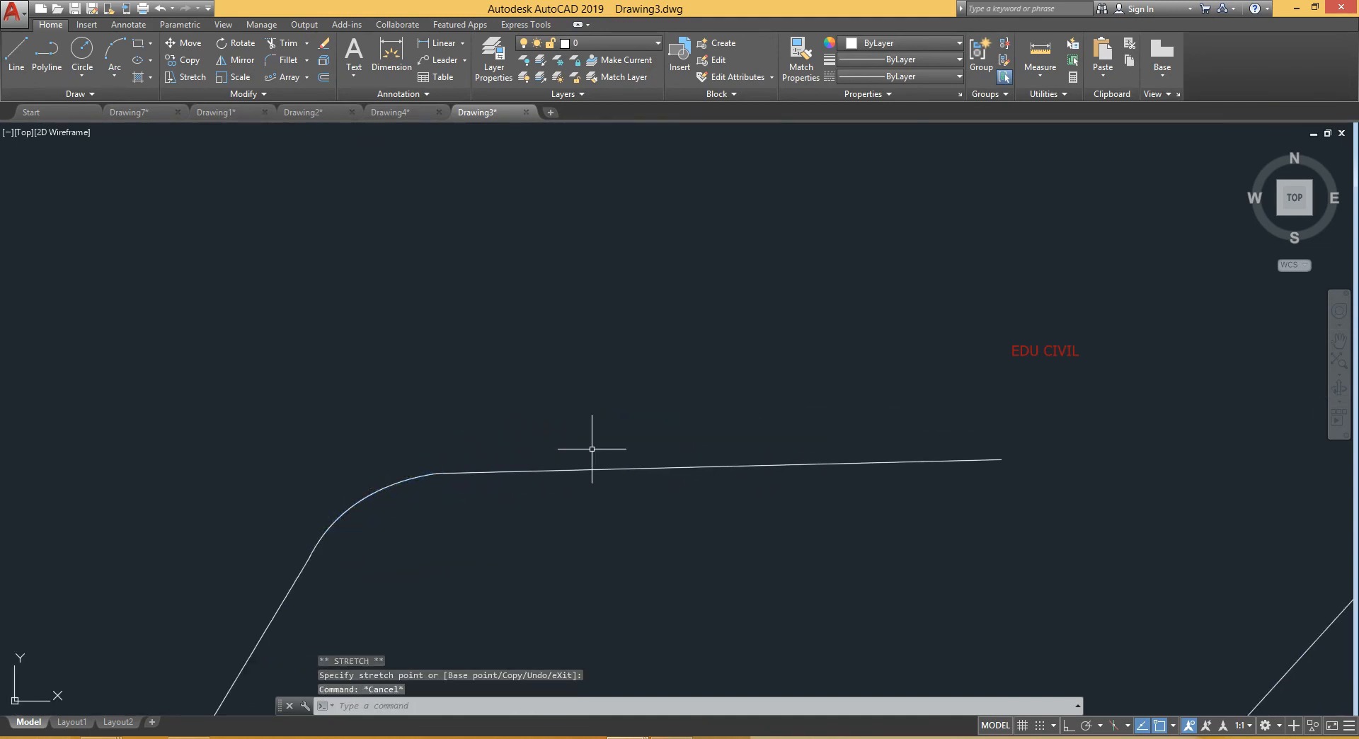
- Blend the lower end of the long slanted line to the top of the near-vertical line below it with a tangent curve
{"action": "scroll", "coordinate": [783, 422], "scroll_direction": "down", "scroll_amount": 7}
{"action": "middle_click_drag", "start_coordinate": [912, 397], "coordinate": [772, 436]}
{"action": "scroll", "coordinate": [789, 375], "scroll_direction": "up", "scroll_amount": 6}
{"action": "middle_click_drag", "start_coordinate": [730, 358], "coordinate": [674, 393]}
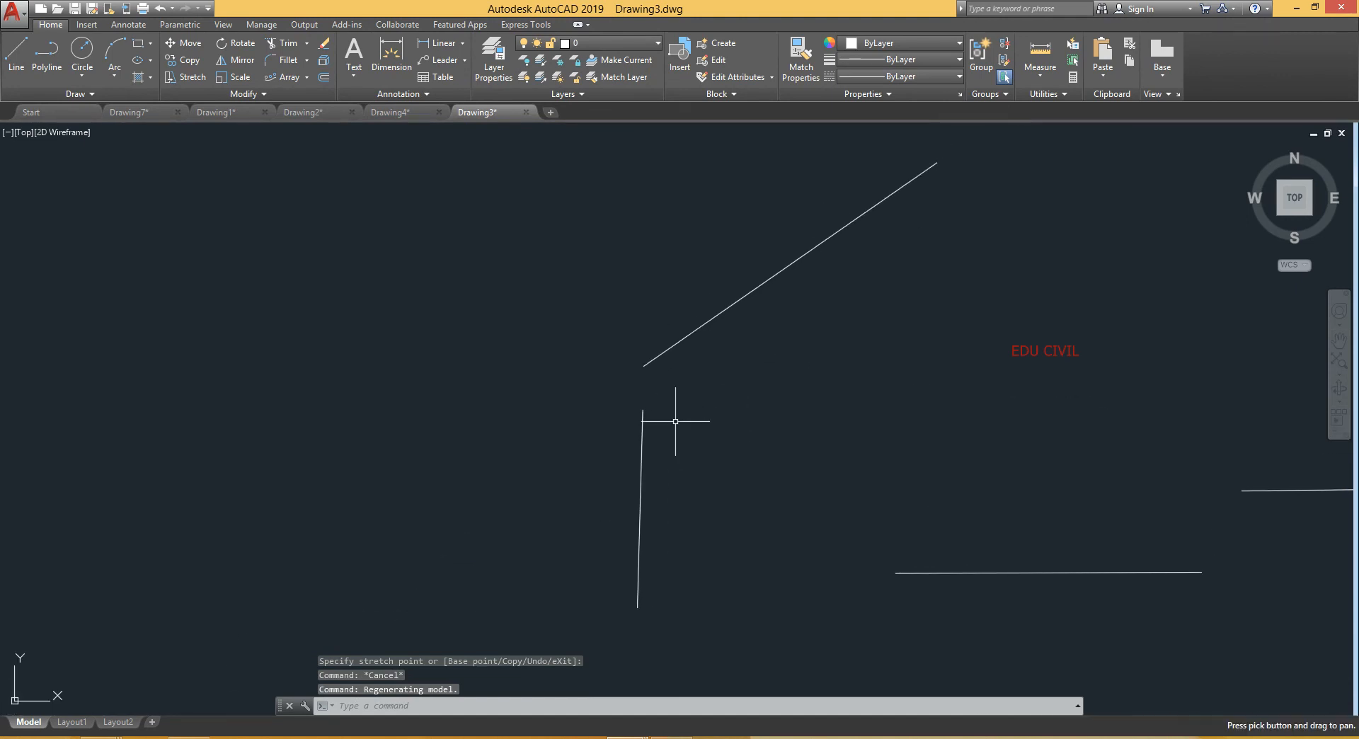
{"action": "scroll", "coordinate": [674, 393], "scroll_direction": "up", "scroll_amount": 4}
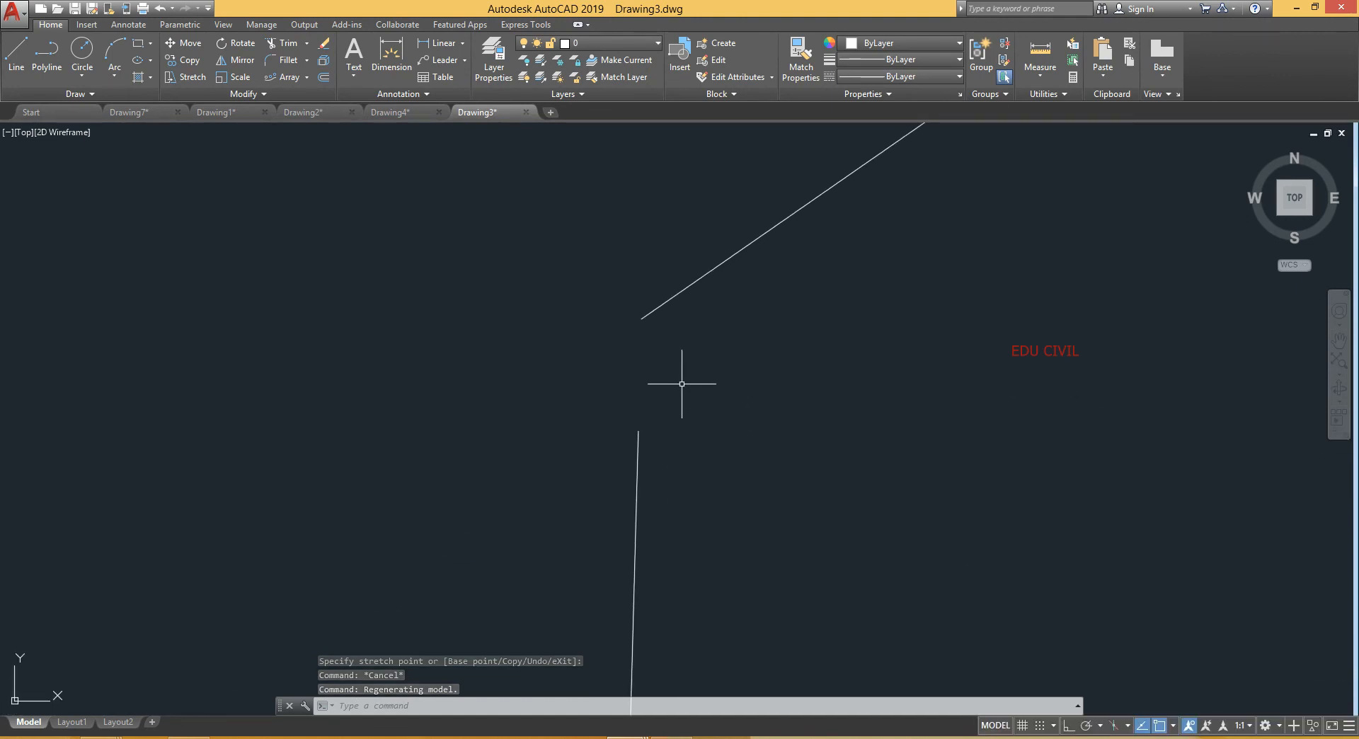
{"action": "type", "text": "BV"}
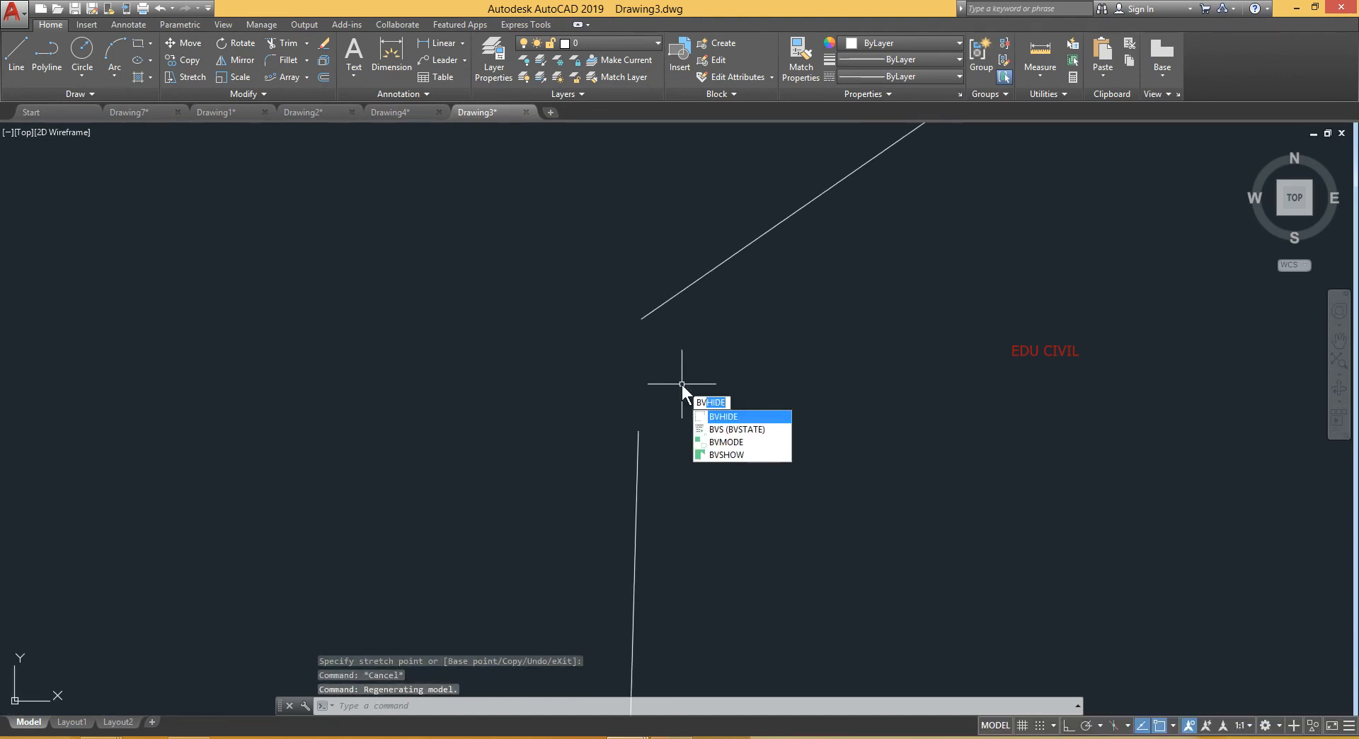
{"action": "key", "text": "Escape"}
{"action": "type", "text": "BLEn"}
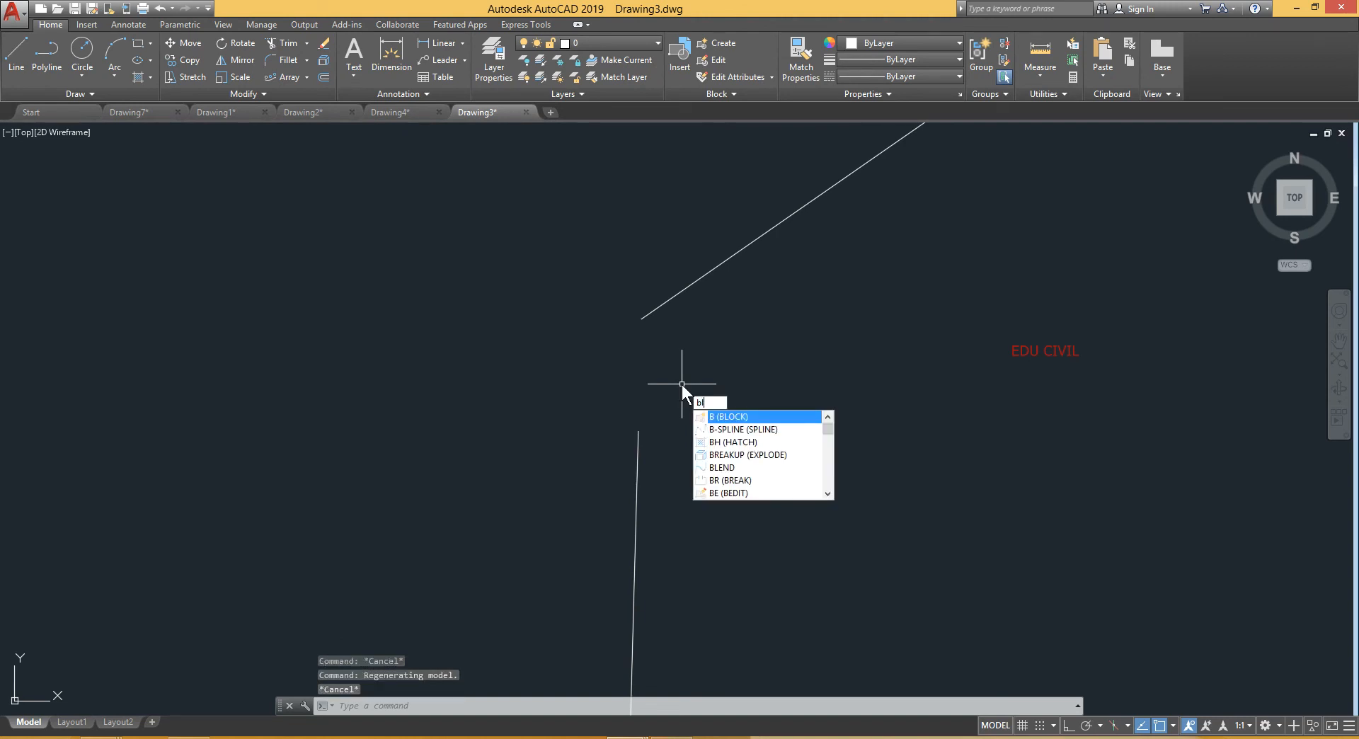
{"action": "type", "text": "d"}
{"action": "key", "text": "Return"}
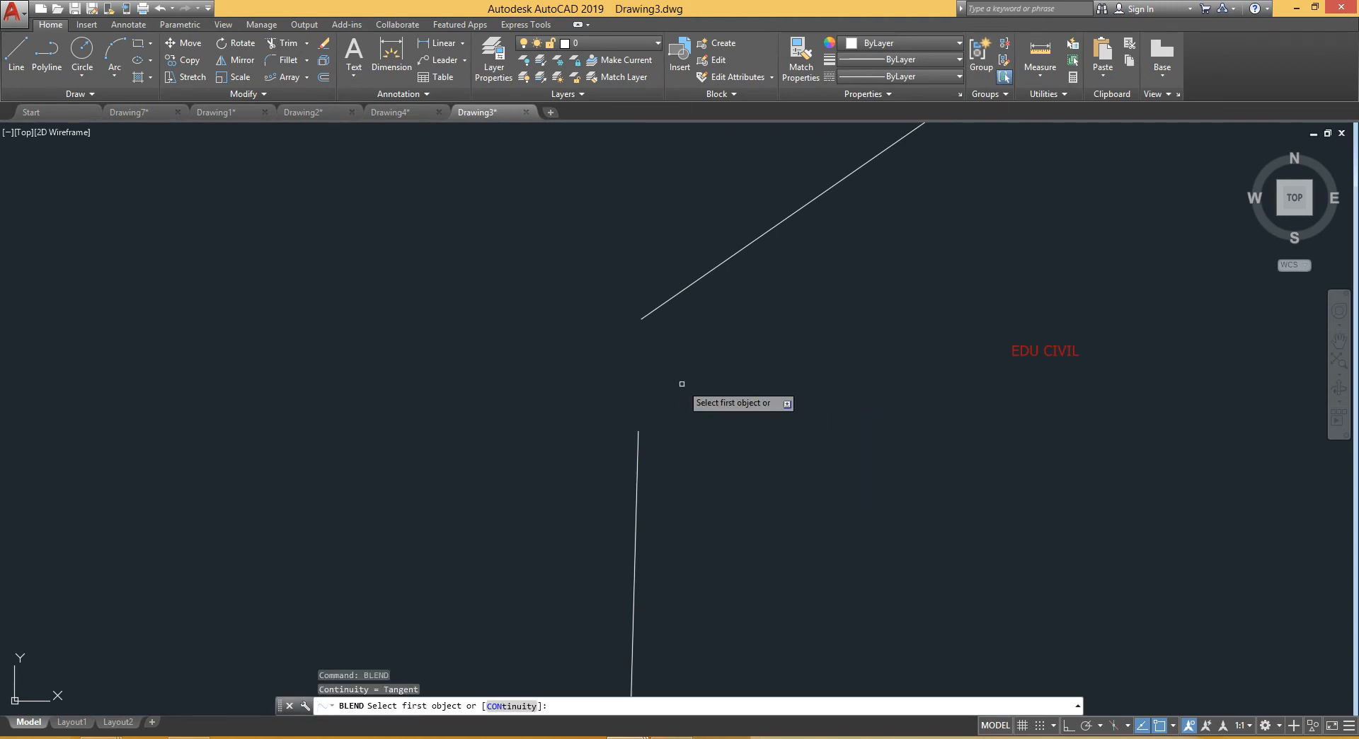
{"action": "left_click", "coordinate": [649, 313]}
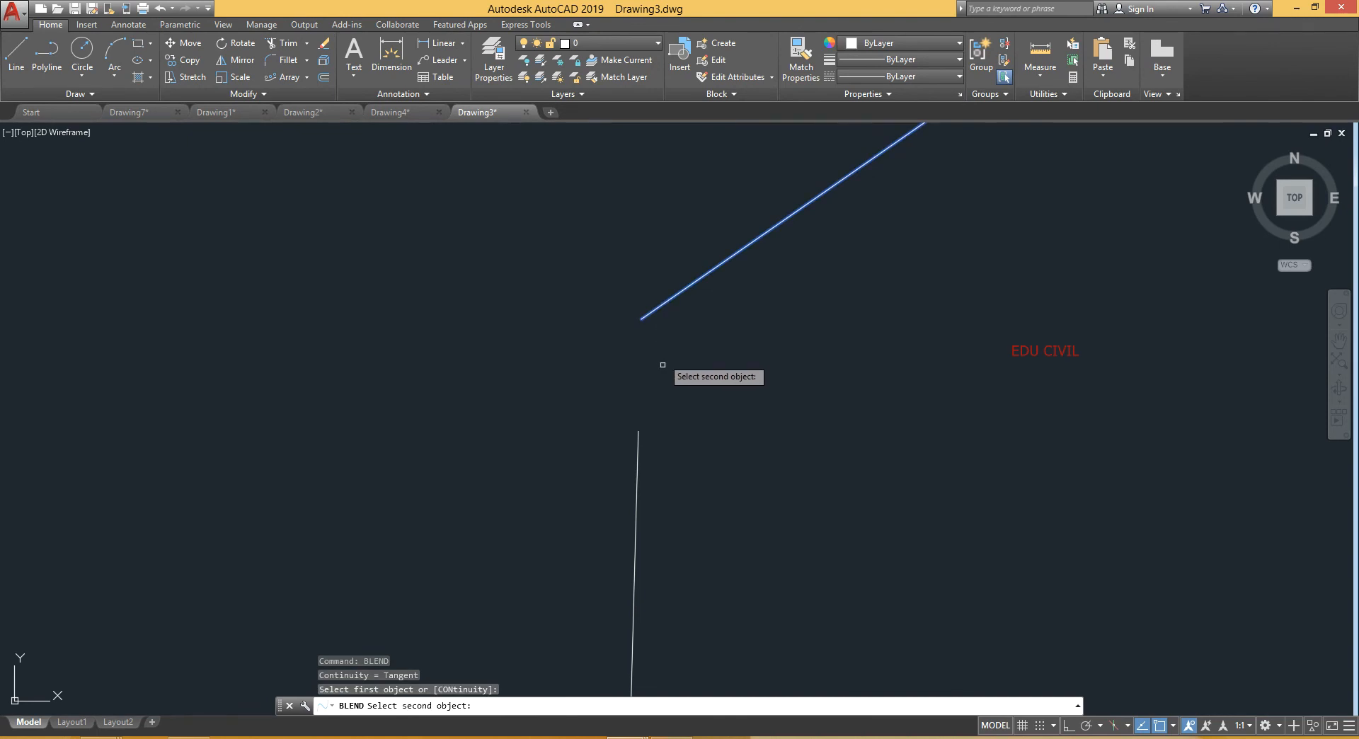
{"action": "left_click", "coordinate": [638, 448]}
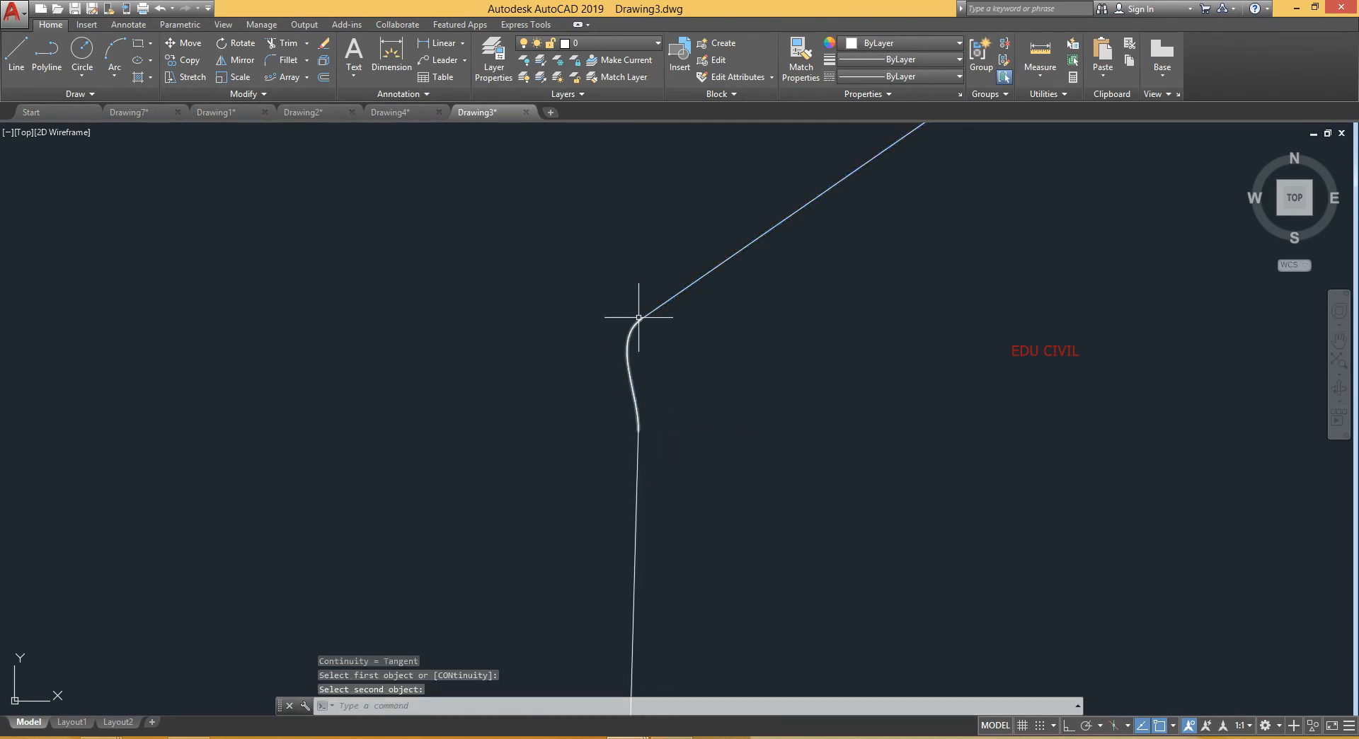
- Blend the facing ends of the two offset horizontal lines with a tangent curve
{"action": "scroll", "coordinate": [774, 405], "scroll_direction": "down", "scroll_amount": 1}
{"action": "scroll", "coordinate": [774, 405], "scroll_direction": "down", "scroll_amount": 1}
{"action": "middle_click_drag", "start_coordinate": [858, 425], "coordinate": [500, 410]}
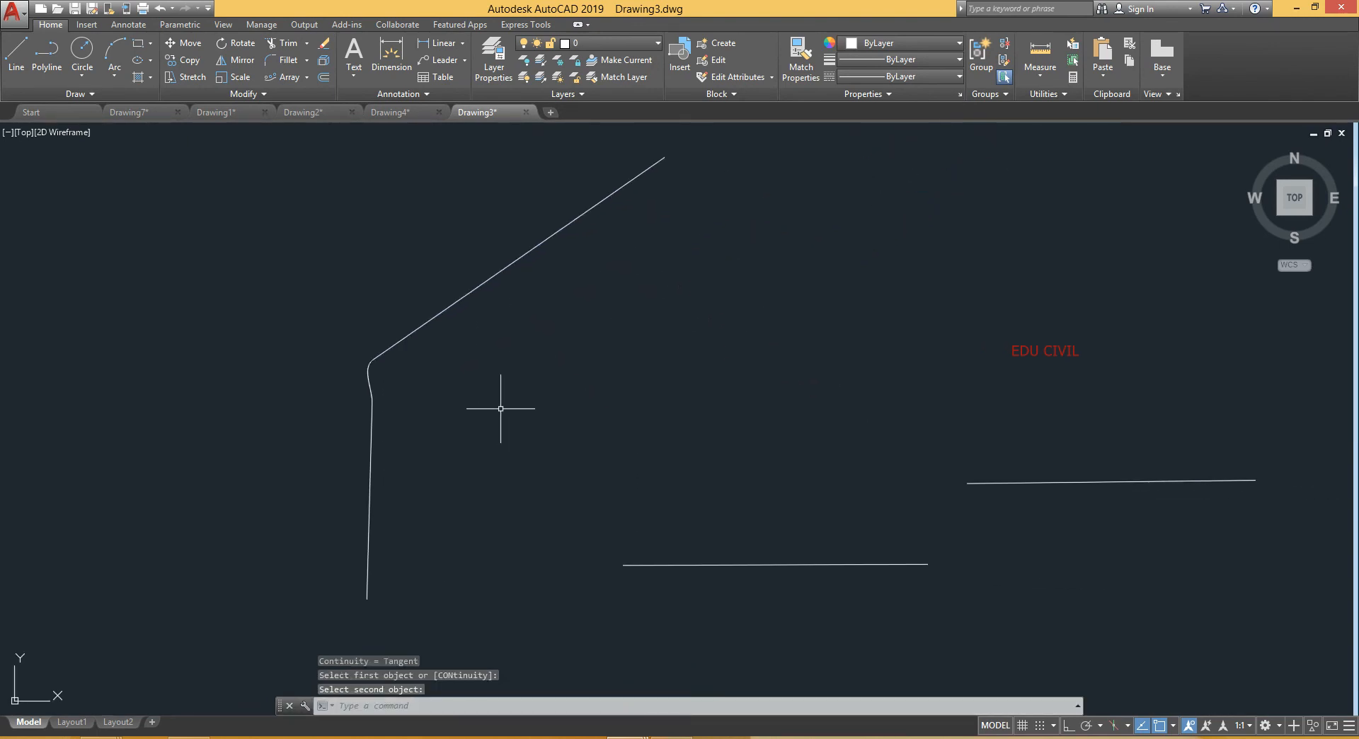
{"action": "middle_click_drag", "start_coordinate": [810, 472], "coordinate": [592, 461]}
{"action": "scroll", "coordinate": [591, 461], "scroll_direction": "down", "scroll_amount": 1}
{"action": "key", "text": "Return"}
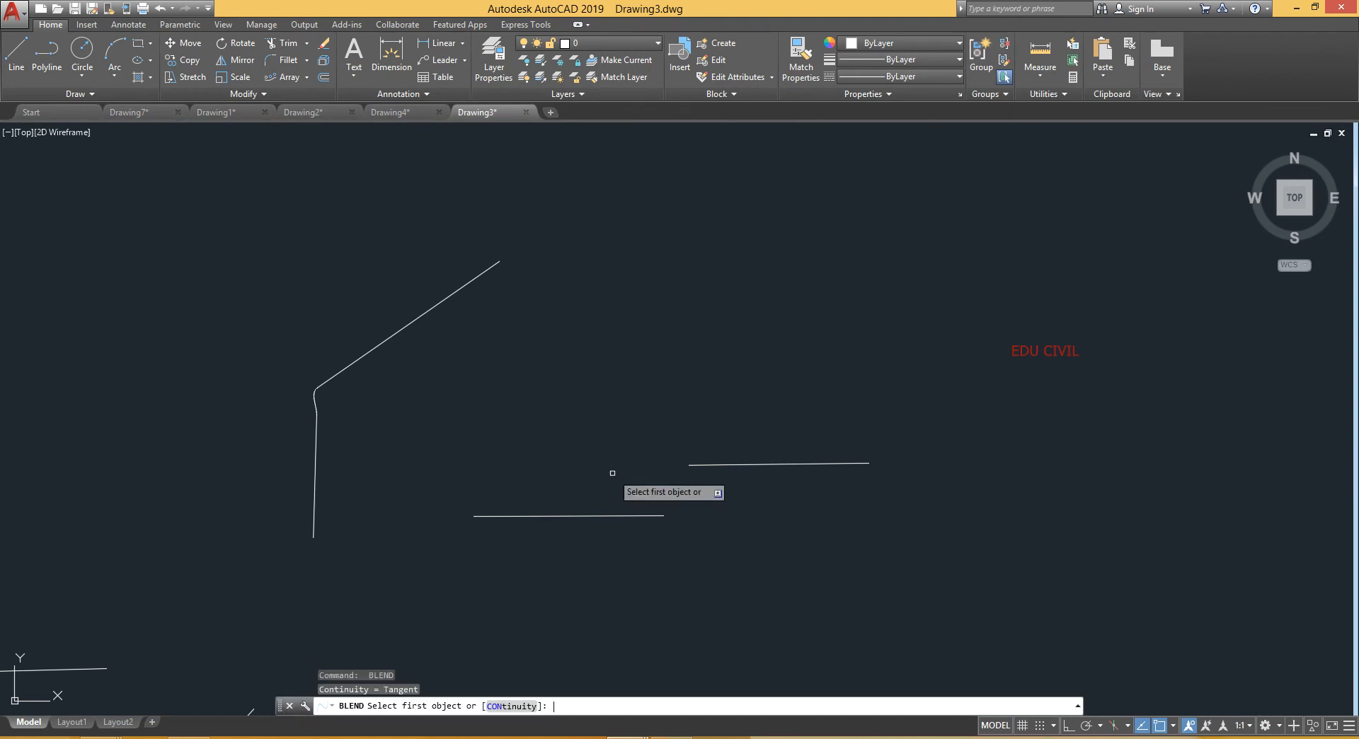
{"action": "left_click", "coordinate": [646, 514]}
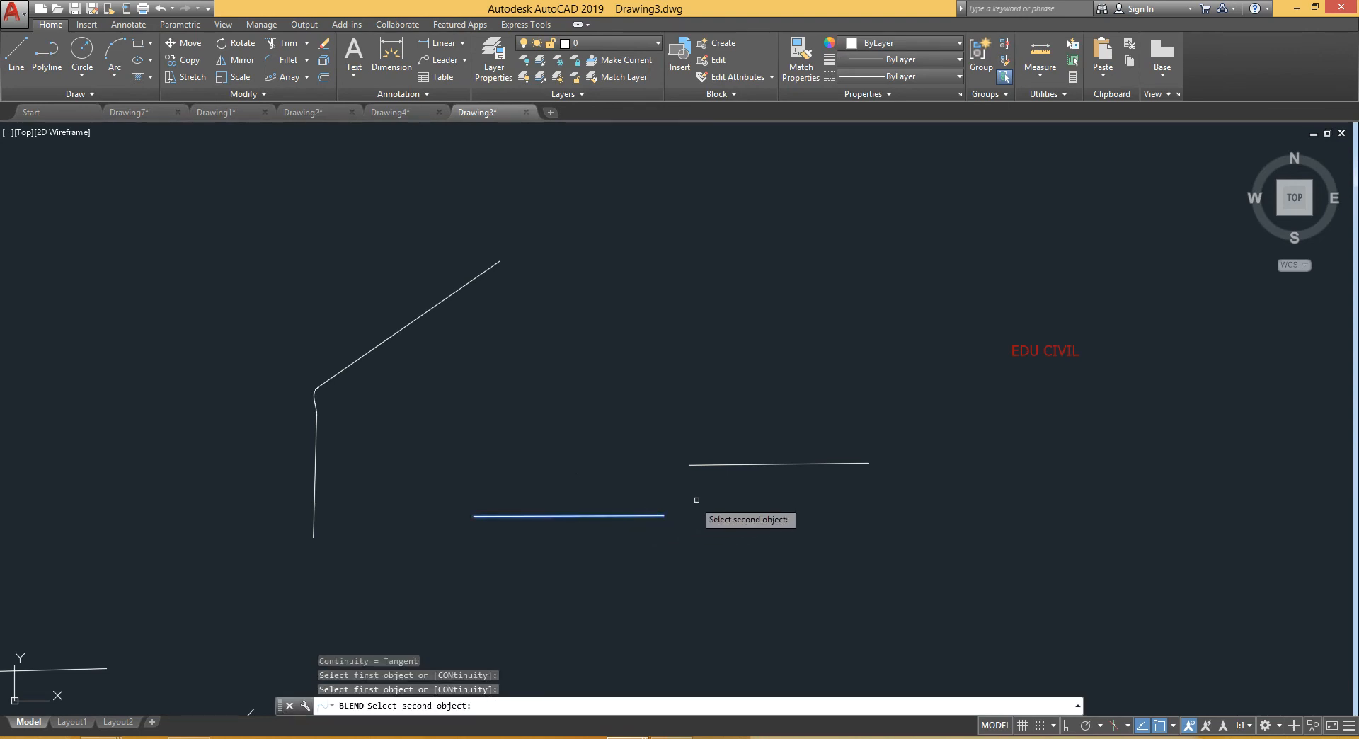
{"action": "left_click", "coordinate": [713, 464]}
{"action": "scroll", "coordinate": [675, 491], "scroll_direction": "up", "scroll_amount": 2}
{"action": "scroll", "coordinate": [680, 482], "scroll_direction": "up", "scroll_amount": 2}
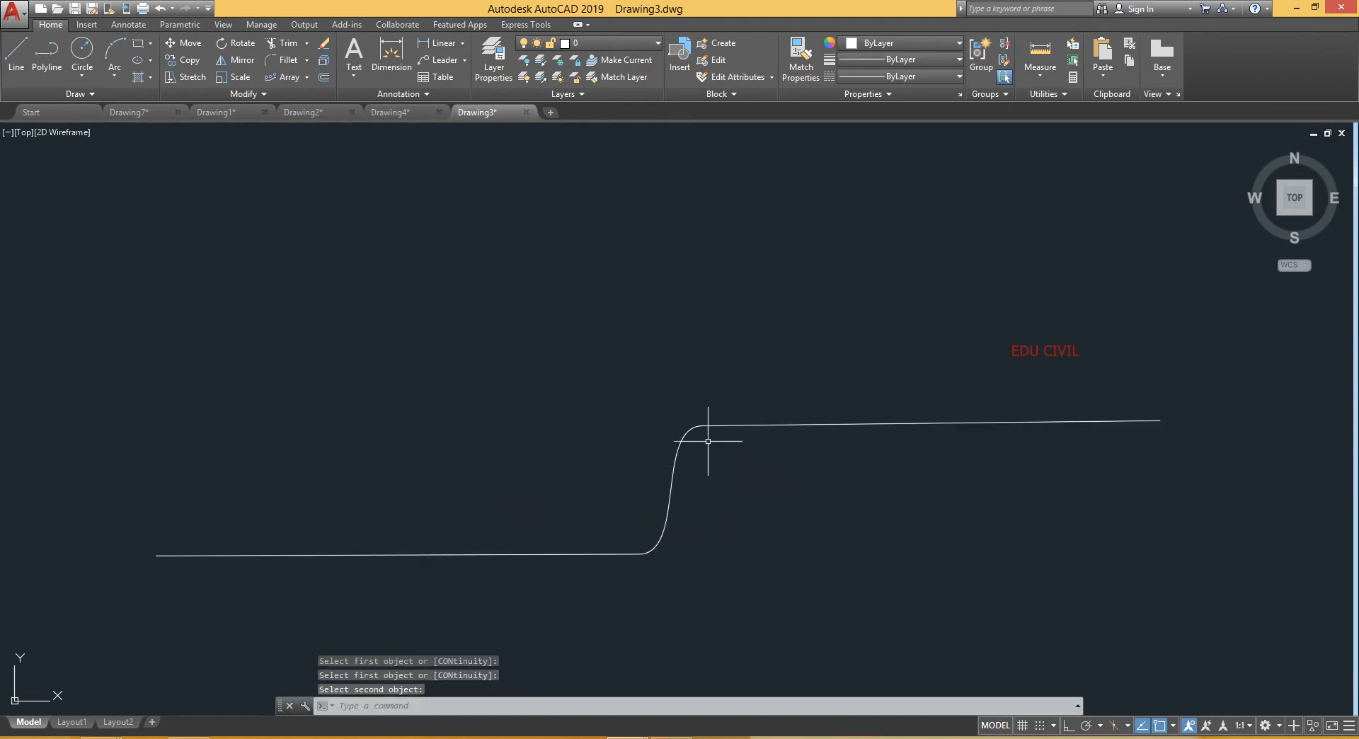
- Blend the upper ends of the two opposing slanted lines with a tangent curve to close the peak
{"action": "scroll", "coordinate": [637, 537], "scroll_direction": "down", "scroll_amount": 6}
{"action": "middle_click_drag", "start_coordinate": [670, 532], "coordinate": [661, 394]}
{"action": "middle_click_drag", "start_coordinate": [417, 515], "coordinate": [609, 459]}
{"action": "scroll", "coordinate": [435, 492], "scroll_direction": "up", "scroll_amount": 3}
{"action": "key", "text": "Return"}
{"action": "left_click", "coordinate": [659, 448]}
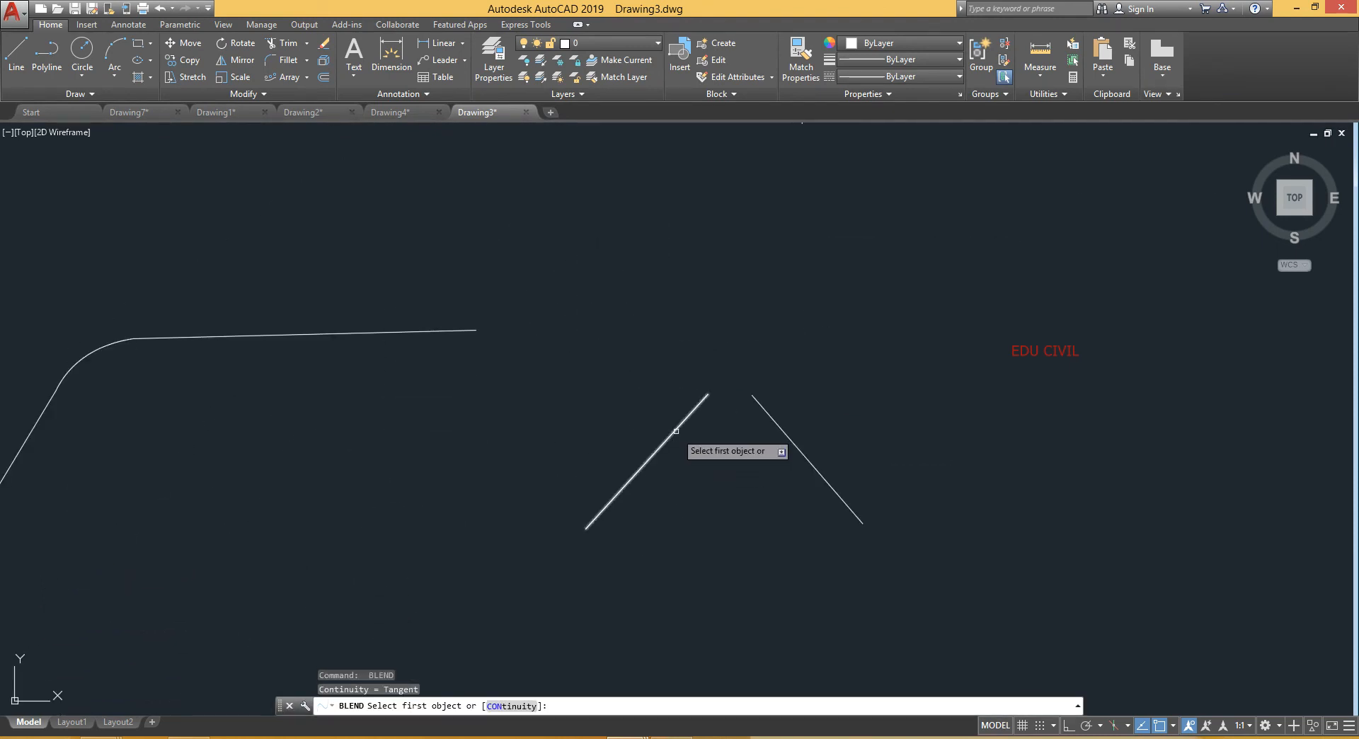
{"action": "left_click", "coordinate": [779, 428]}
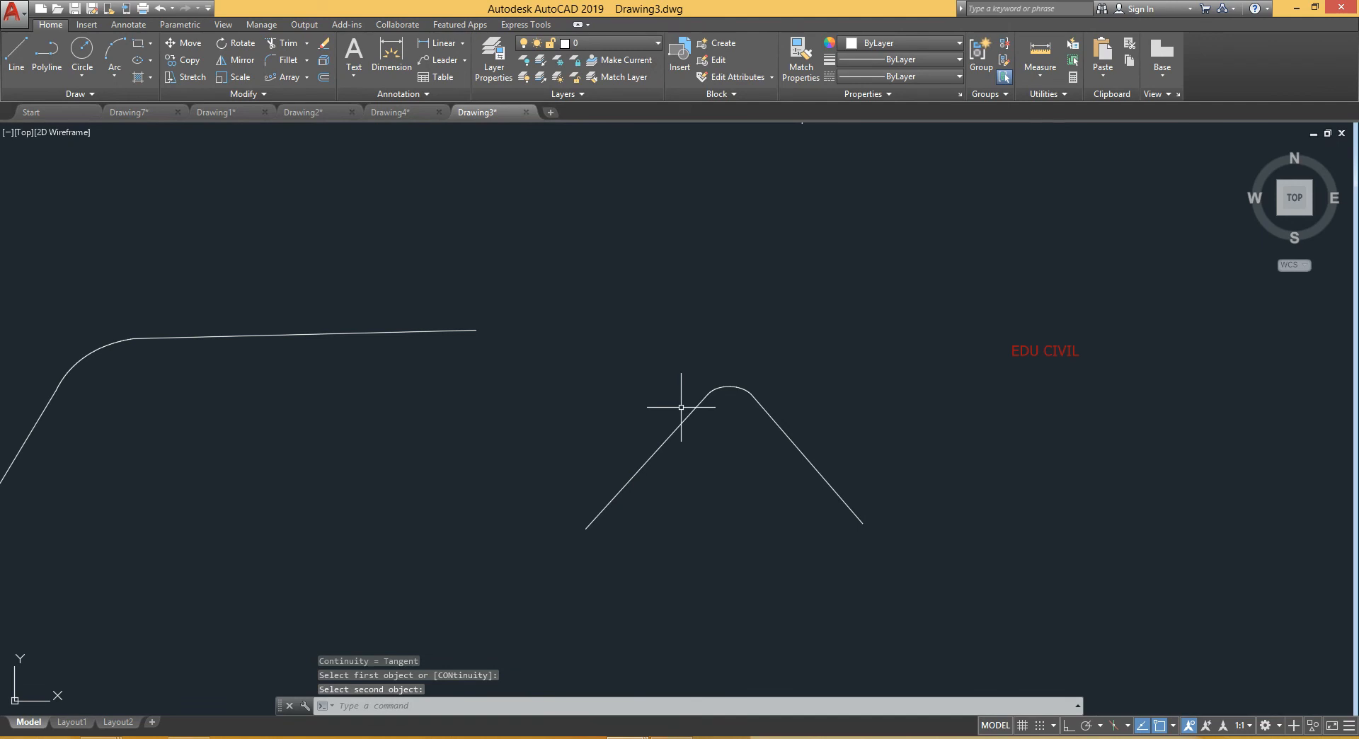